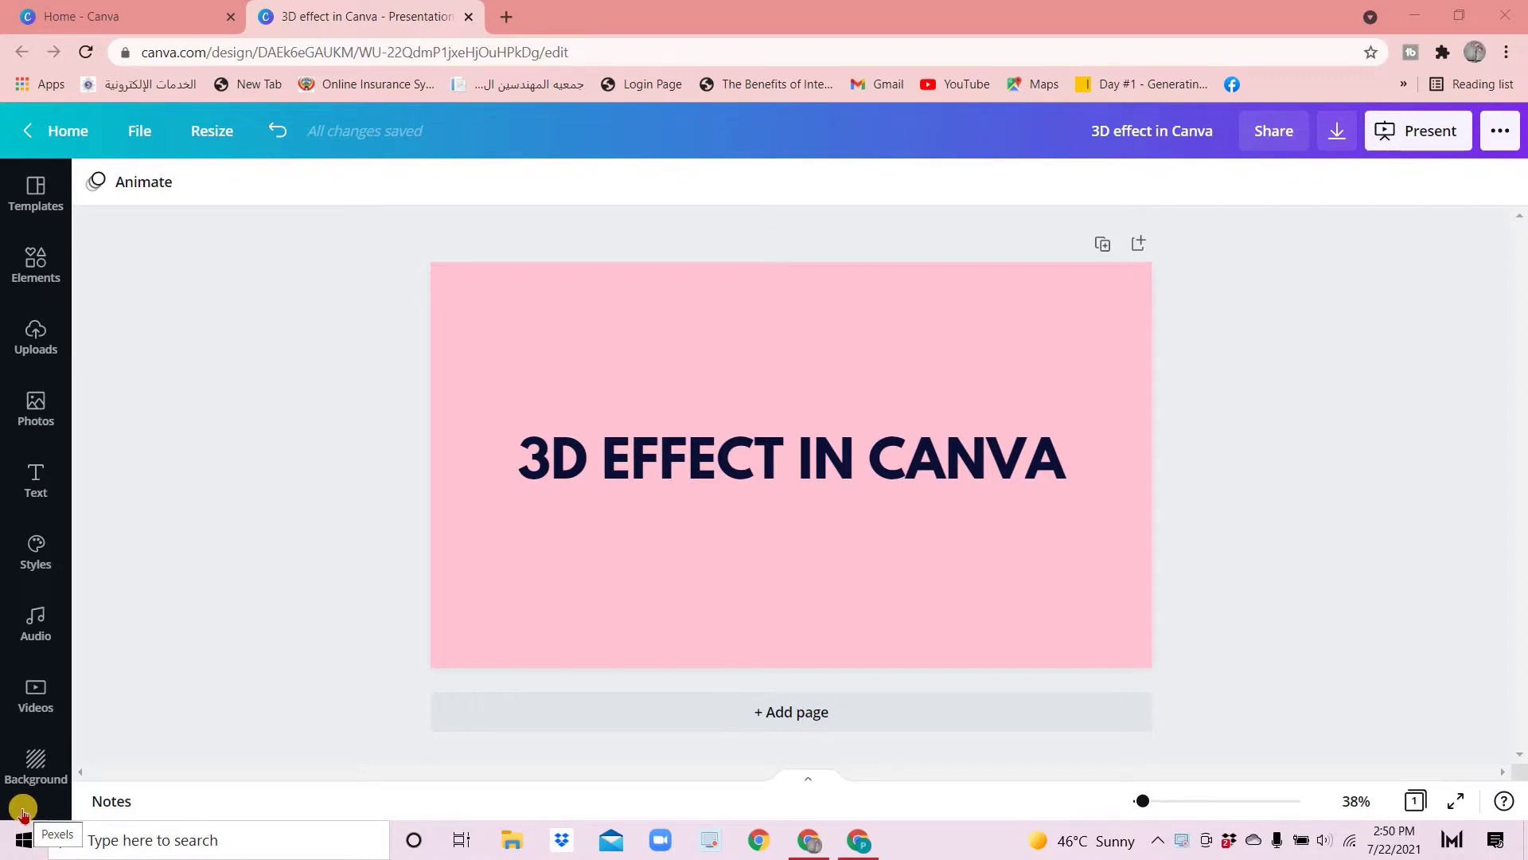
Switch from the Canva home page tab back to the Yoga example tab
left_click(93, 15)
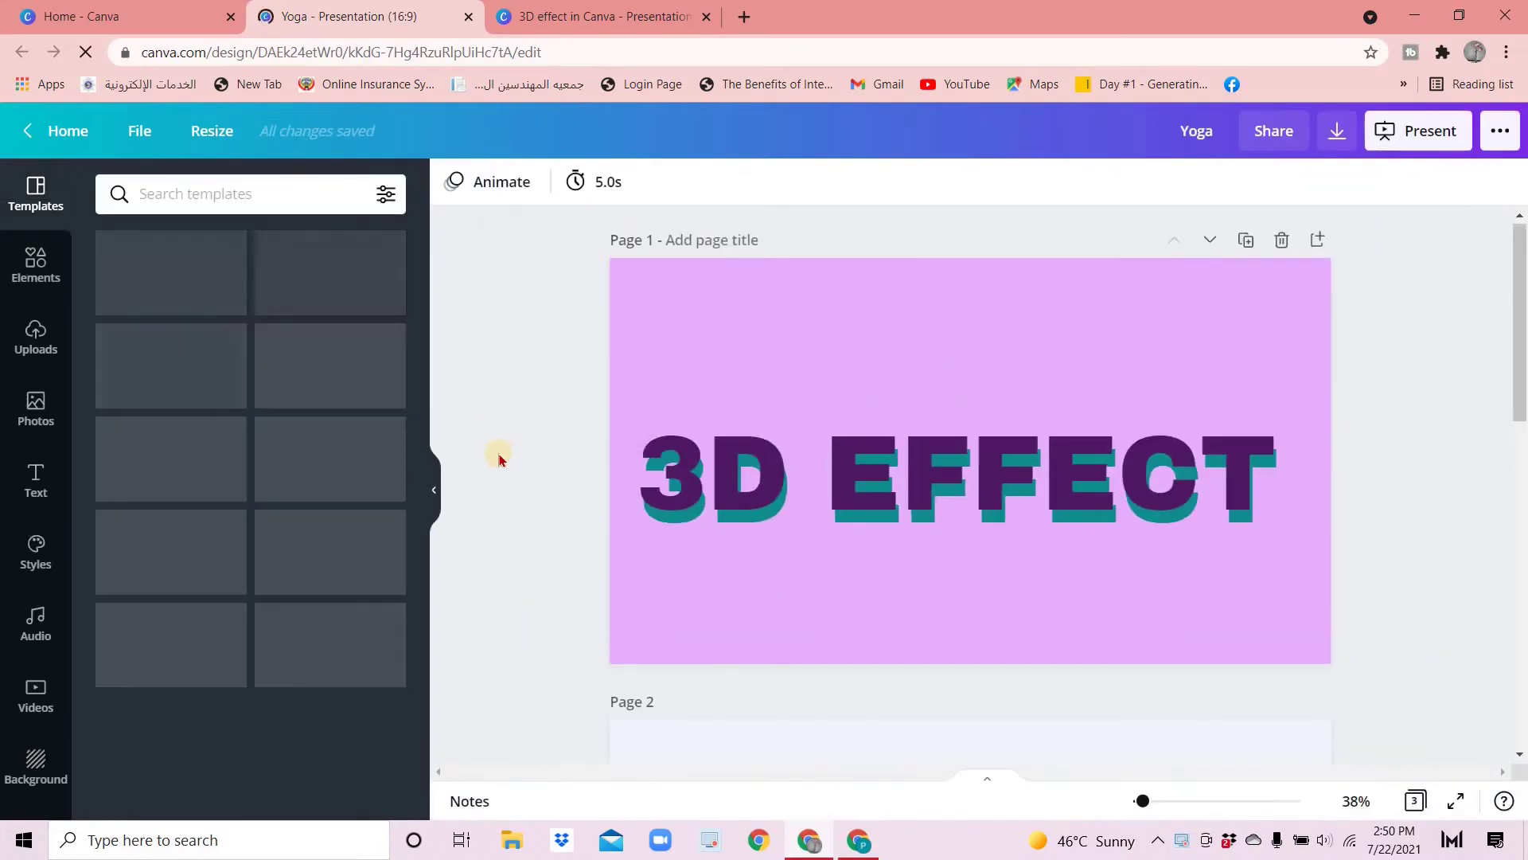
scroll(499, 458, "down", 4)
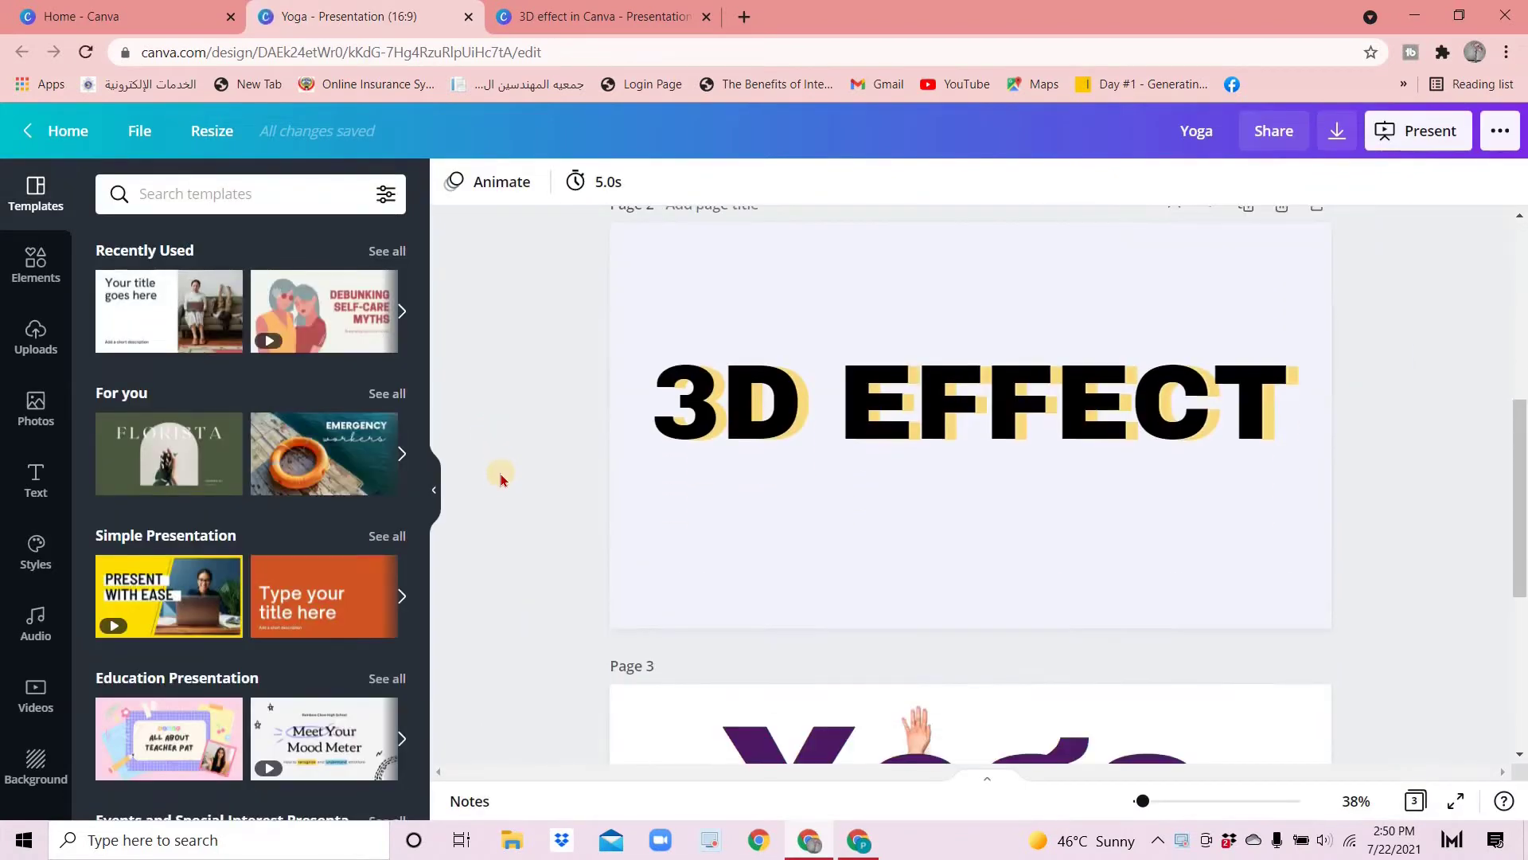
scroll(501, 487, "down", 4)
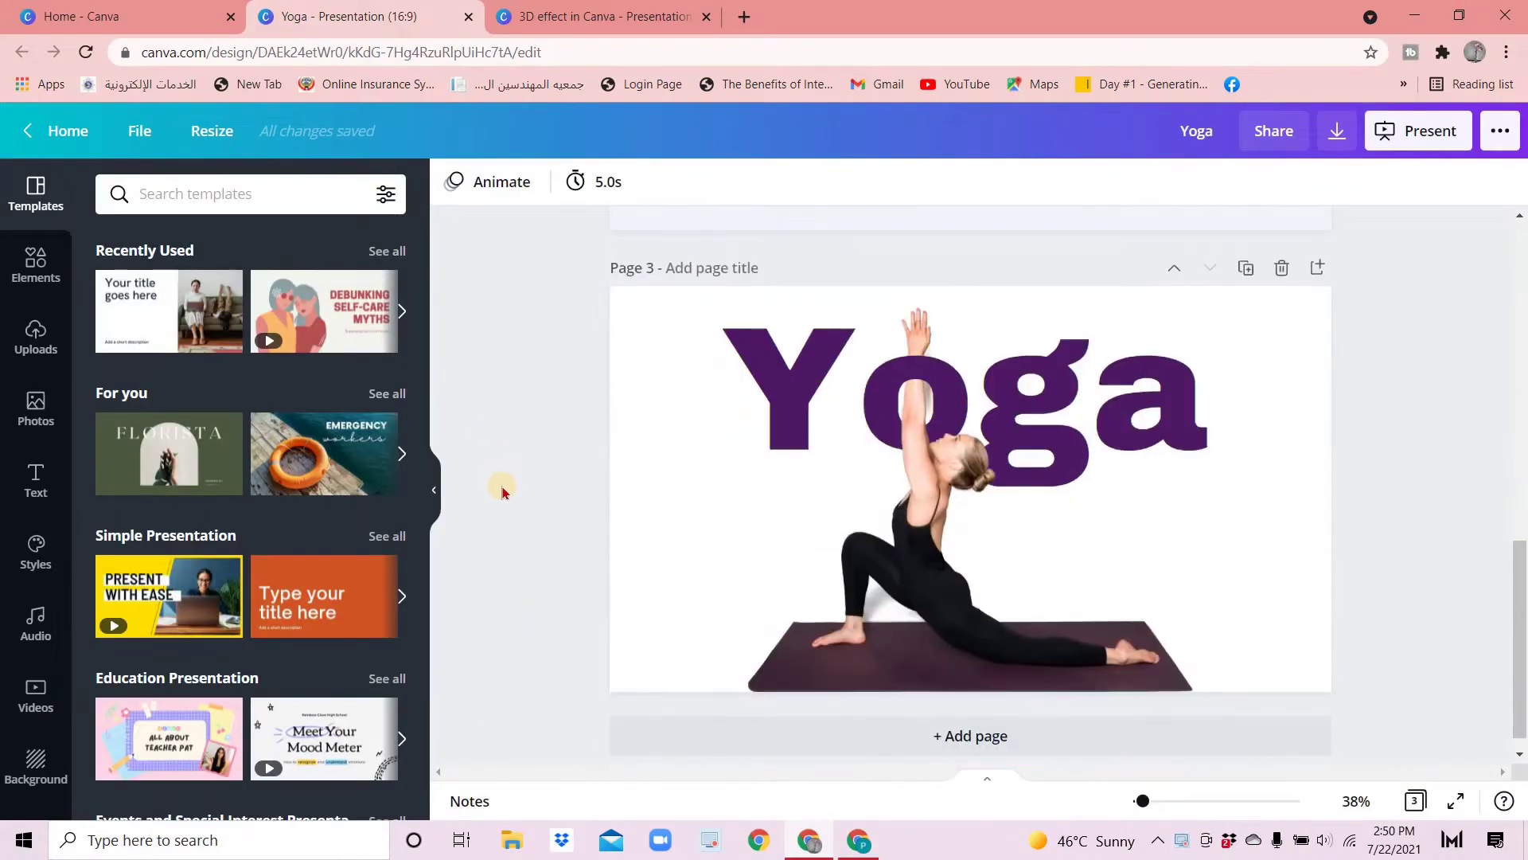
scroll(501, 489, "up", 8)
key("ctrl+shift+Tab")
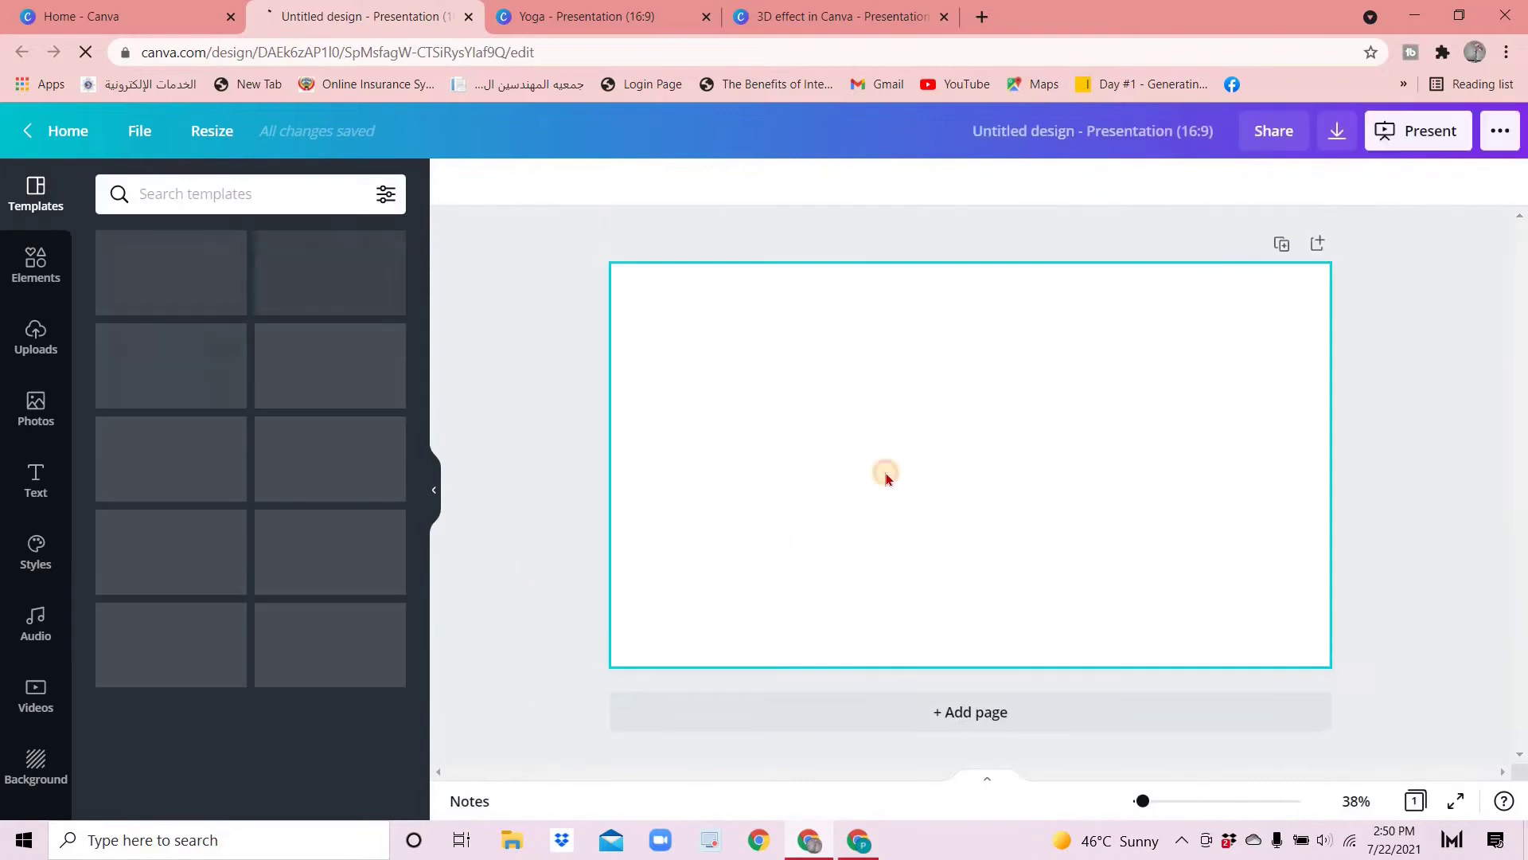
Add a text box in Archivo Black at font size 100
key("t")
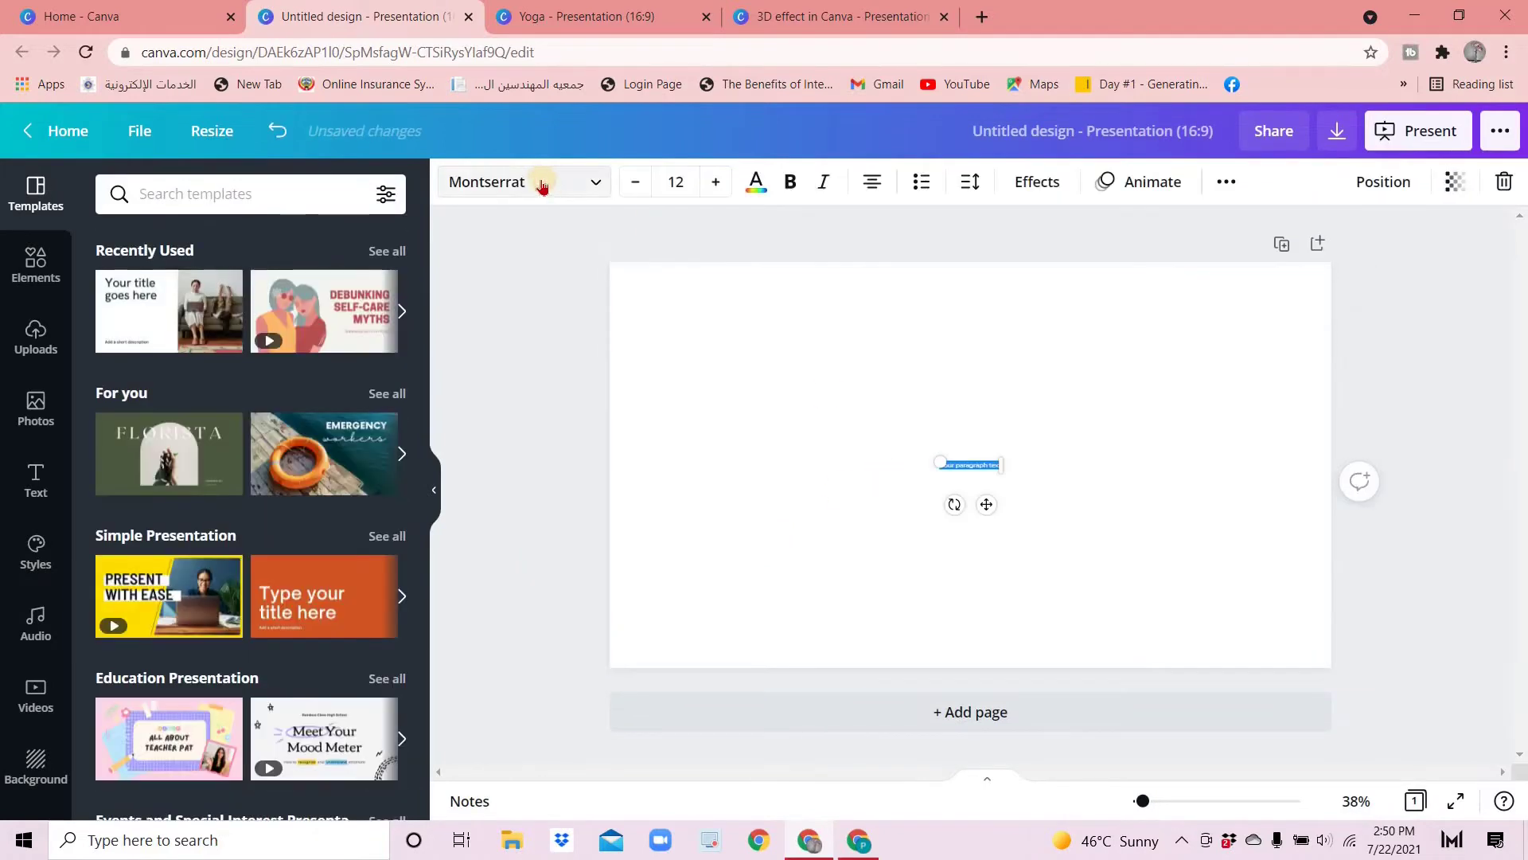
left_click(541, 182)
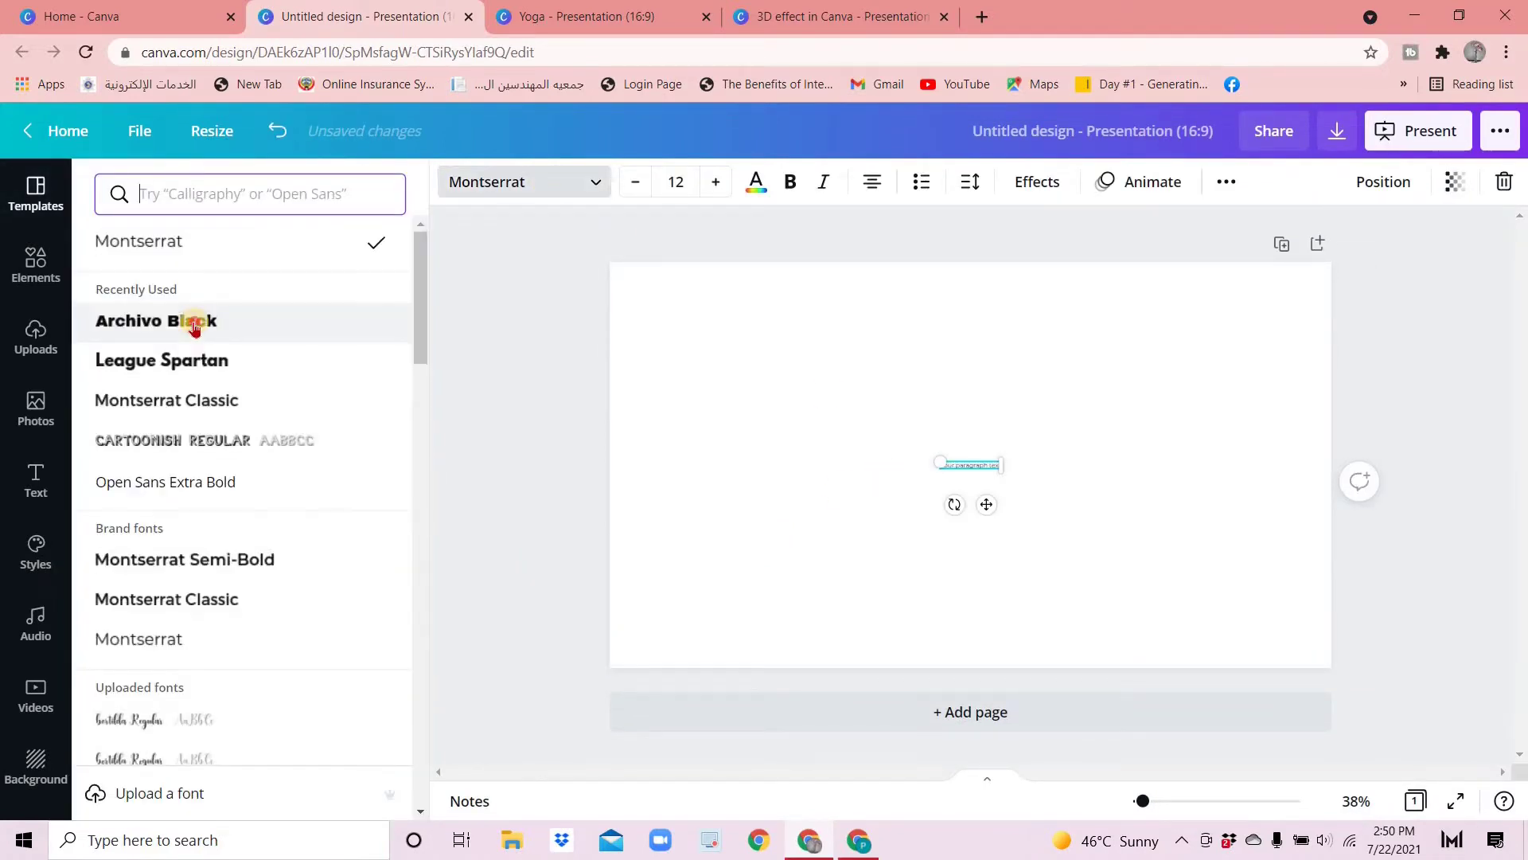
left_click(194, 322)
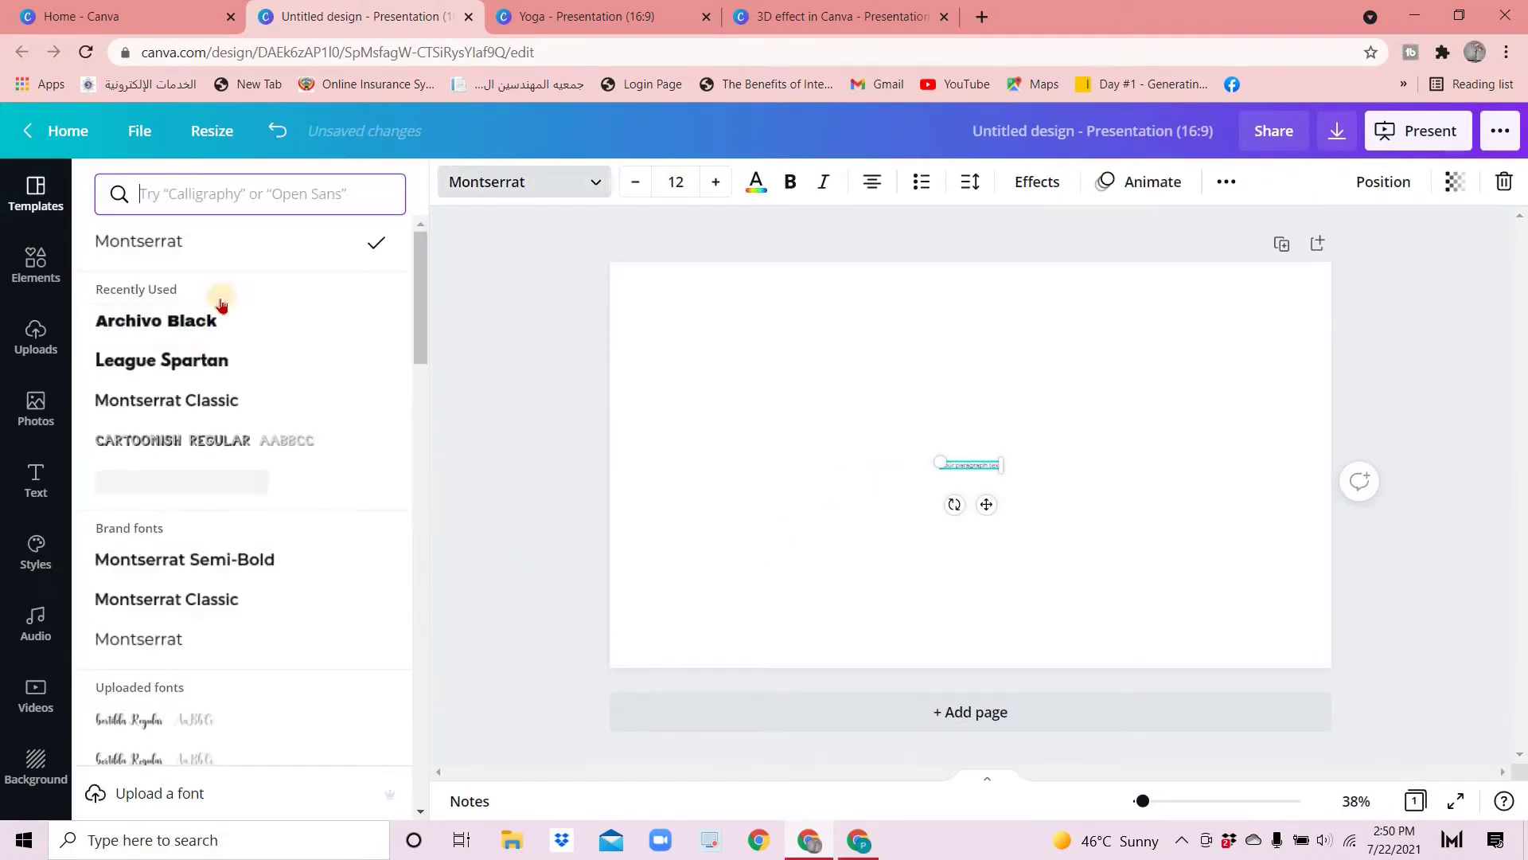
left_click(677, 183)
type("100")
key("Return")
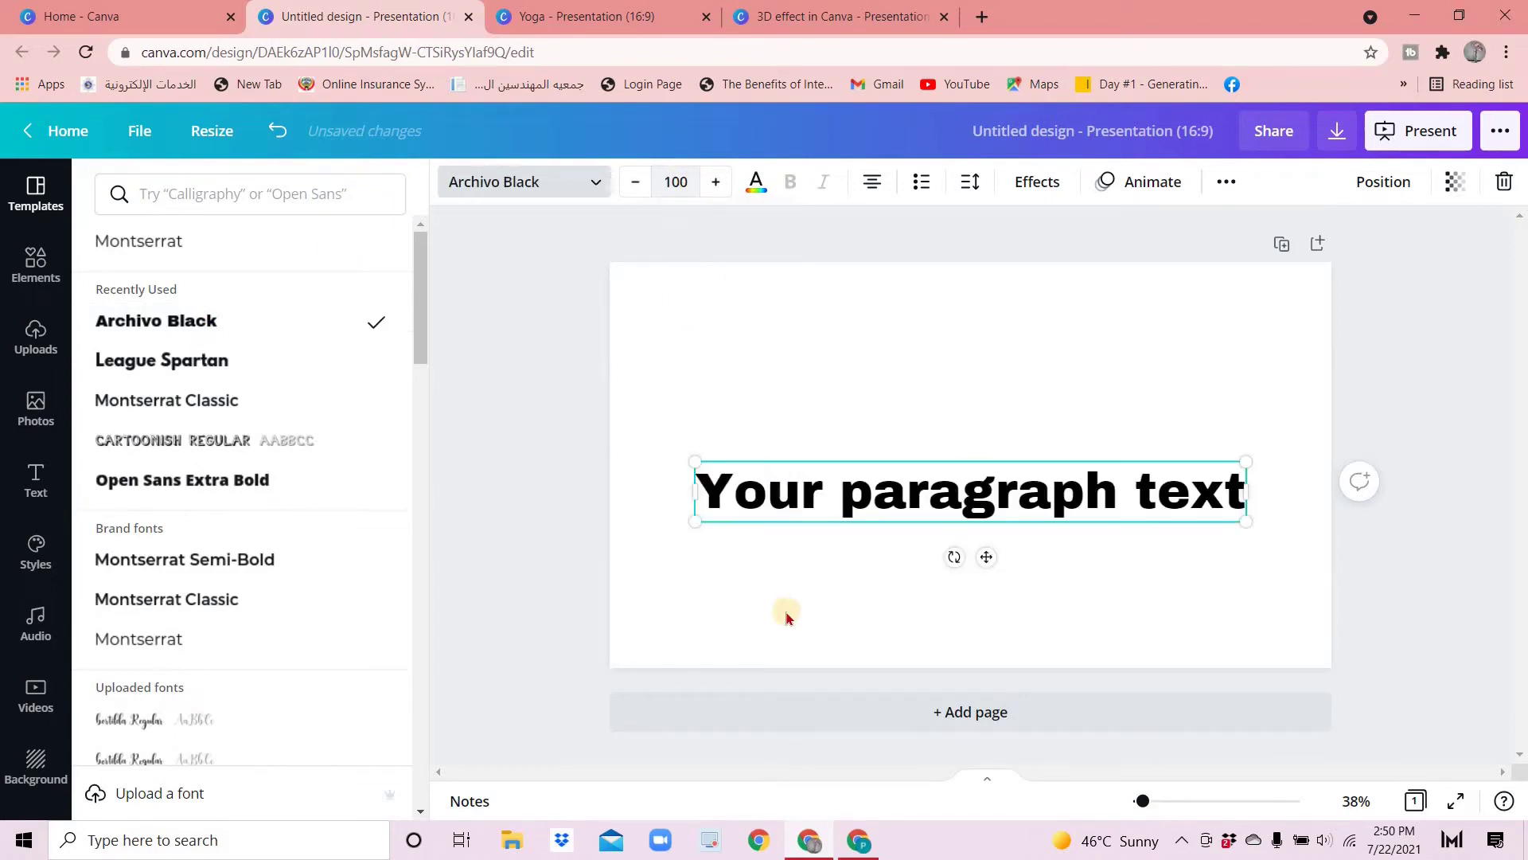
Replace the placeholder with 'canva', enlarge it, and make it uppercase
double_click(847, 506)
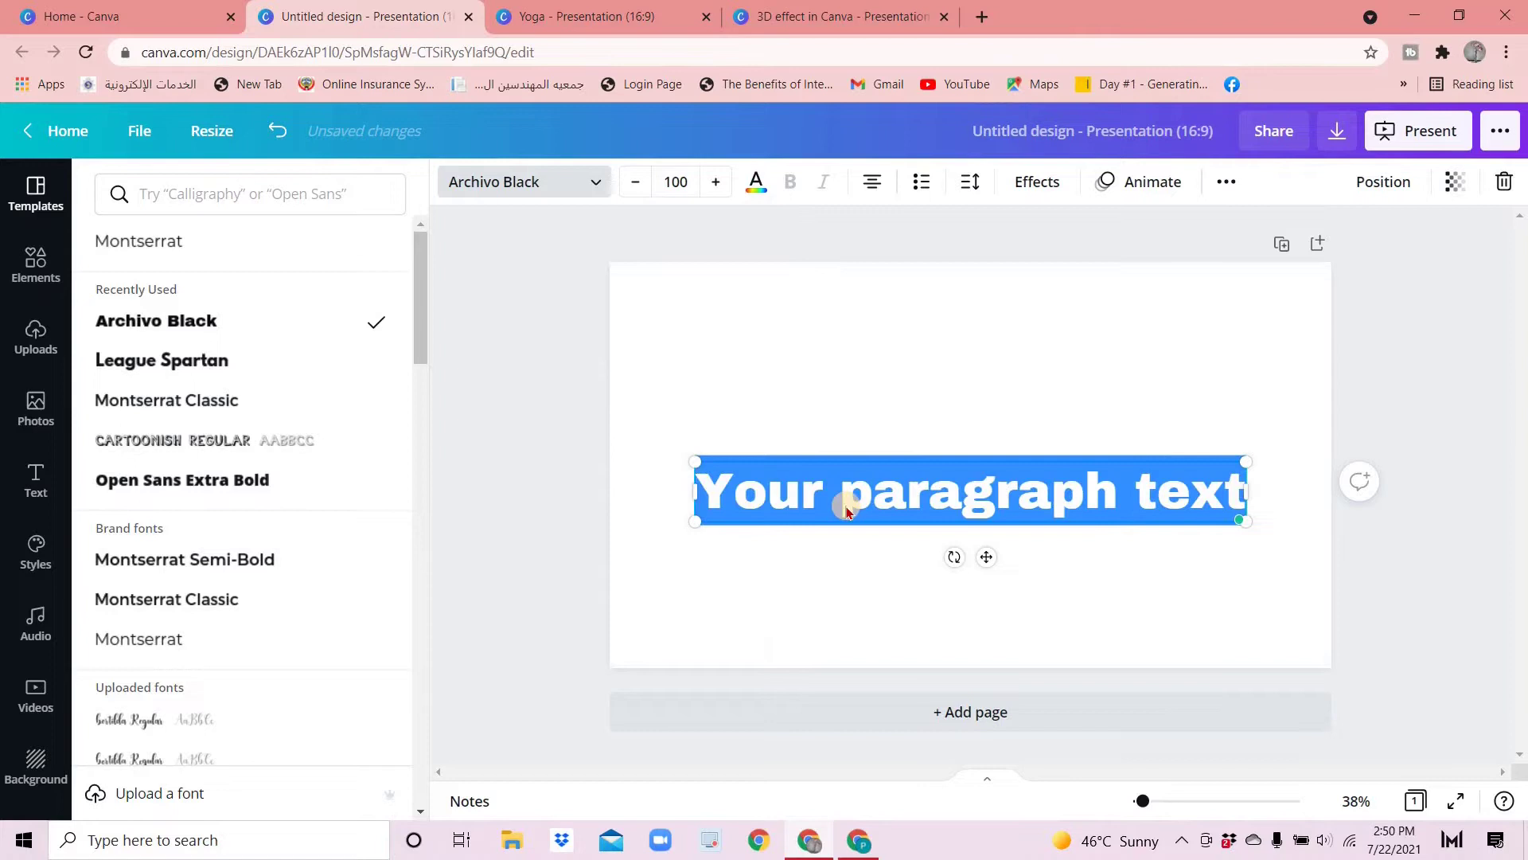
type("canva")
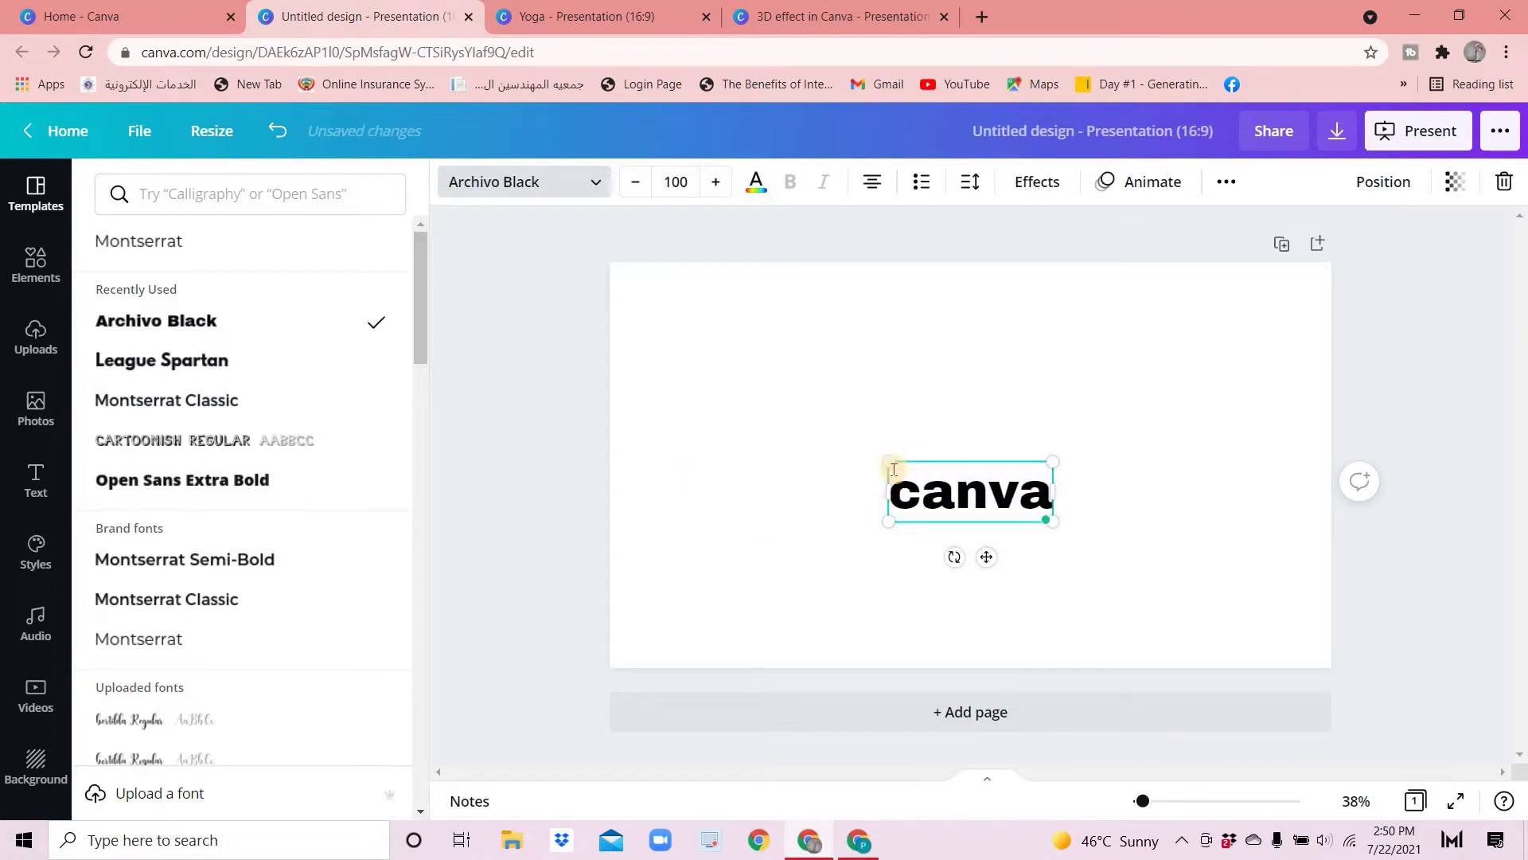
left_click_drag(890, 461, 665, 380)
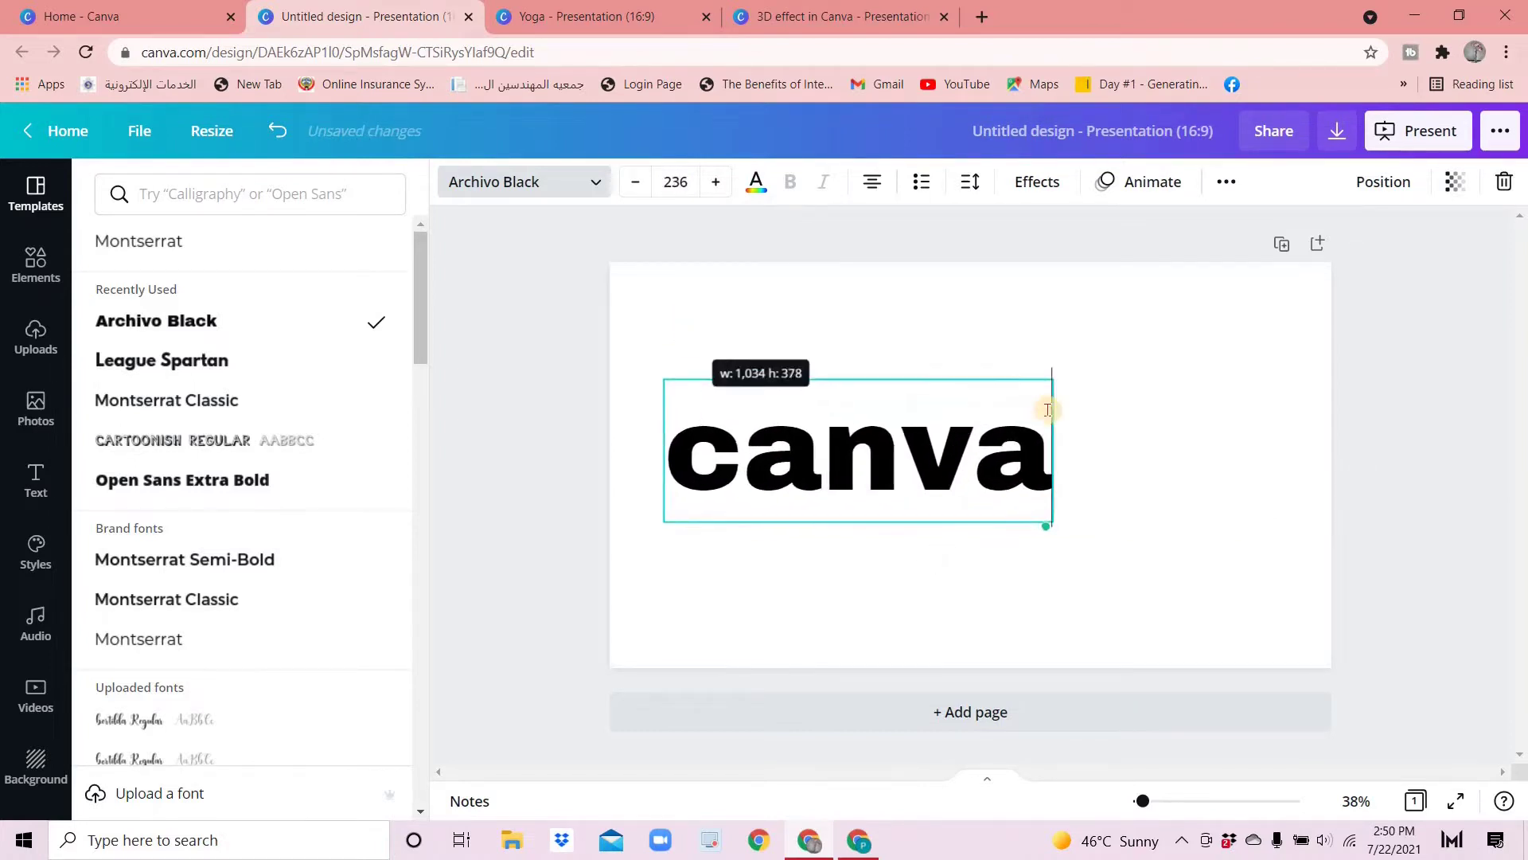
left_click_drag(1057, 382, 1185, 331)
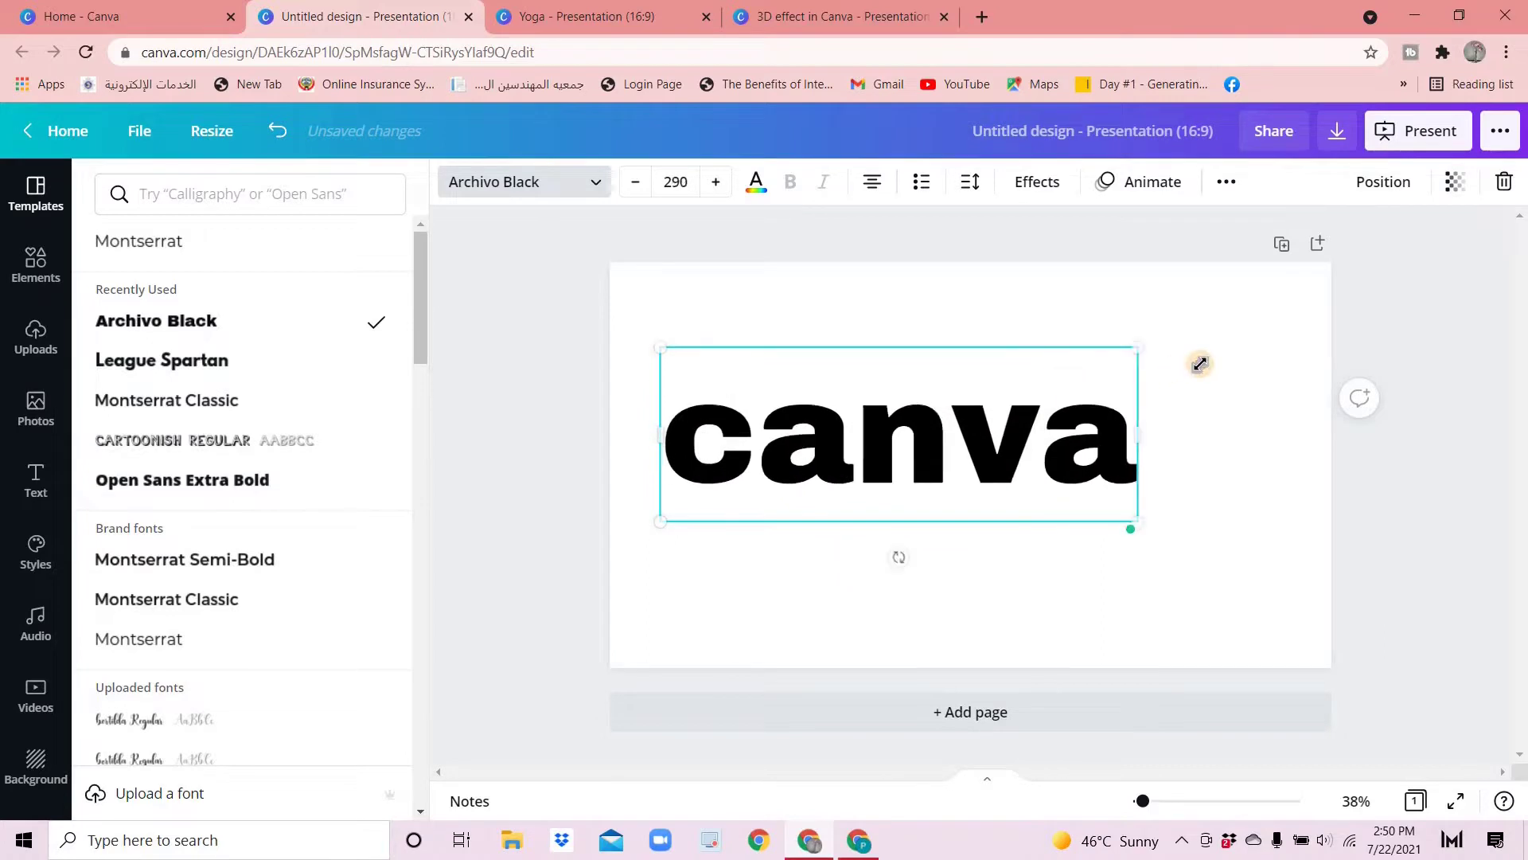
left_click(1118, 477)
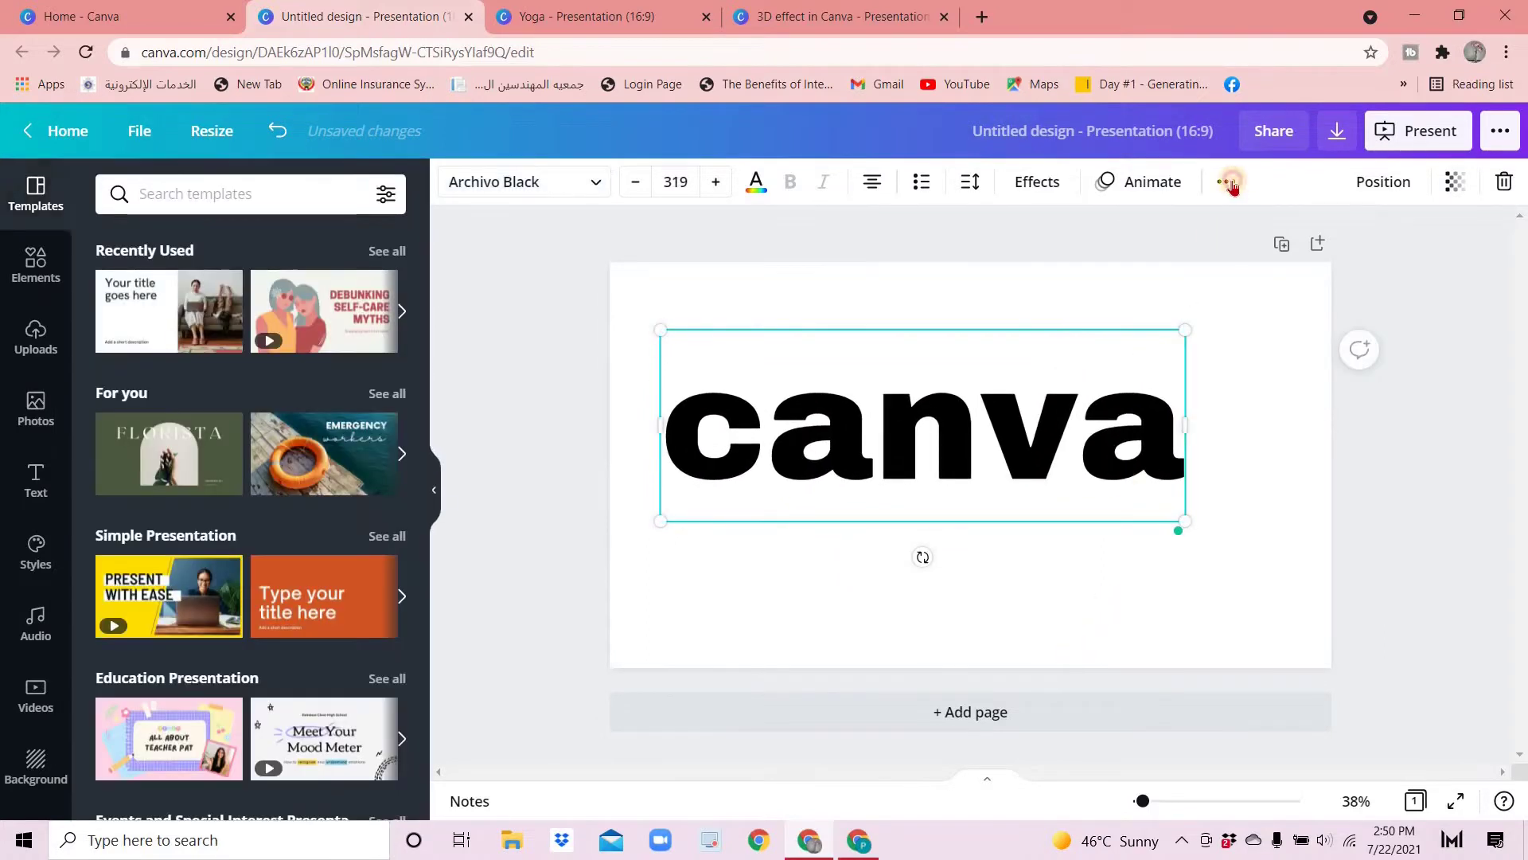
left_click(1085, 230)
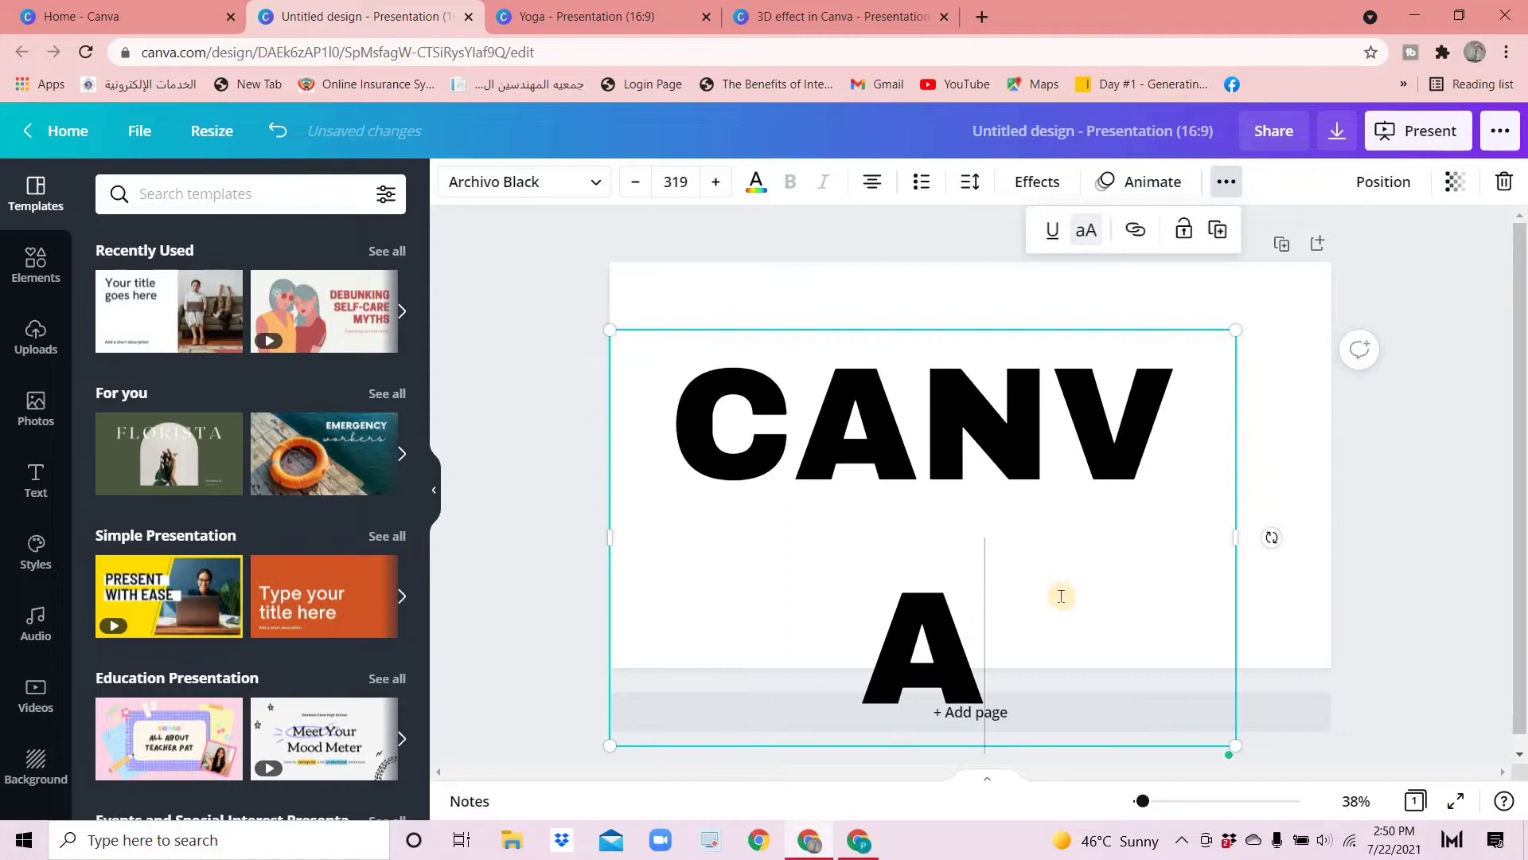
Set CANVA to size 319, widen it to one line, and centre it
left_click(678, 182)
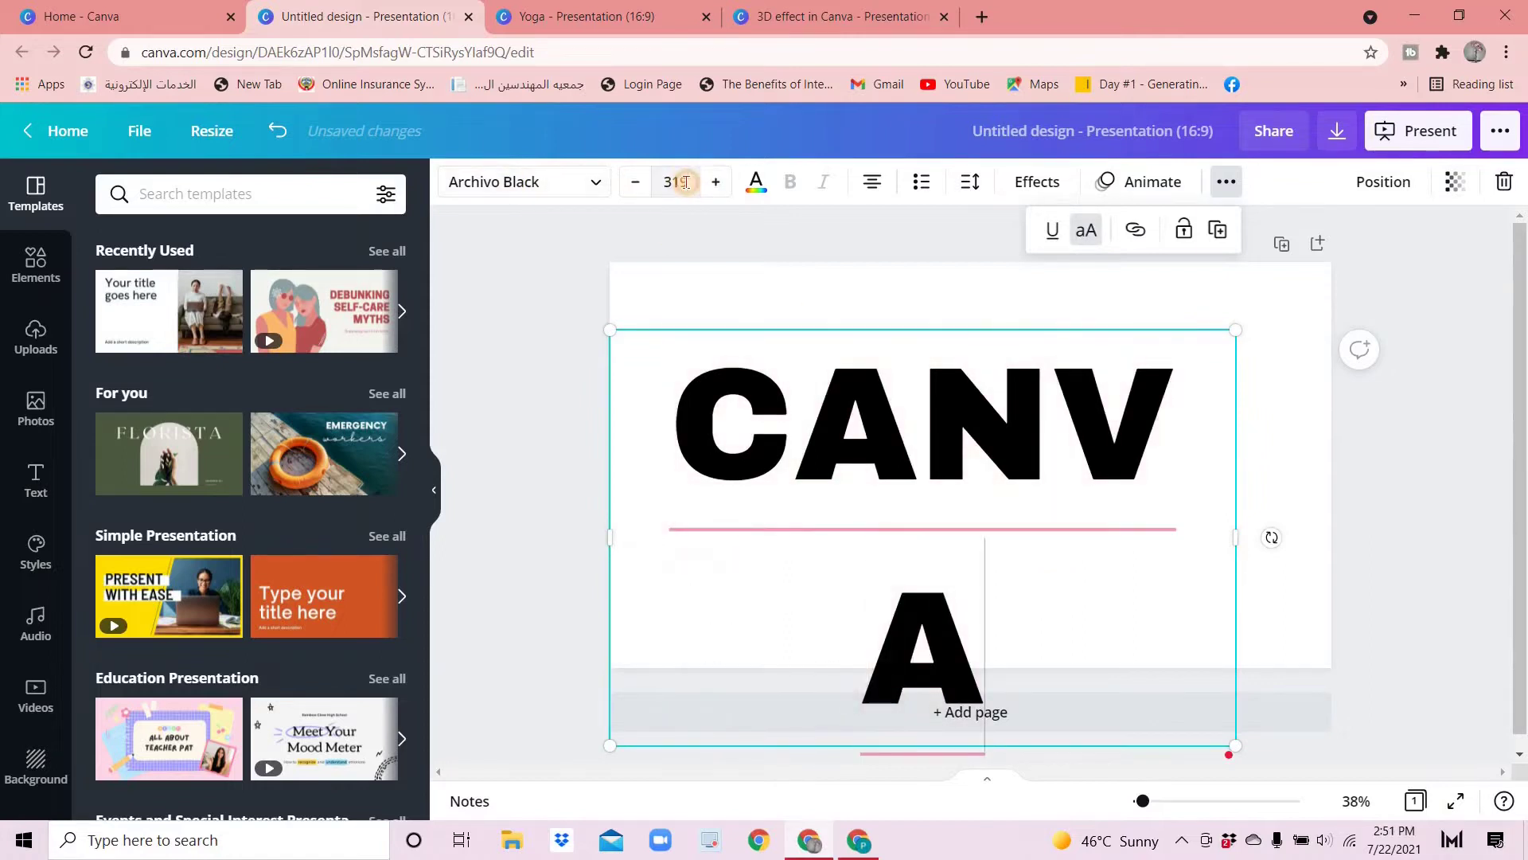
left_click(678, 182)
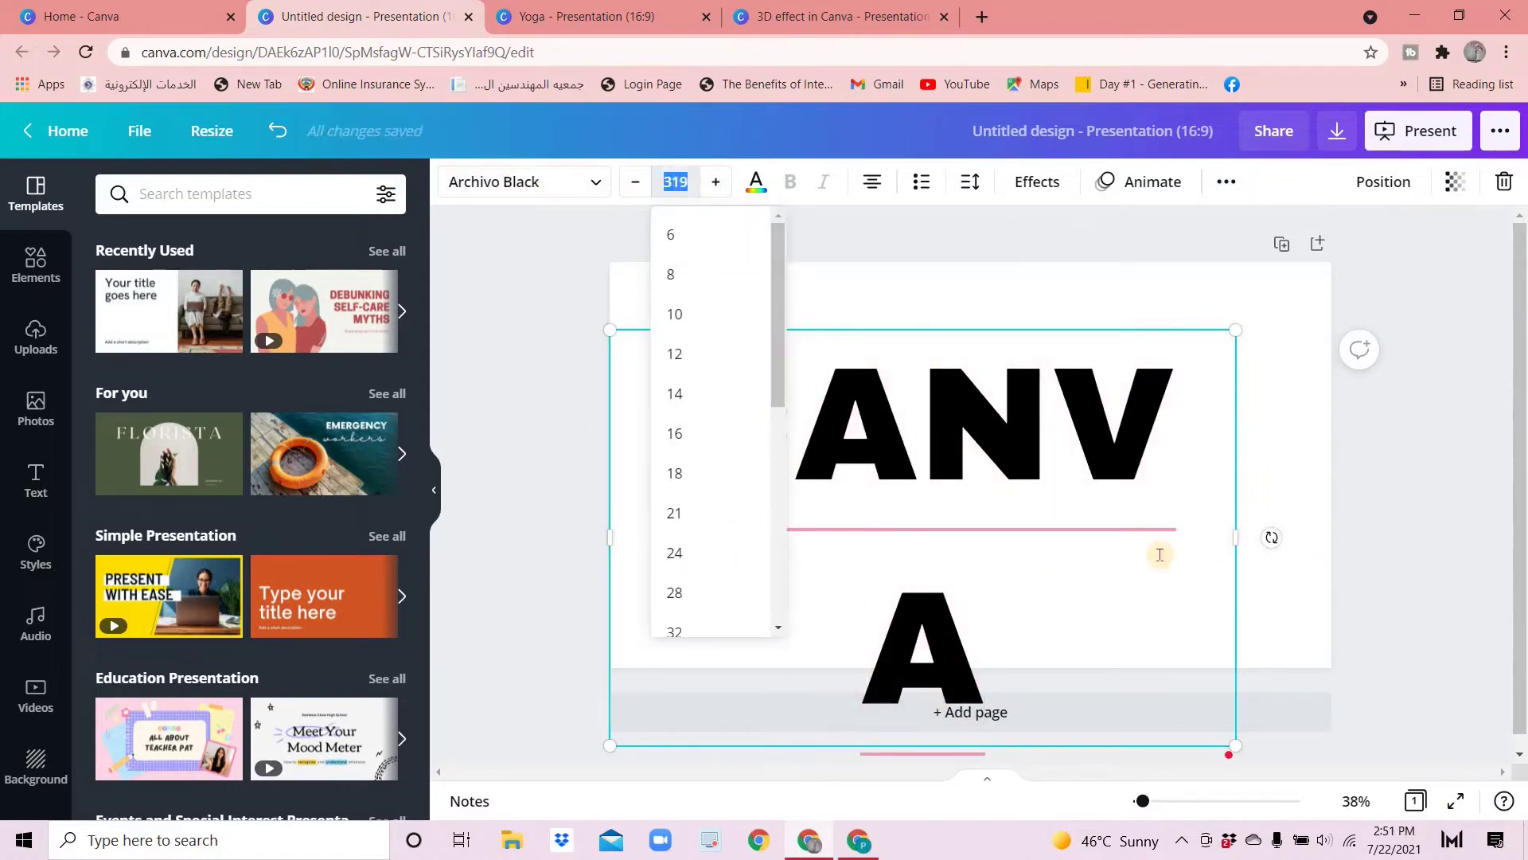
left_click_drag(1276, 531, 1361, 568)
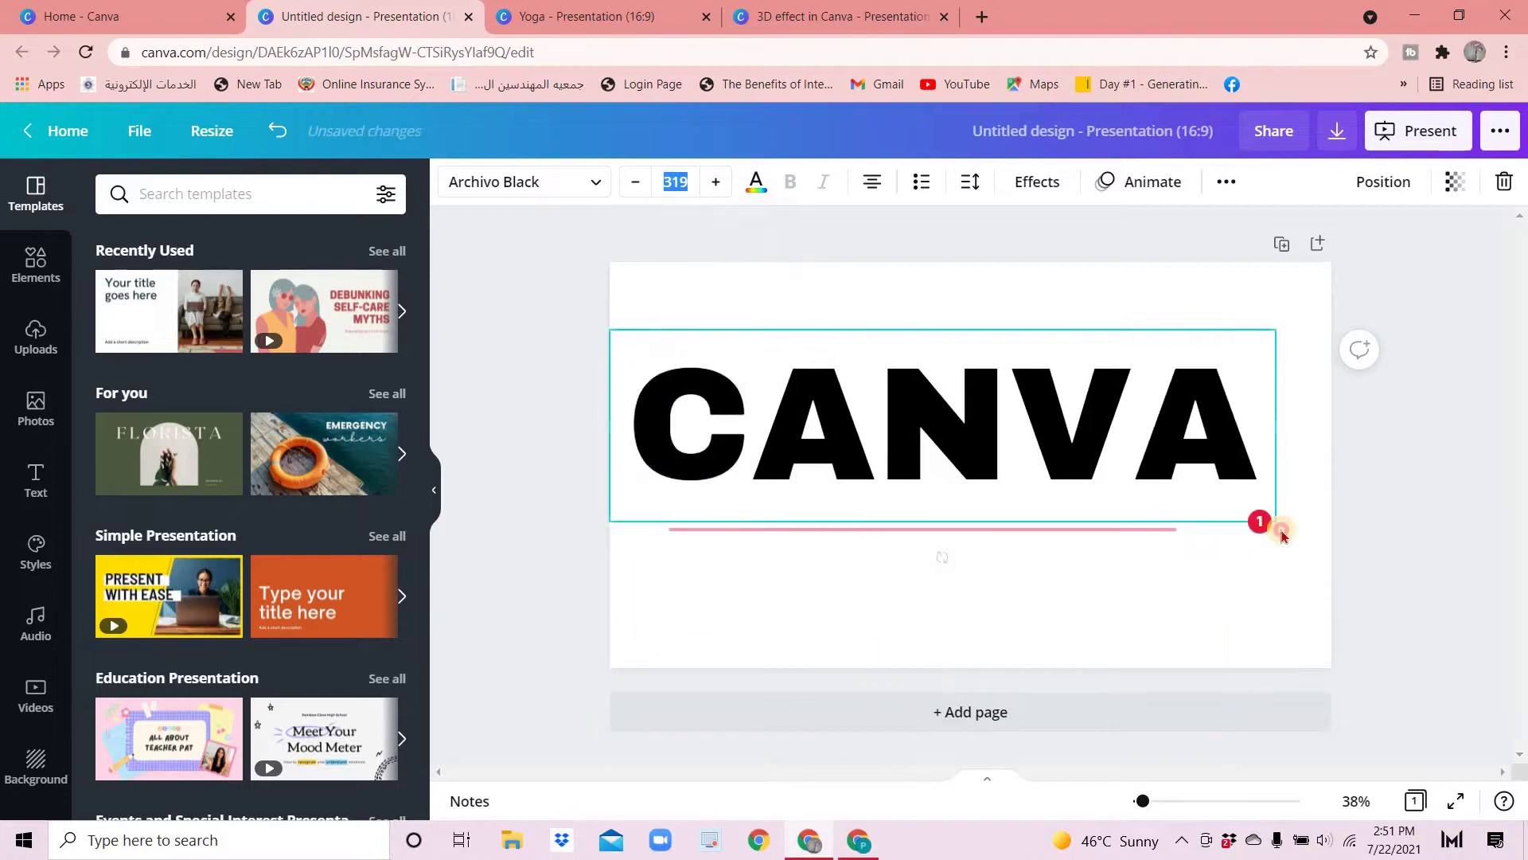
left_click(944, 556)
left_click(904, 452)
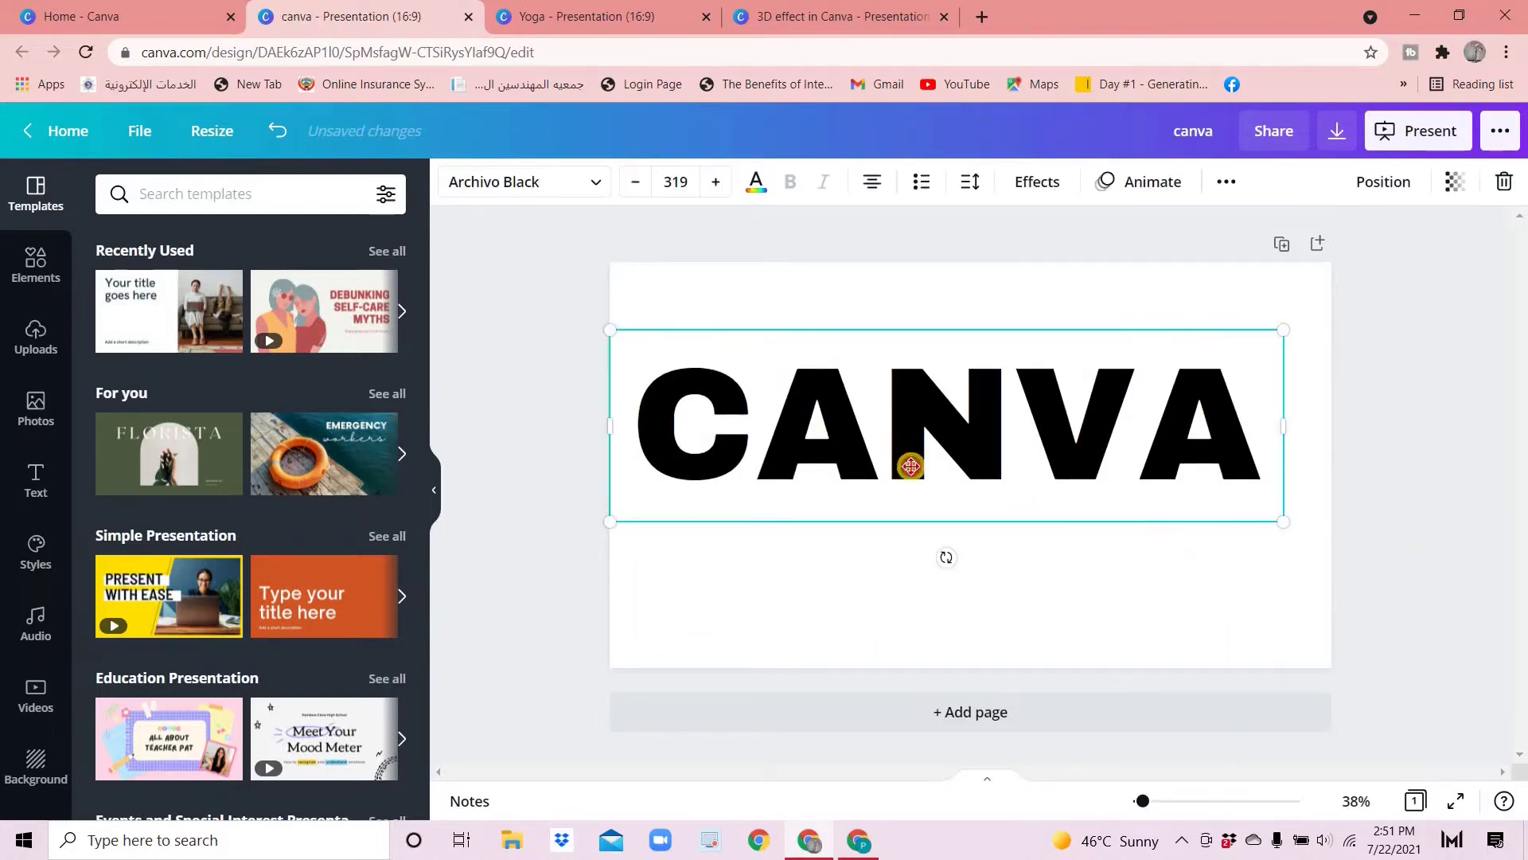
left_click_drag(904, 453, 910, 489)
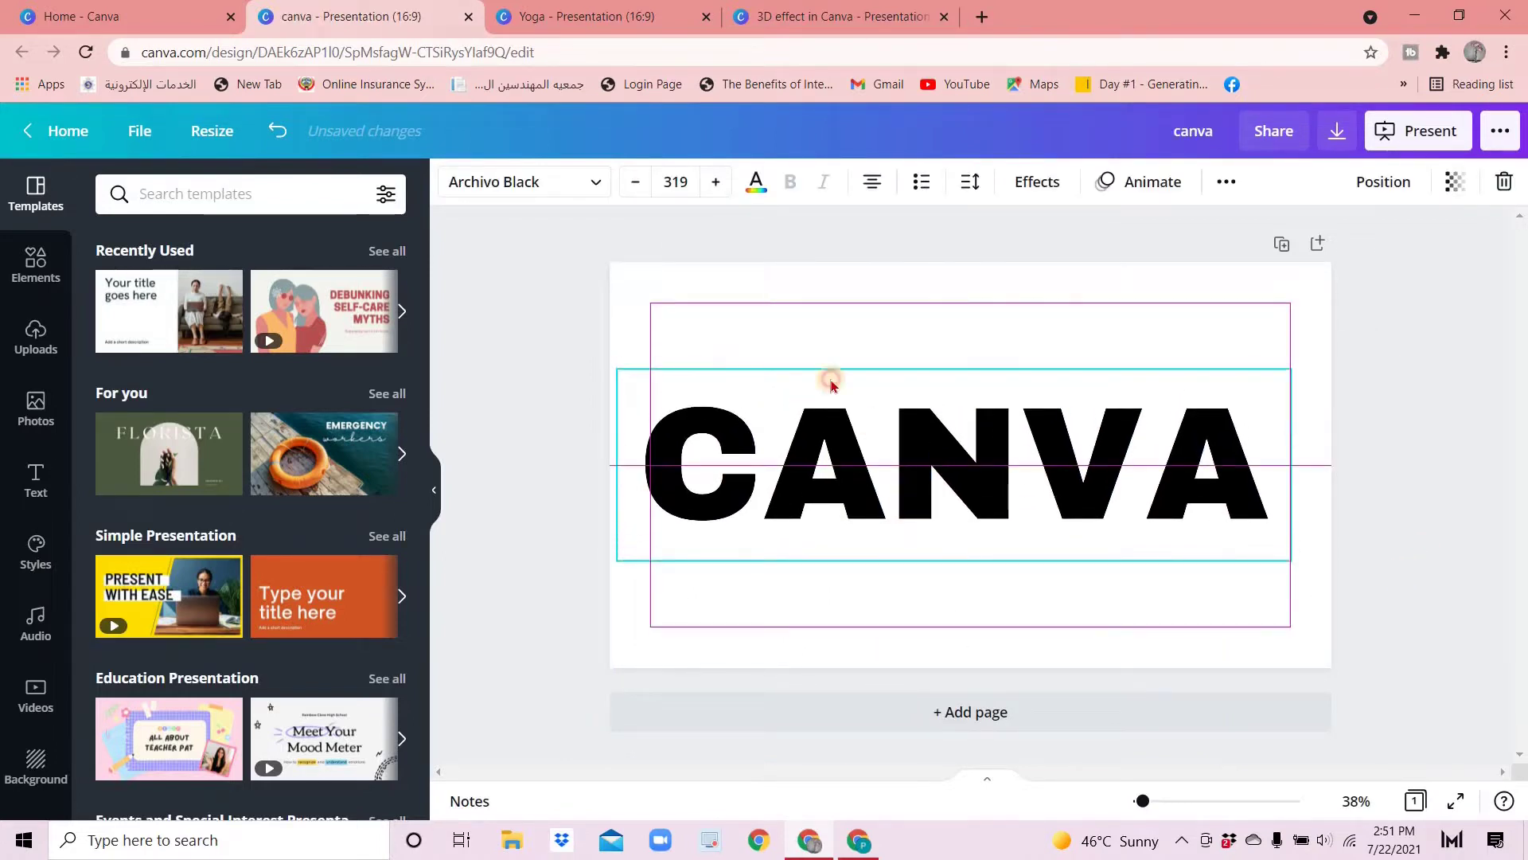
Make the page background and the CANVA text hot pink
left_click(585, 244)
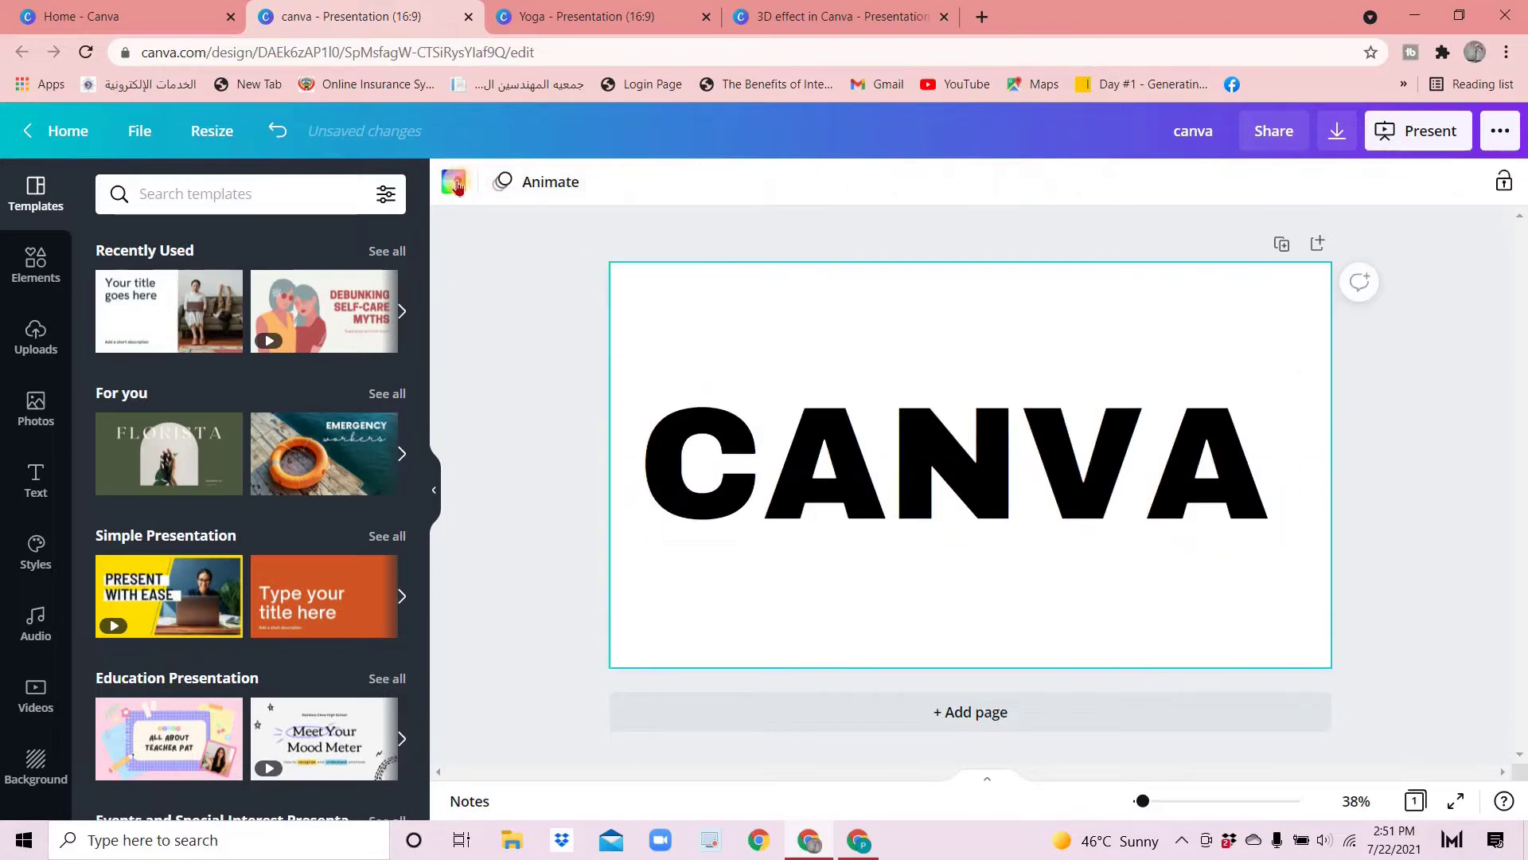
left_click(454, 181)
left_click(276, 687)
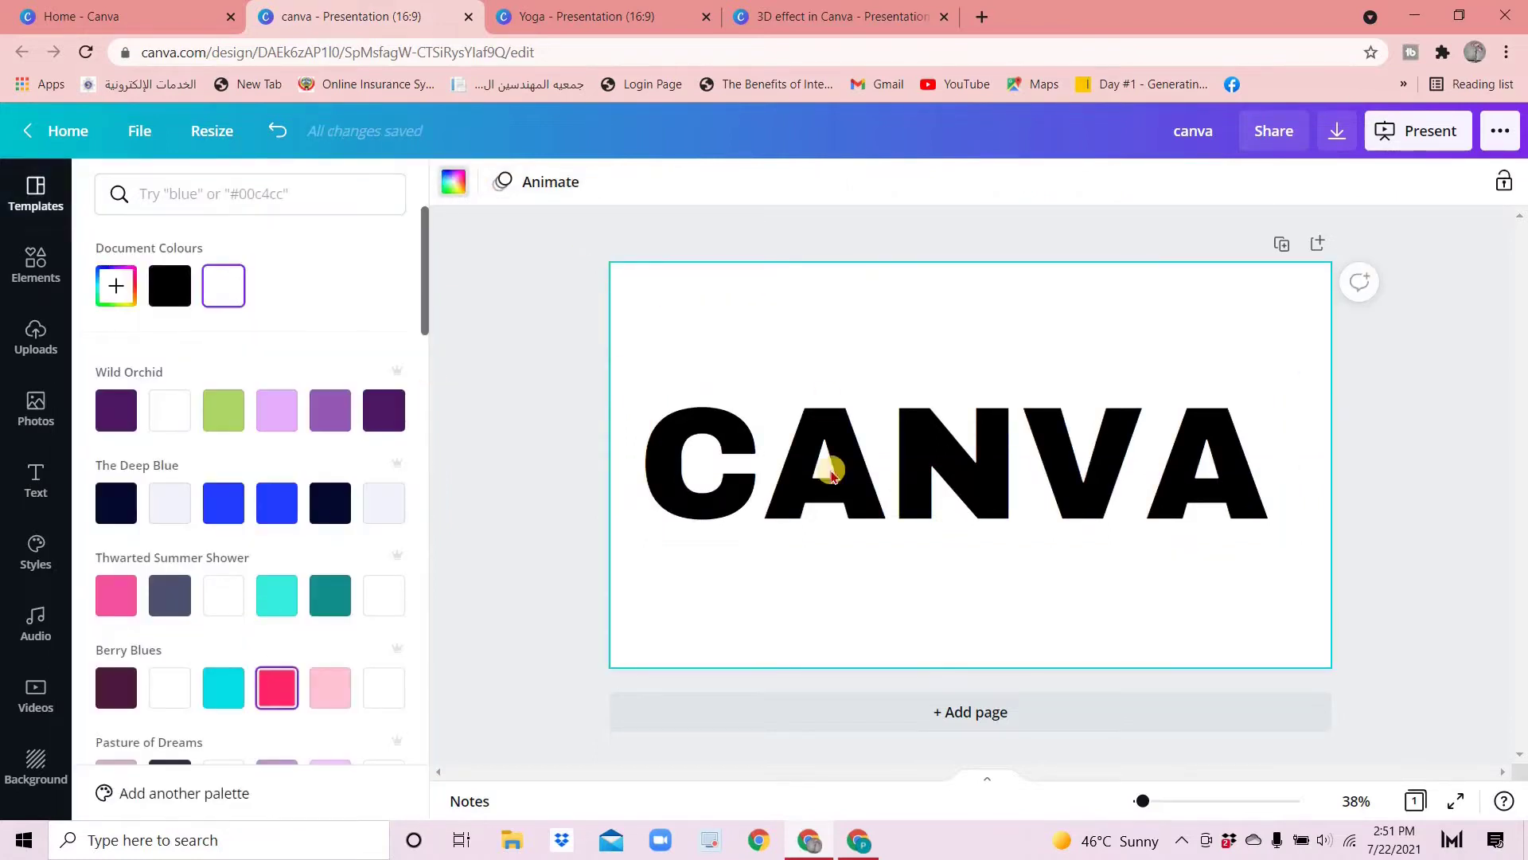
left_click(836, 502)
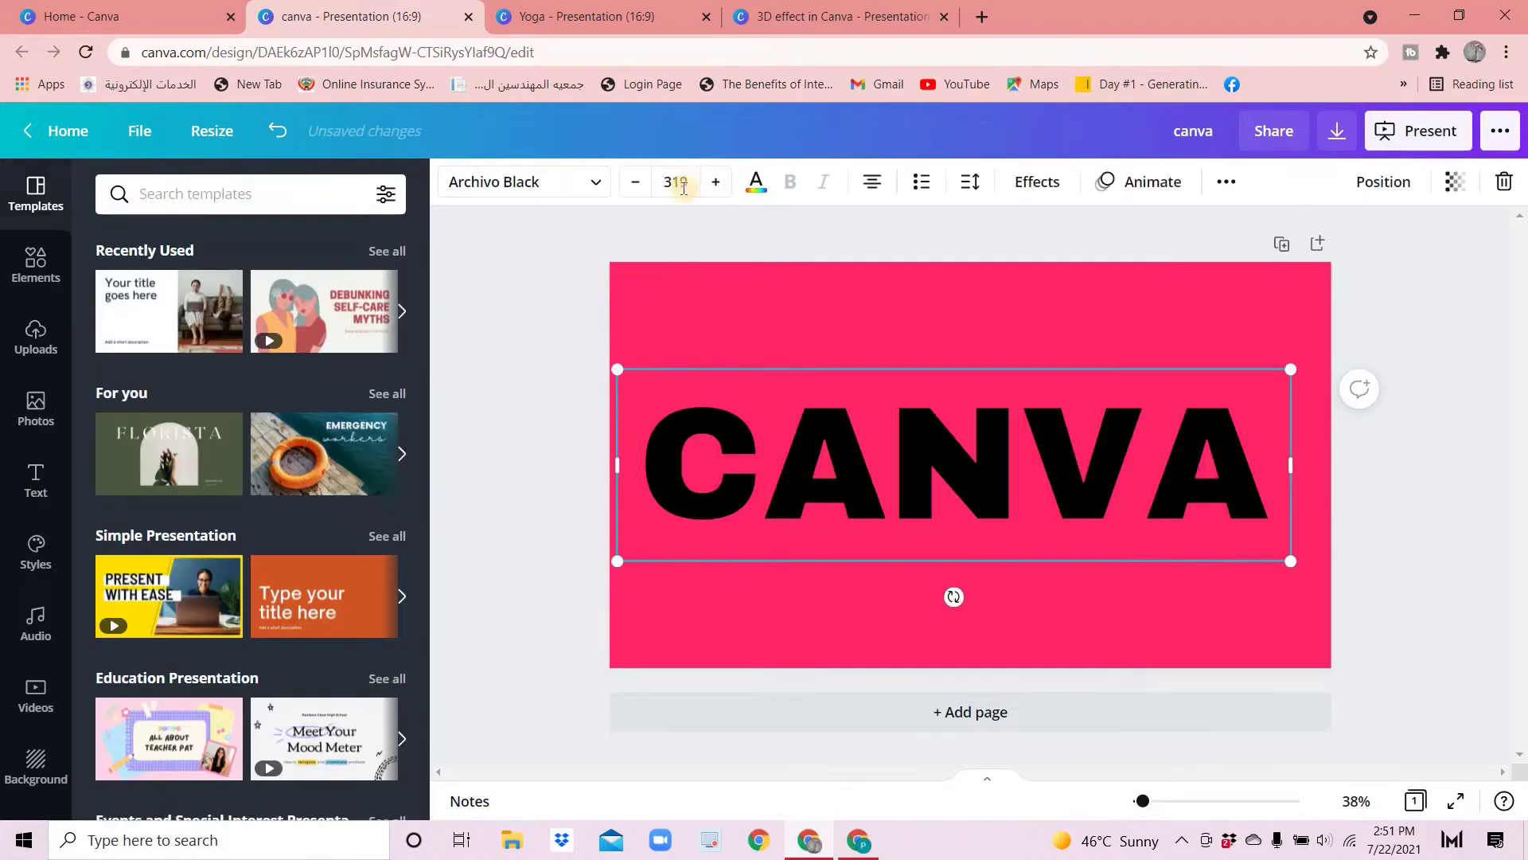
left_click(756, 182)
left_click(222, 286)
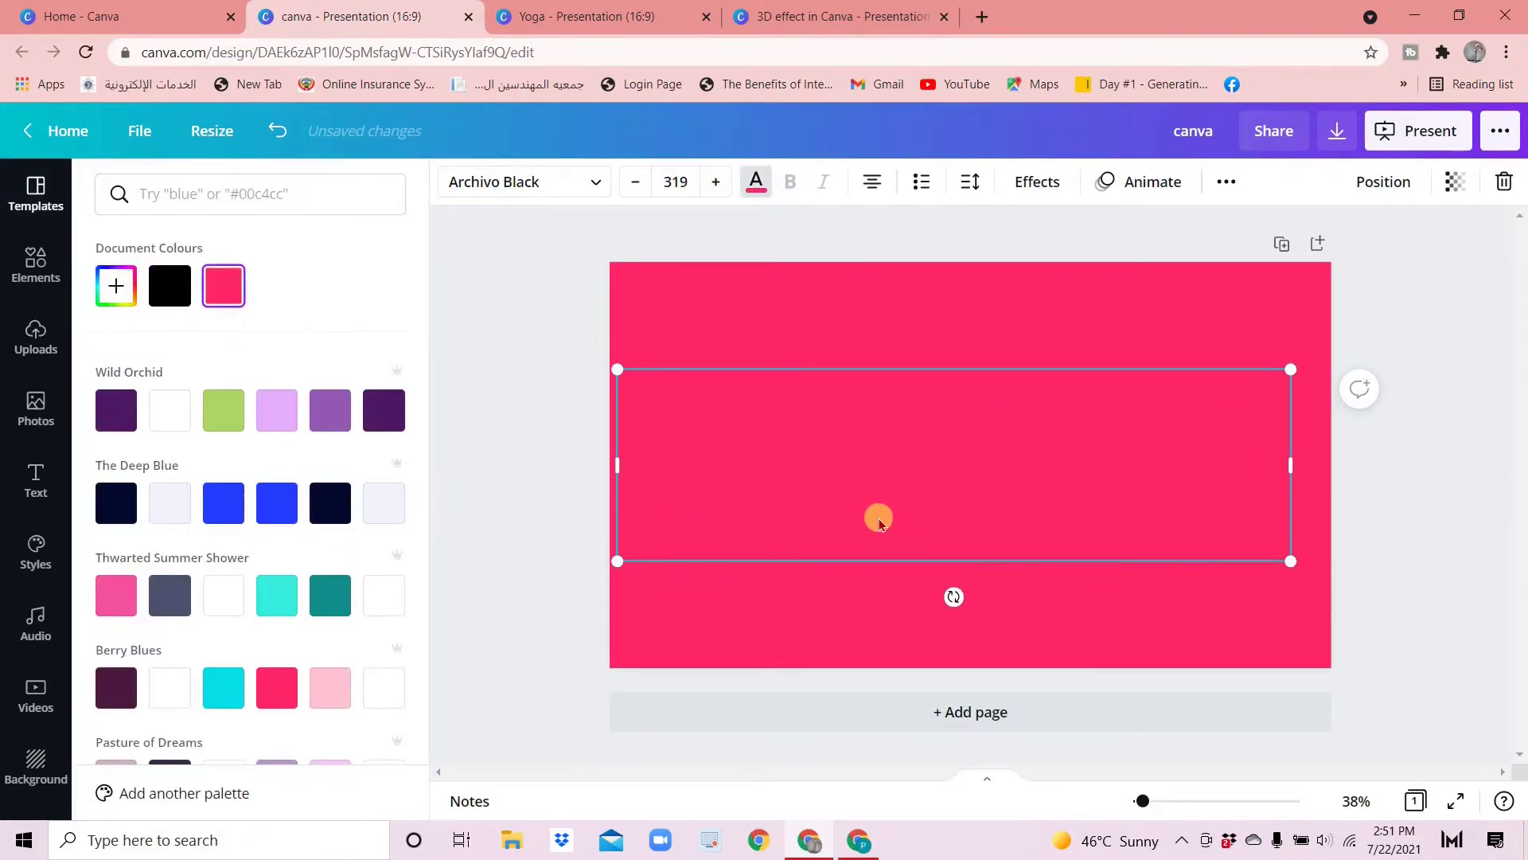
Nudge the CANVA text right and apply a Shadow effect to it
left_click_drag(904, 483, 924, 483)
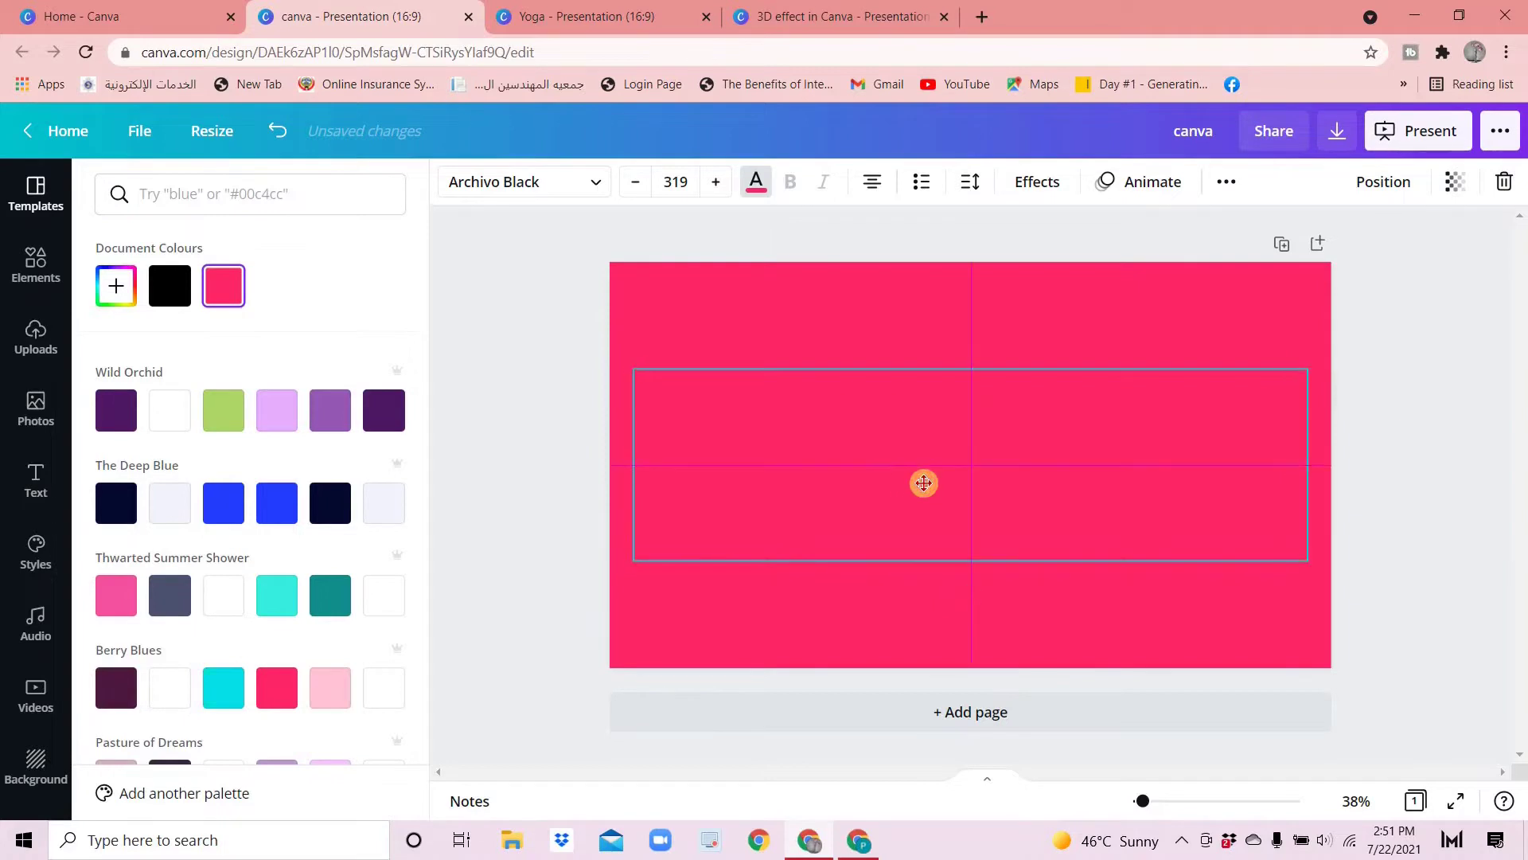
left_click_drag(762, 296, 745, 301)
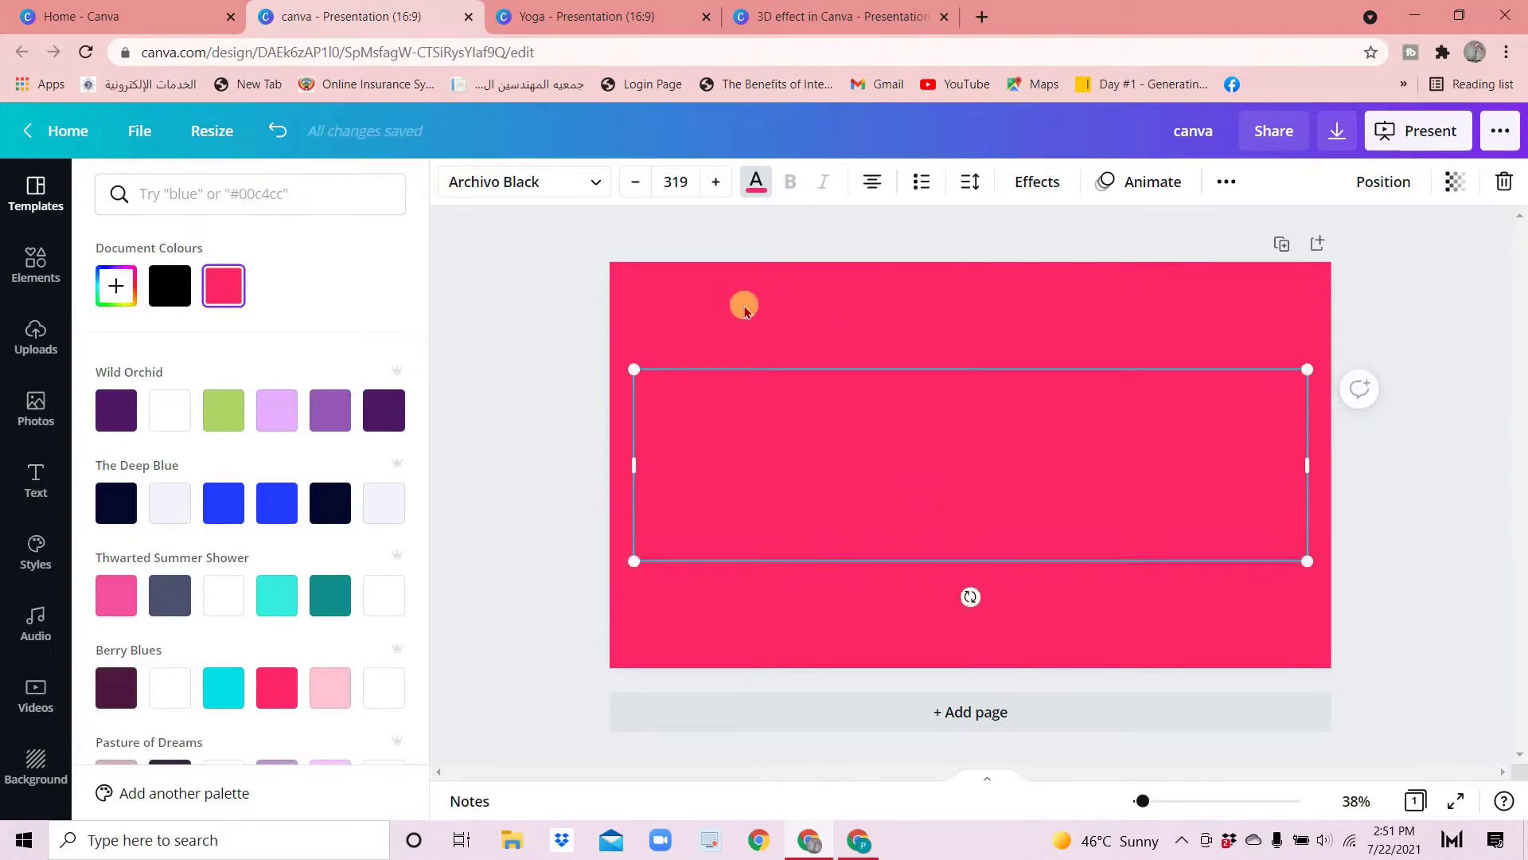
left_click(1029, 183)
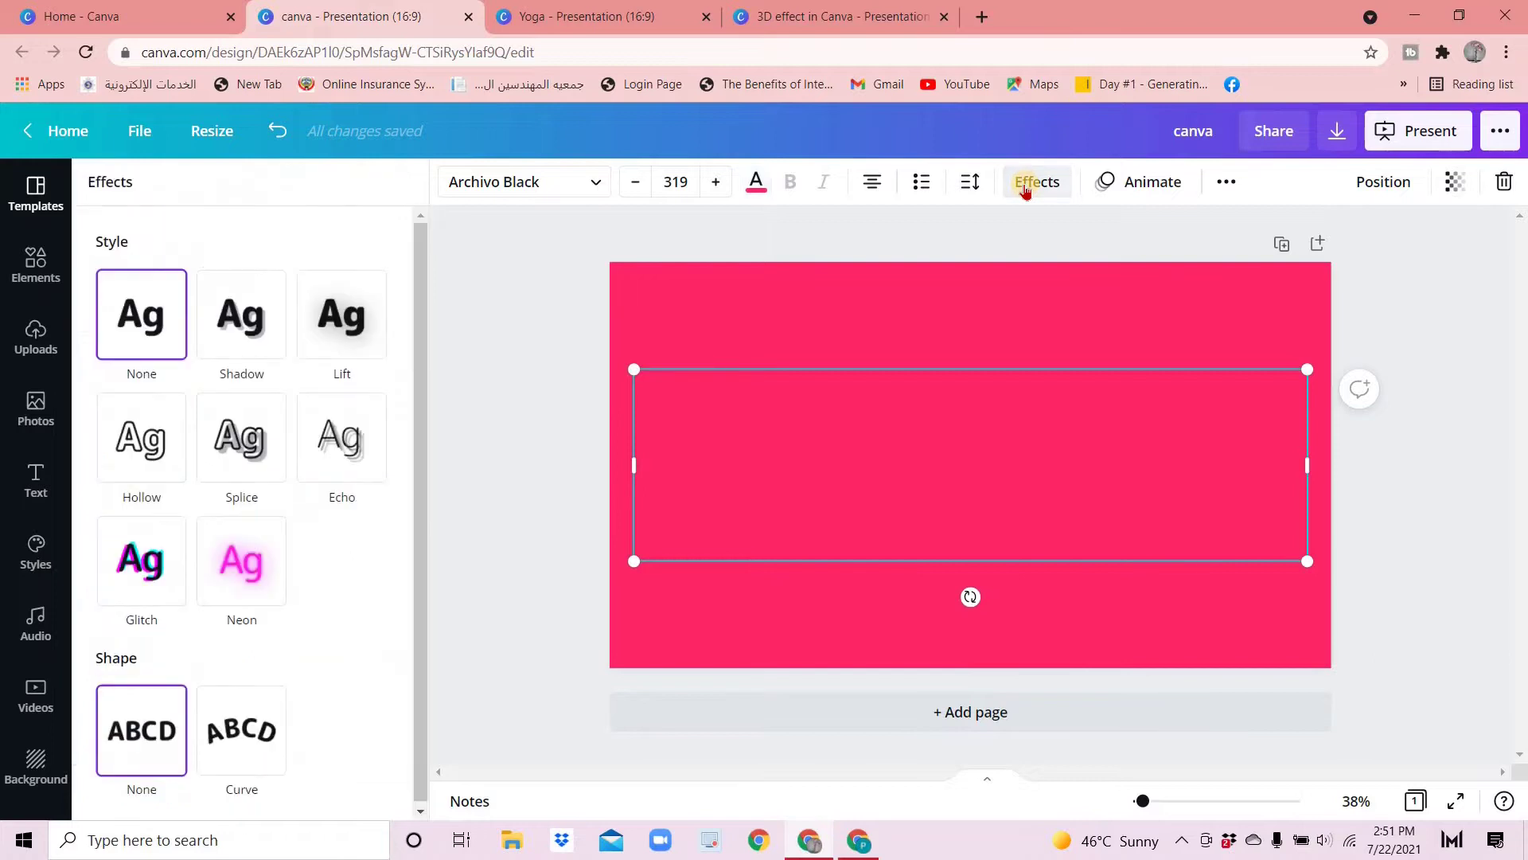
left_click(221, 333)
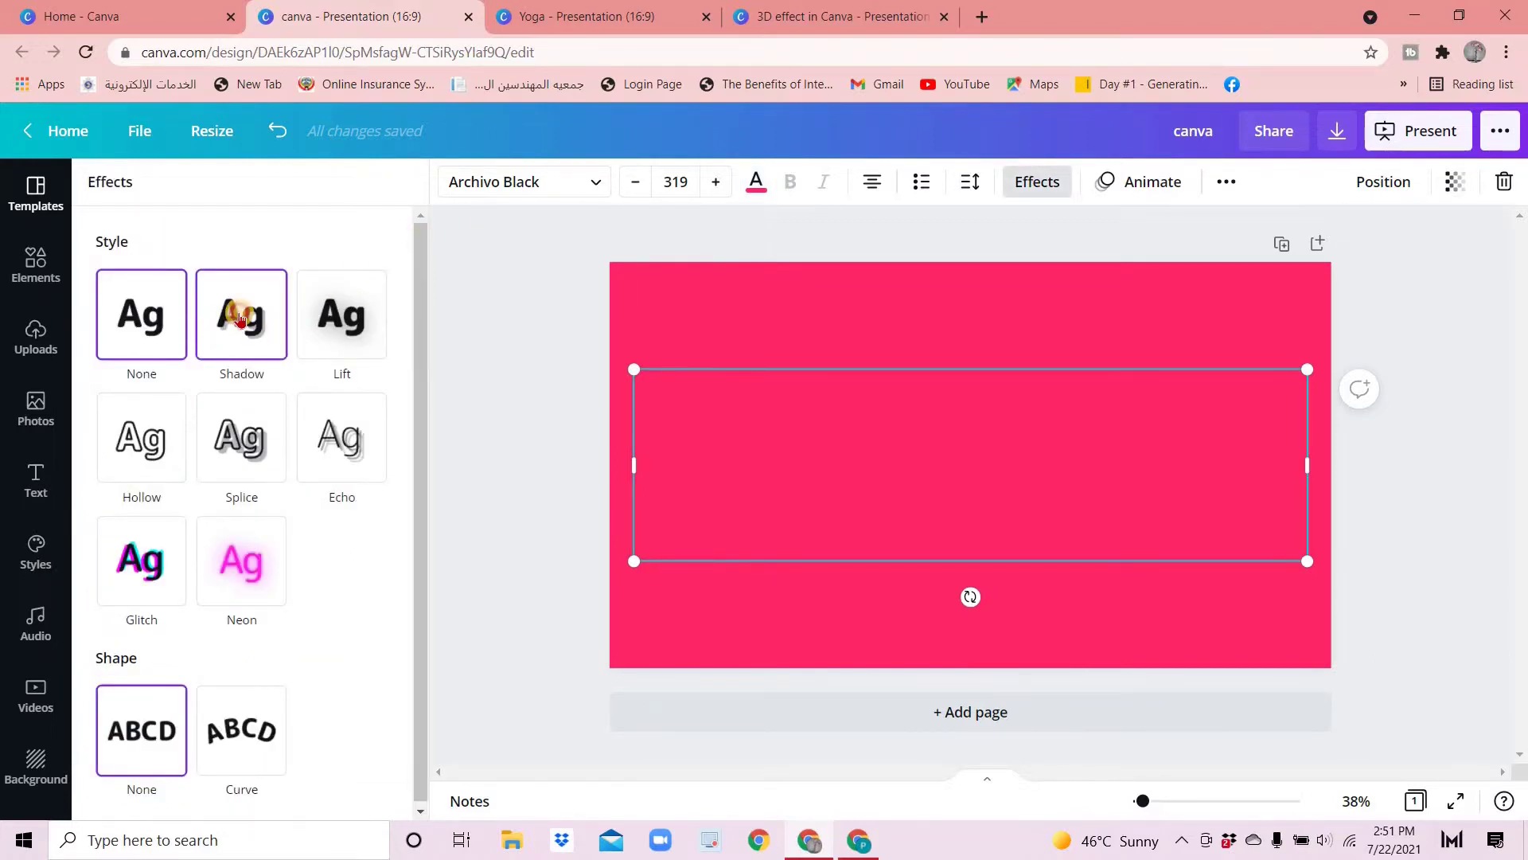
left_click(241, 315)
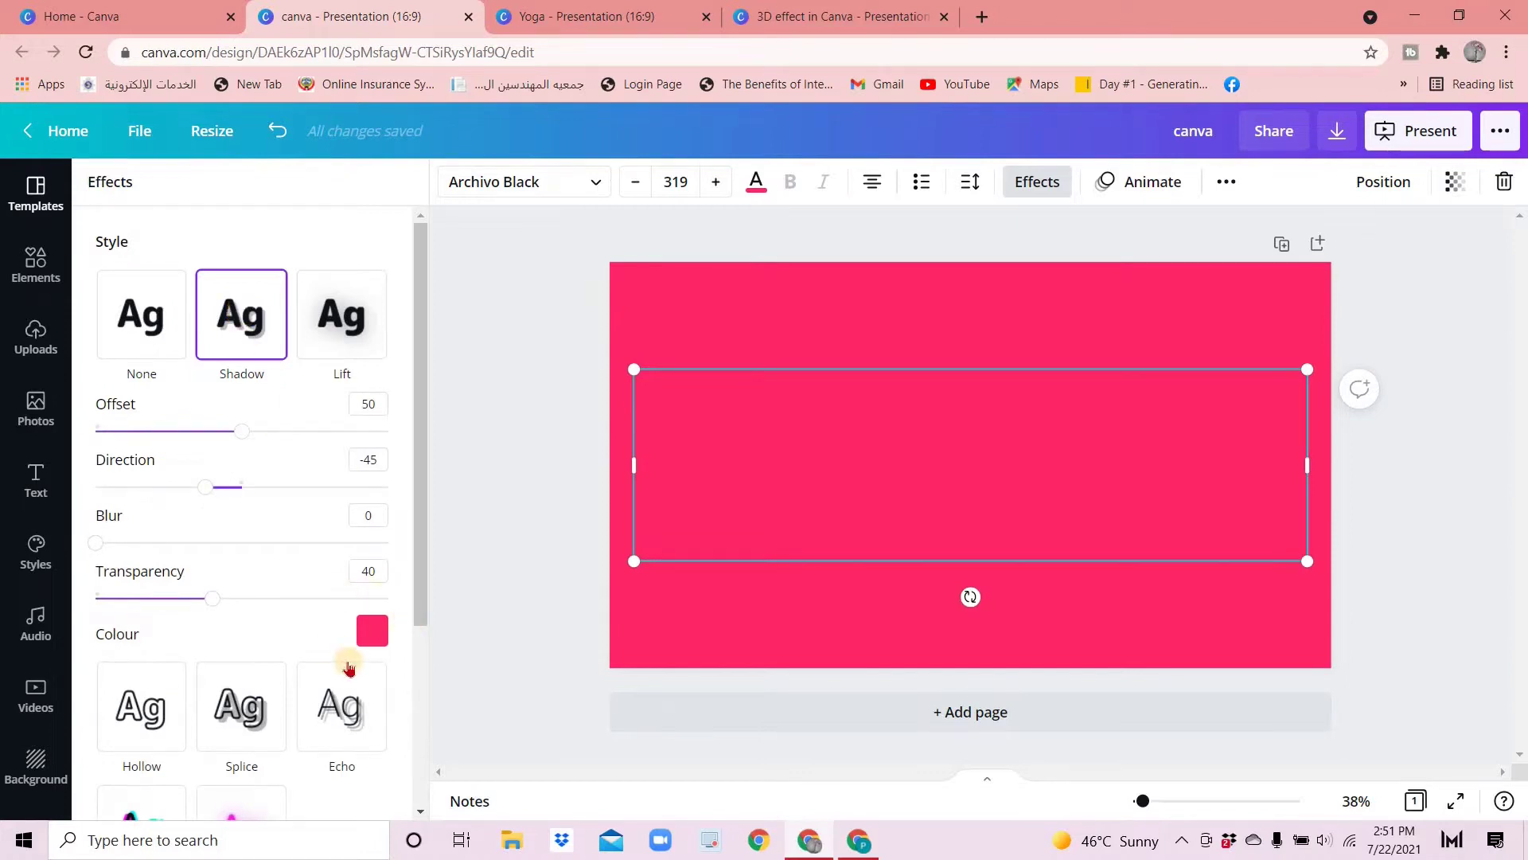
Set the shadow colour to a custom near-black
left_click(371, 633)
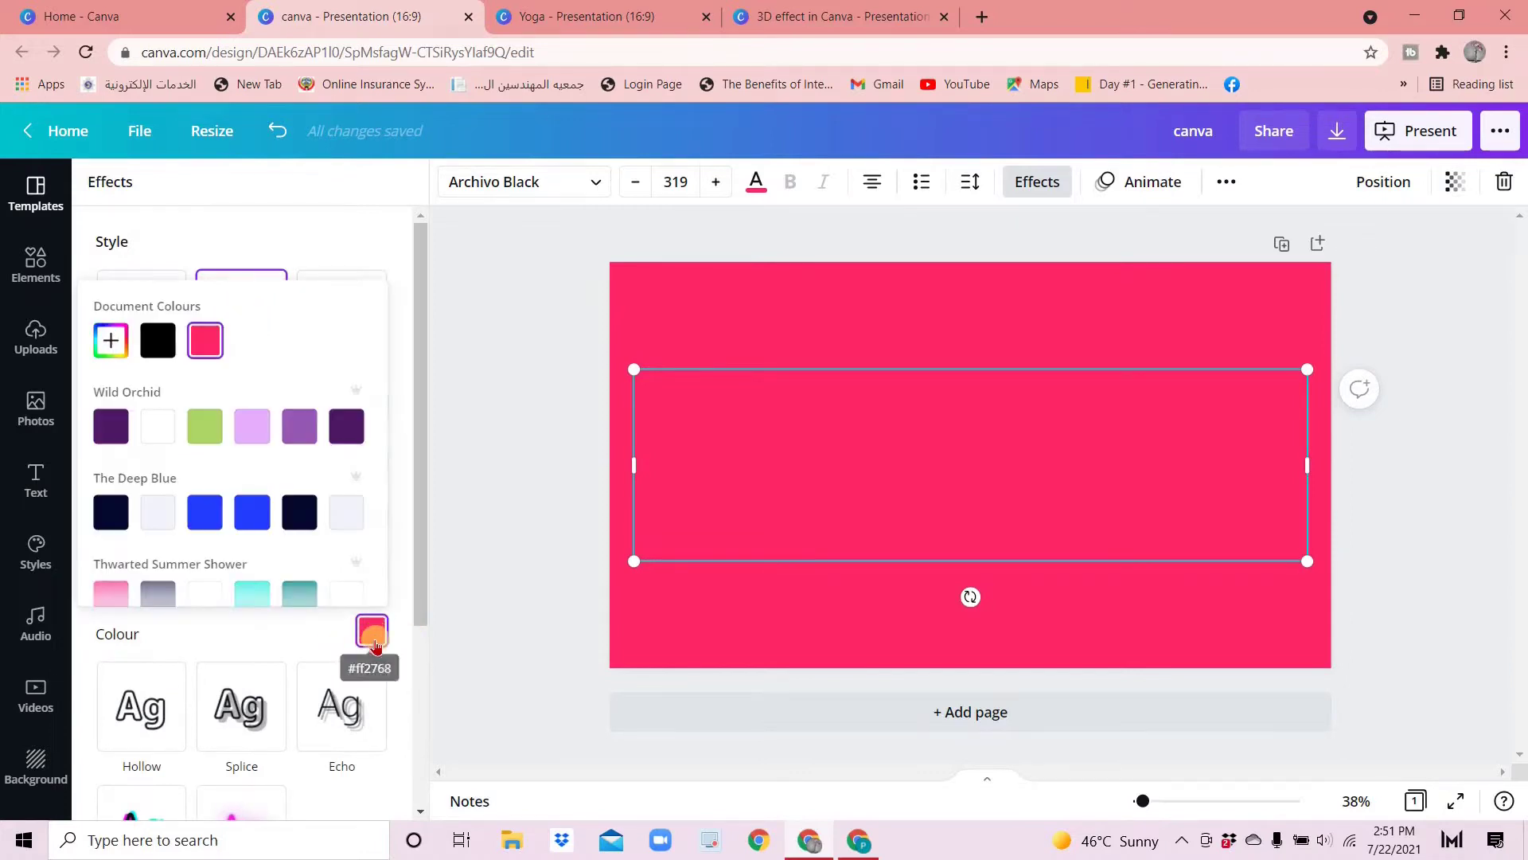
left_click(112, 342)
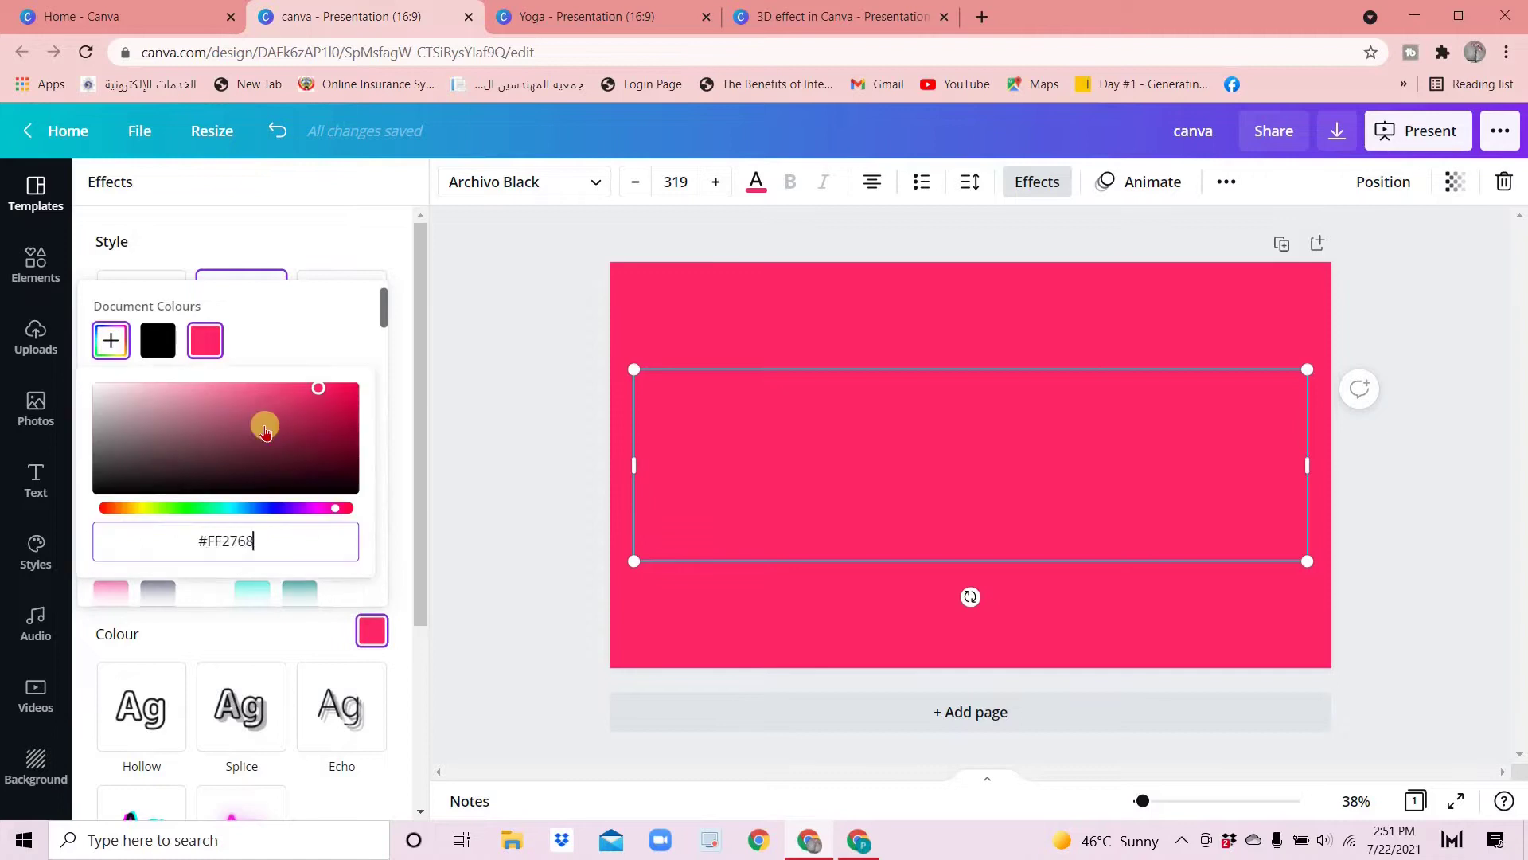
left_click_drag(321, 390, 247, 478)
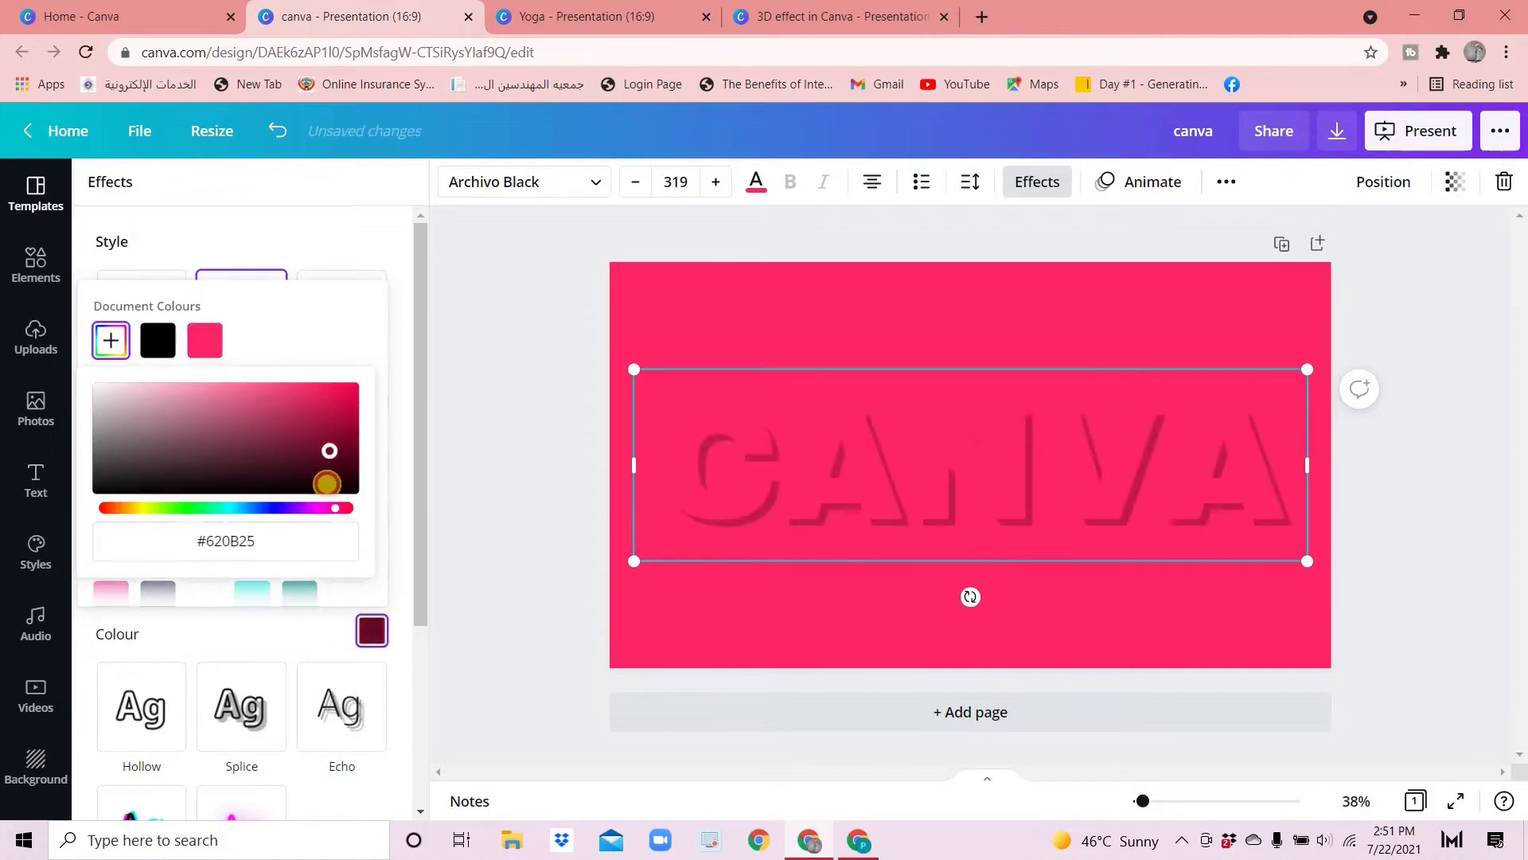
mouse_move(123, 482)
left_mouse_down()
mouse_move(331, 471)
mouse_move(301, 477)
left_mouse_up()
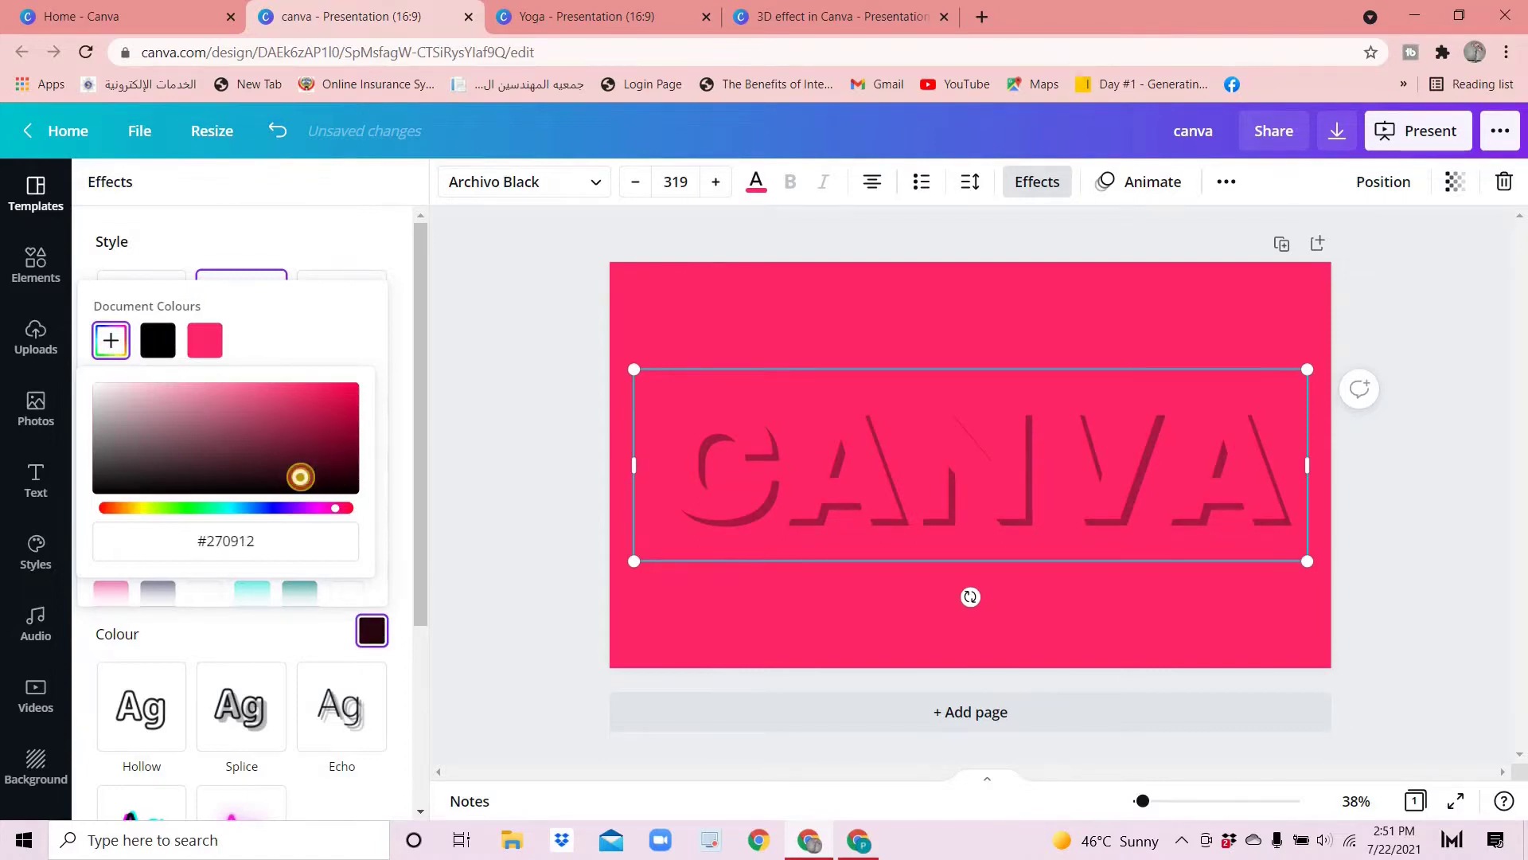
left_click(246, 636)
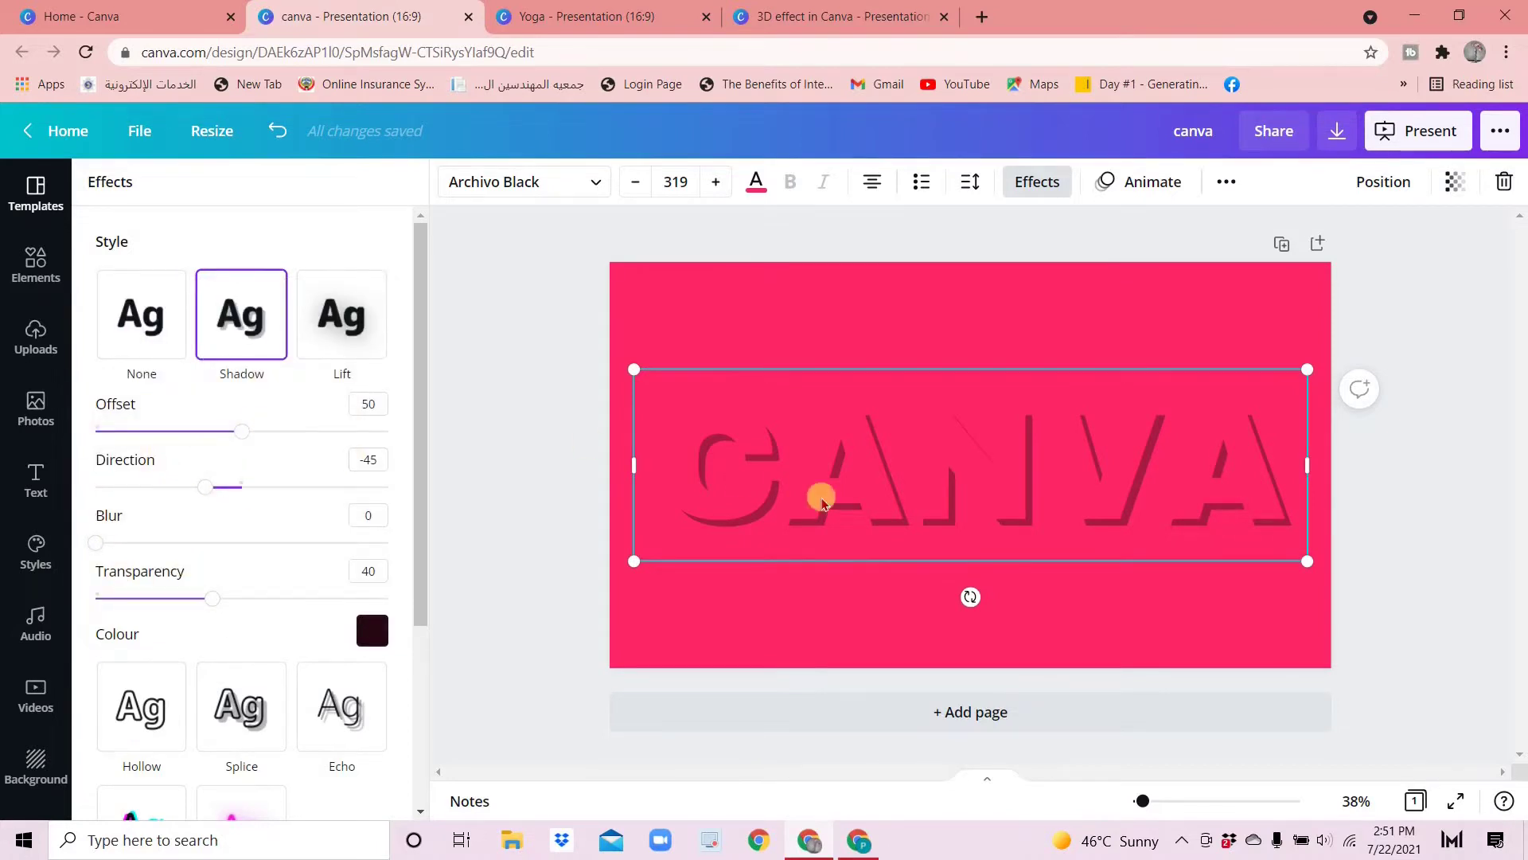
Duplicate CANVA, fill the top copy navy, and move the lower copy down
left_click(801, 343)
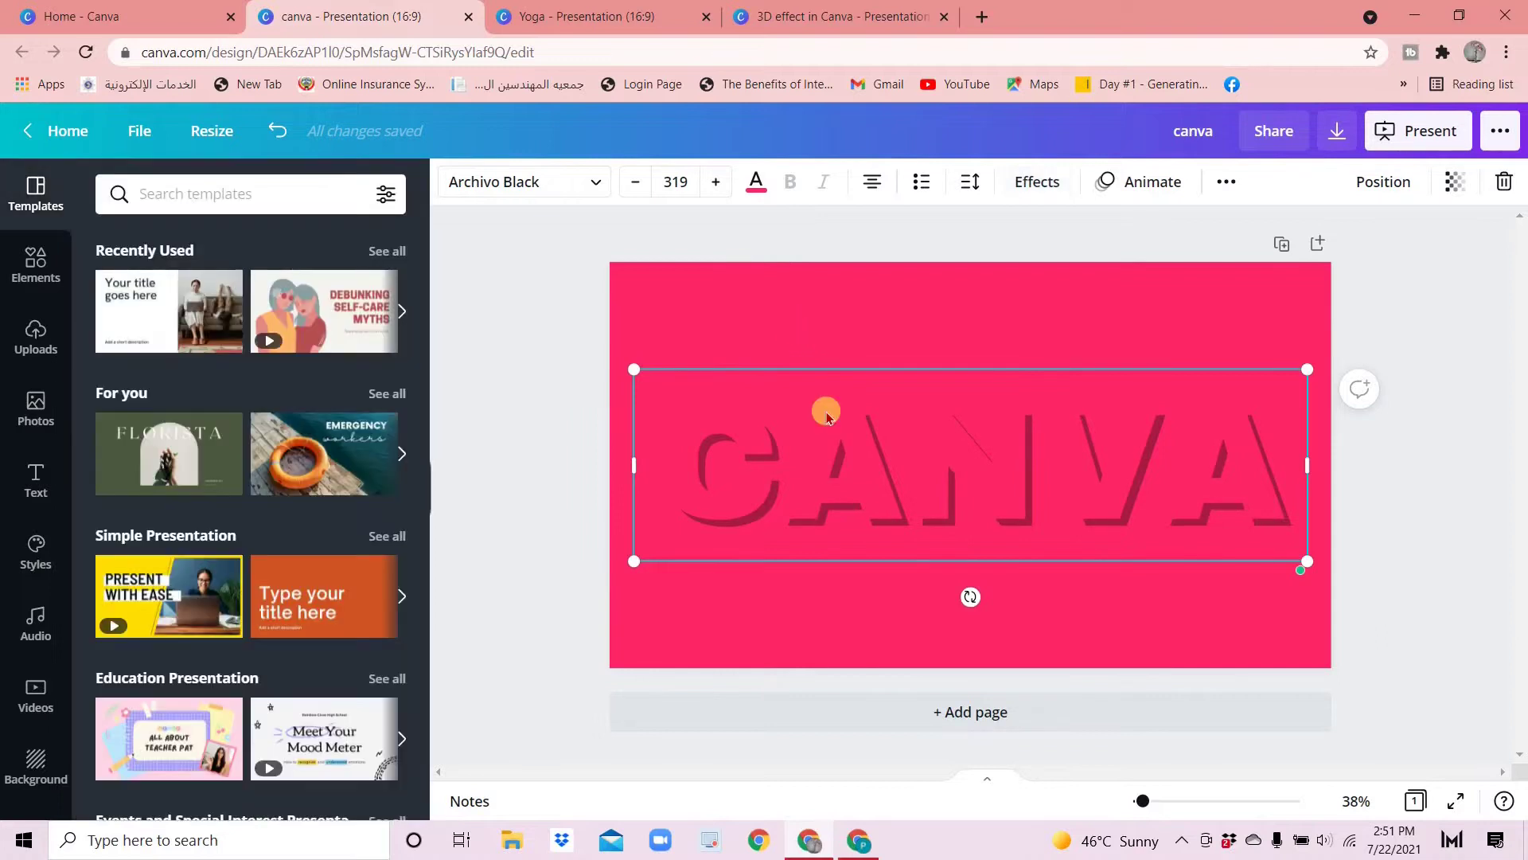
left_click(877, 503)
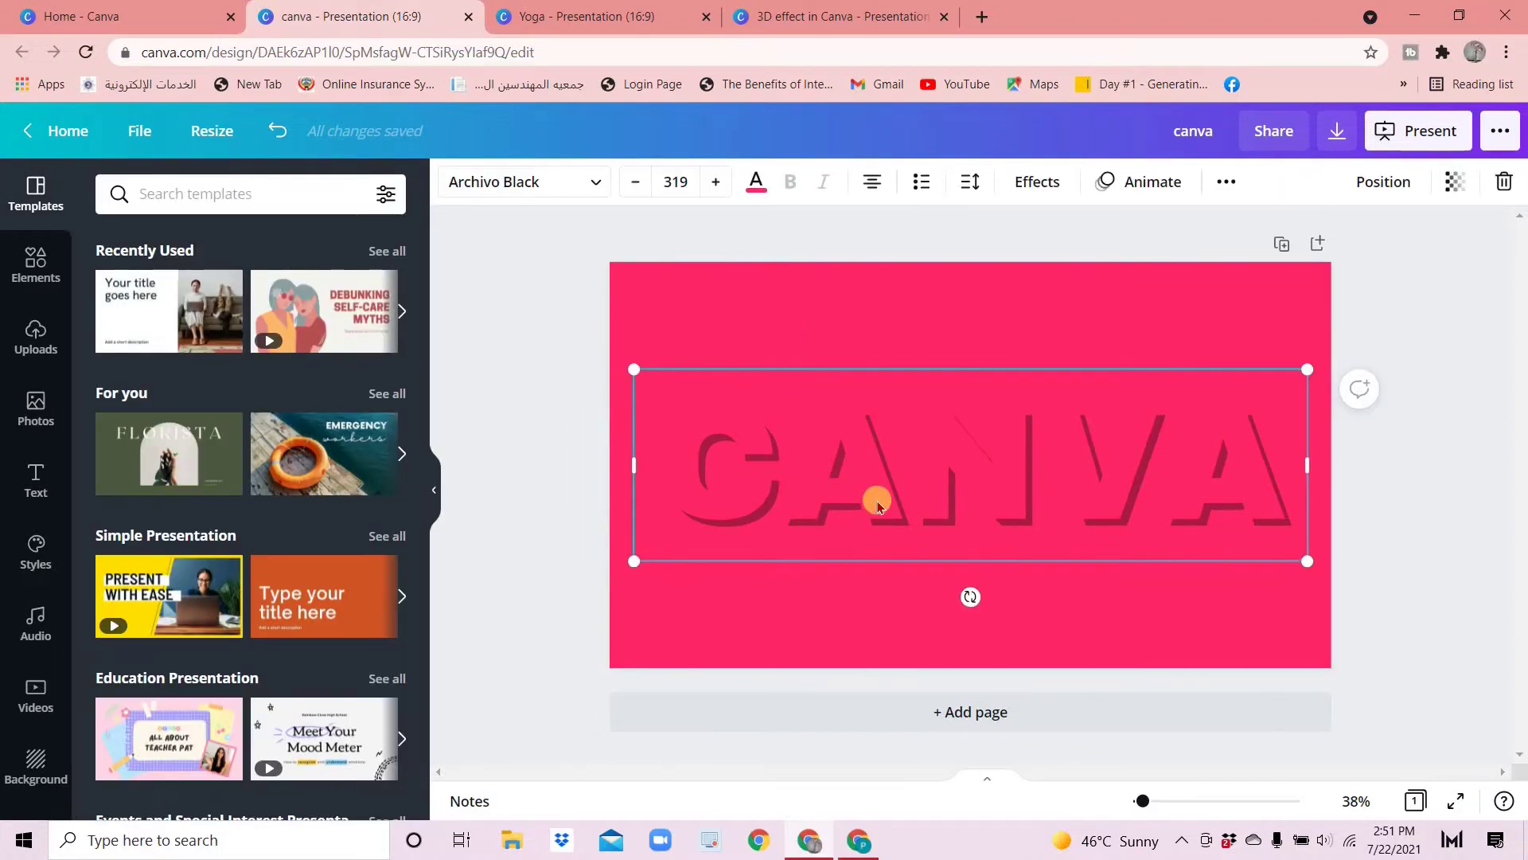
key("ctrl+d")
left_click_drag(944, 478, 931, 331)
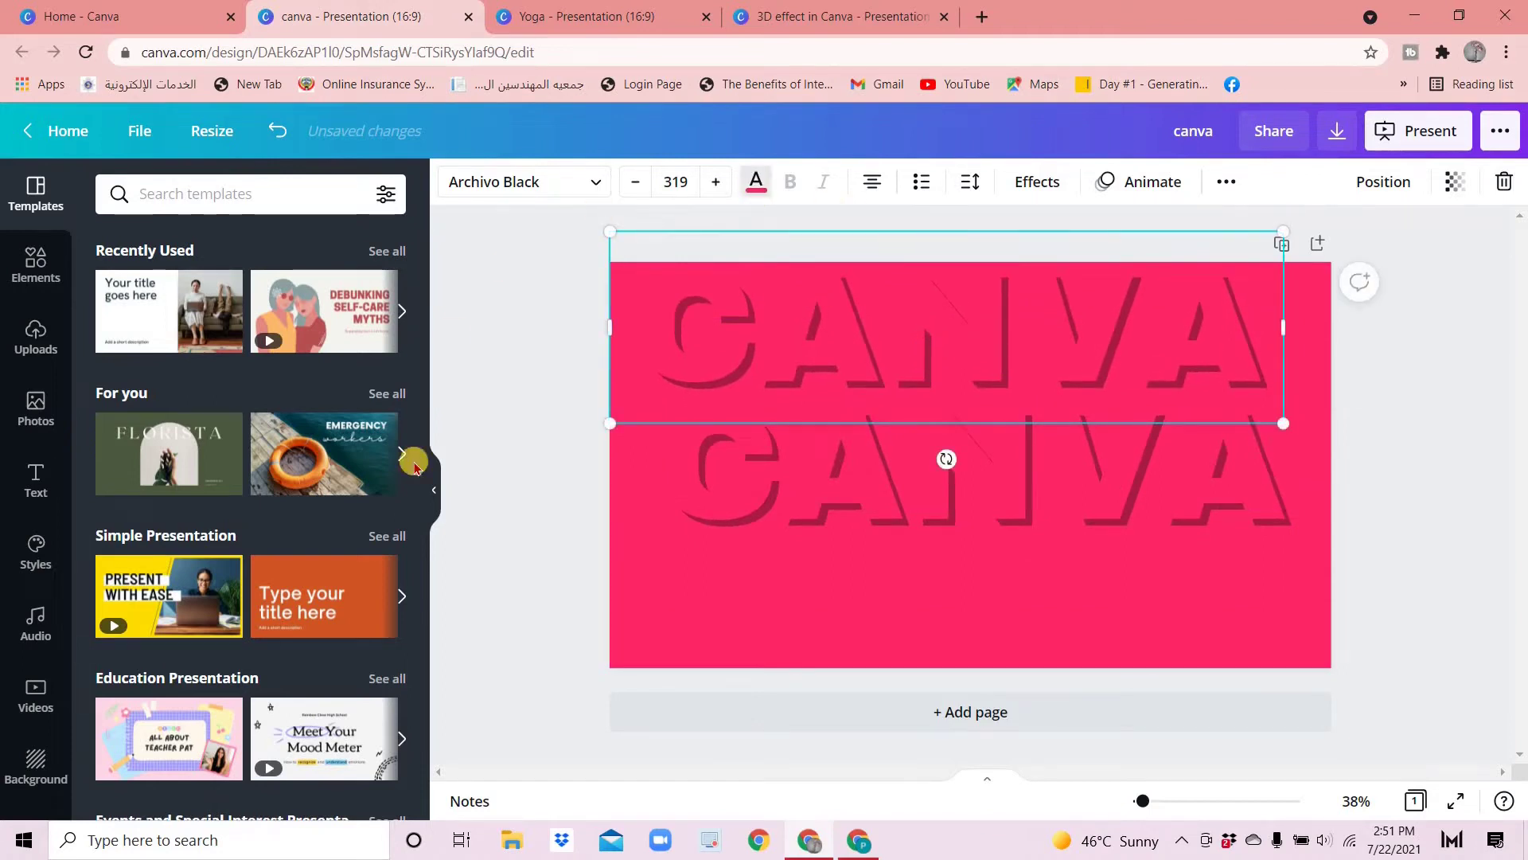
left_click(756, 182)
left_click(324, 501)
left_click(991, 495)
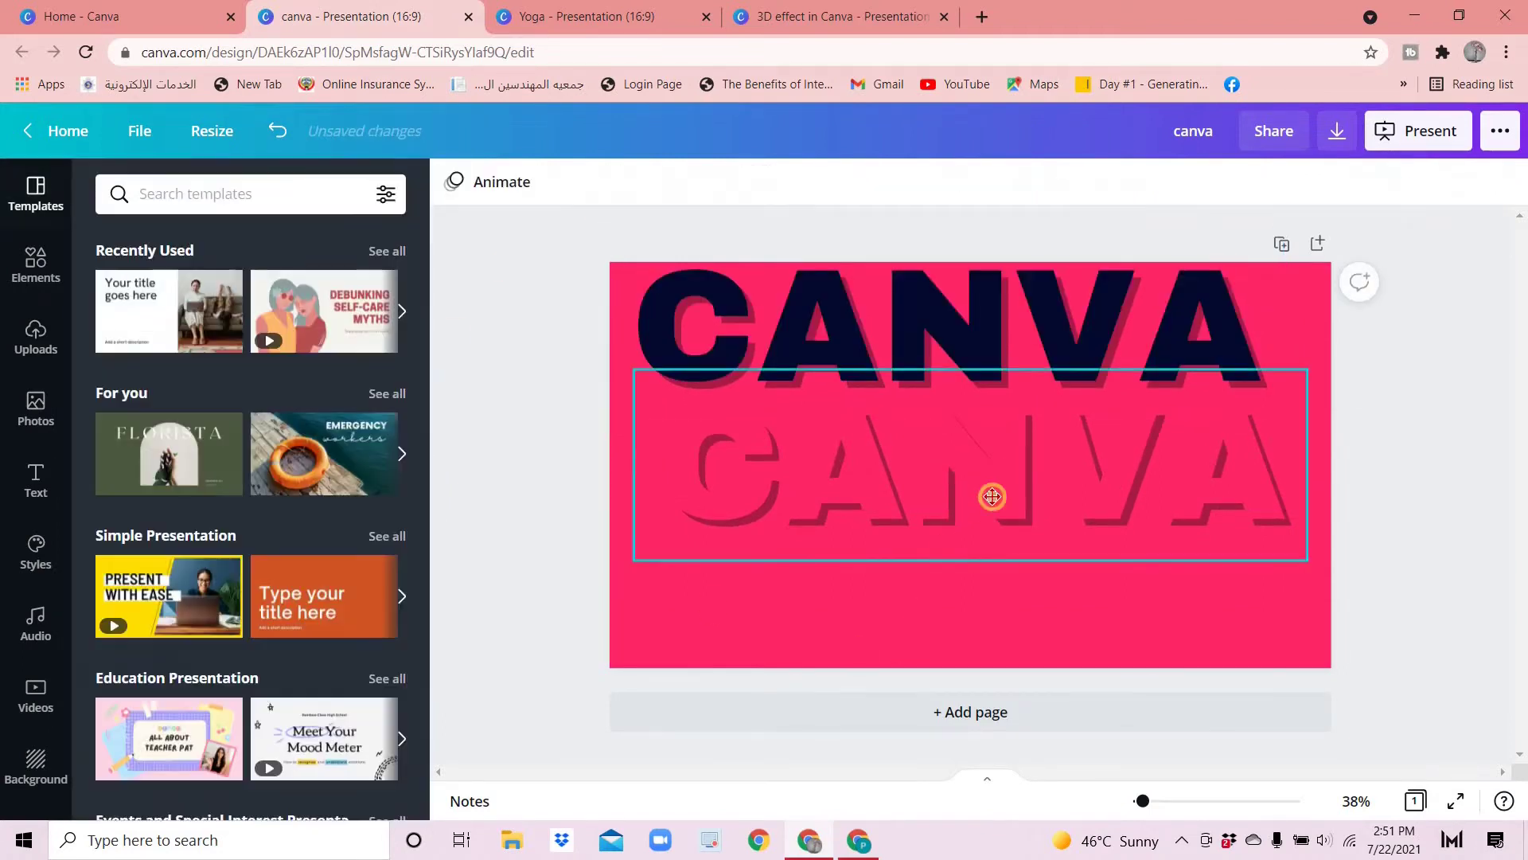
left_click_drag(992, 496, 994, 548)
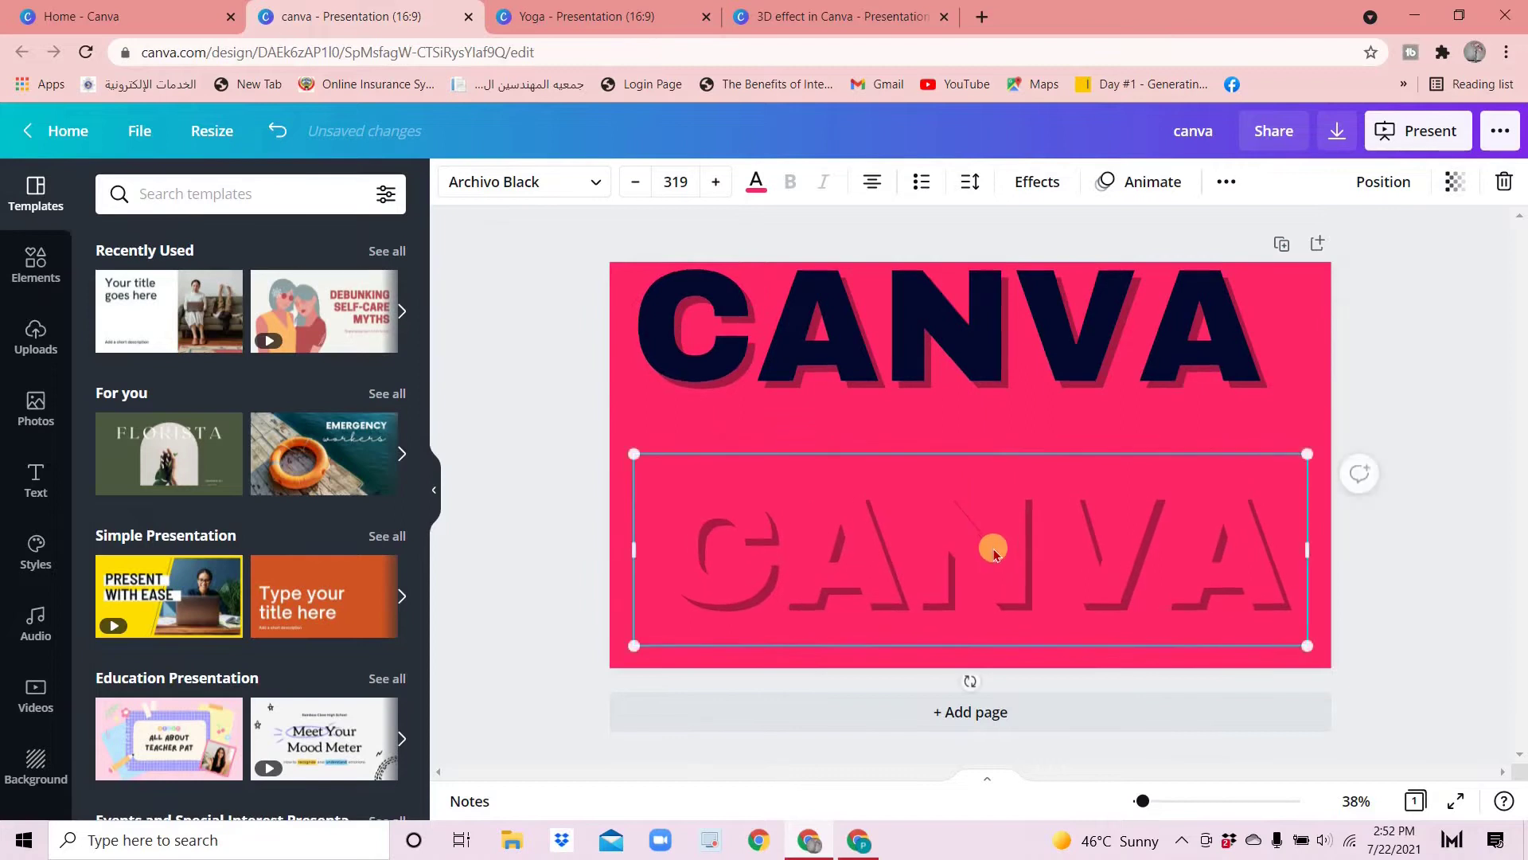
Set the lower copy's shadow offset to 80
left_click(1037, 182)
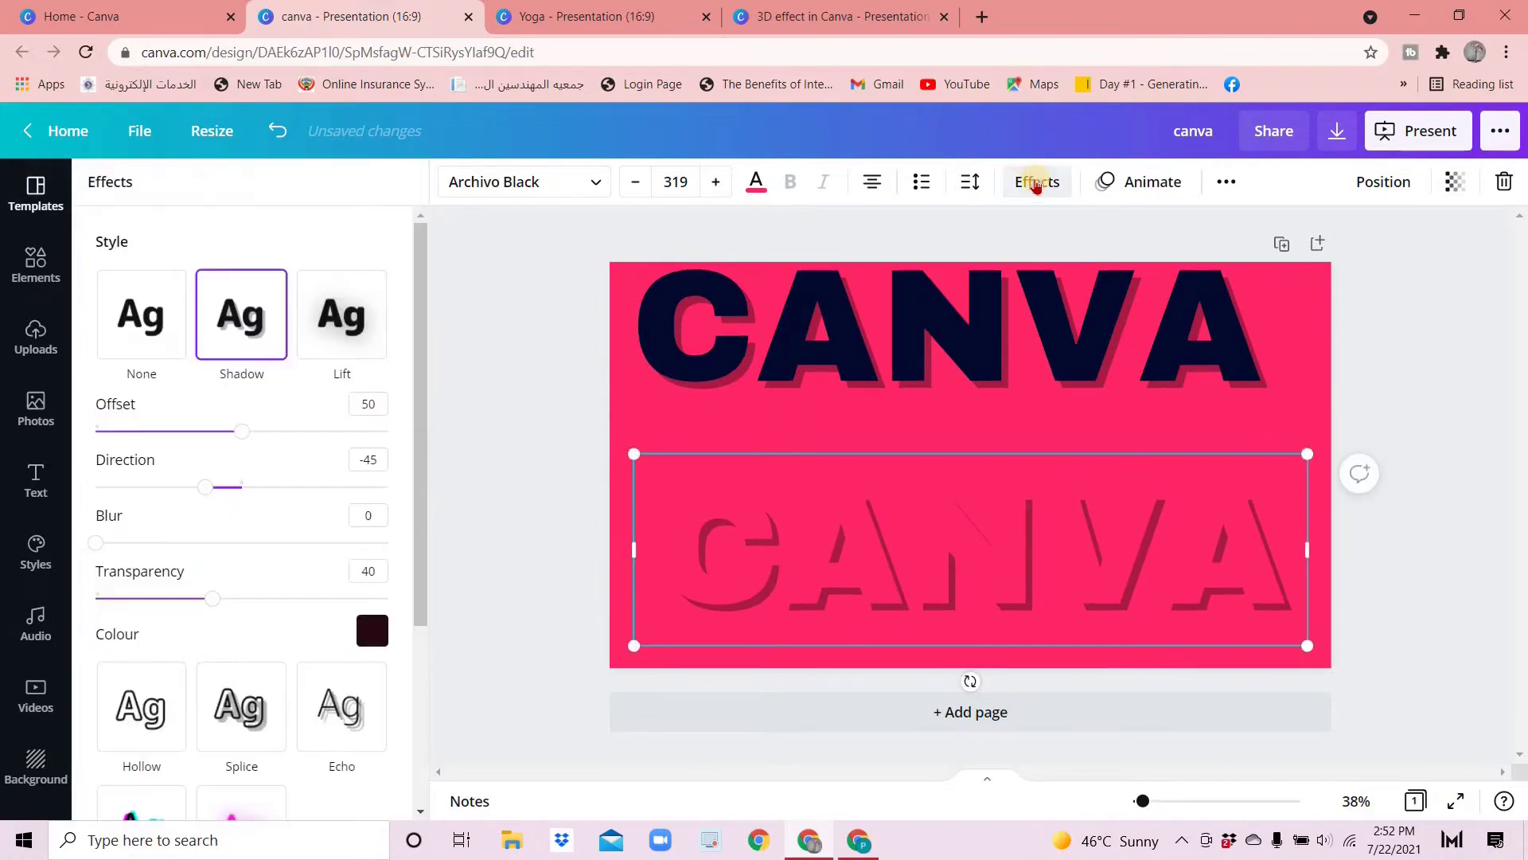
left_click_drag(243, 430, 309, 432)
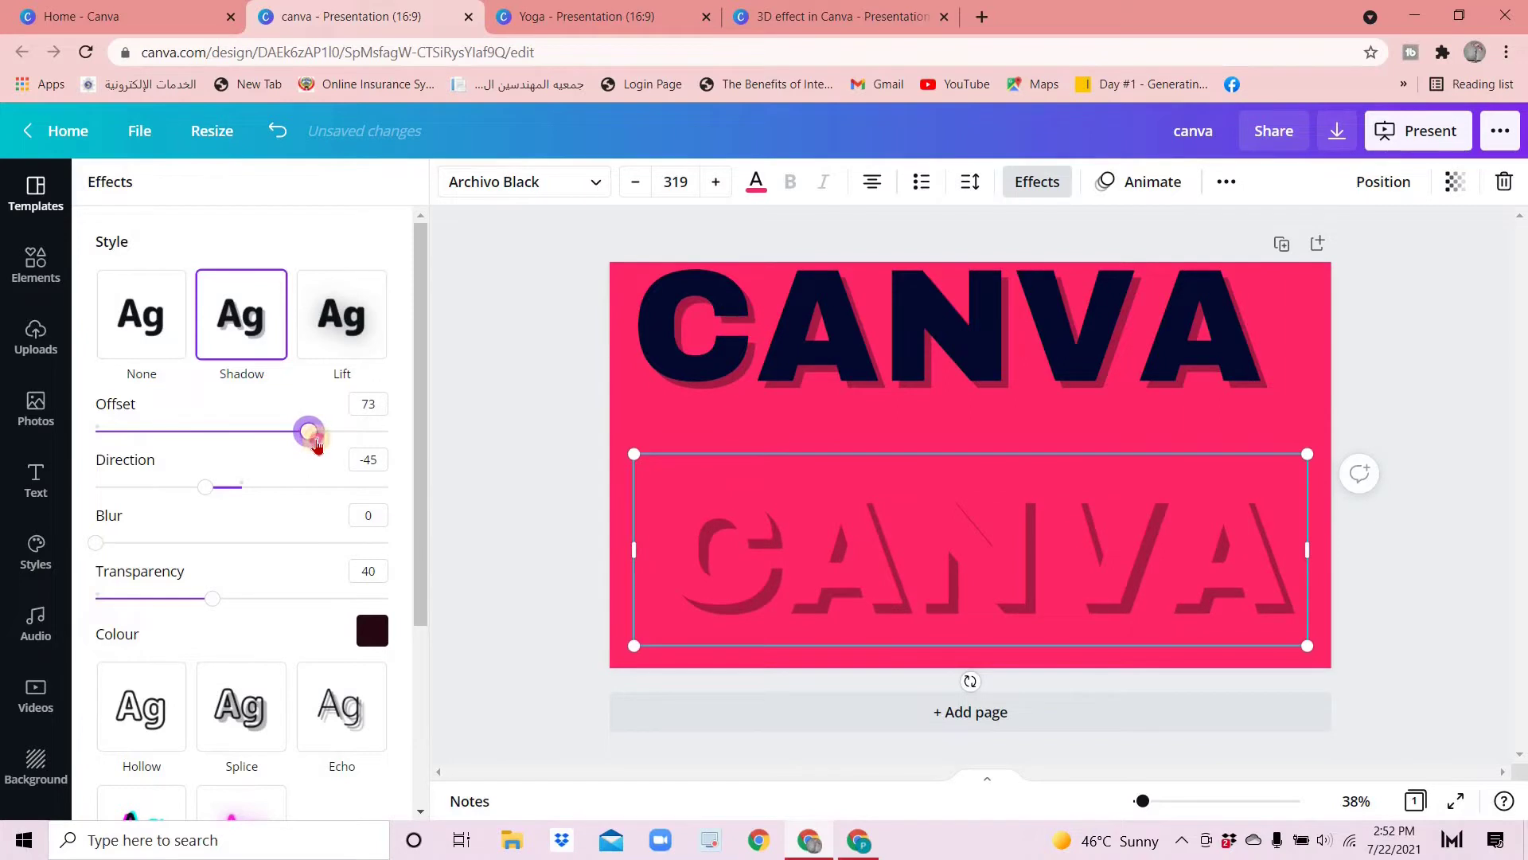
mouse_move(317, 431)
left_mouse_down()
mouse_move(273, 432)
mouse_move(387, 431)
left_mouse_up()
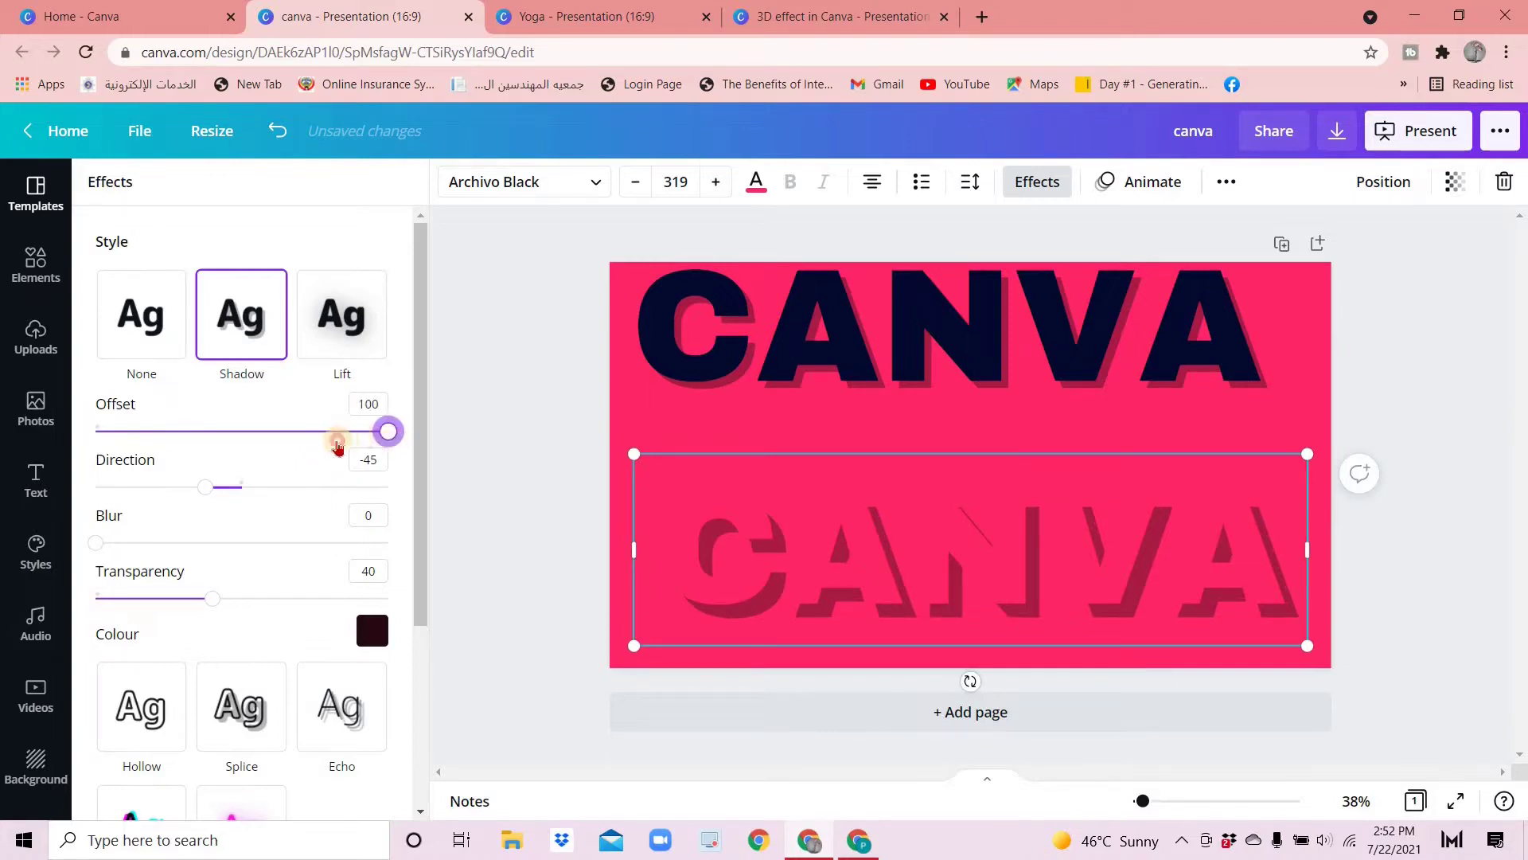
left_click_drag(383, 432, 338, 432)
double_click(368, 404)
type("80")
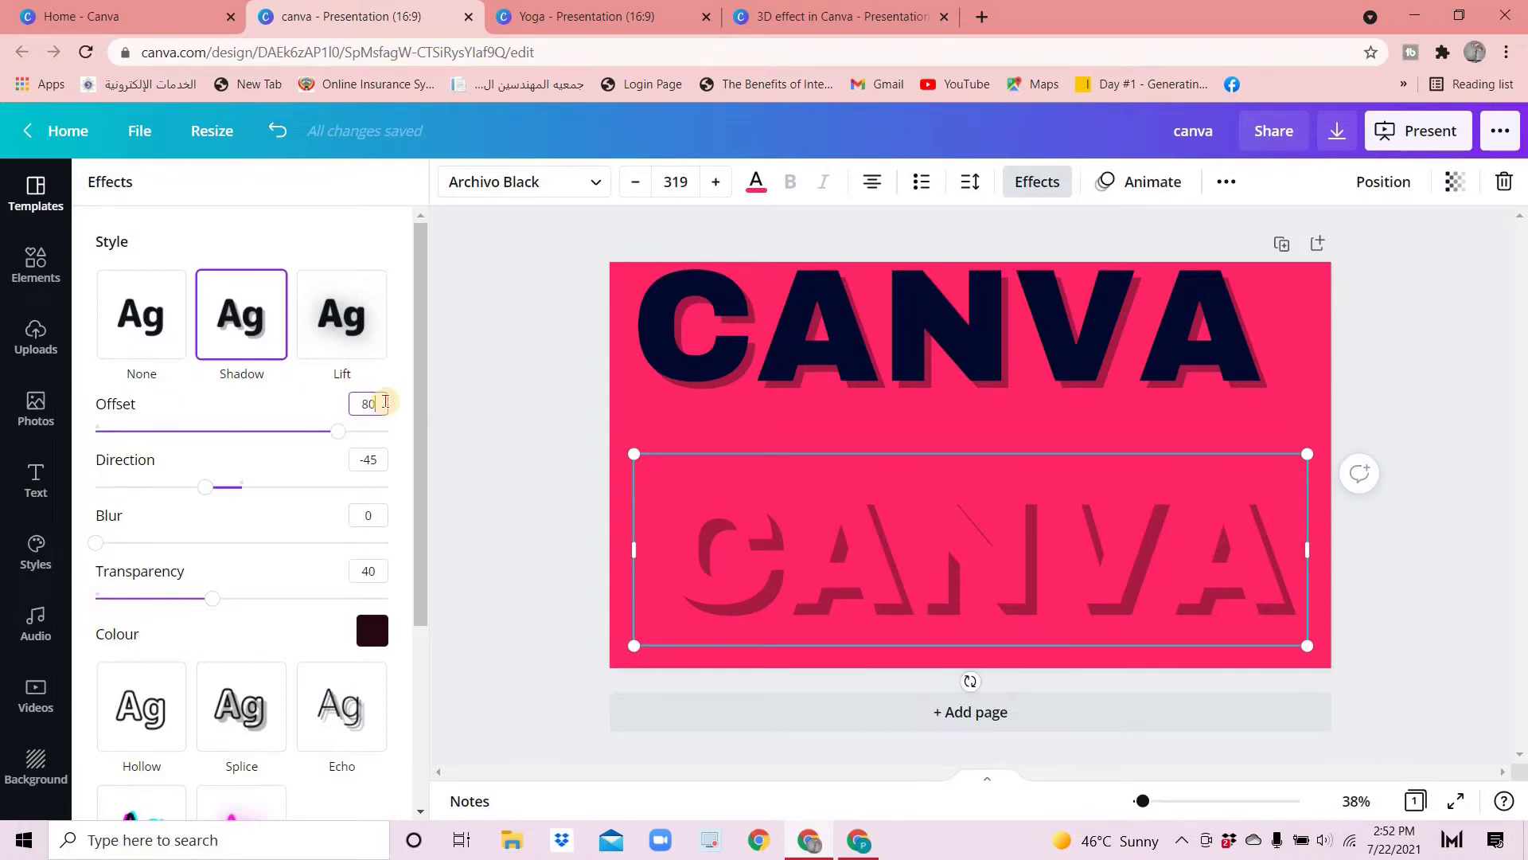
key("Return")
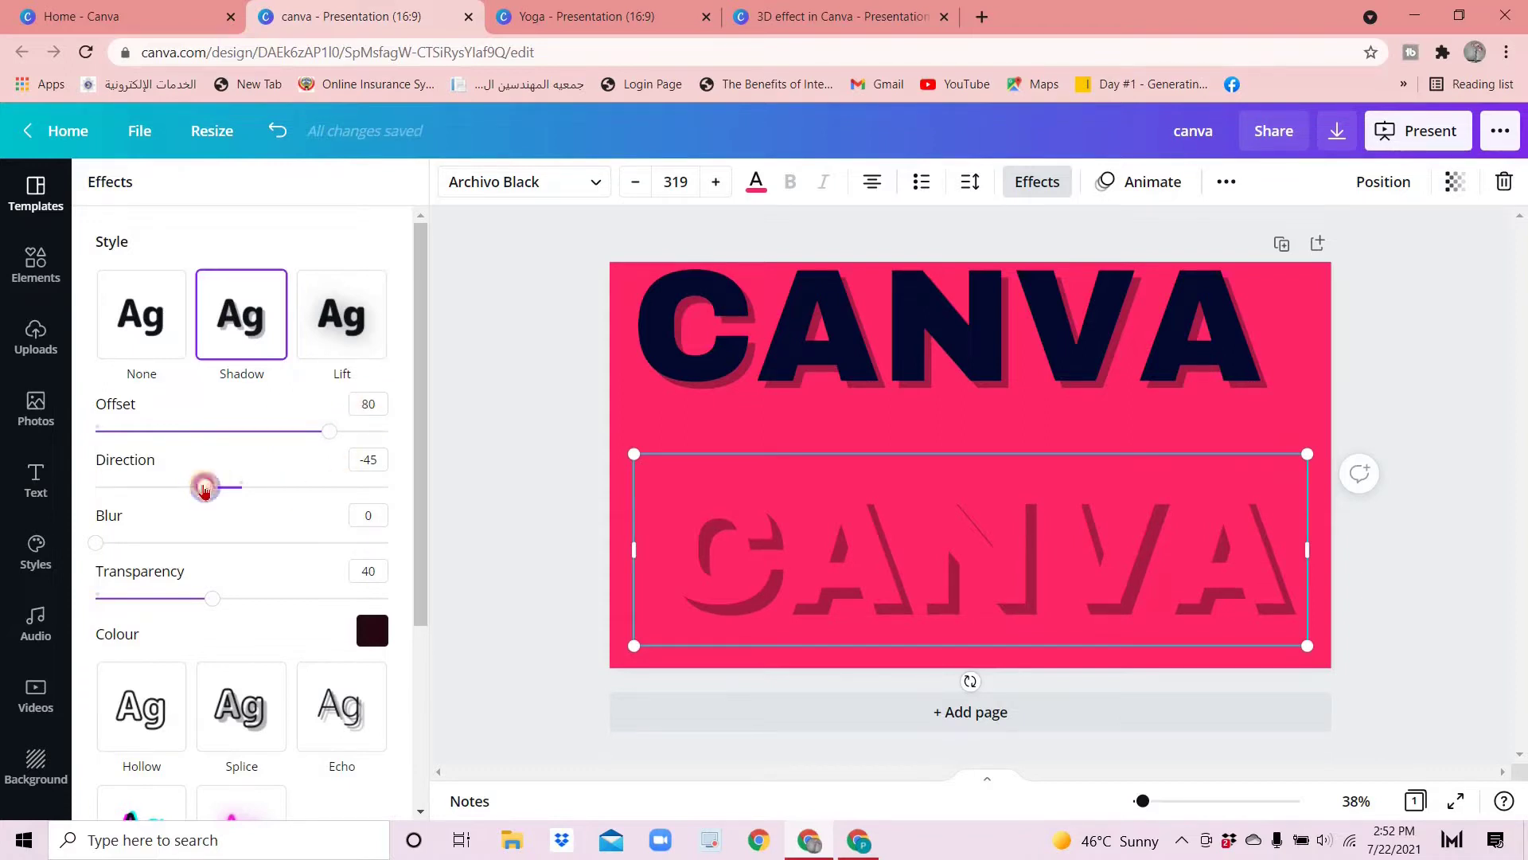
Set the lower copy's shadow direction to 100 and transparency to 100
left_click_drag(205, 487, 106, 488)
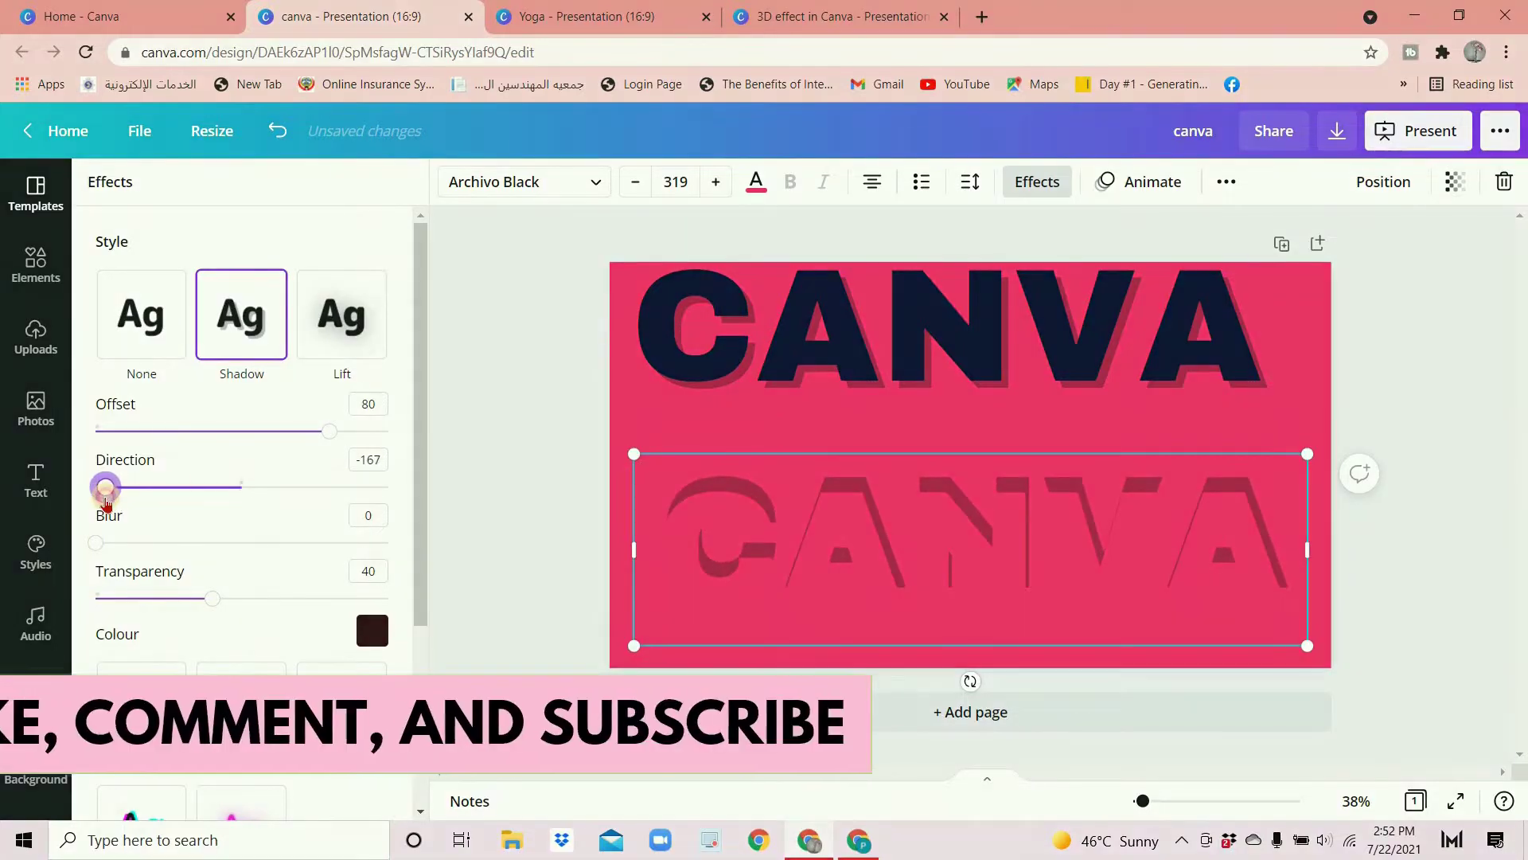
left_click_drag(306, 491, 320, 487)
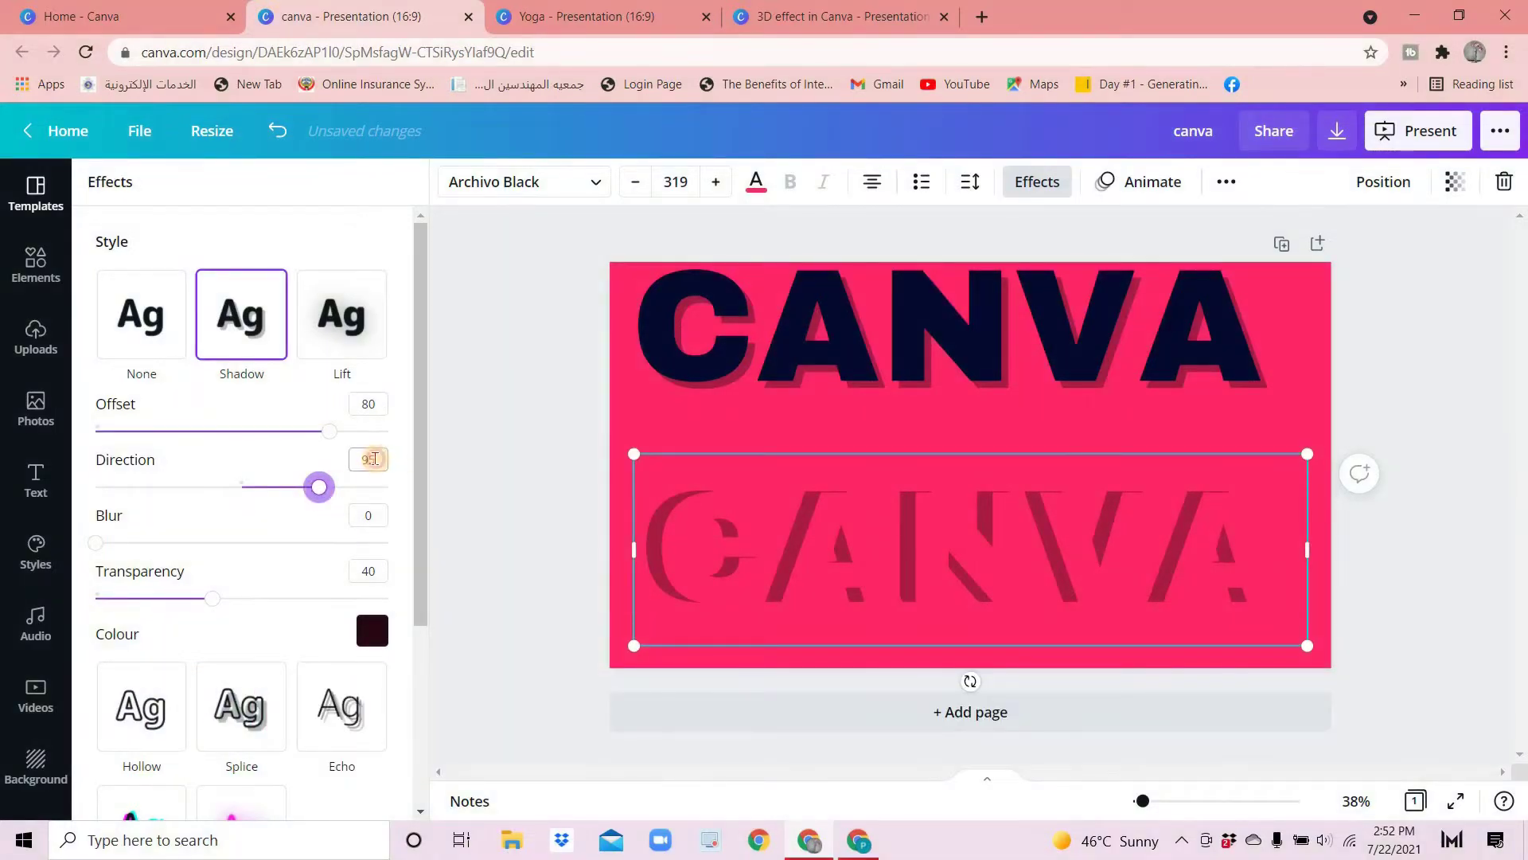
left_click(372, 459)
type("1")
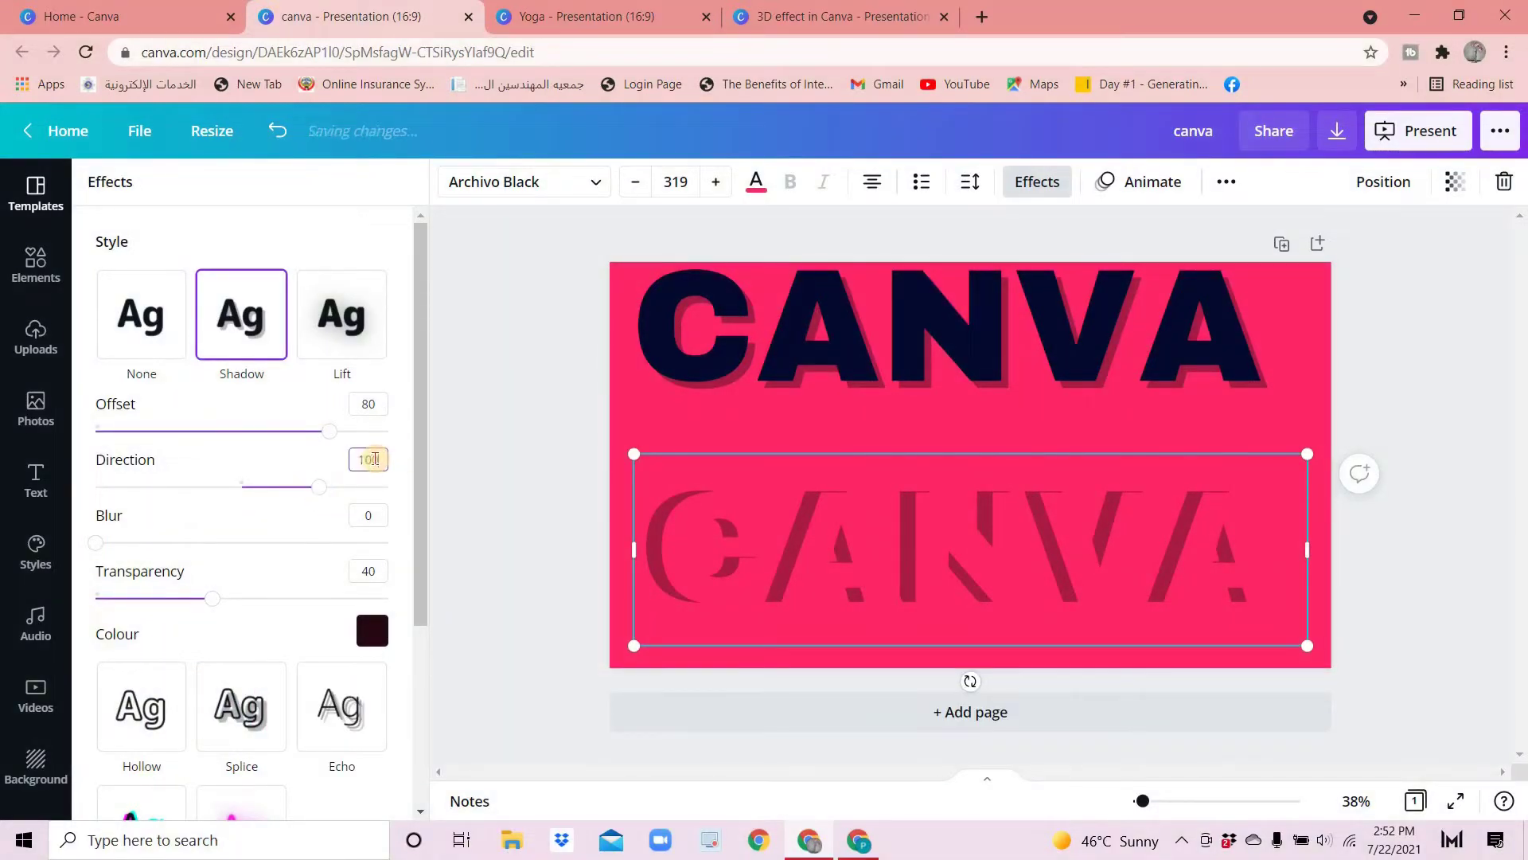
type("0")
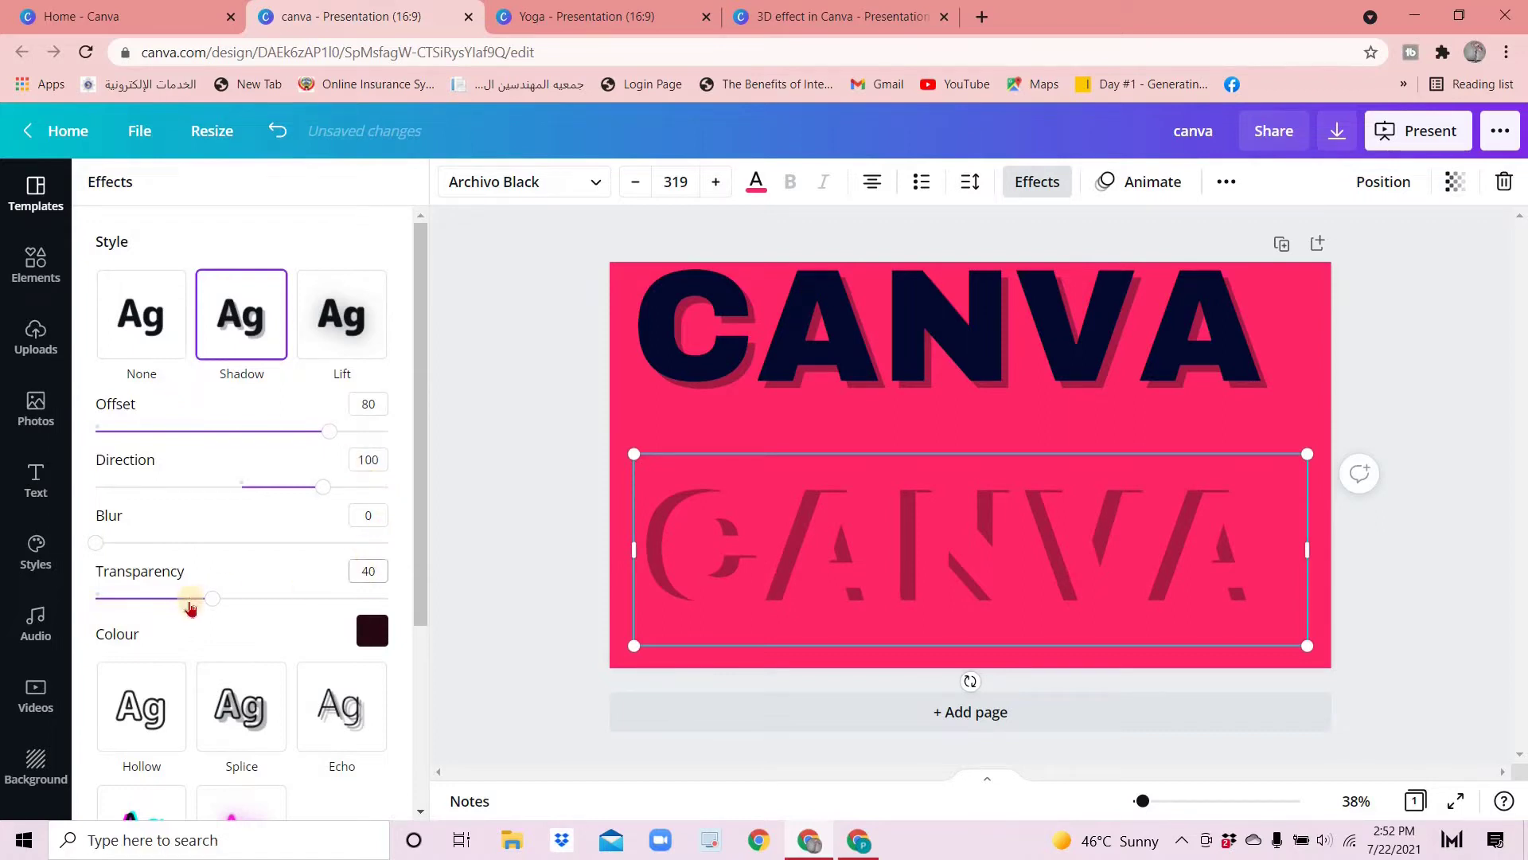
mouse_move(211, 601)
left_mouse_down()
mouse_move(356, 598)
mouse_move(312, 601)
left_mouse_up()
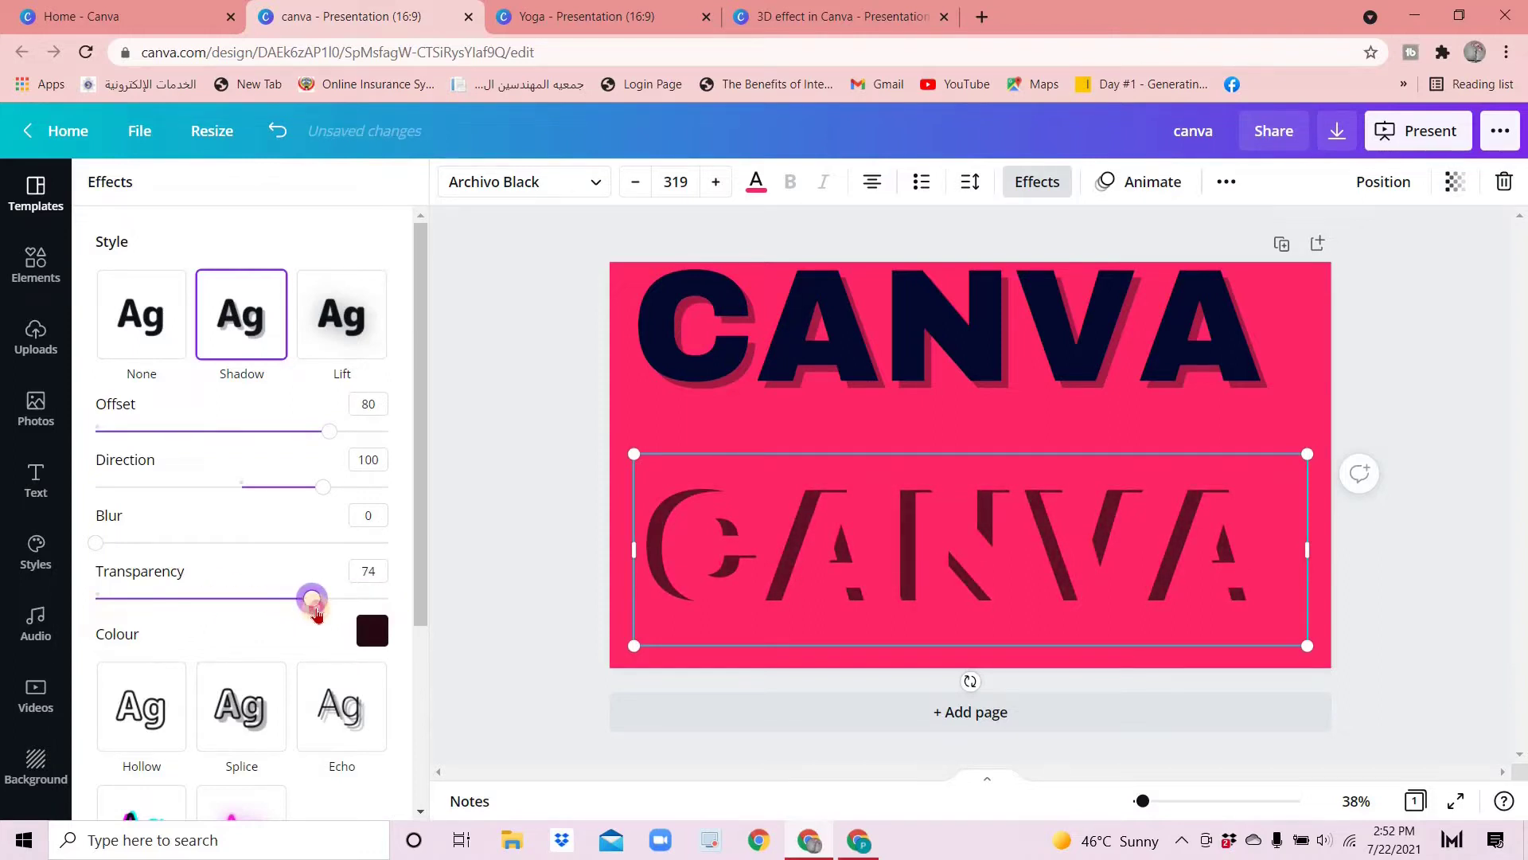
left_click(373, 571)
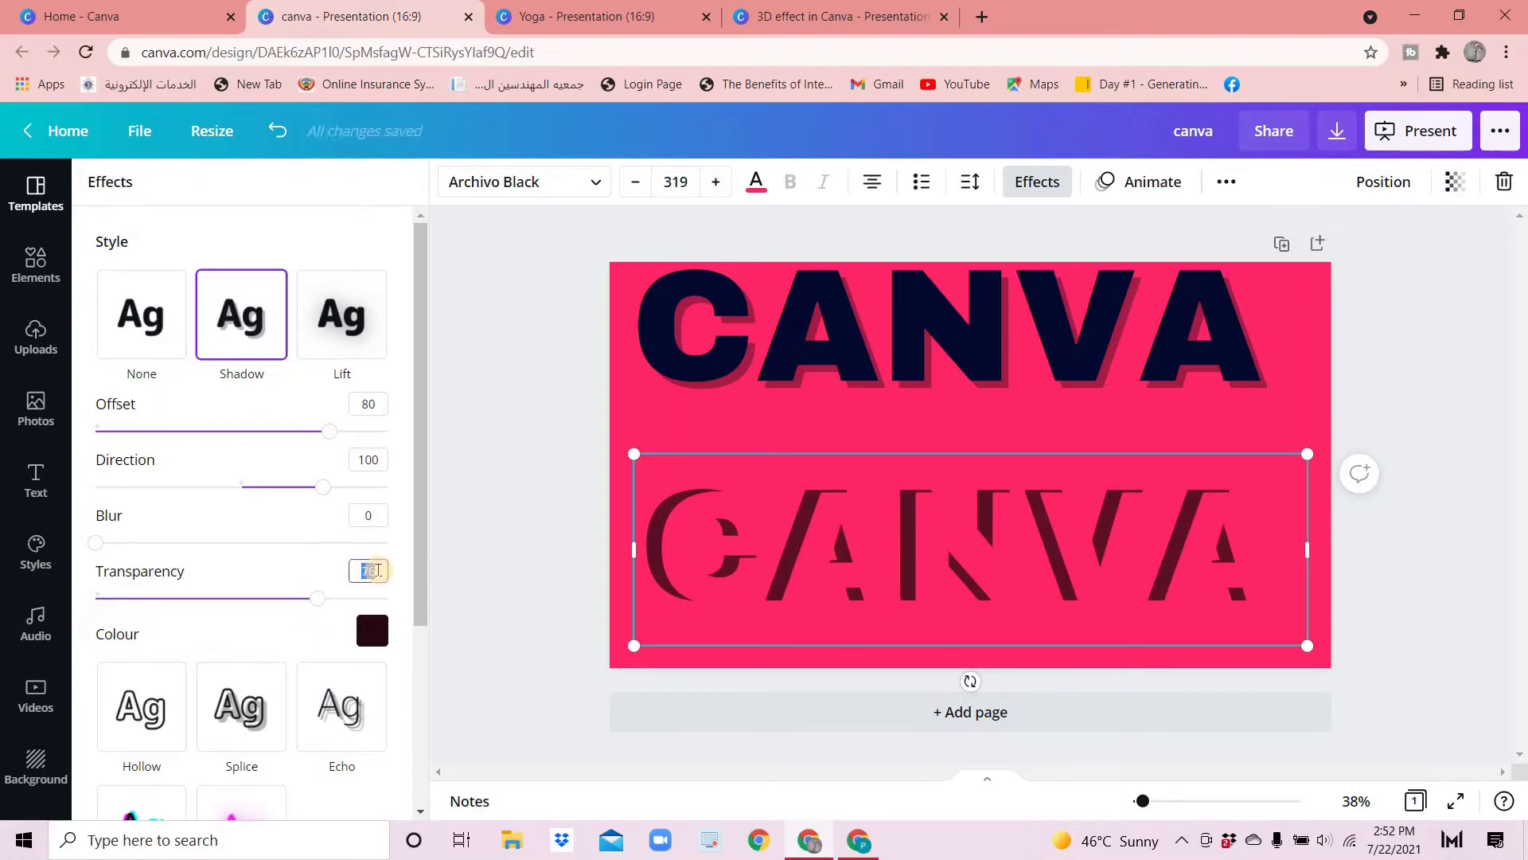
type("90")
key("Return")
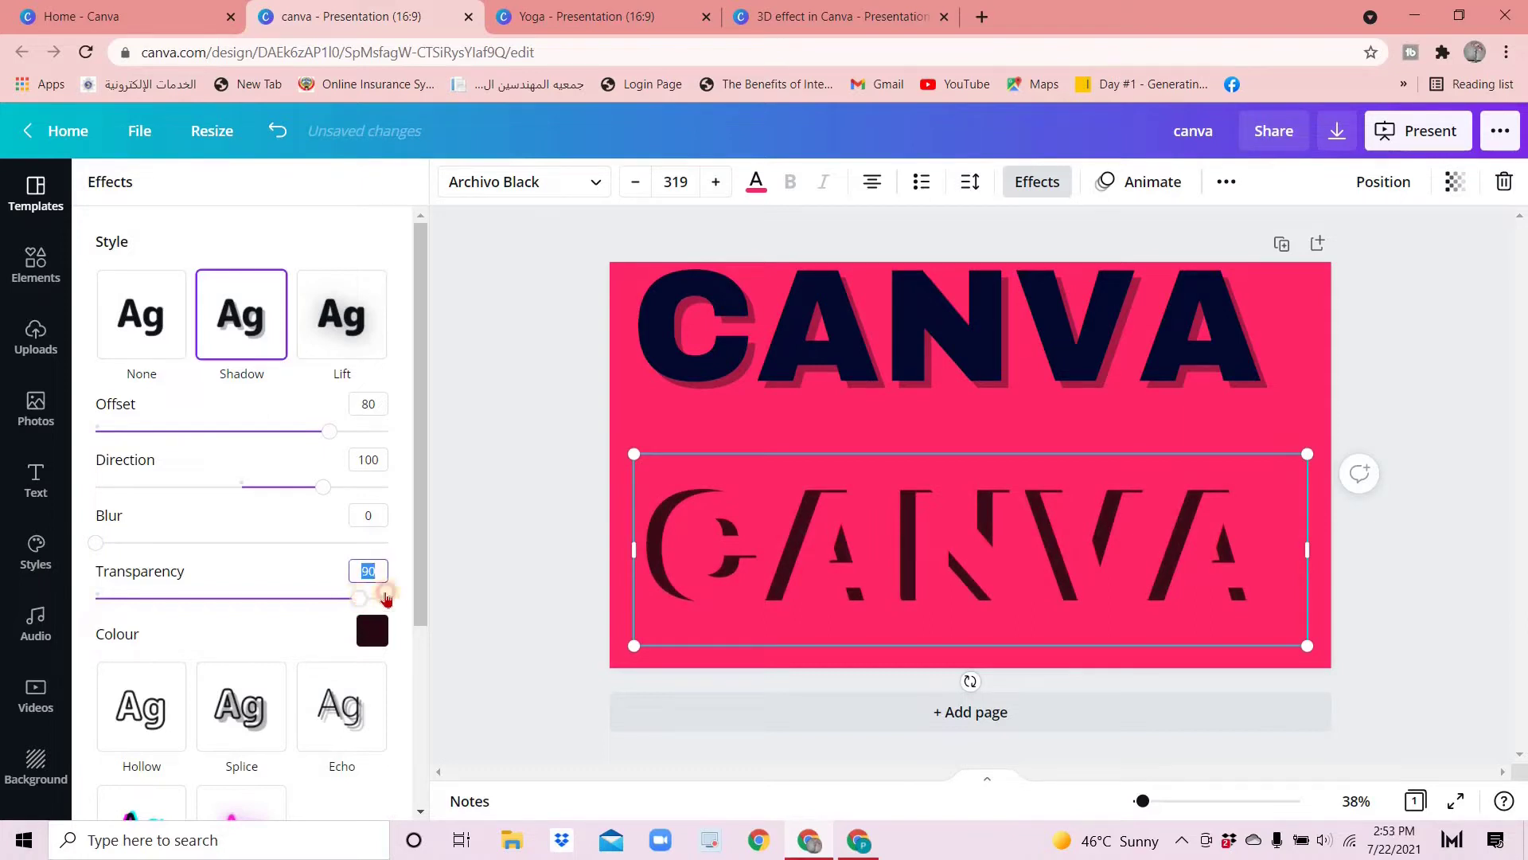
left_click_drag(357, 596, 400, 597)
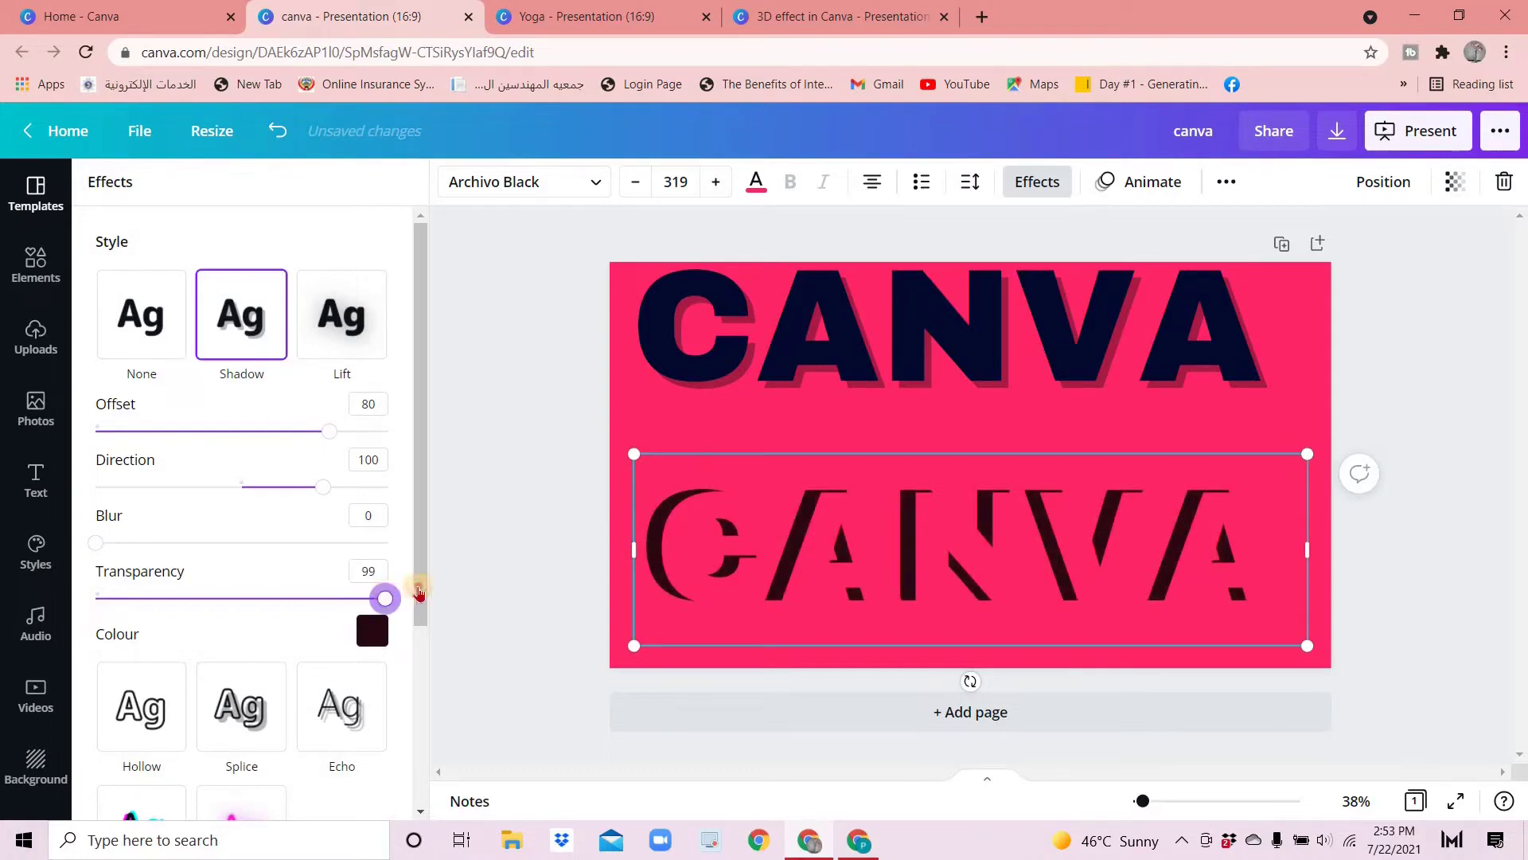
left_click(854, 319)
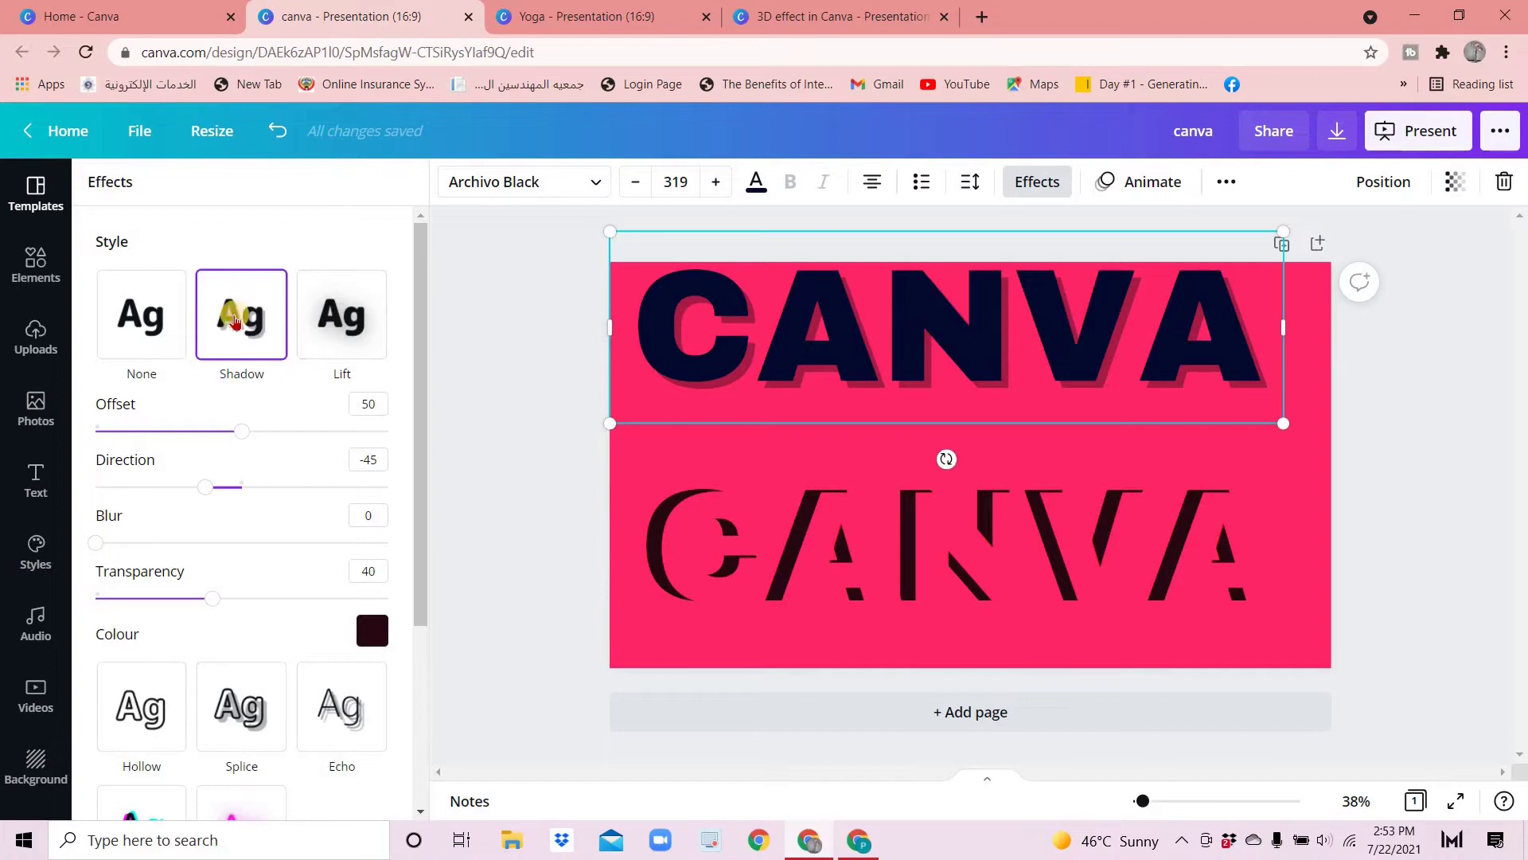
Remove the navy text's shadow and stack it over the pink CANVA
left_click(156, 318)
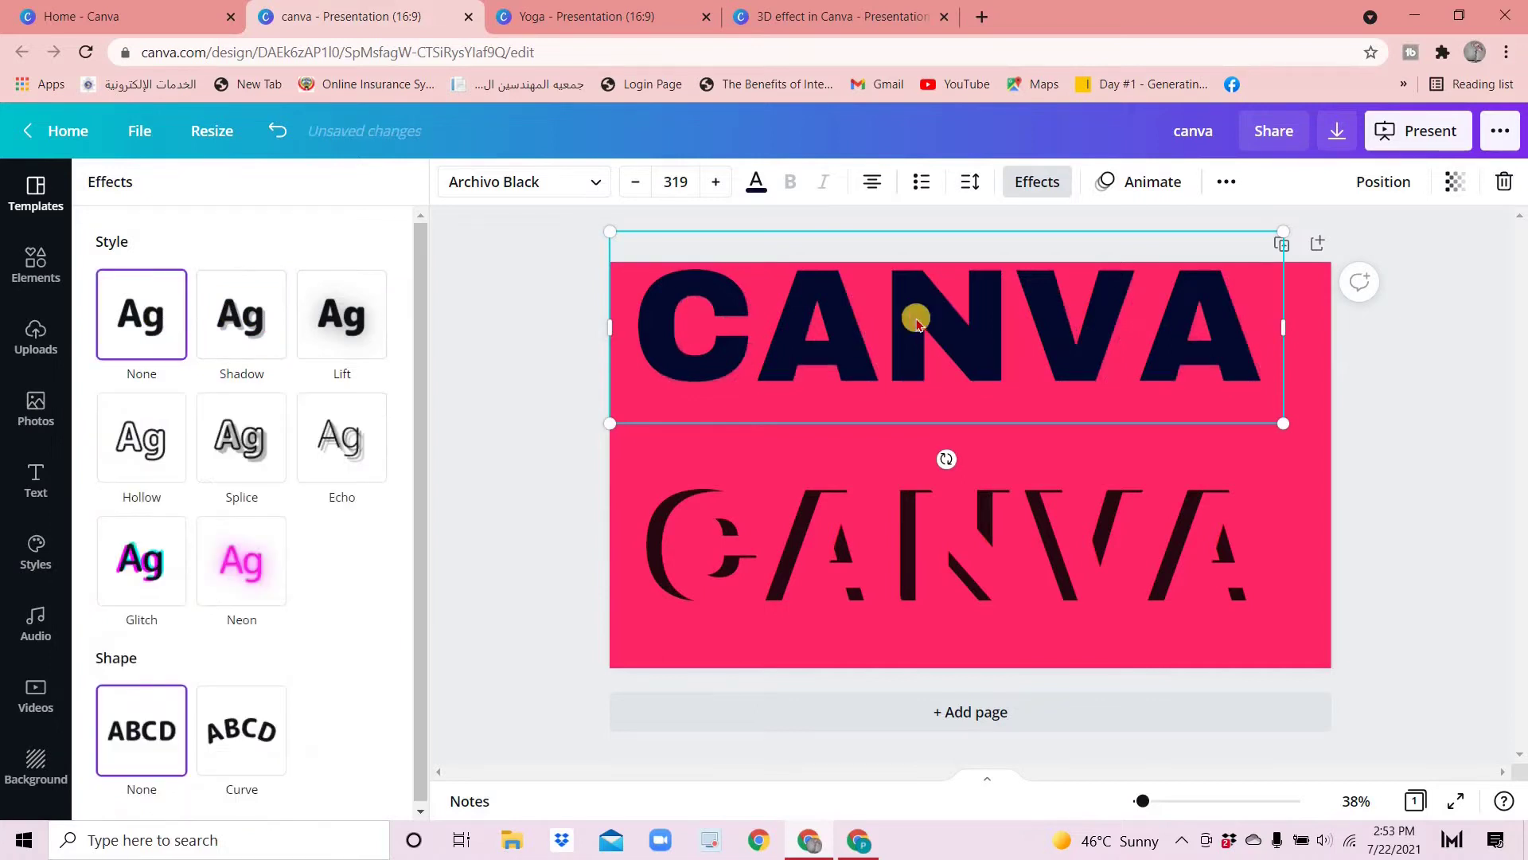
left_click_drag(948, 451, 935, 533)
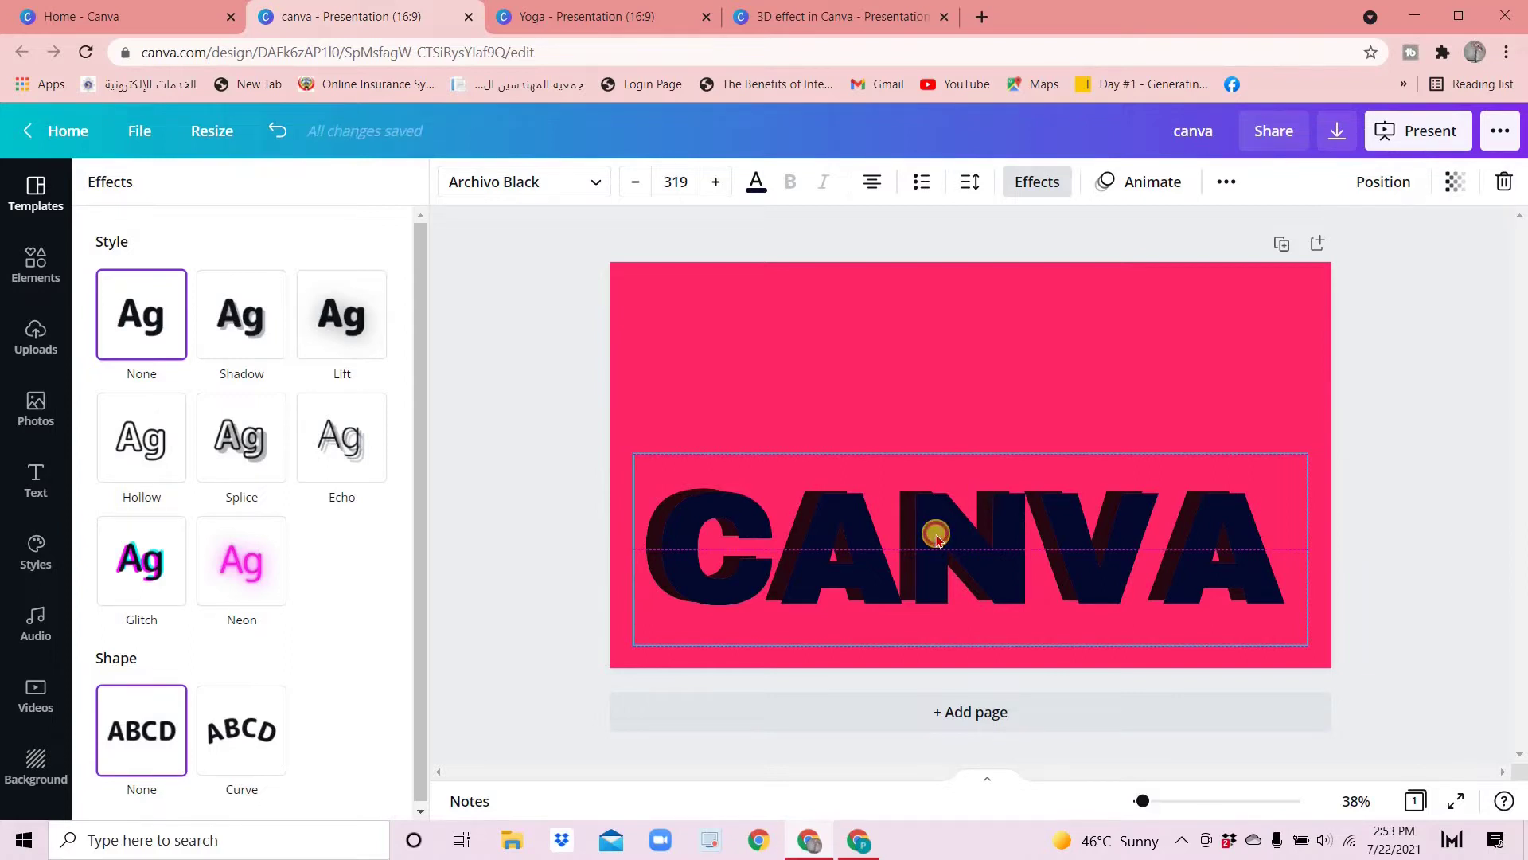
left_click_drag(935, 534, 935, 536)
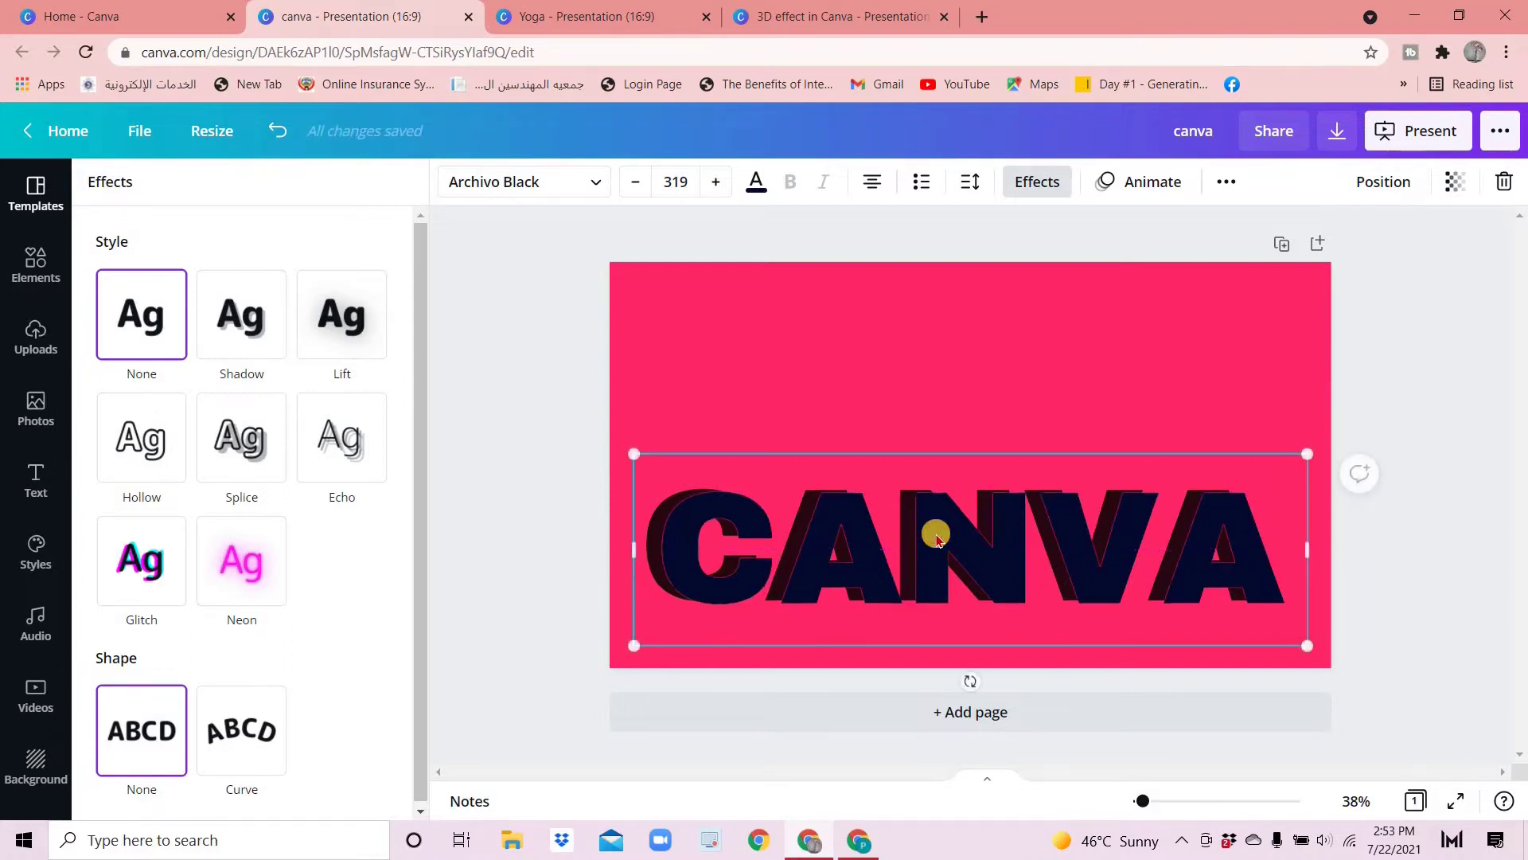
left_click(929, 347)
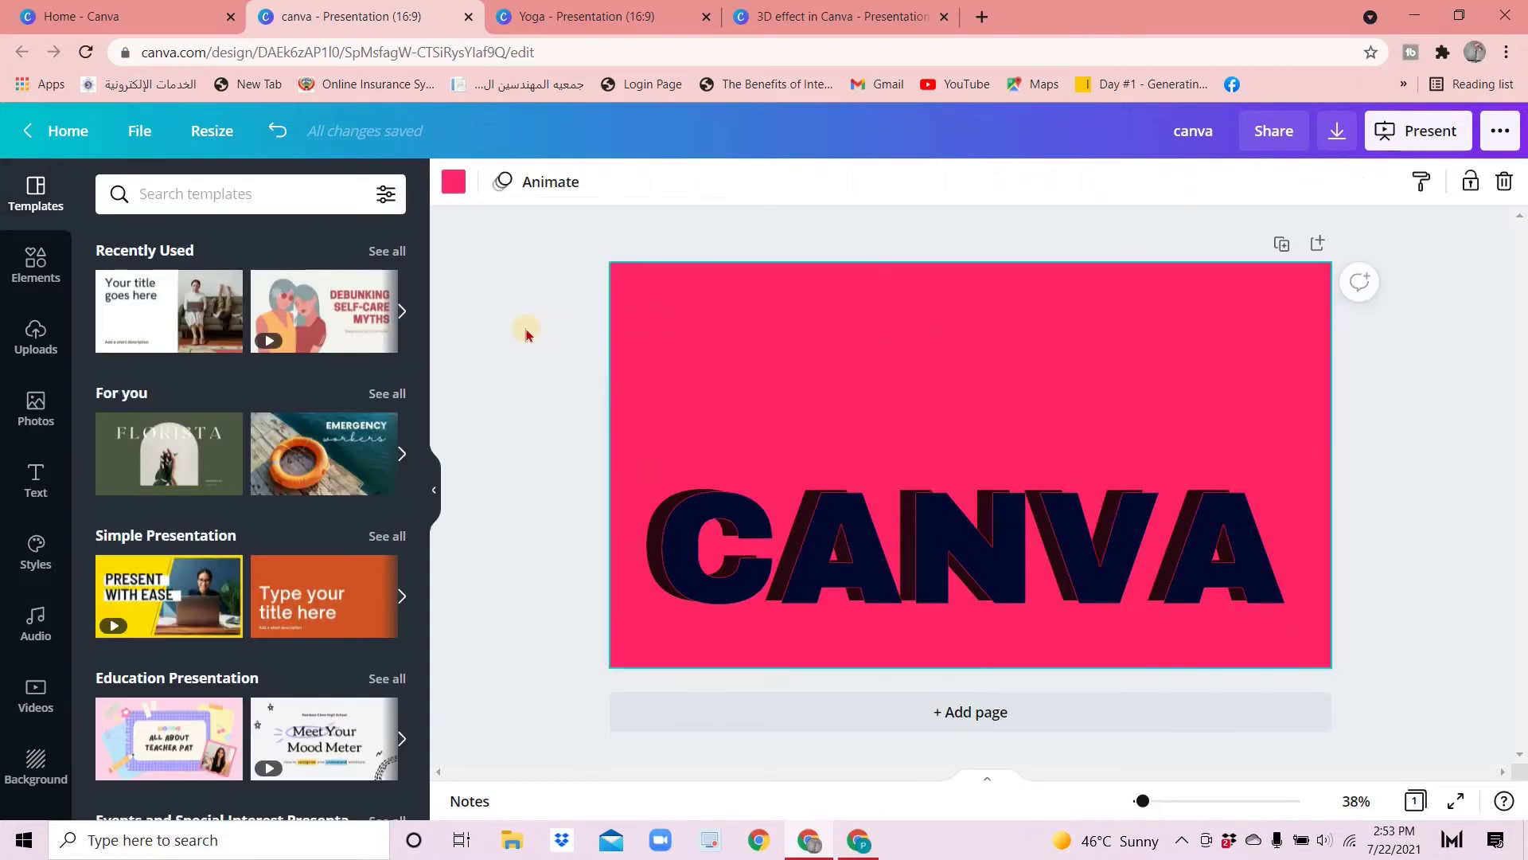
Group the two CANVA layers and move the group to the page centre
left_click(633, 415)
left_click_drag(634, 415, 1306, 642)
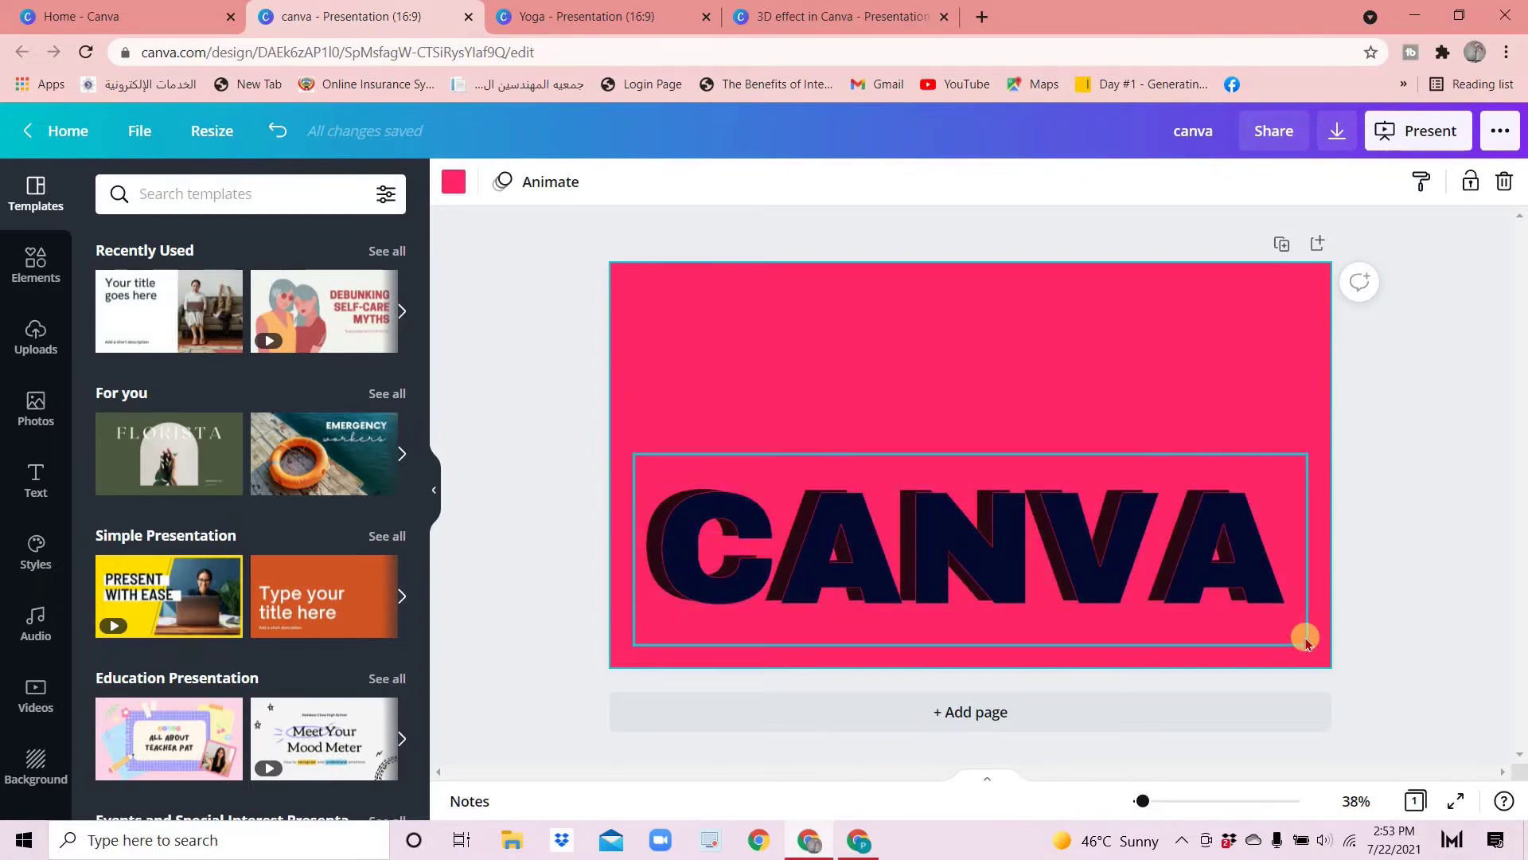
left_click(812, 309)
left_click_drag(647, 432, 1304, 630)
left_click(1359, 181)
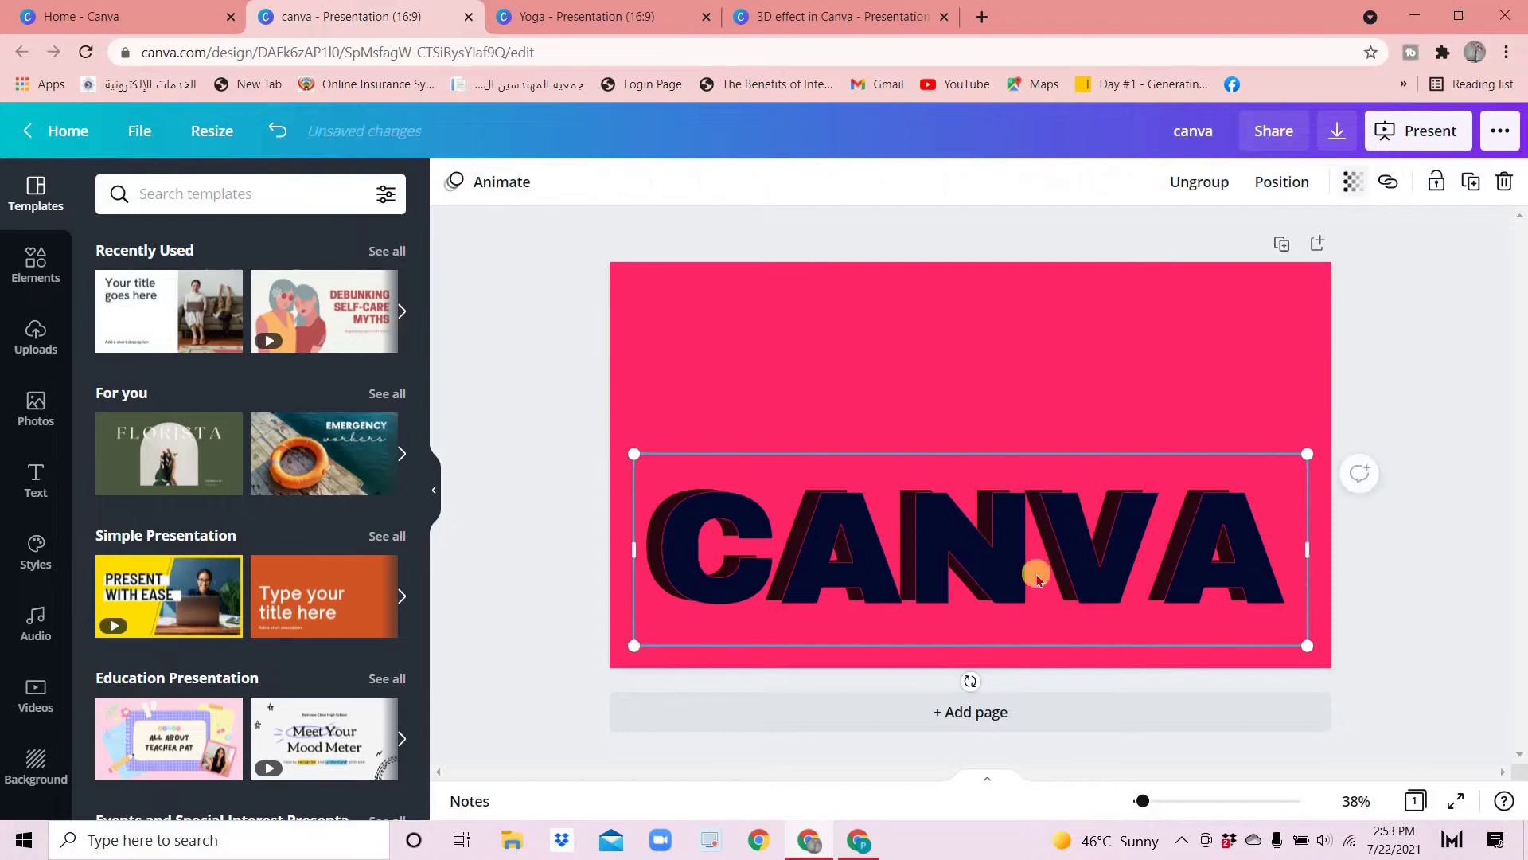
mouse_move(1017, 575)
left_mouse_down()
mouse_move(1020, 498)
mouse_move(989, 476)
left_mouse_up()
Set the page background to pale white-blue, then review the CANVA text effects
left_click(720, 316)
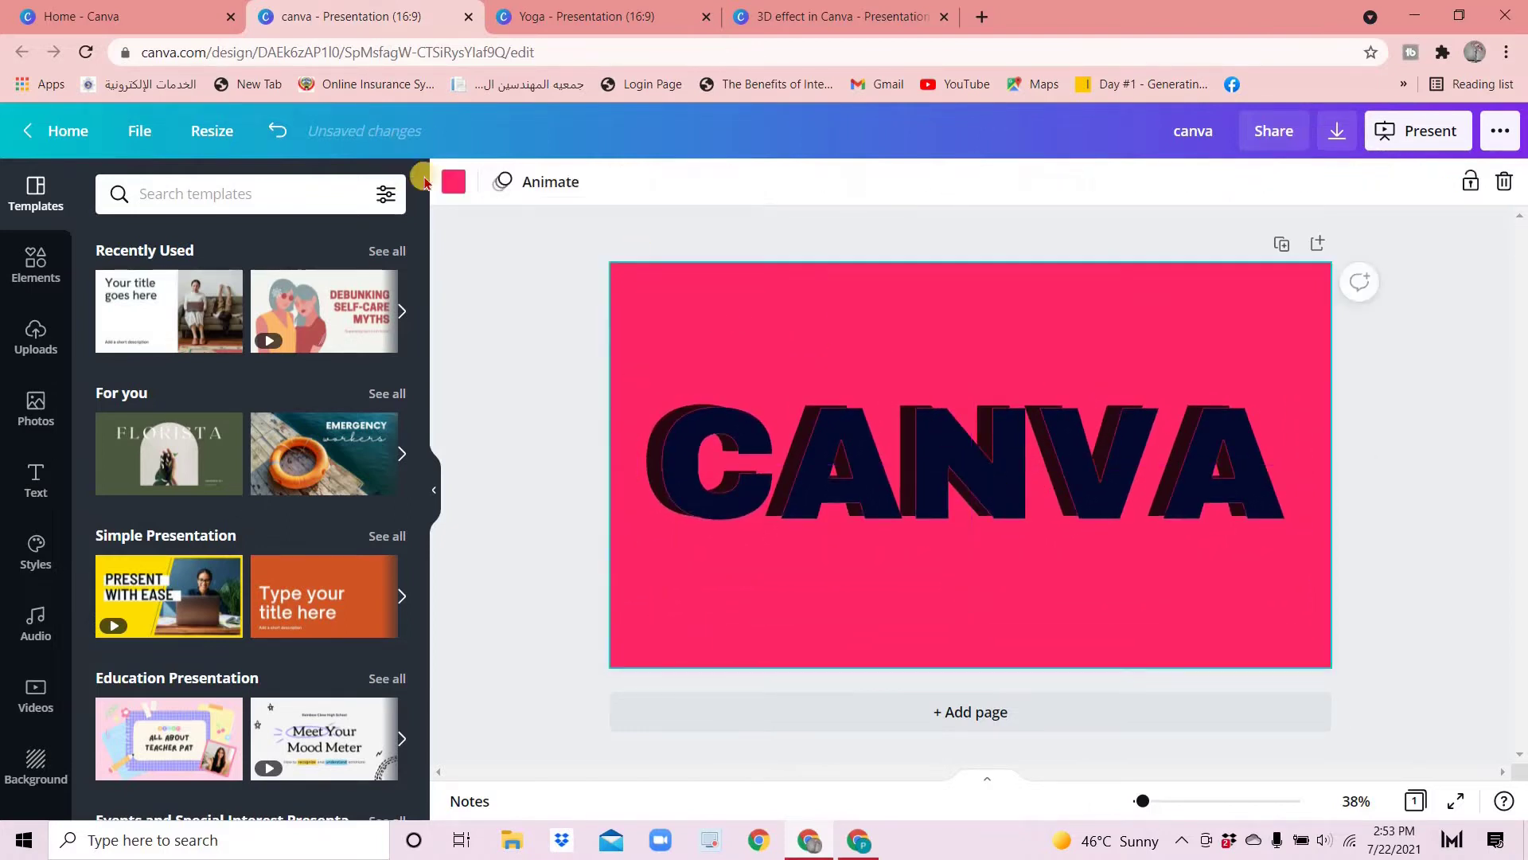
left_click(452, 182)
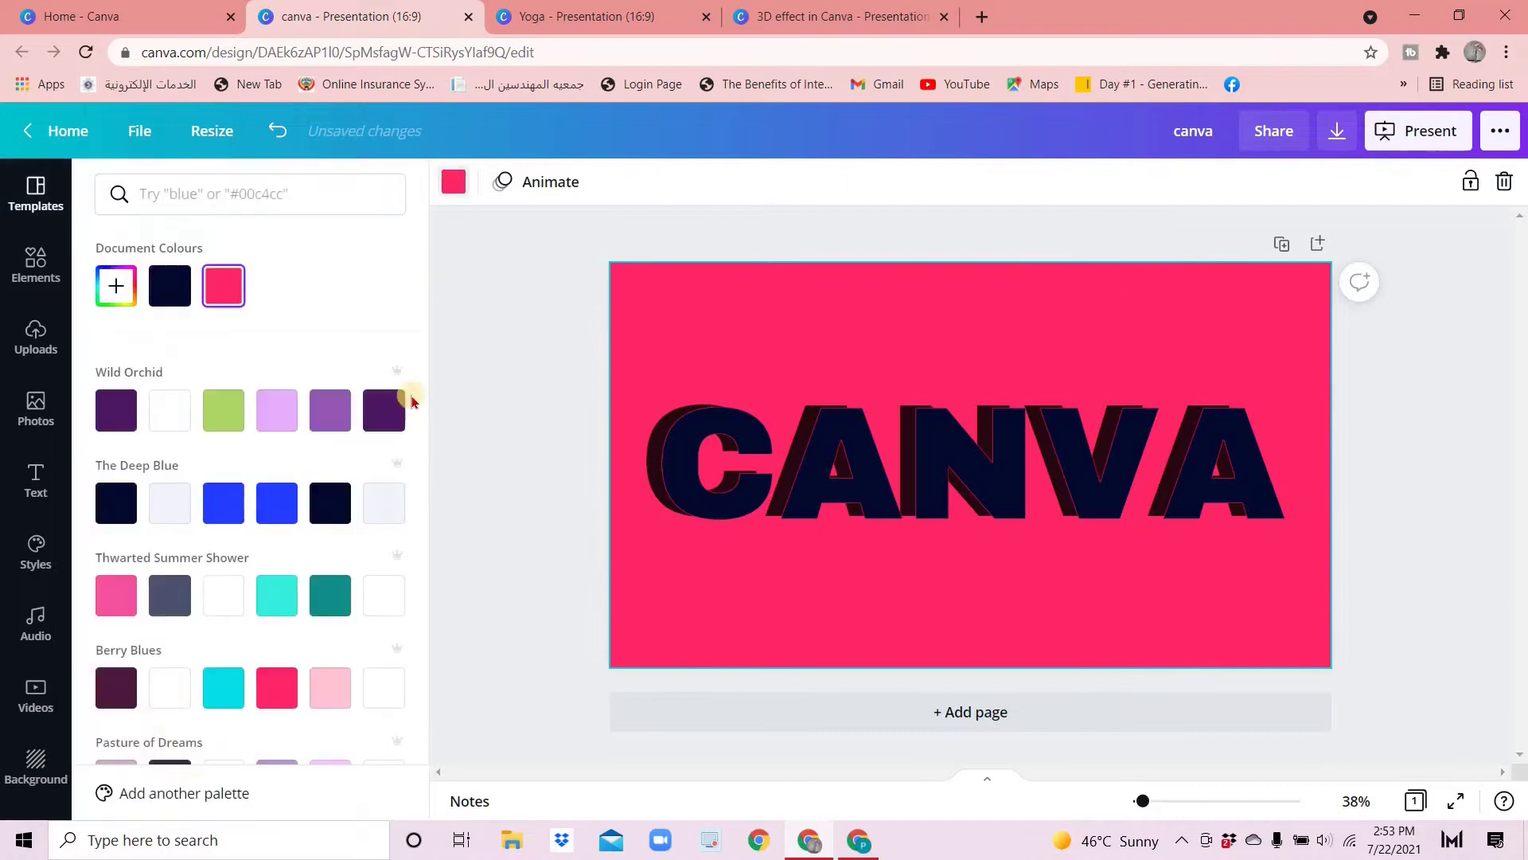
left_click(383, 503)
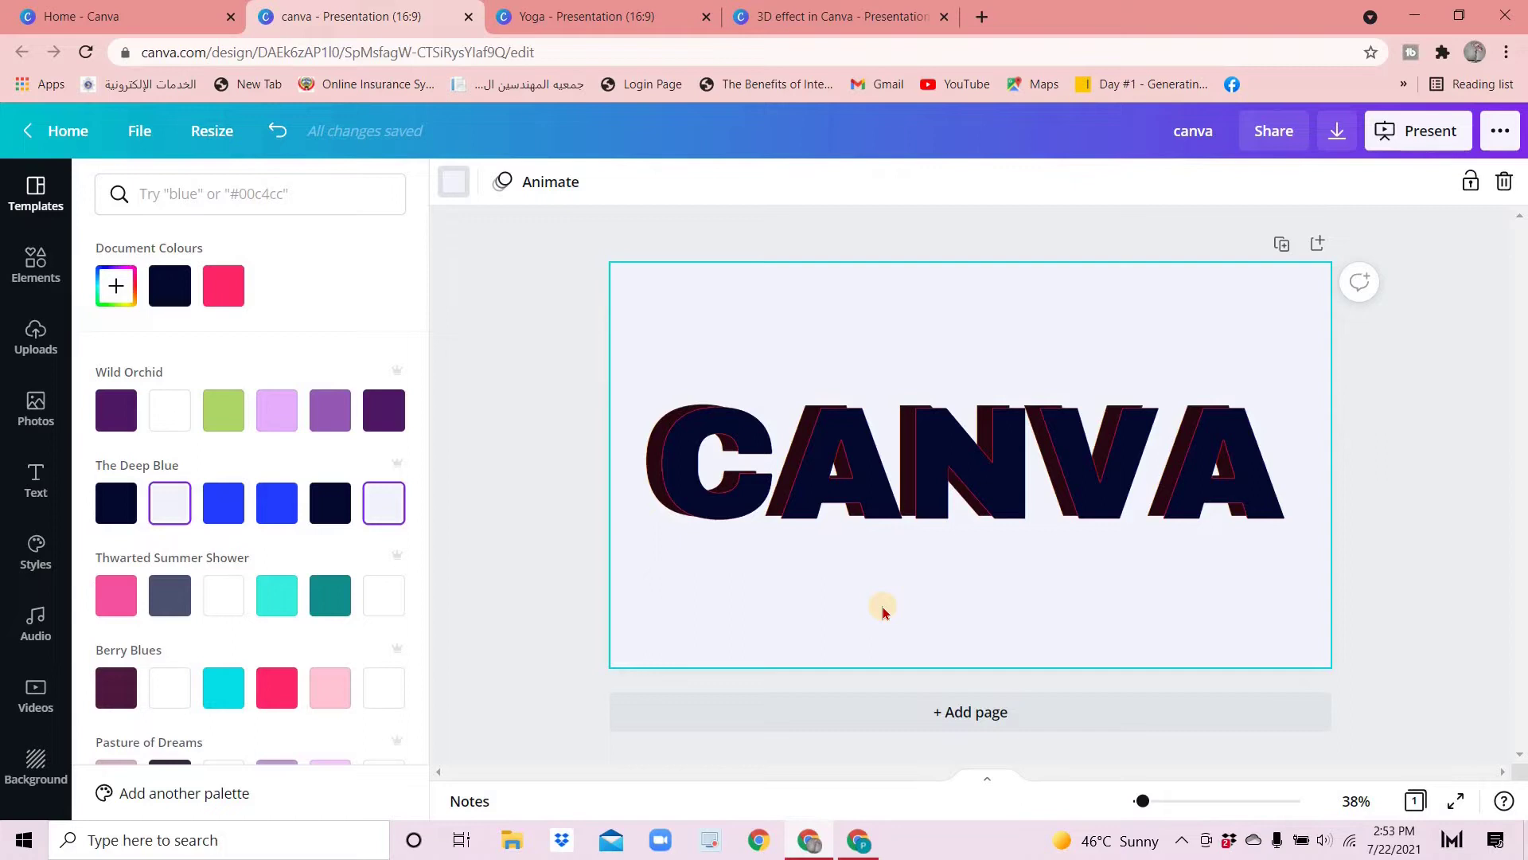
left_click(914, 472)
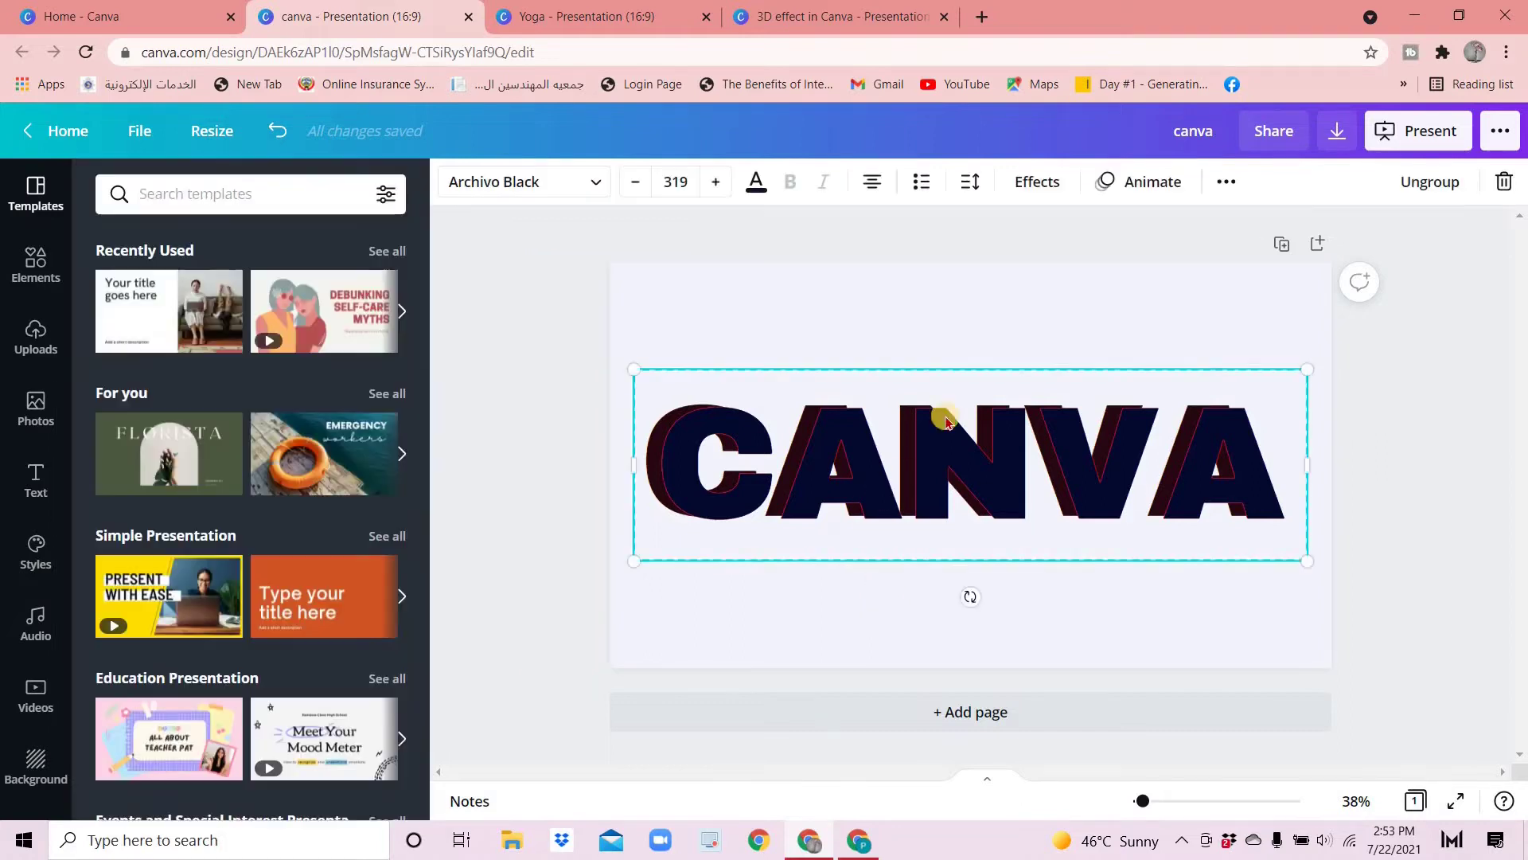
left_click(1037, 181)
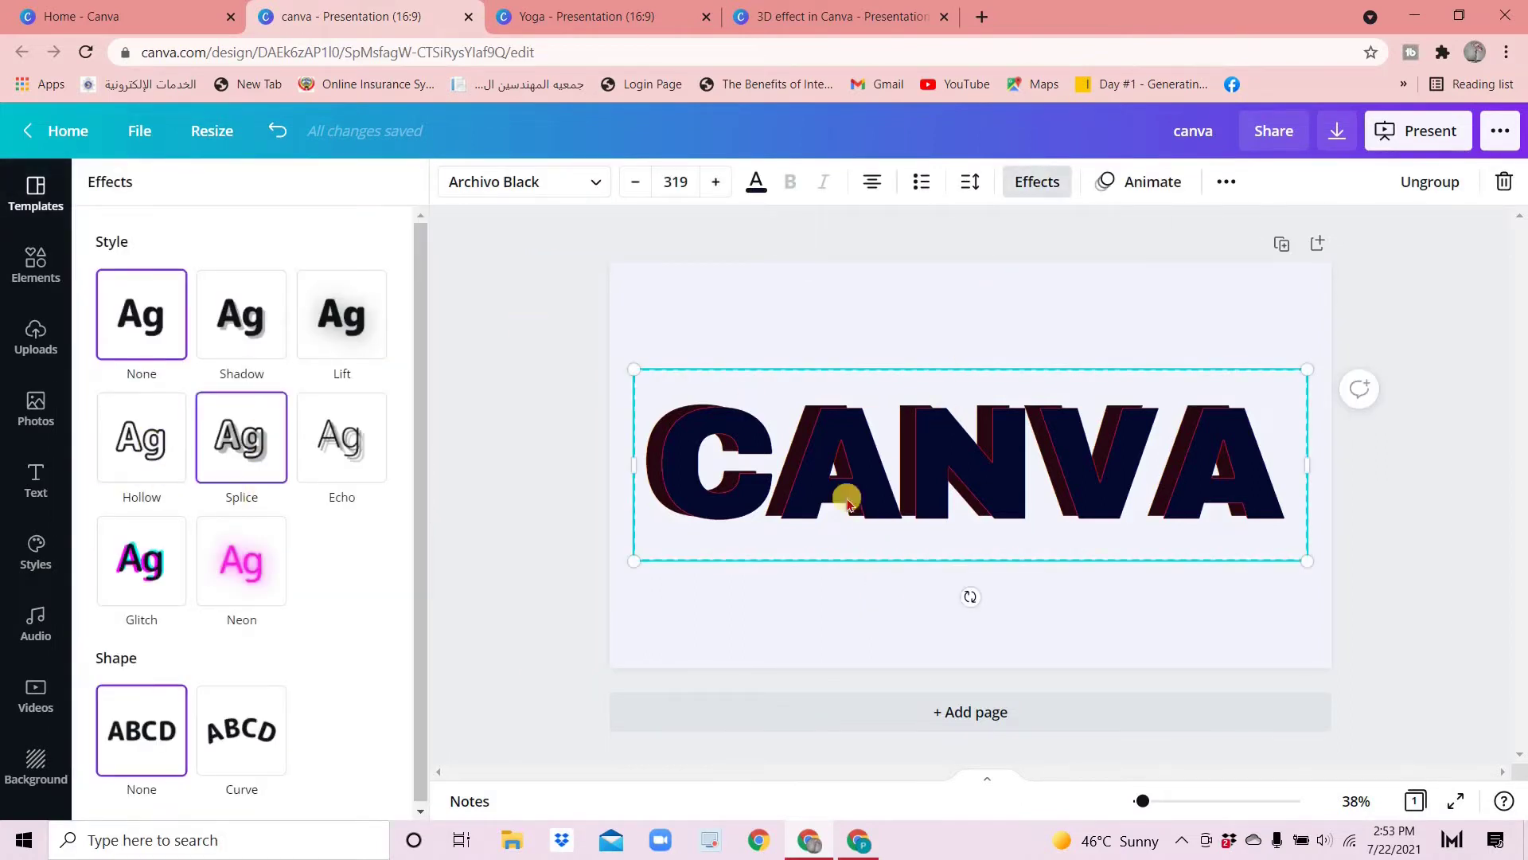
left_click(933, 292)
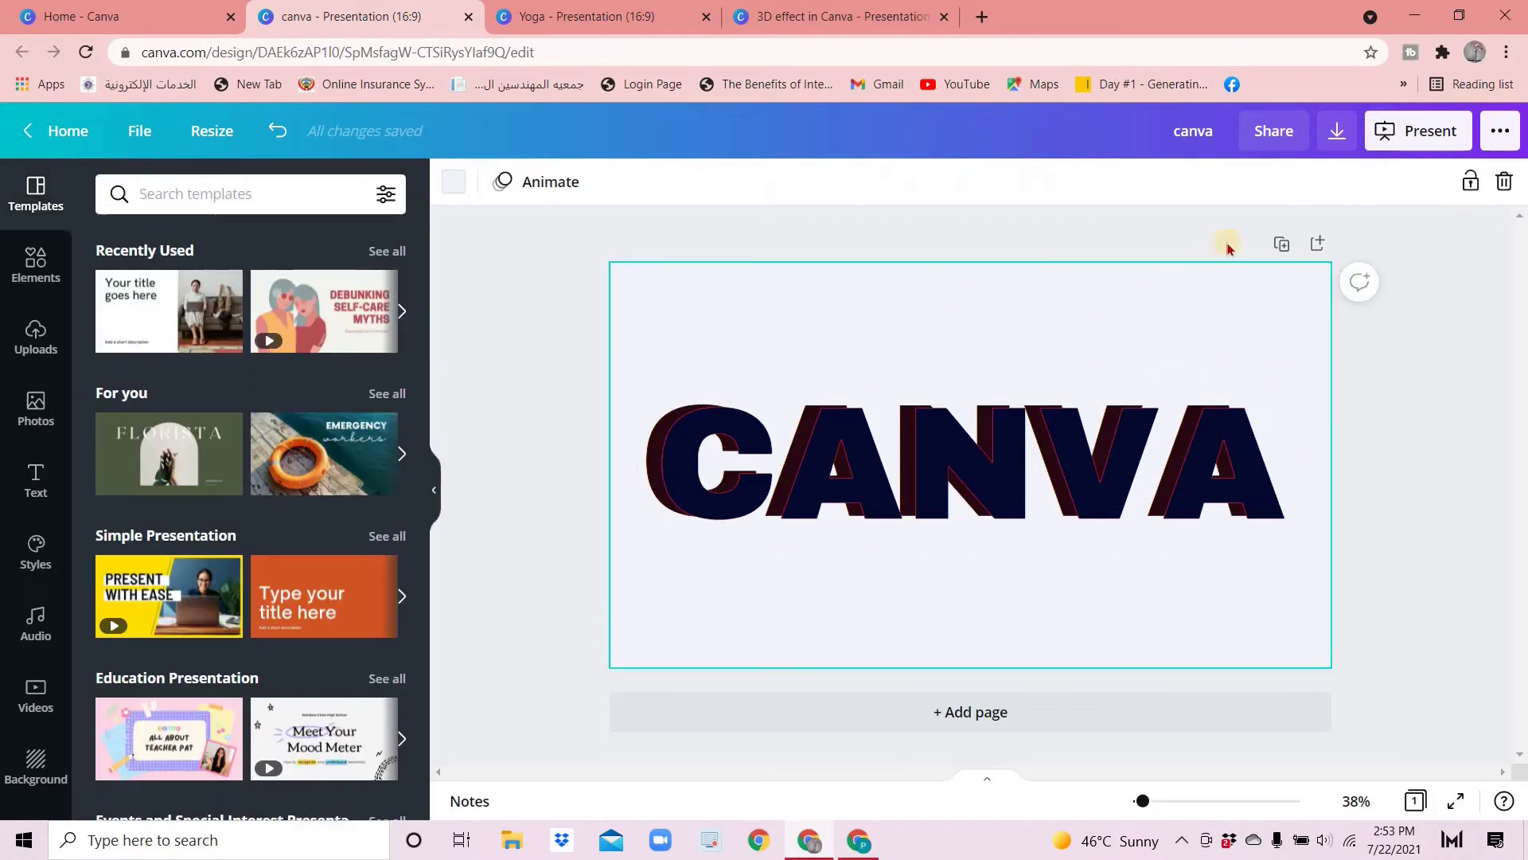
Duplicate the page, ungroup the CANVA layers, and move the navy copy up
left_click(1281, 246)
left_click(919, 538)
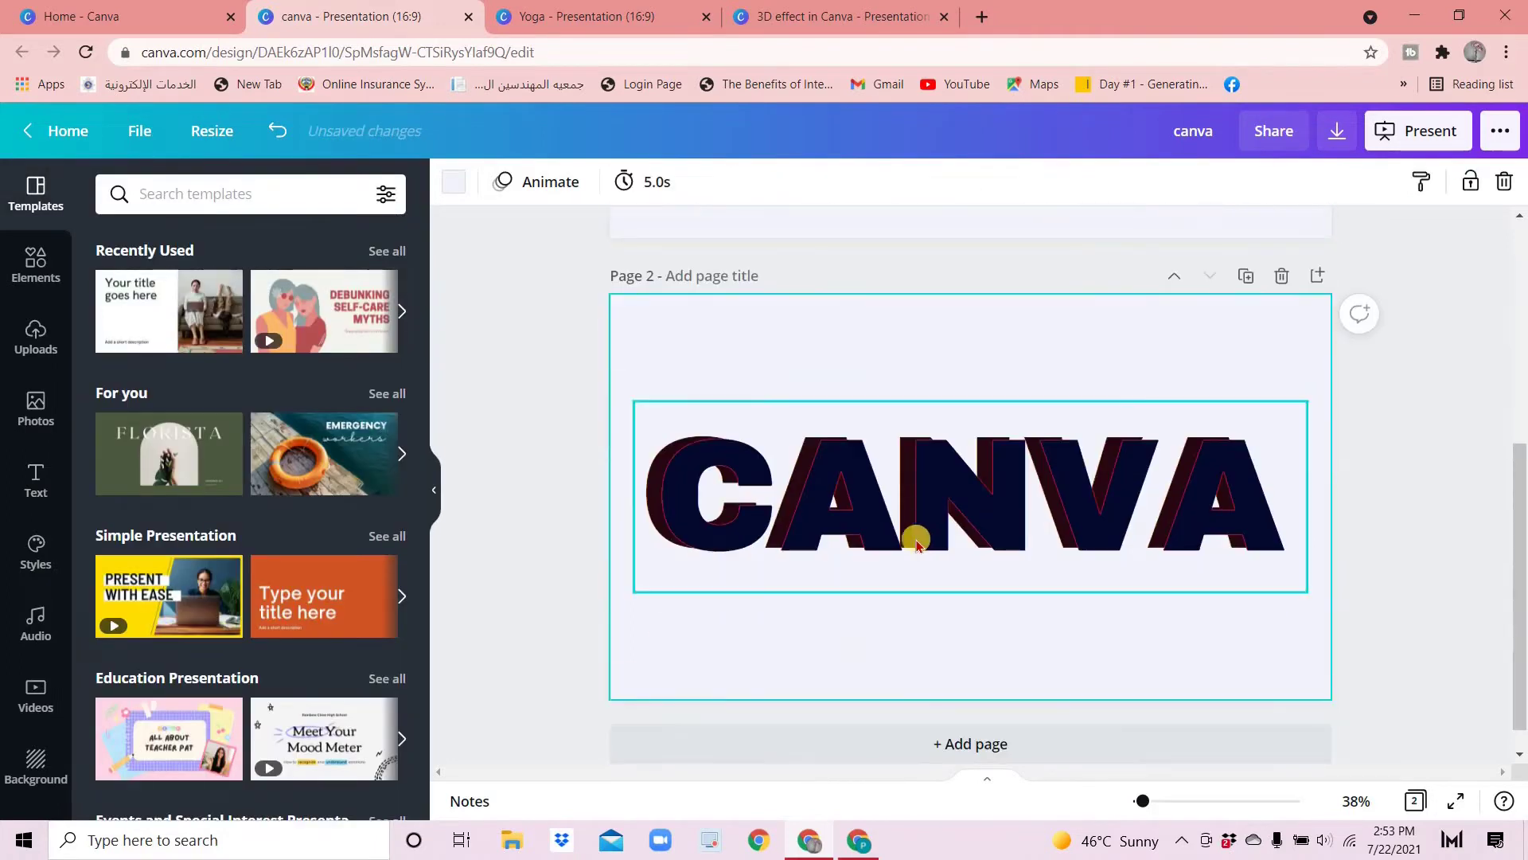
left_click(881, 528)
left_click(1426, 181)
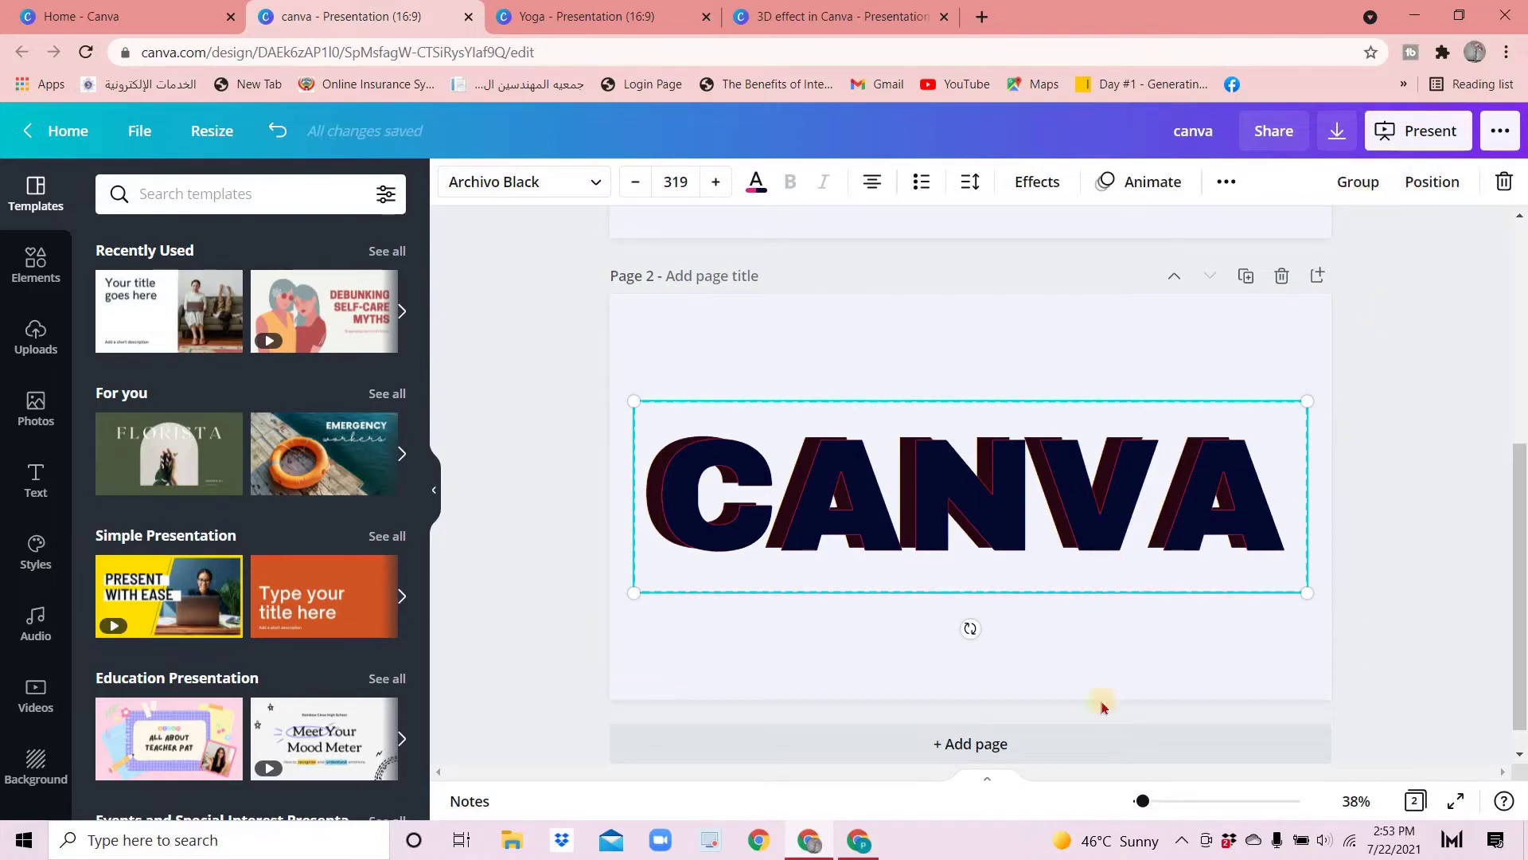
left_click(502, 705)
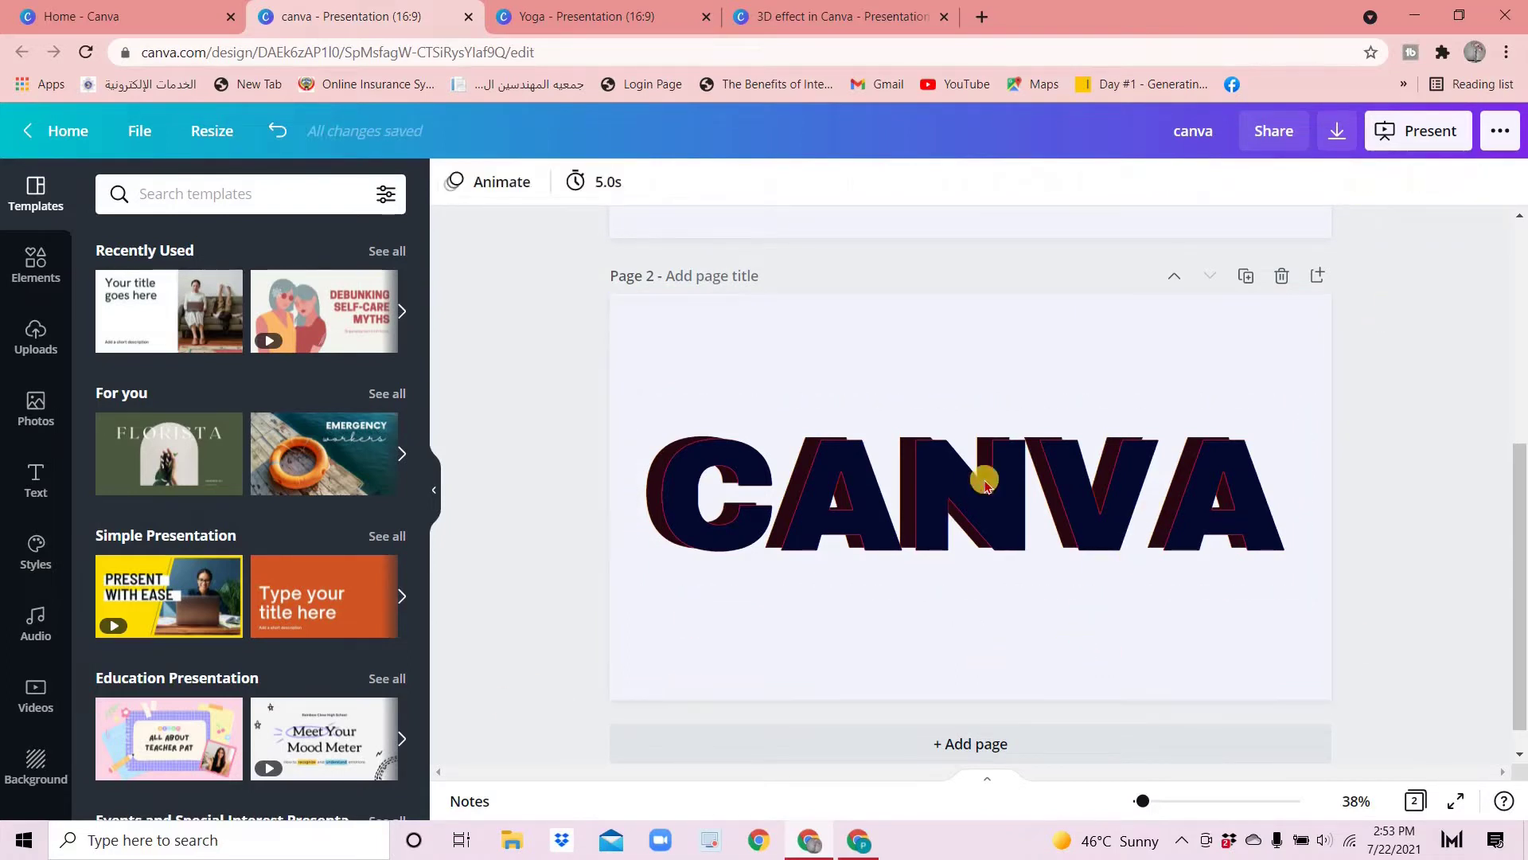
left_click(970, 480)
left_click_drag(968, 406, 968, 314)
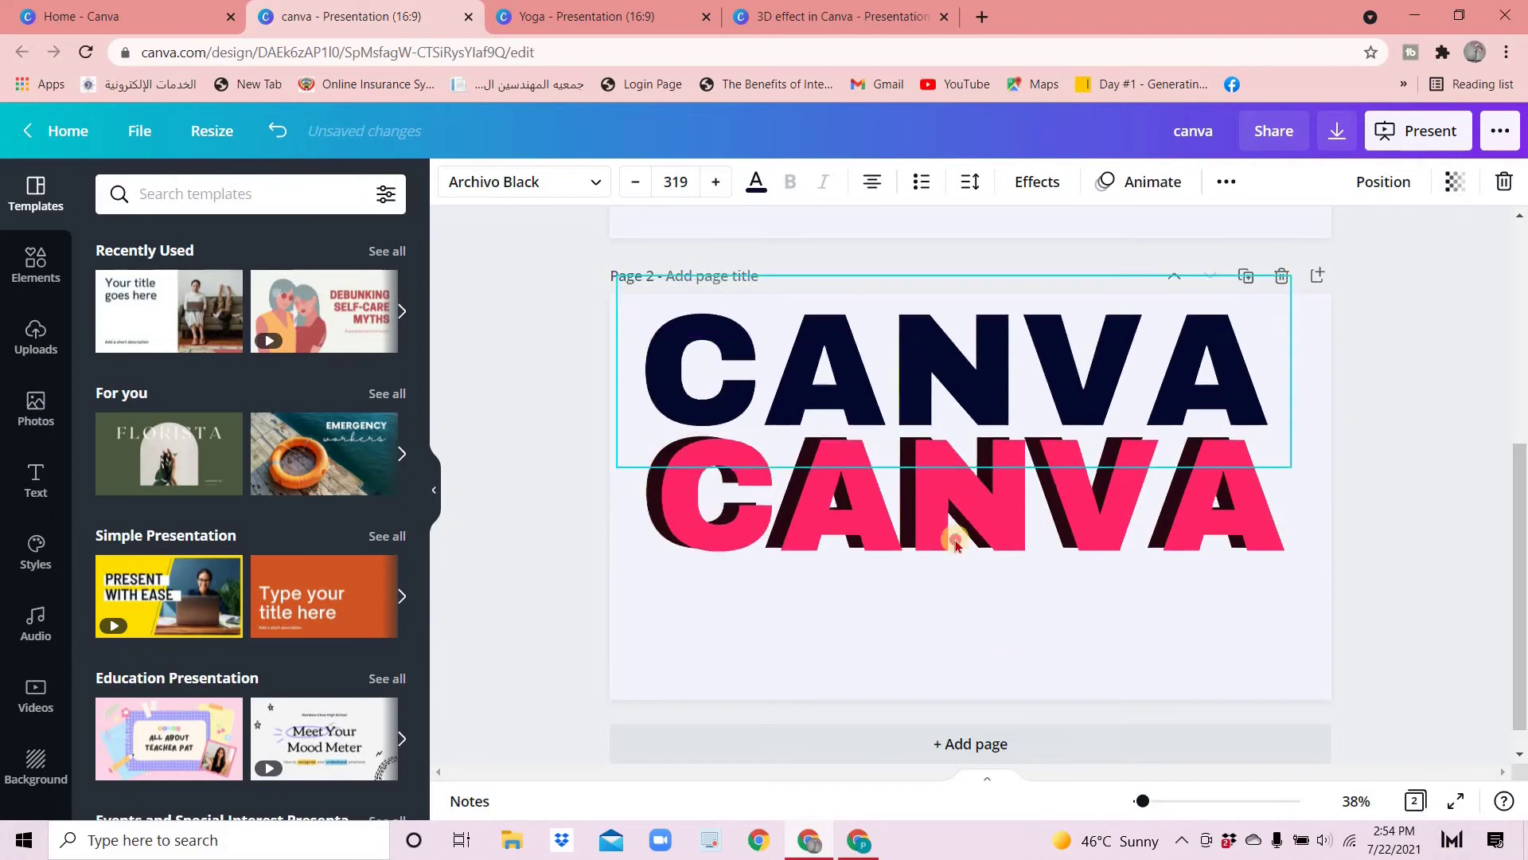
Give the pink CANVA's shadow direction -90, offset 100, and added blur
left_click(970, 503)
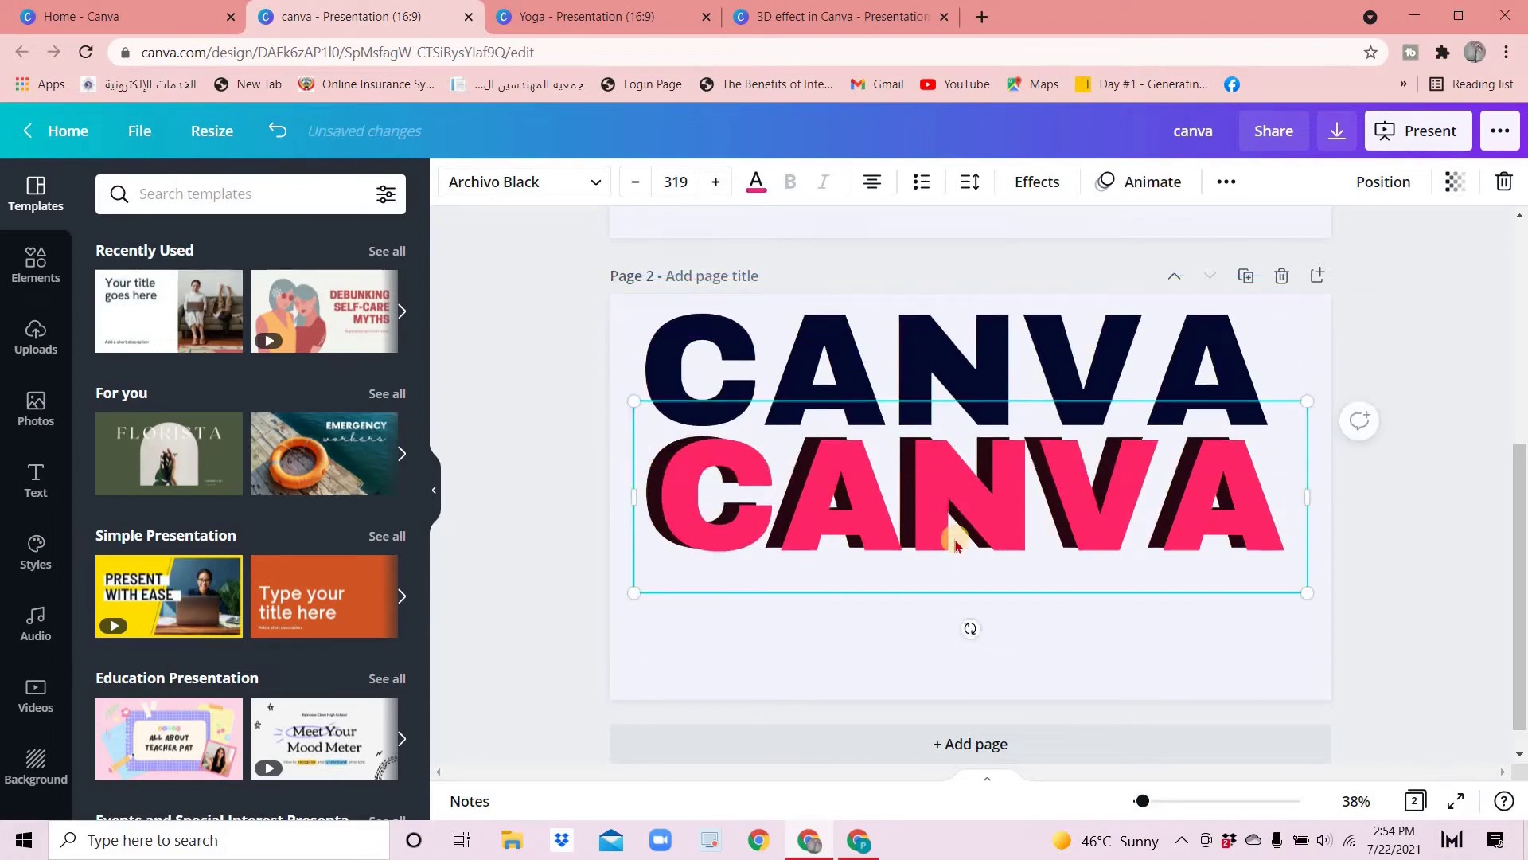
left_click(1037, 181)
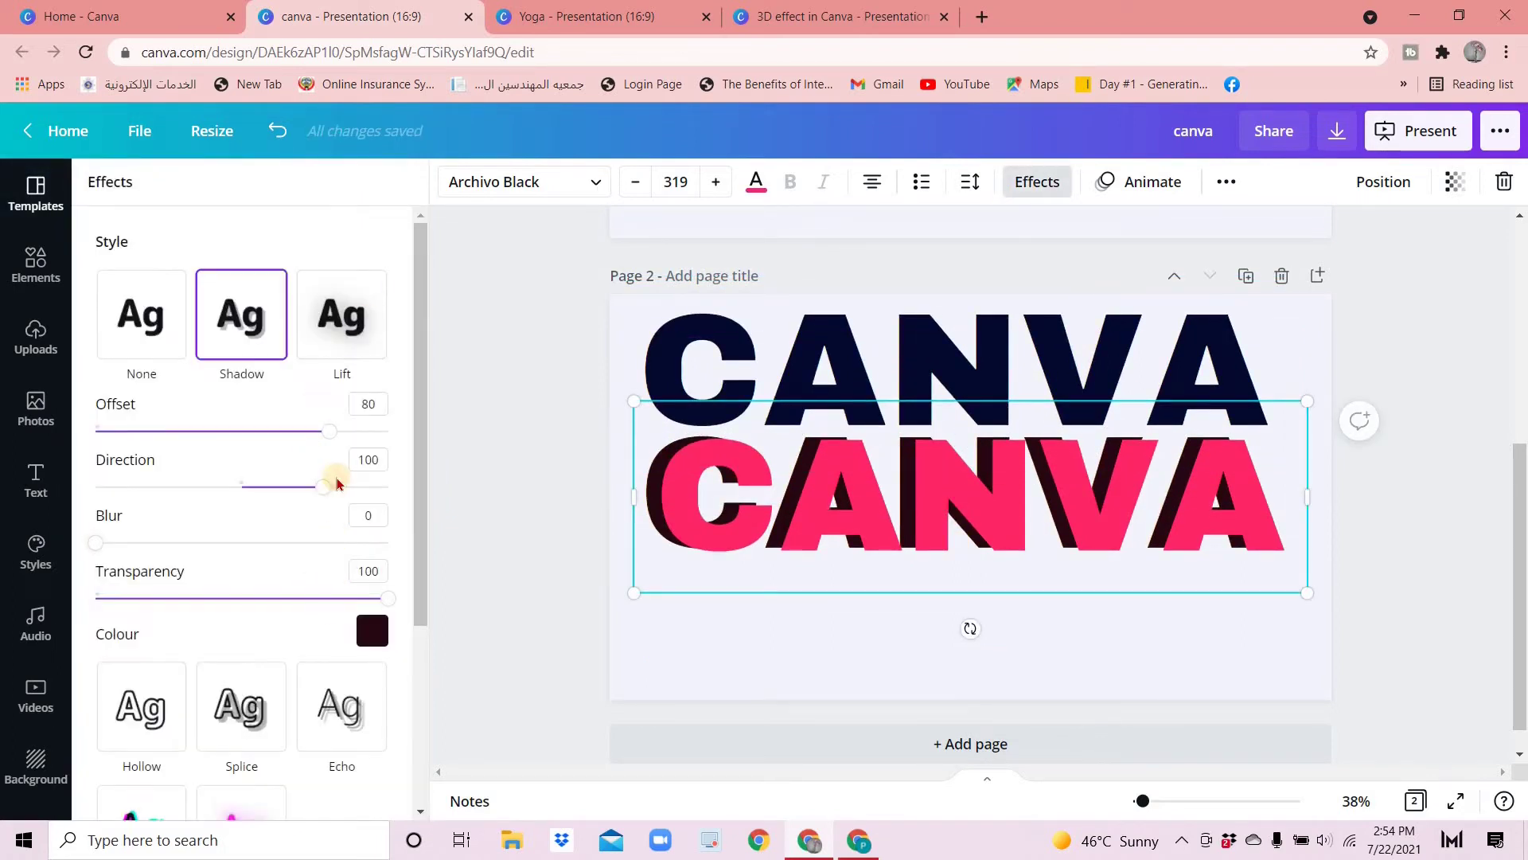
mouse_move(324, 487)
left_mouse_down()
mouse_move(154, 488)
mouse_move(169, 487)
left_mouse_up()
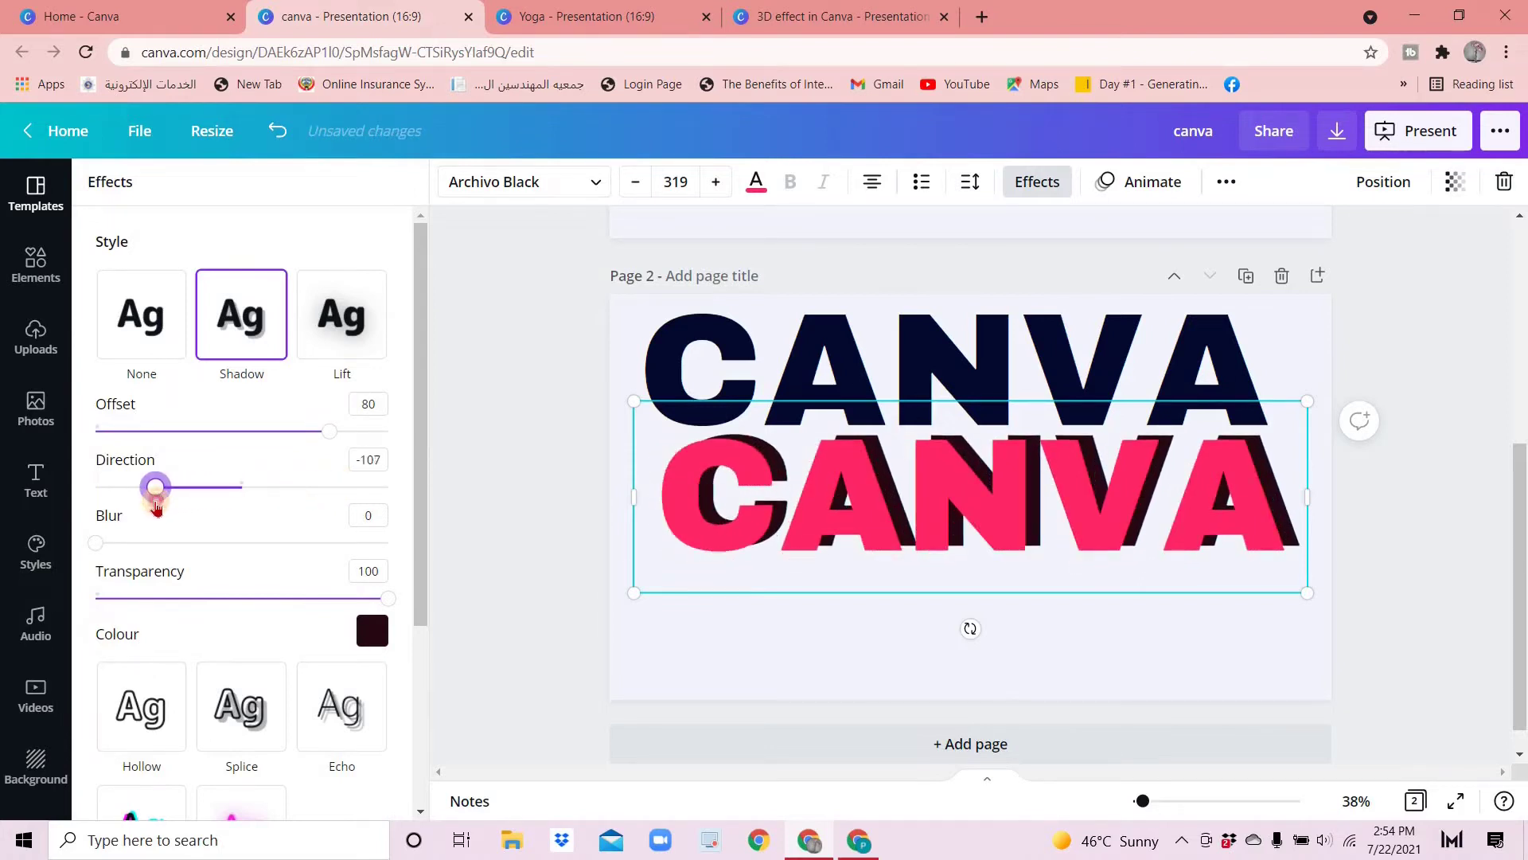
left_click(369, 459)
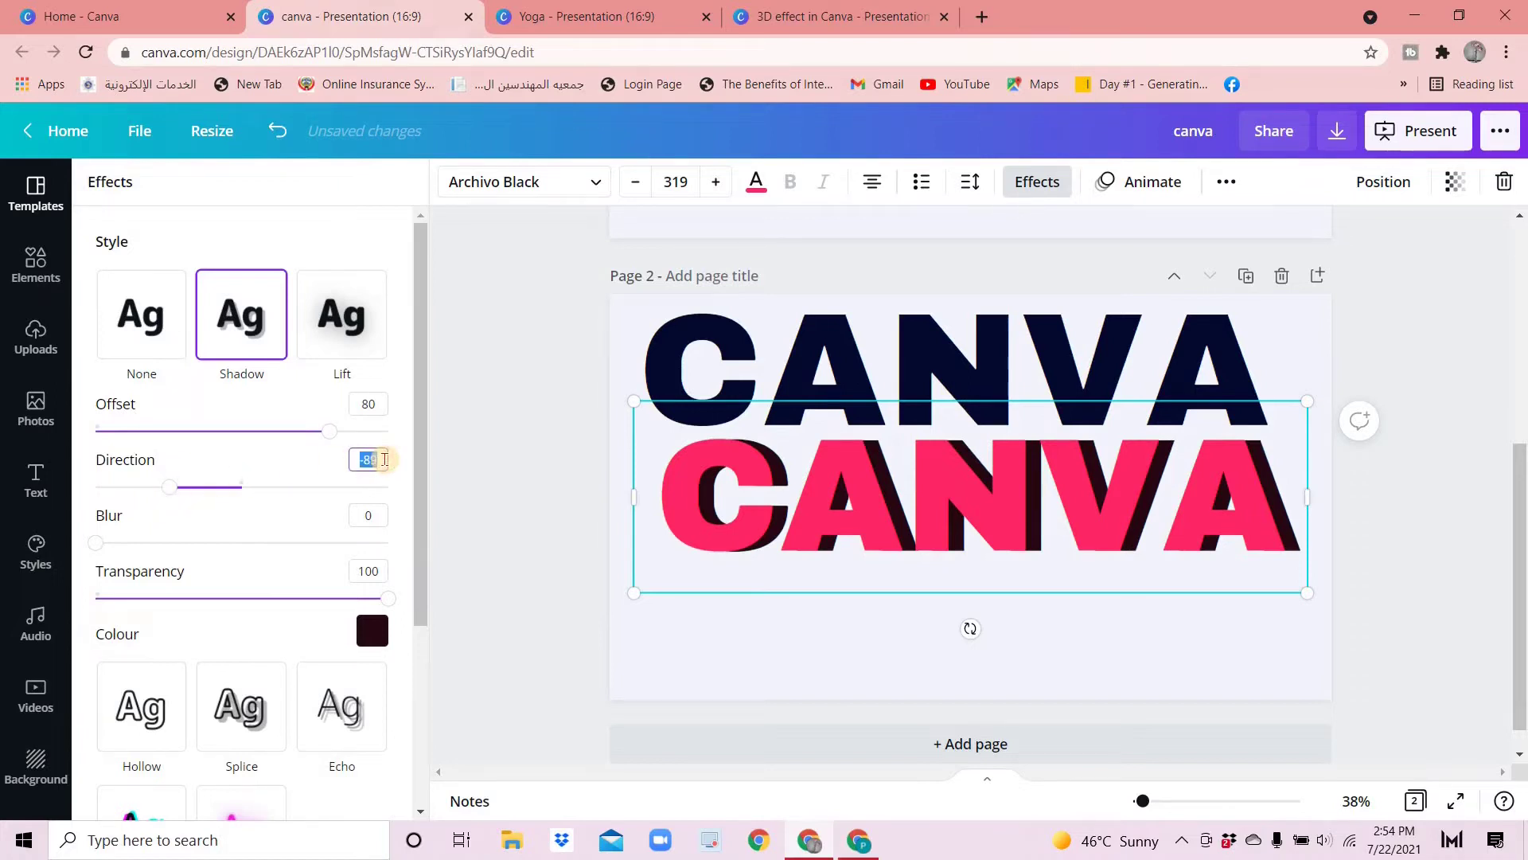
type("0")
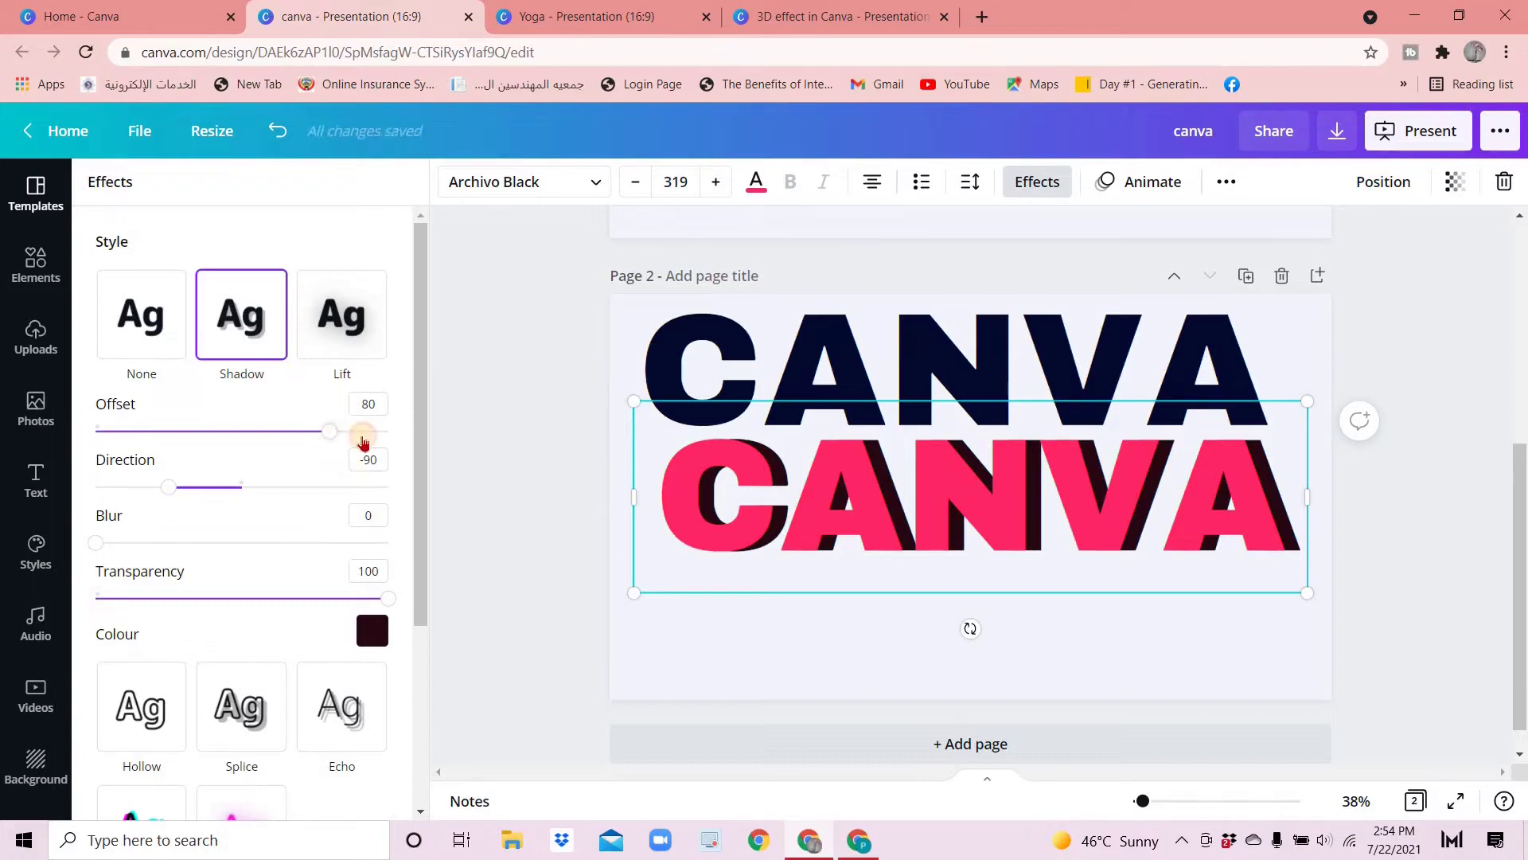
left_click_drag(327, 433, 391, 432)
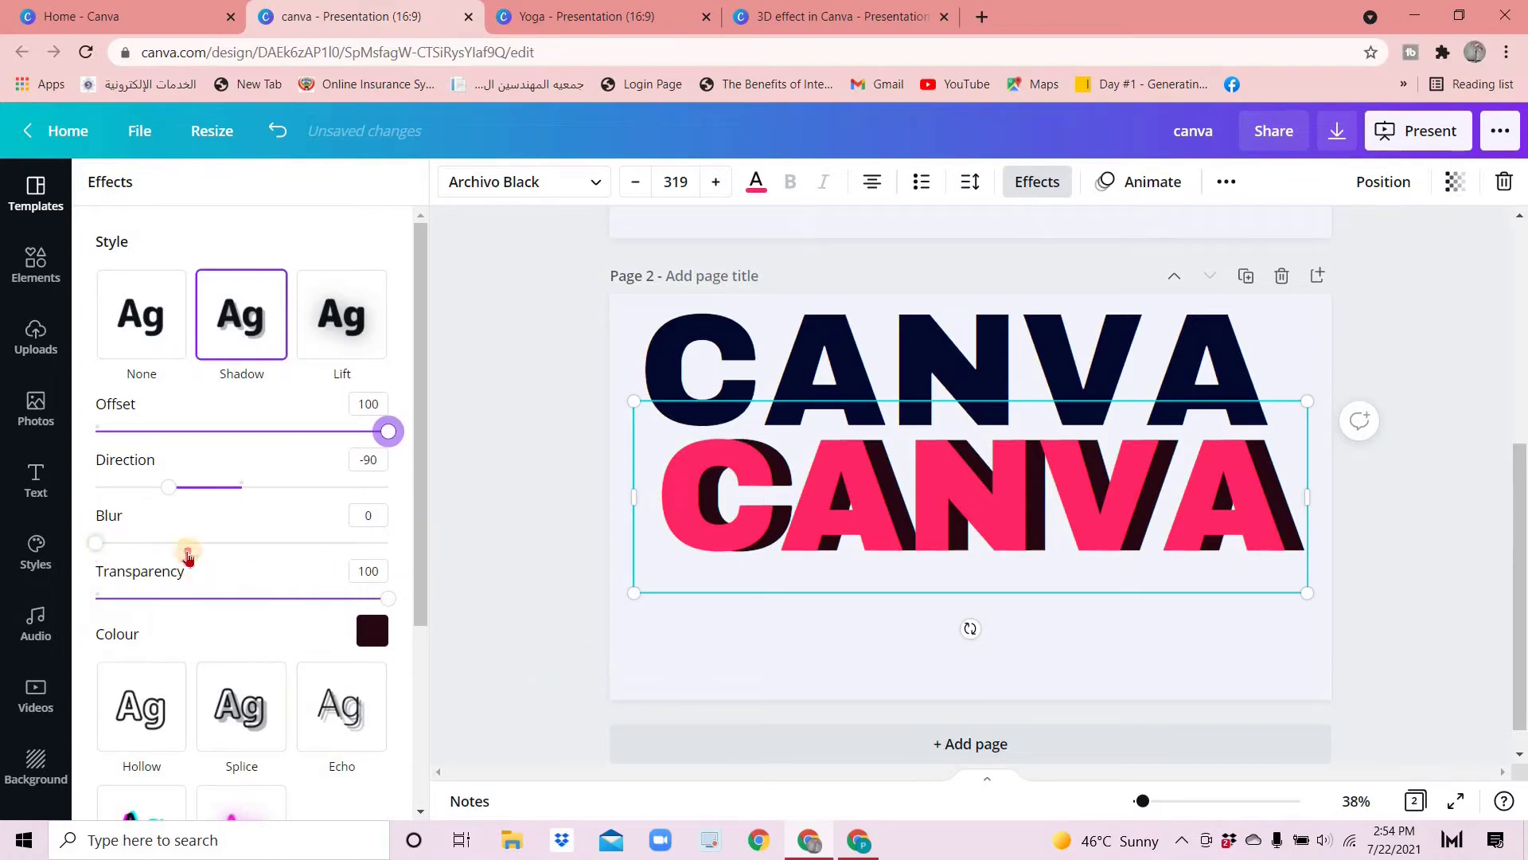
left_click_drag(97, 542, 299, 542)
mouse_move(171, 543)
left_mouse_down()
mouse_move(265, 544)
mouse_move(97, 543)
left_mouse_up()
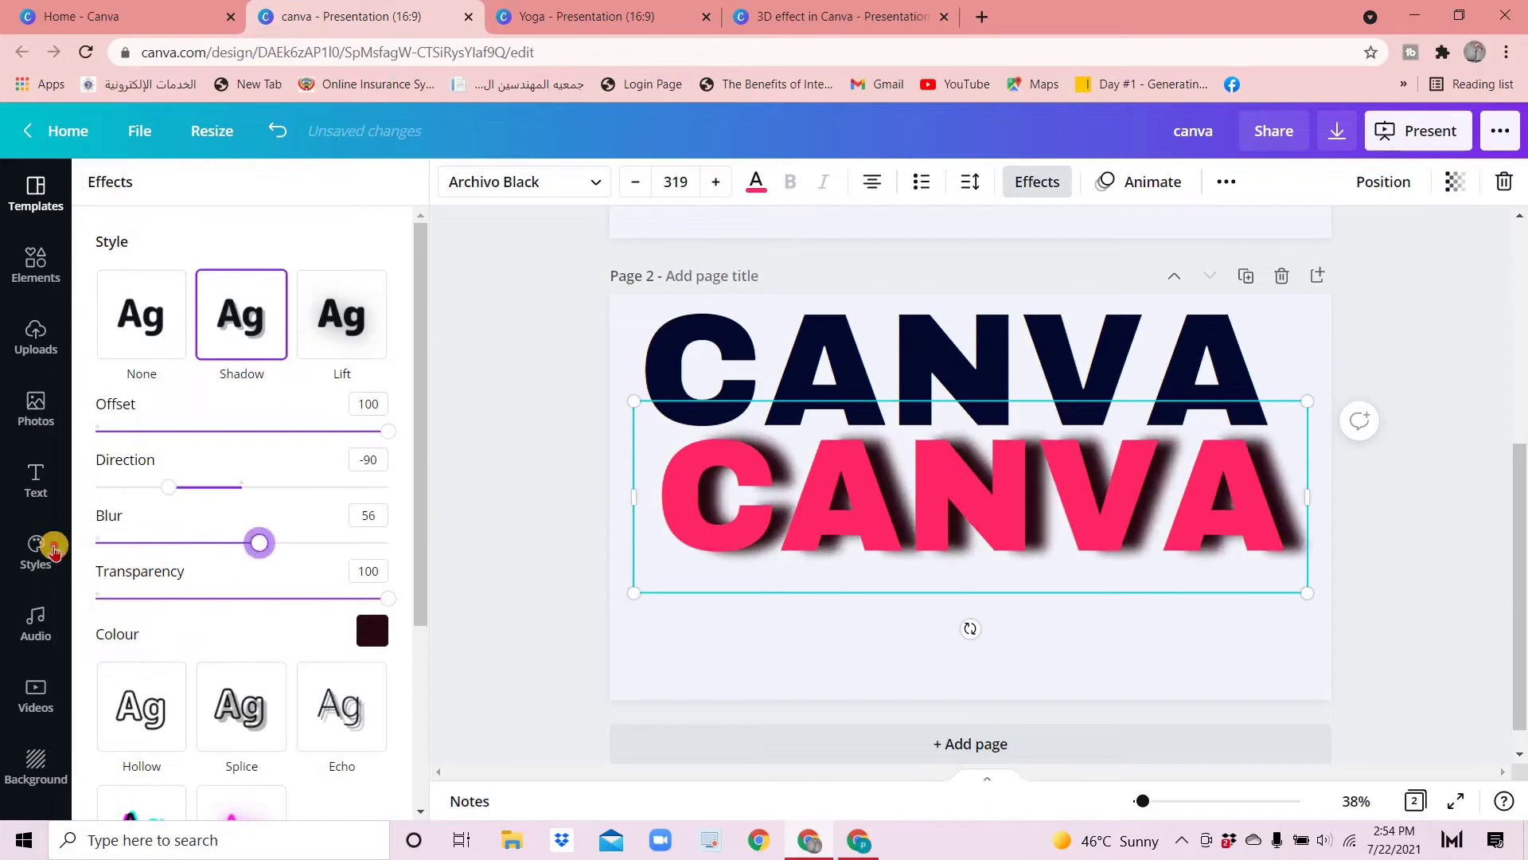
Set the blur to 0 and move the navy CANVA back over the pink layer
left_click(926, 374)
left_click_drag(926, 374, 930, 458)
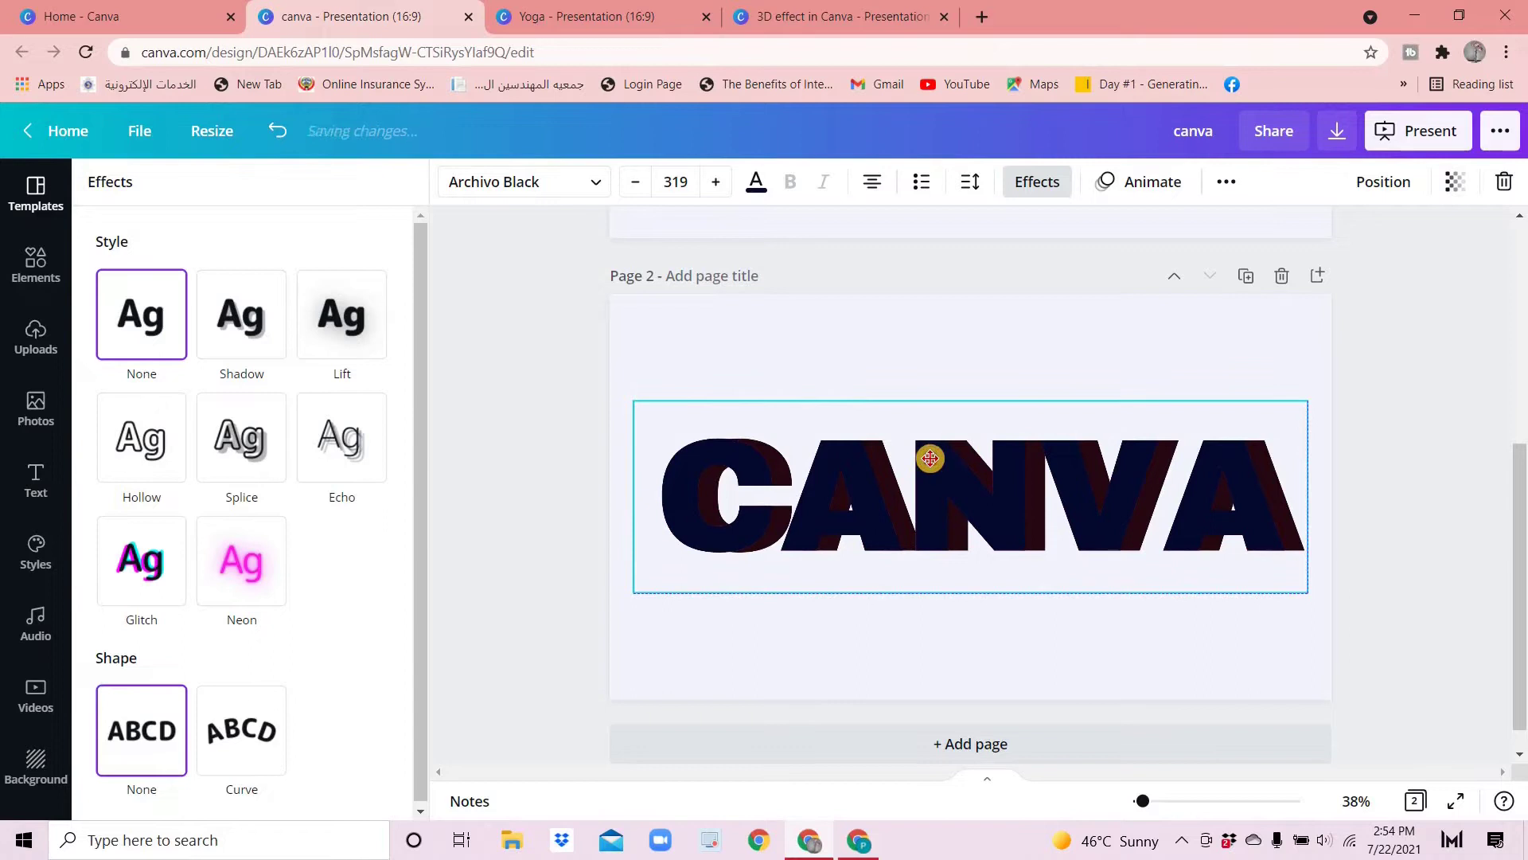
left_click_drag(930, 459, 939, 524)
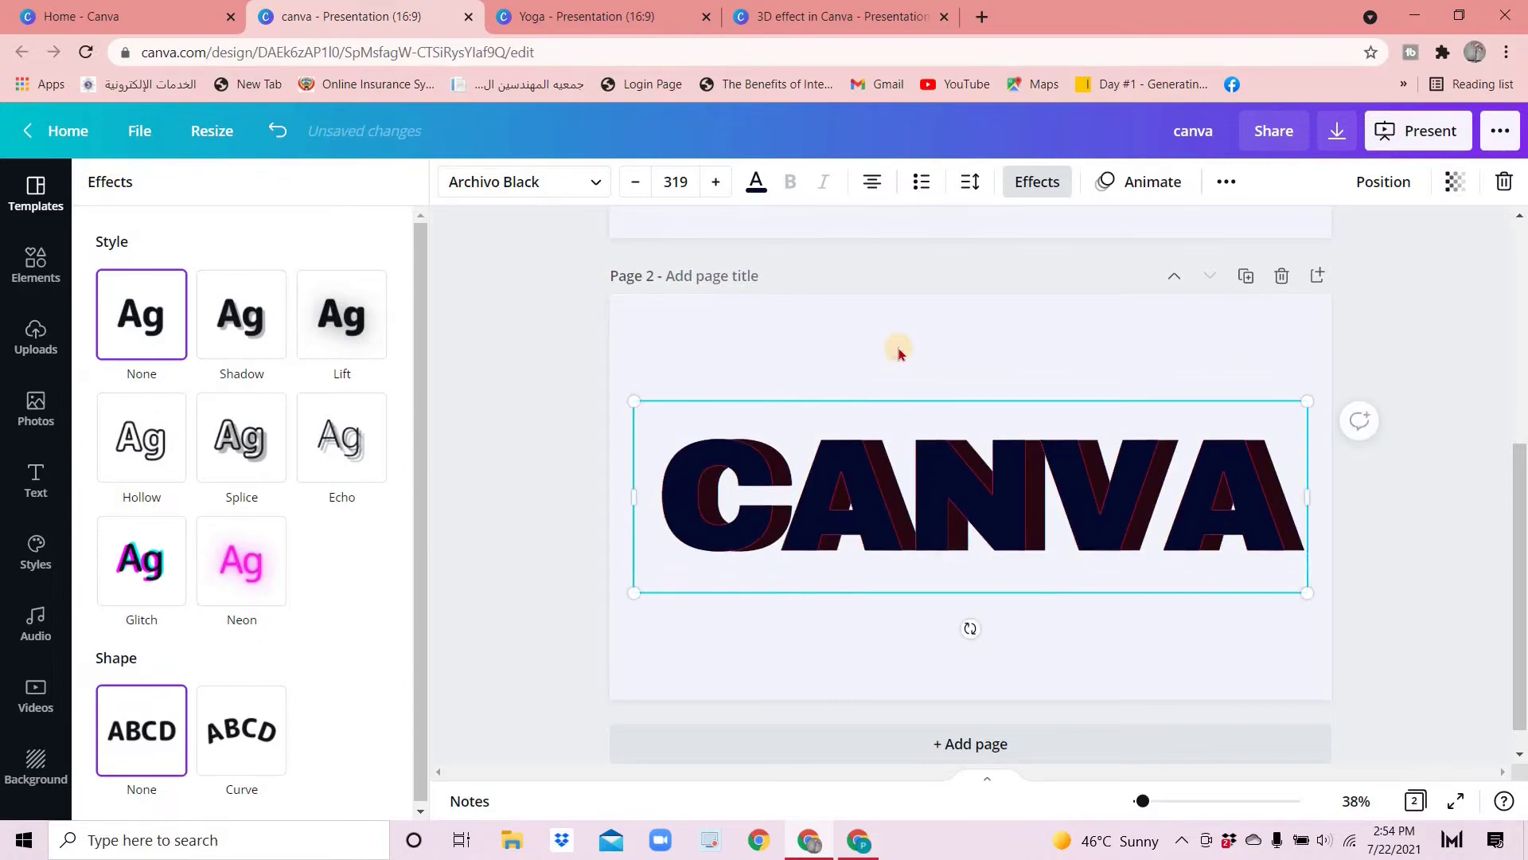
left_click(900, 353)
Select both CANVA layers and group them
left_click(631, 381)
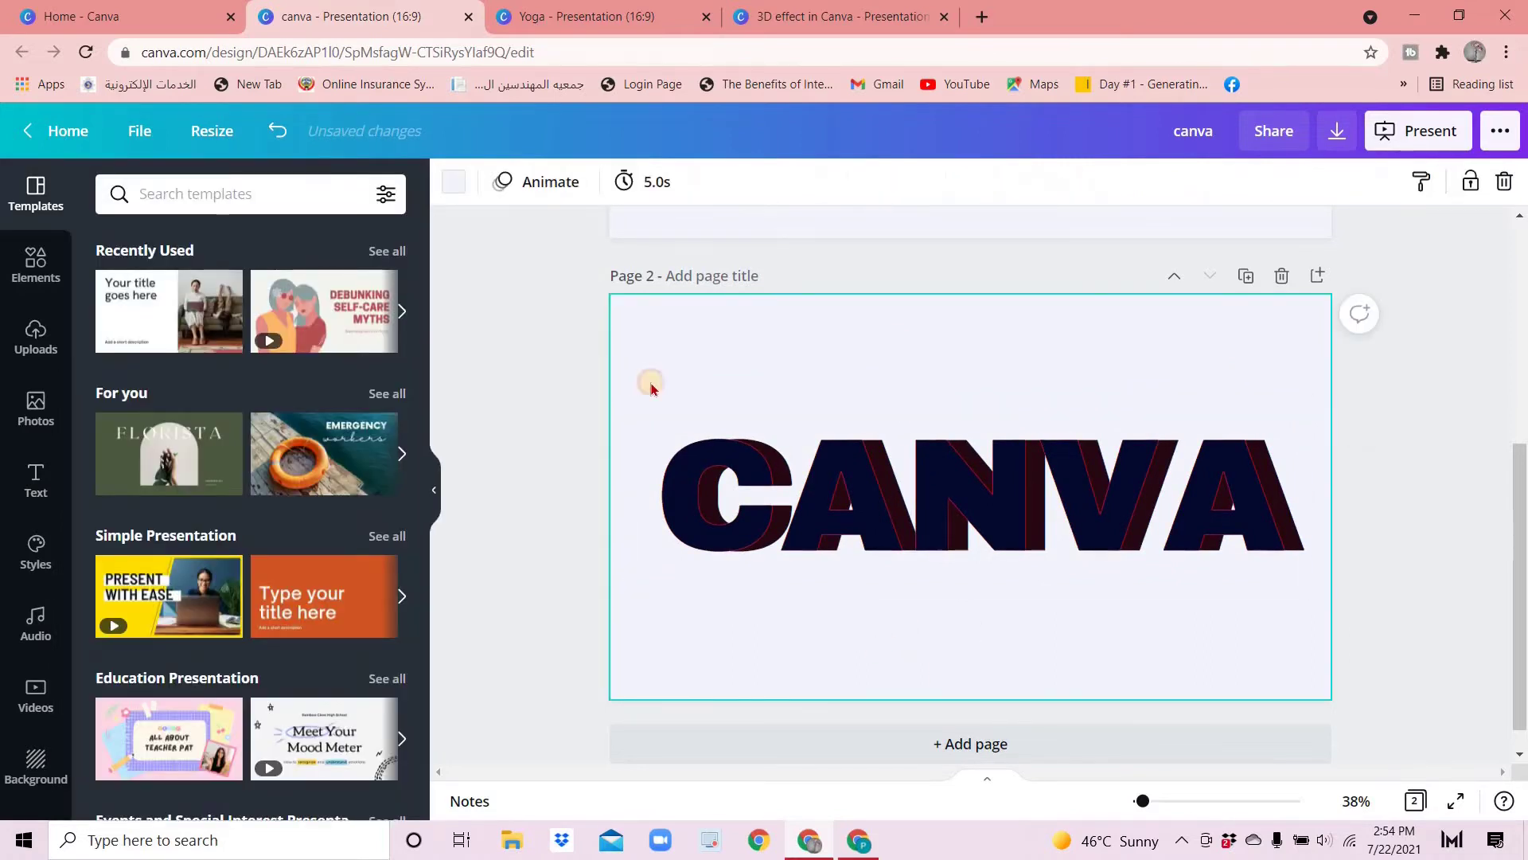
mouse_move(635, 379)
left_mouse_down()
mouse_move(1302, 593)
mouse_move(1317, 615)
left_mouse_up()
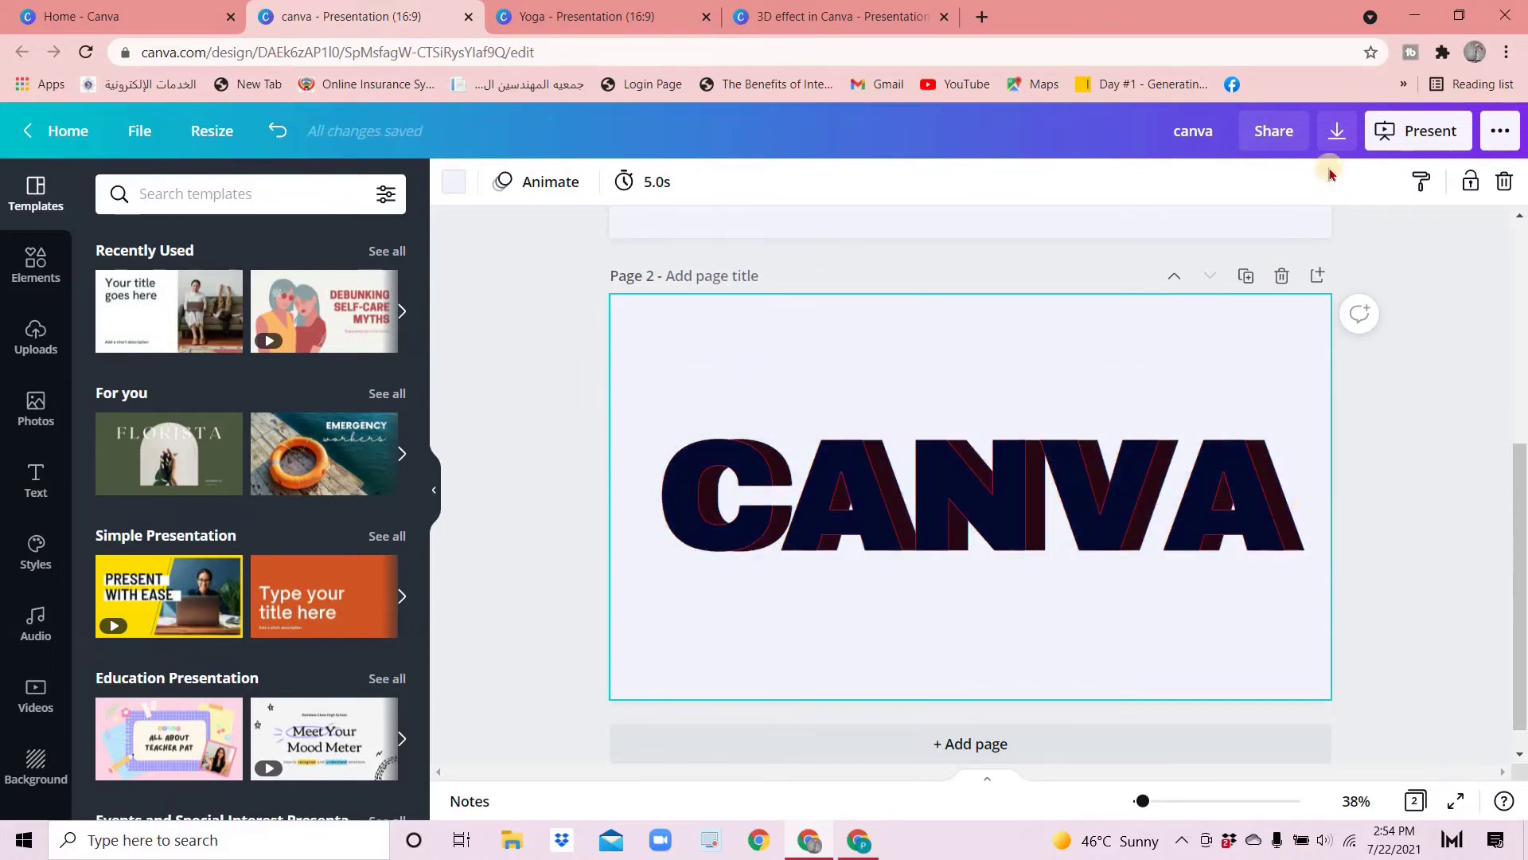
left_click_drag(644, 380, 1303, 630)
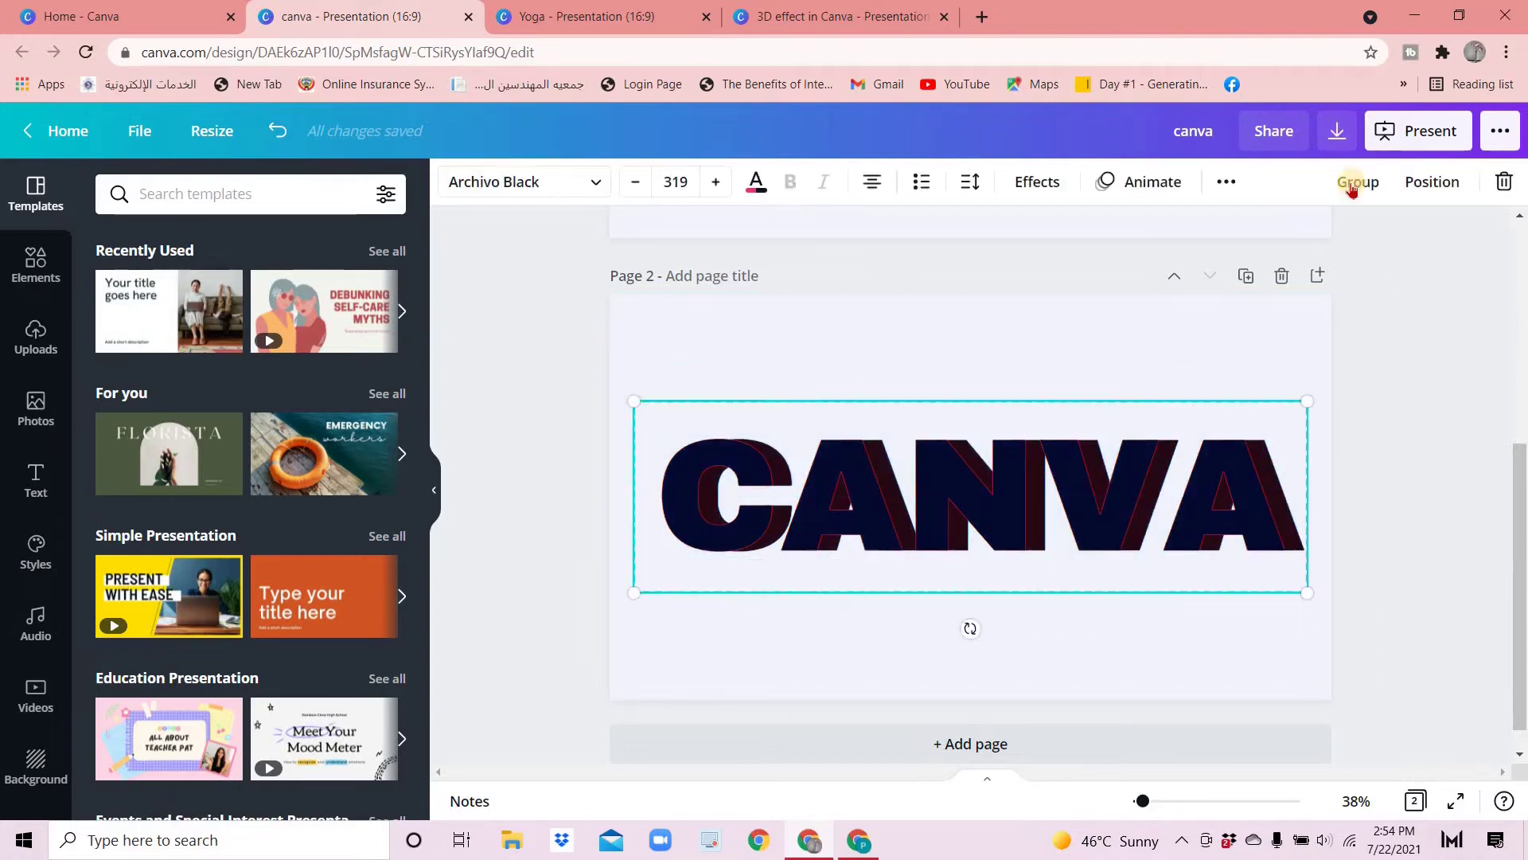
left_click(1358, 182)
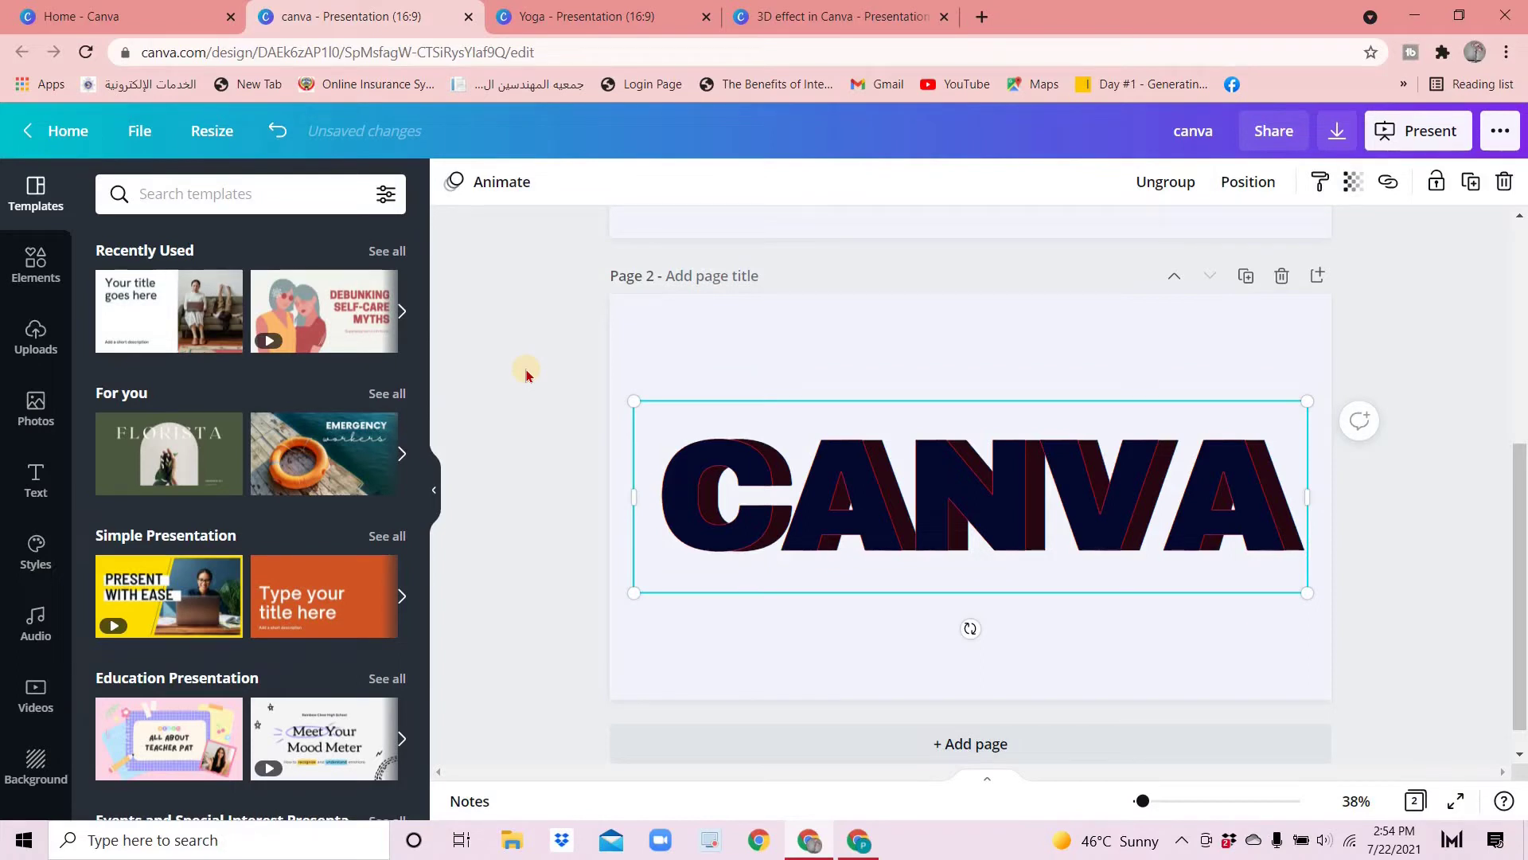
left_click(541, 597)
Glance at the Yoga example, then add a blank page 3 with a text box
left_click(579, 16)
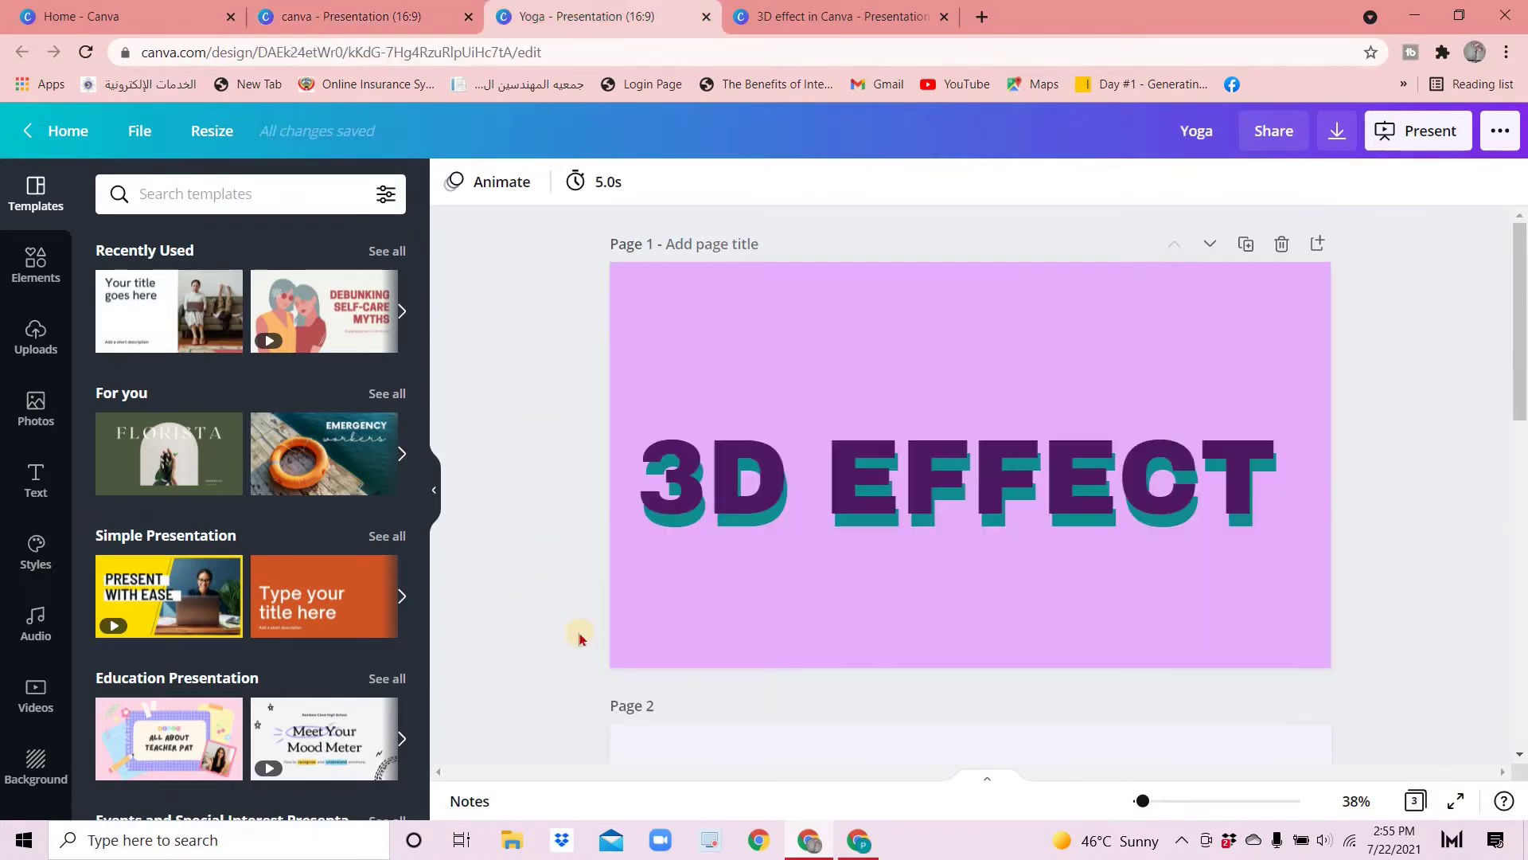
scroll(533, 615, "down", 5)
scroll(1122, 561, "down", 5)
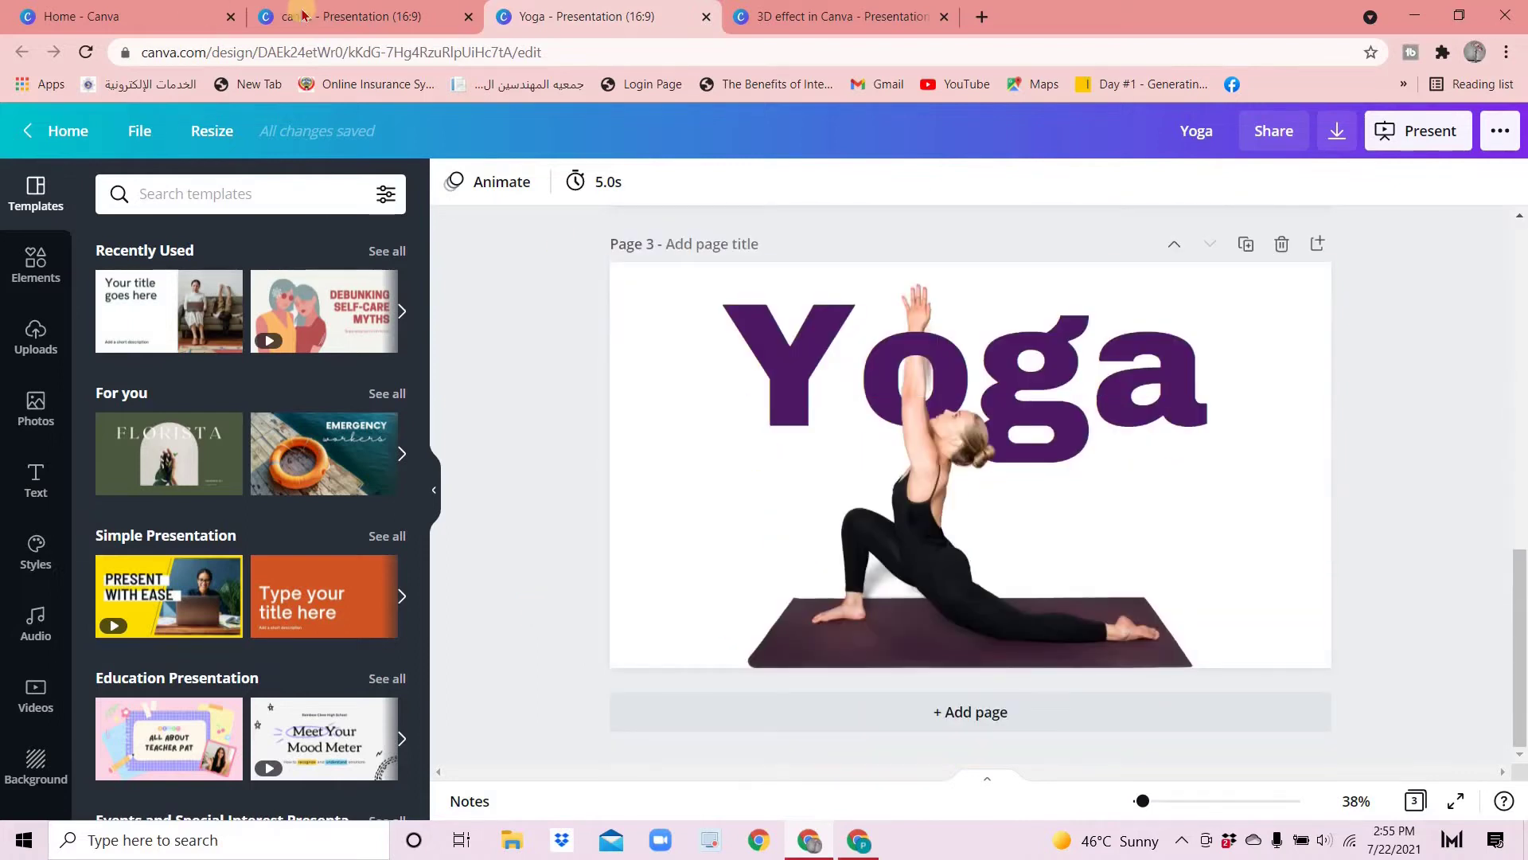
left_click(341, 16)
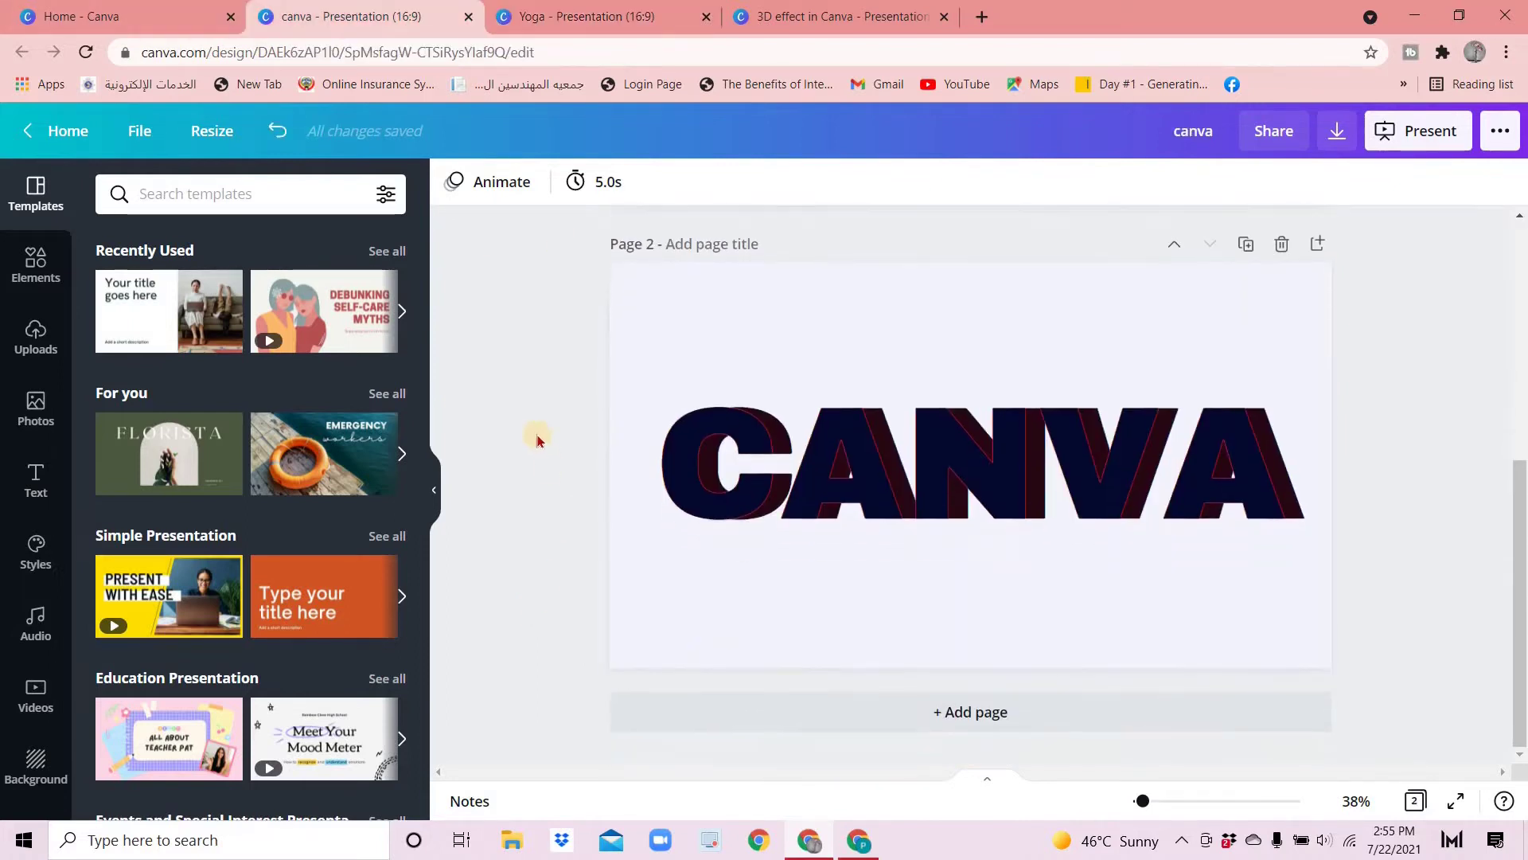
scroll(538, 441, "down", 3)
scroll(537, 441, "down", 3)
left_click(970, 712)
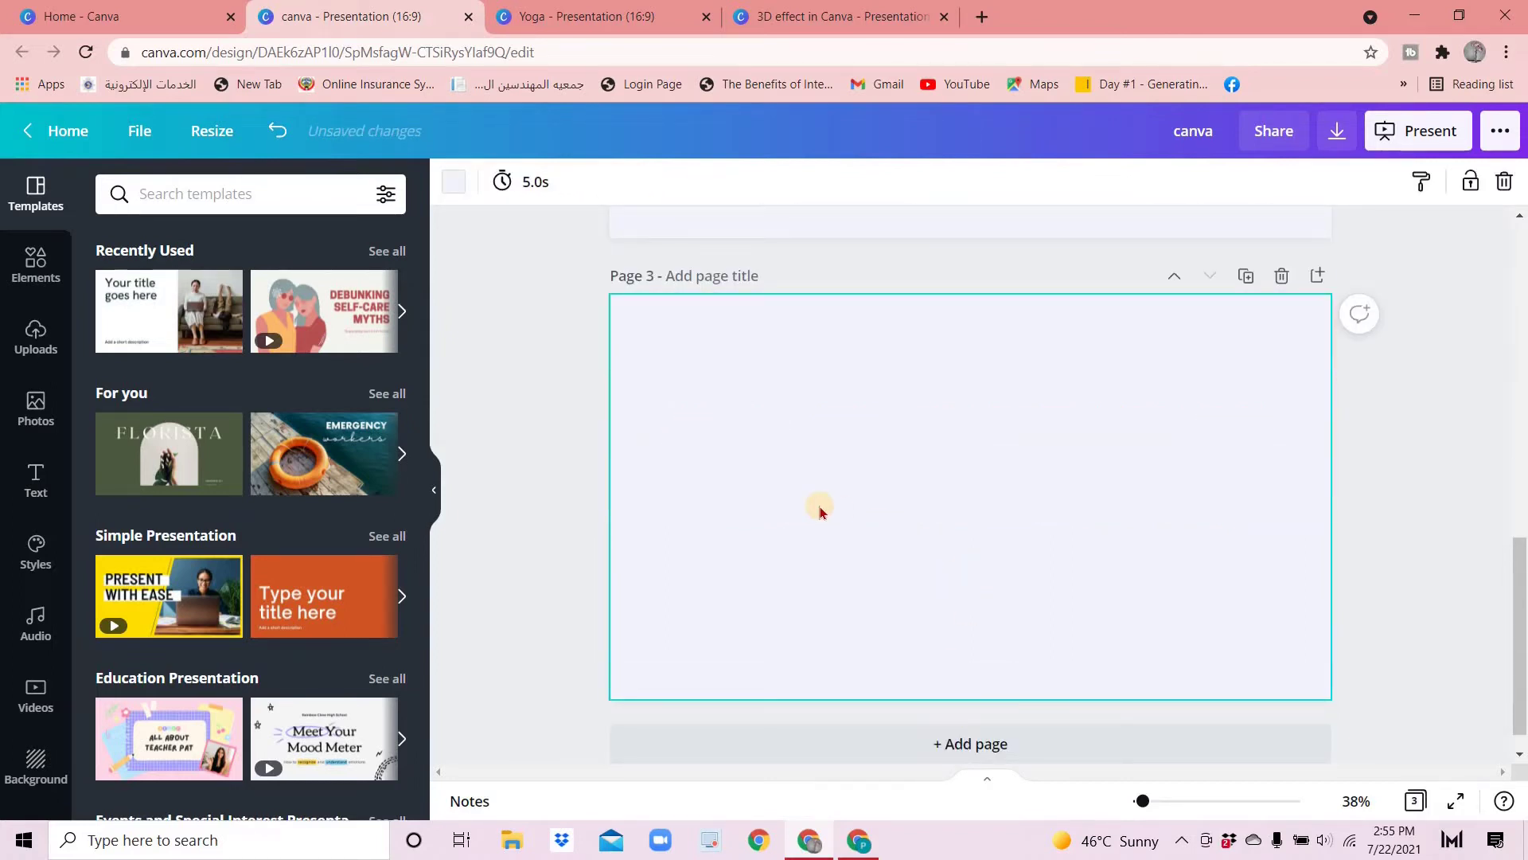
key("t")
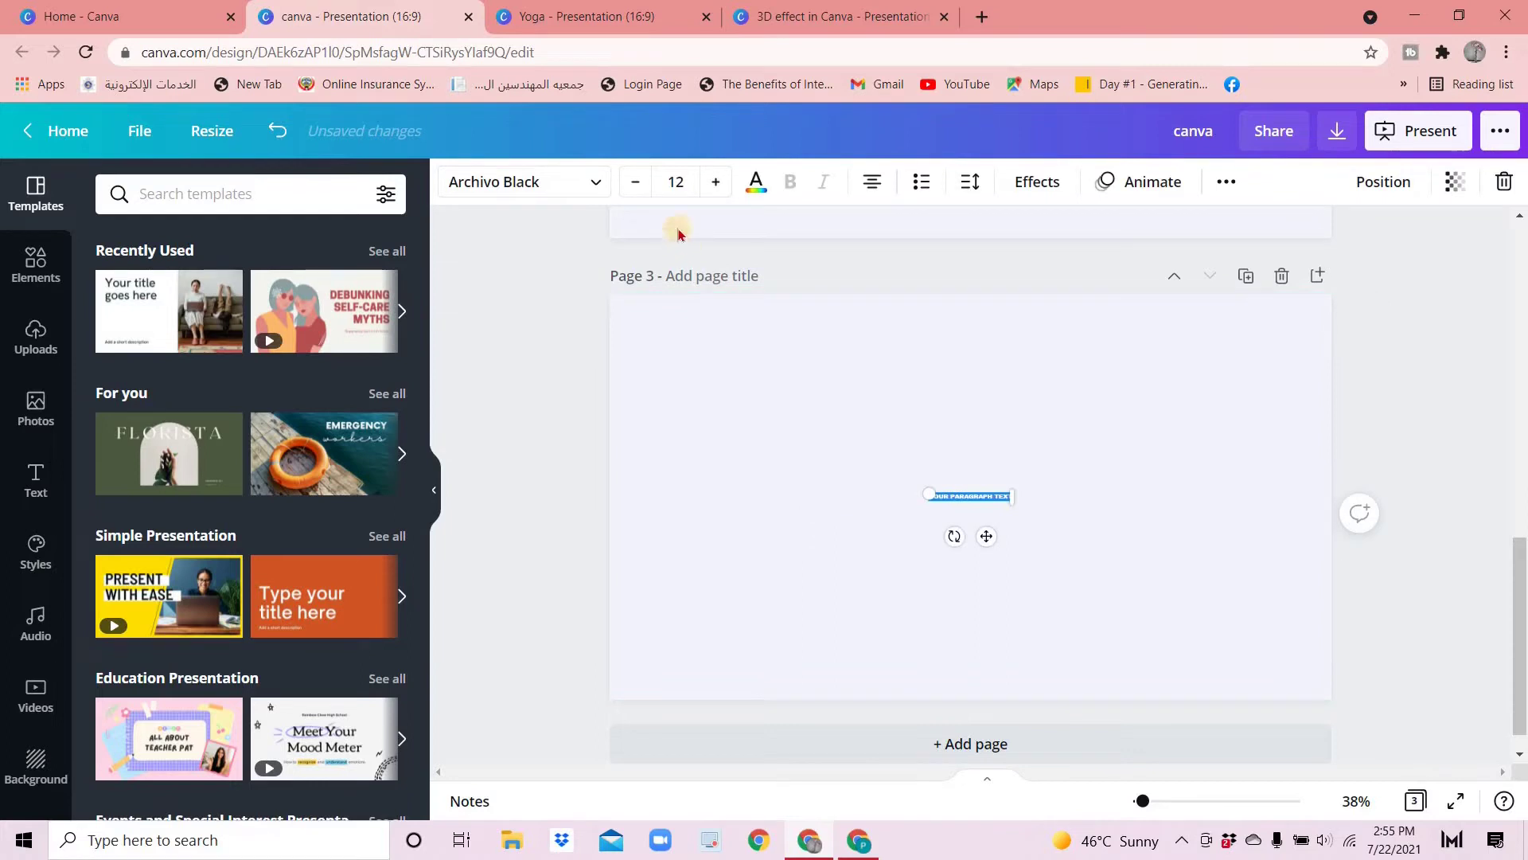
Set the new text to size 100 and take it out of all capitals
left_click(525, 182)
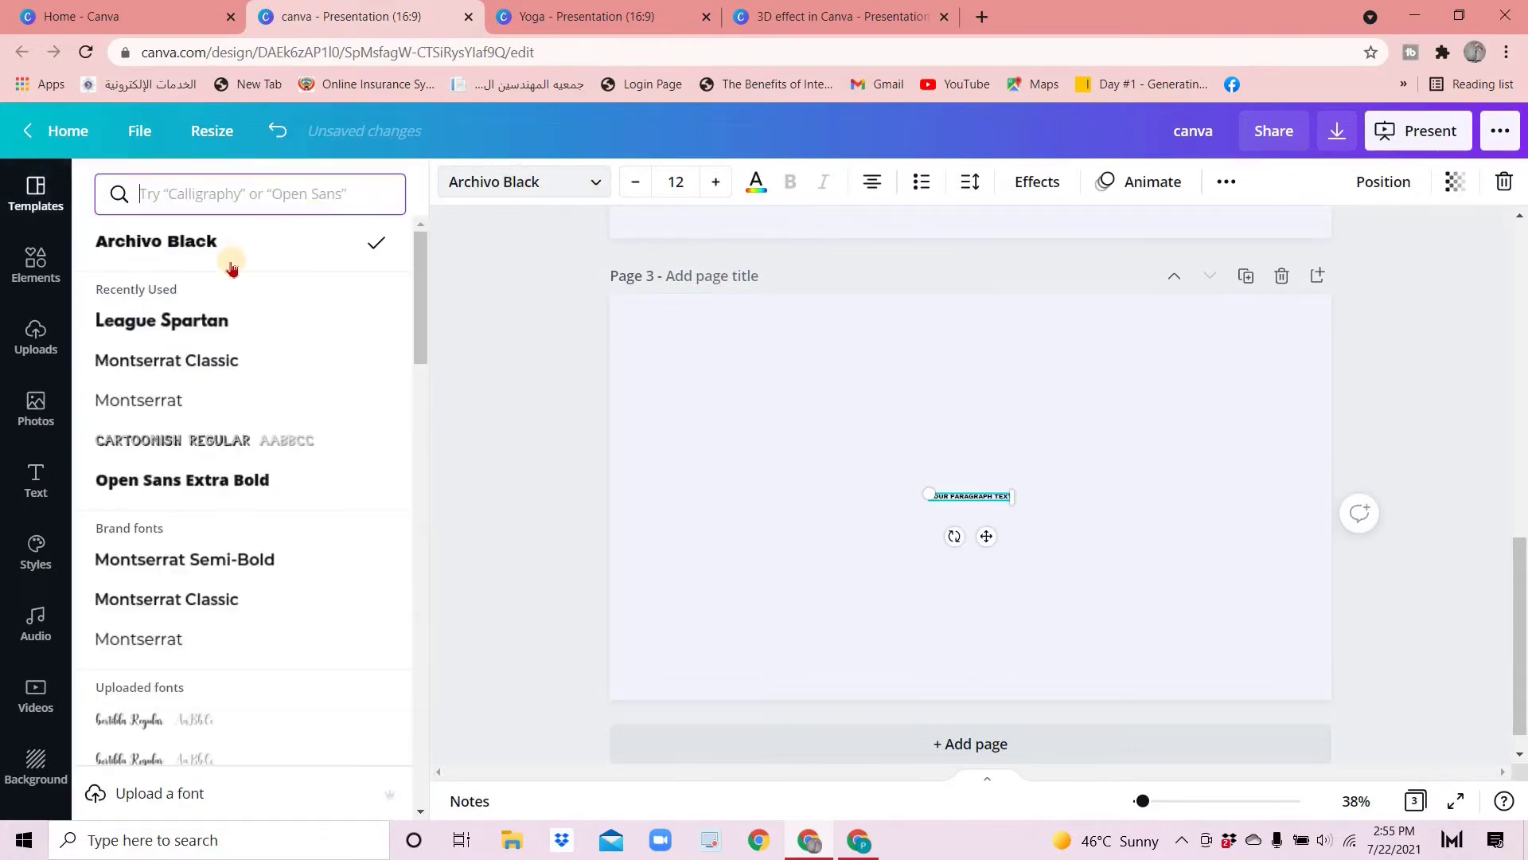
left_click(680, 182)
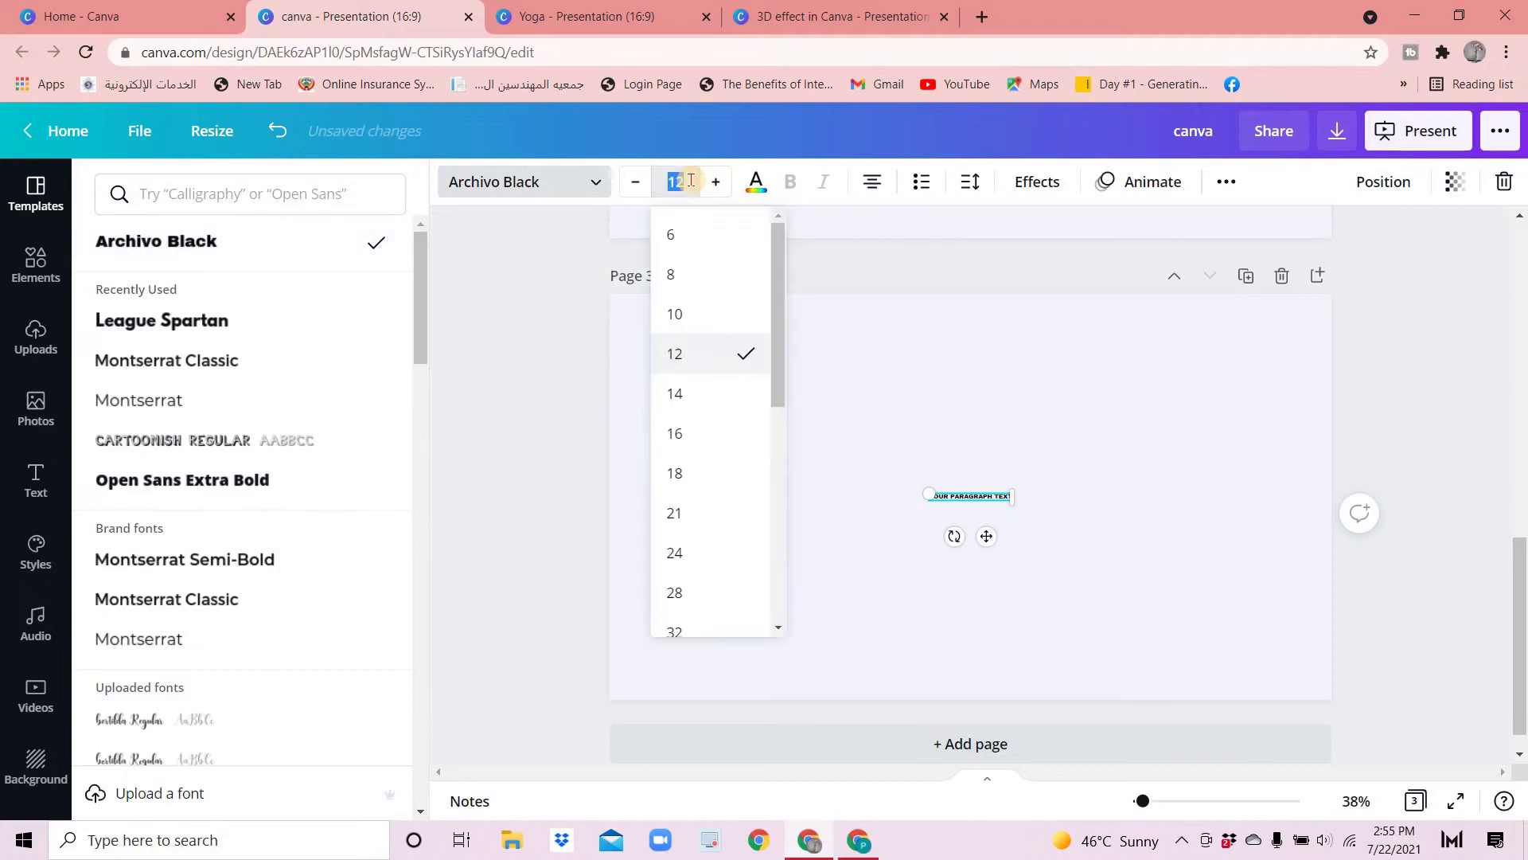
type("100")
key("Return")
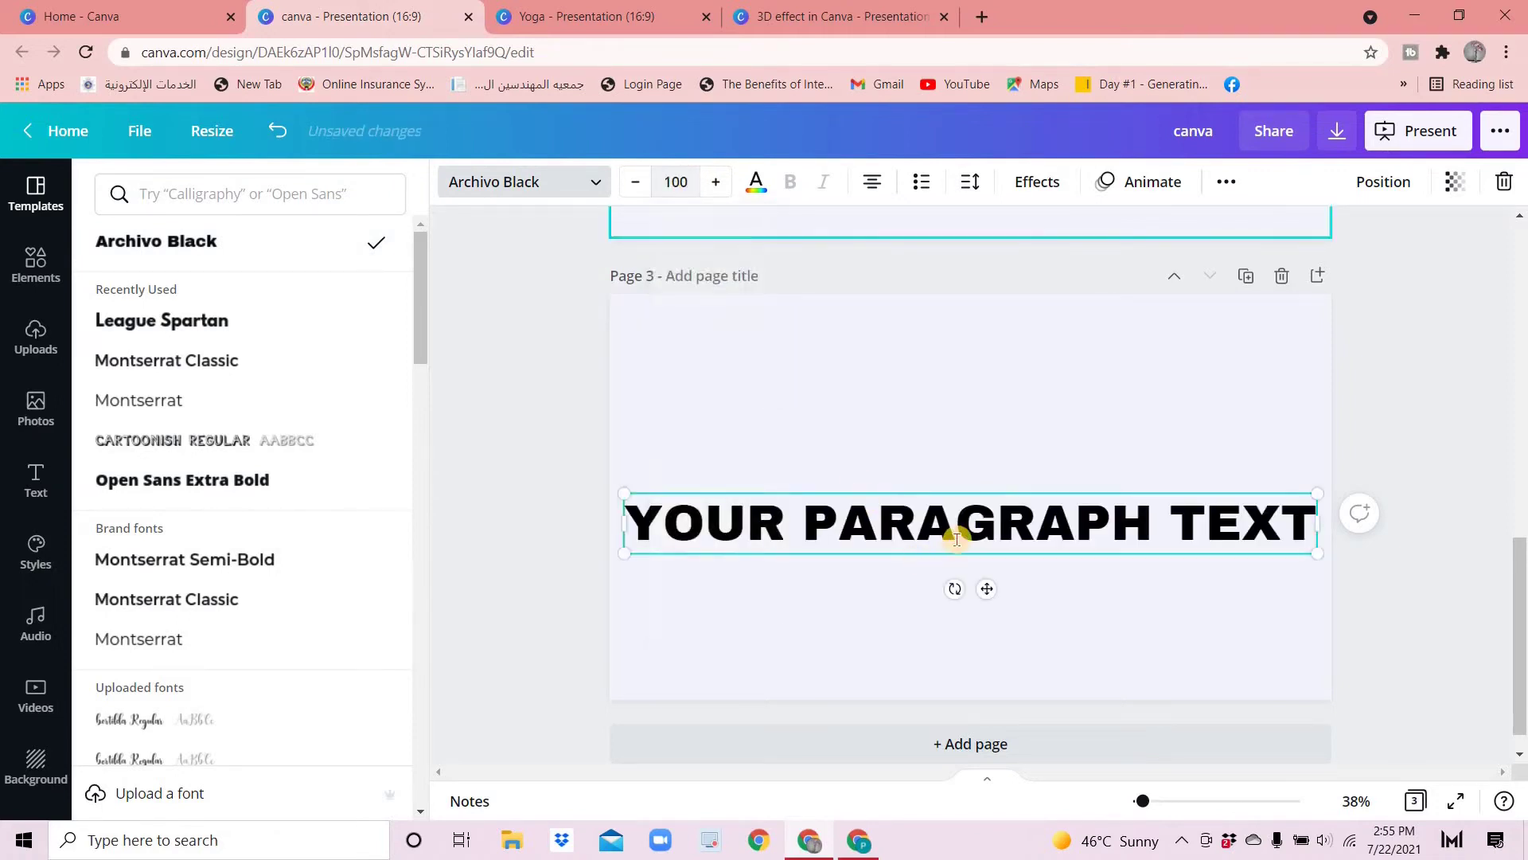
double_click(955, 522)
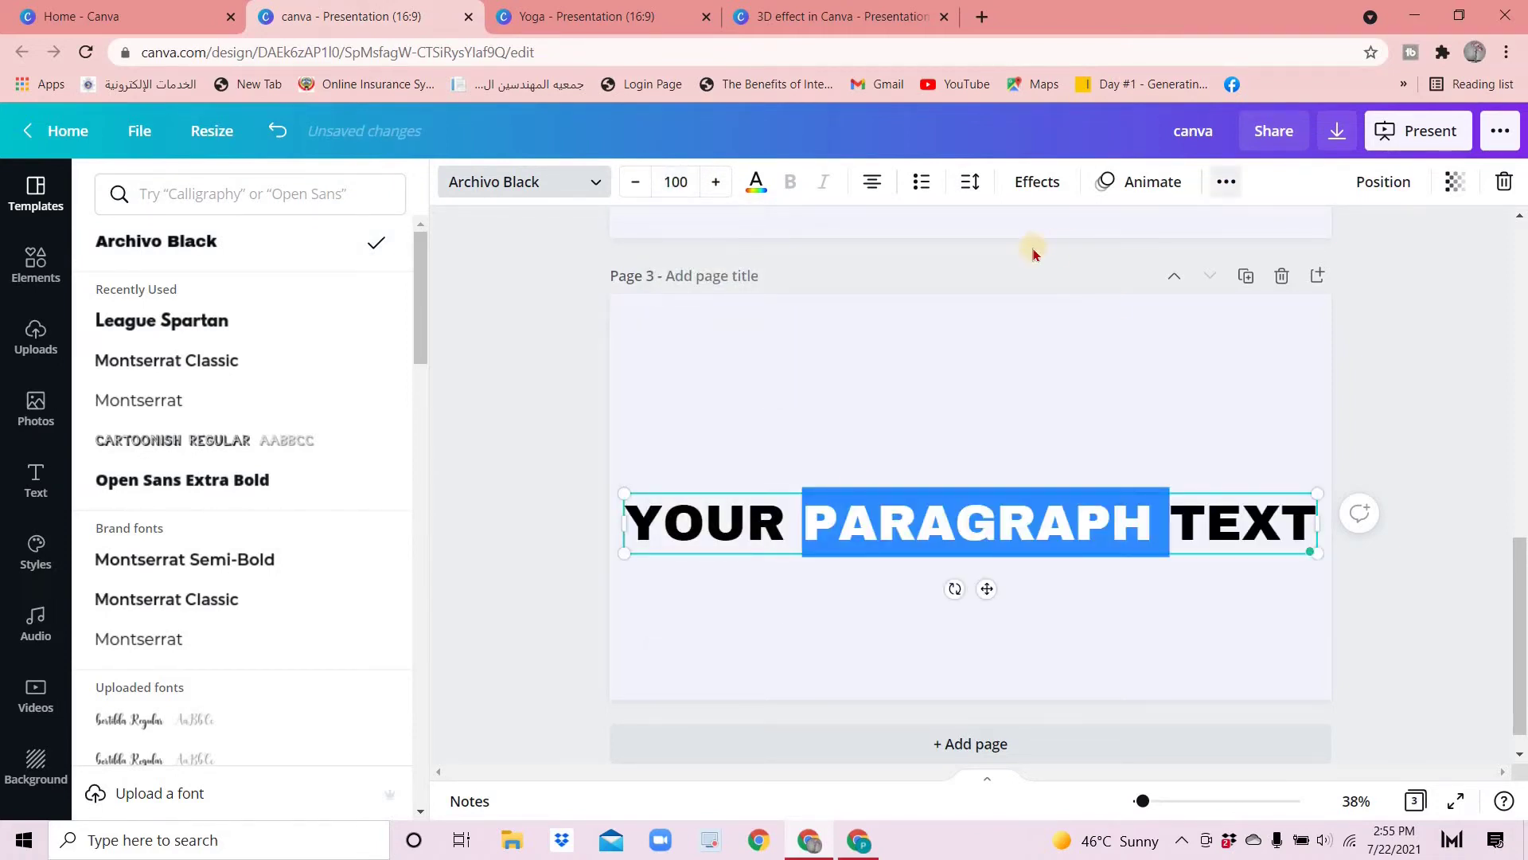
left_click(1227, 181)
left_click(1052, 230)
Replace the text with 'Yoga', enlarge it to size 407, and nudge it right
triple_click(897, 523)
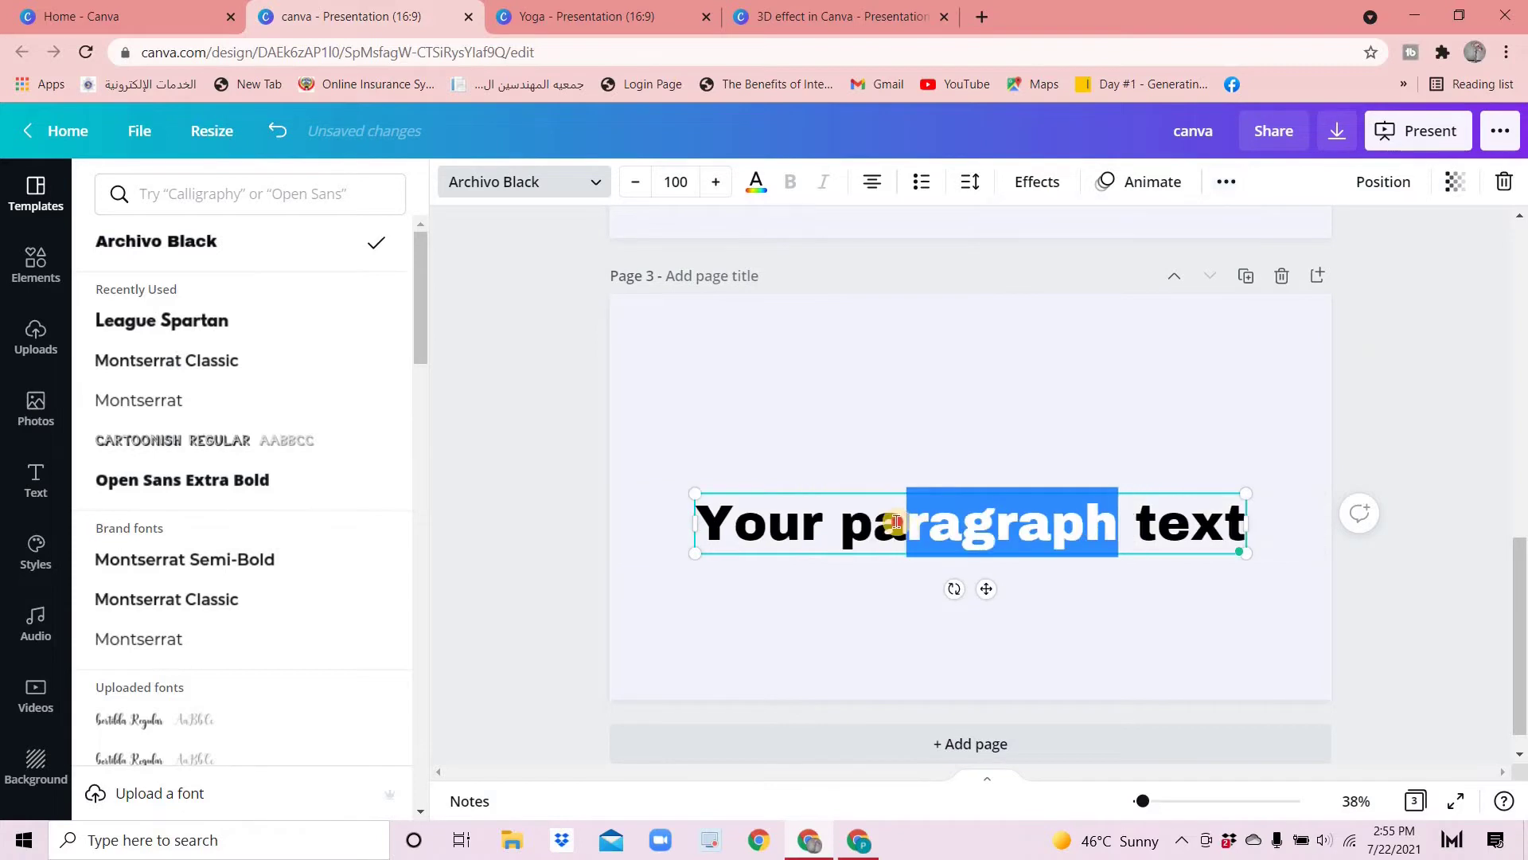
type("Yoga")
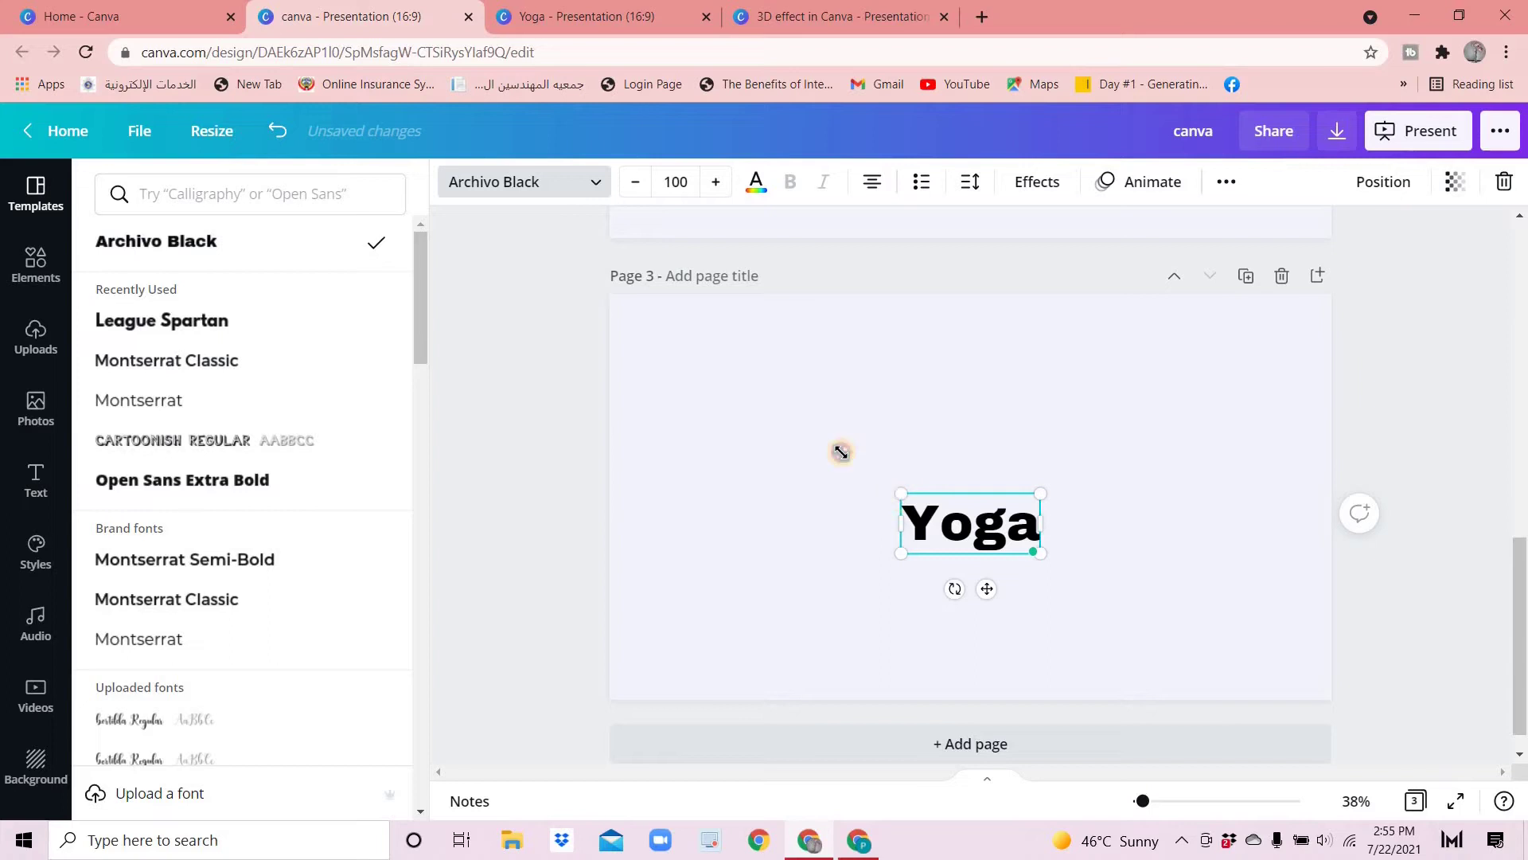
left_click_drag(901, 494, 669, 393)
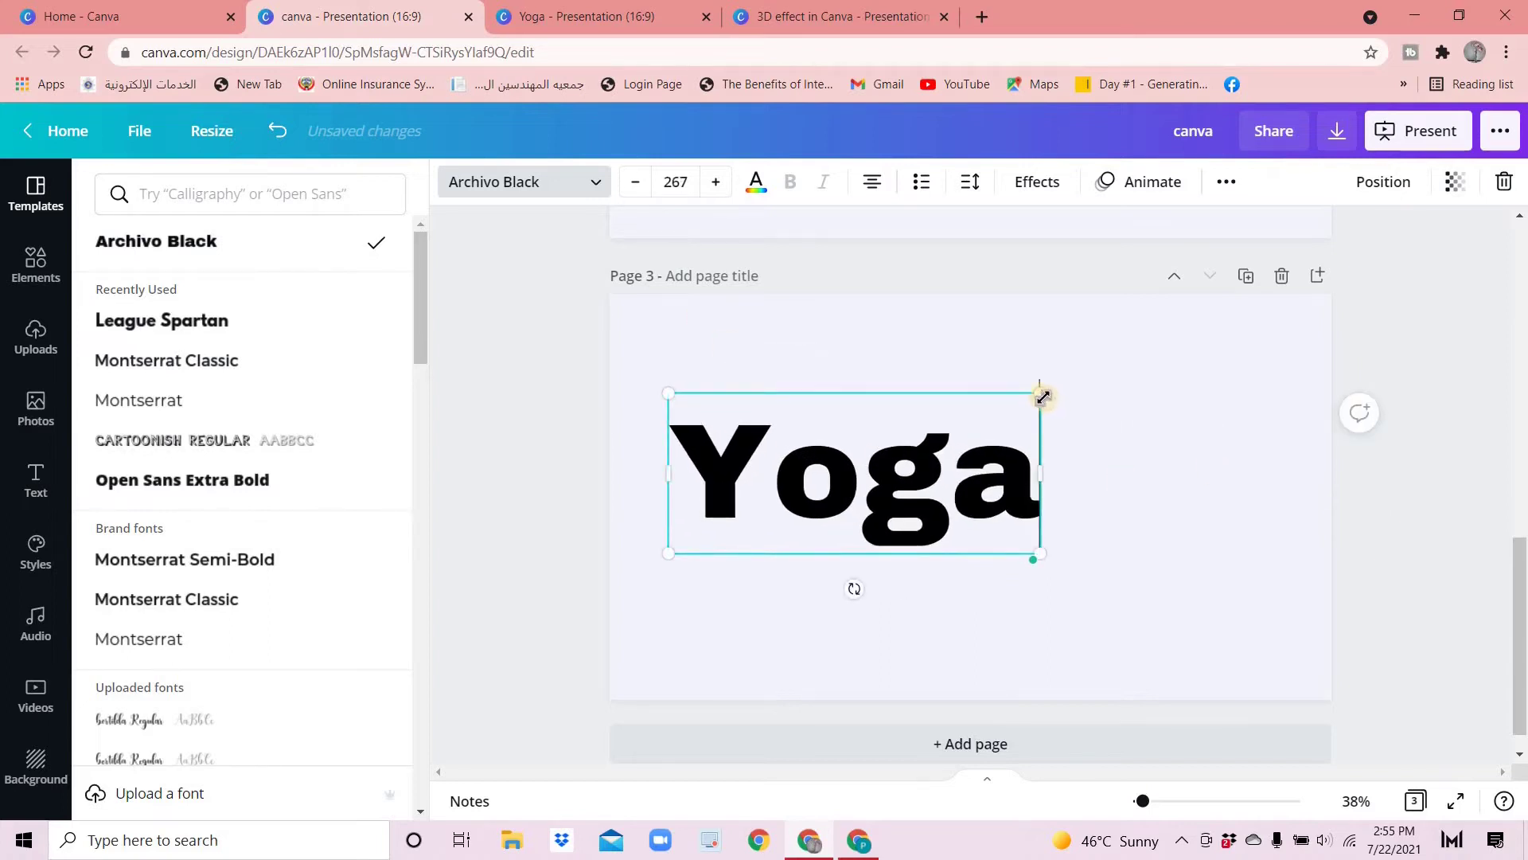
mouse_move(1042, 397)
left_mouse_down()
mouse_move(1252, 347)
mouse_move(1234, 314)
left_mouse_up()
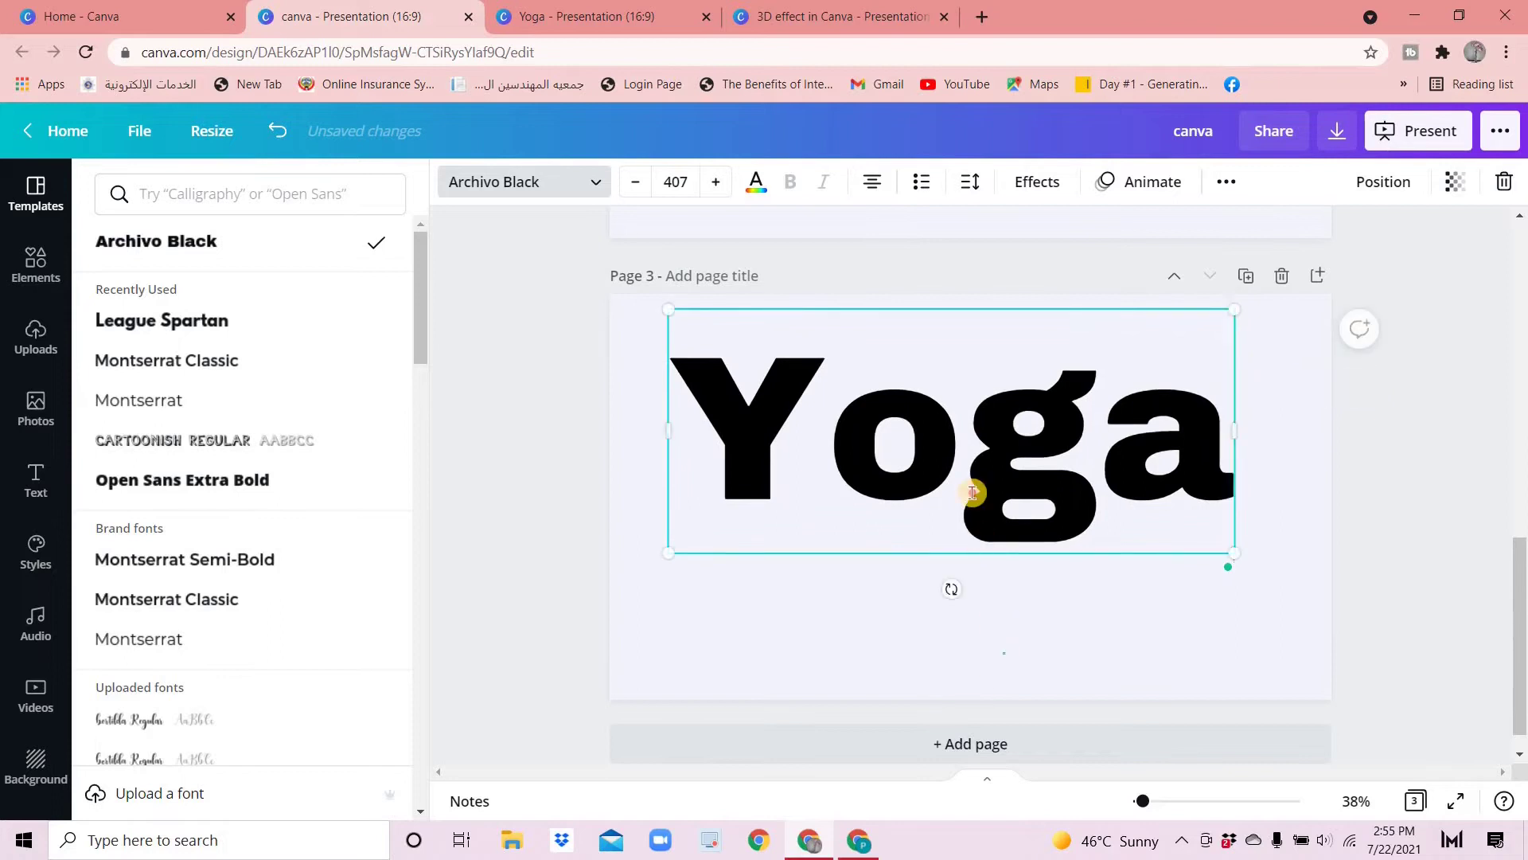
left_click(979, 495)
left_click(743, 673)
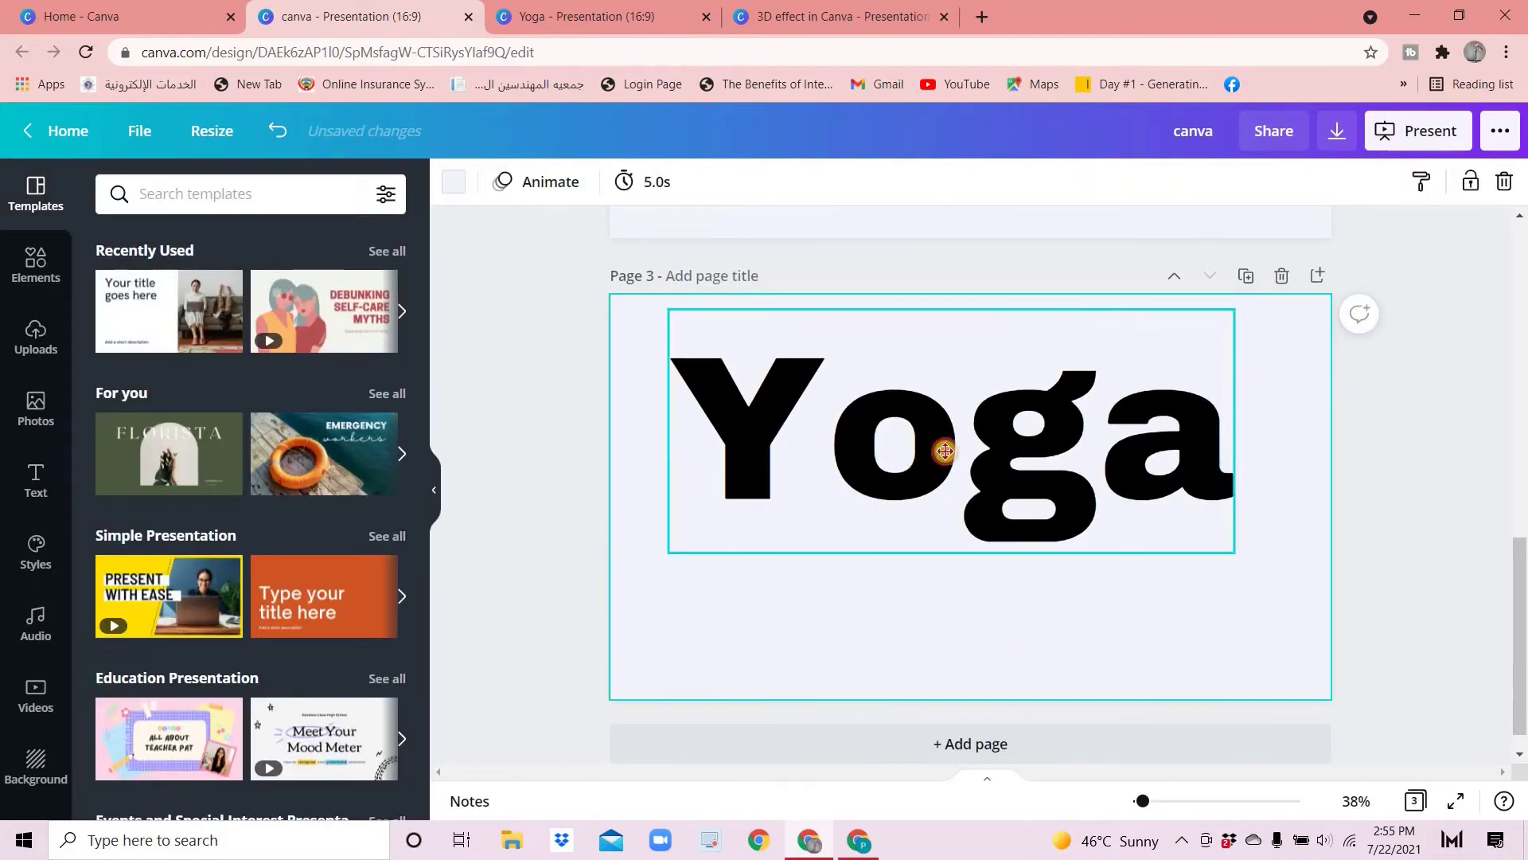
mouse_move(919, 455)
left_mouse_down()
mouse_move(949, 450)
mouse_move(925, 459)
left_mouse_up()
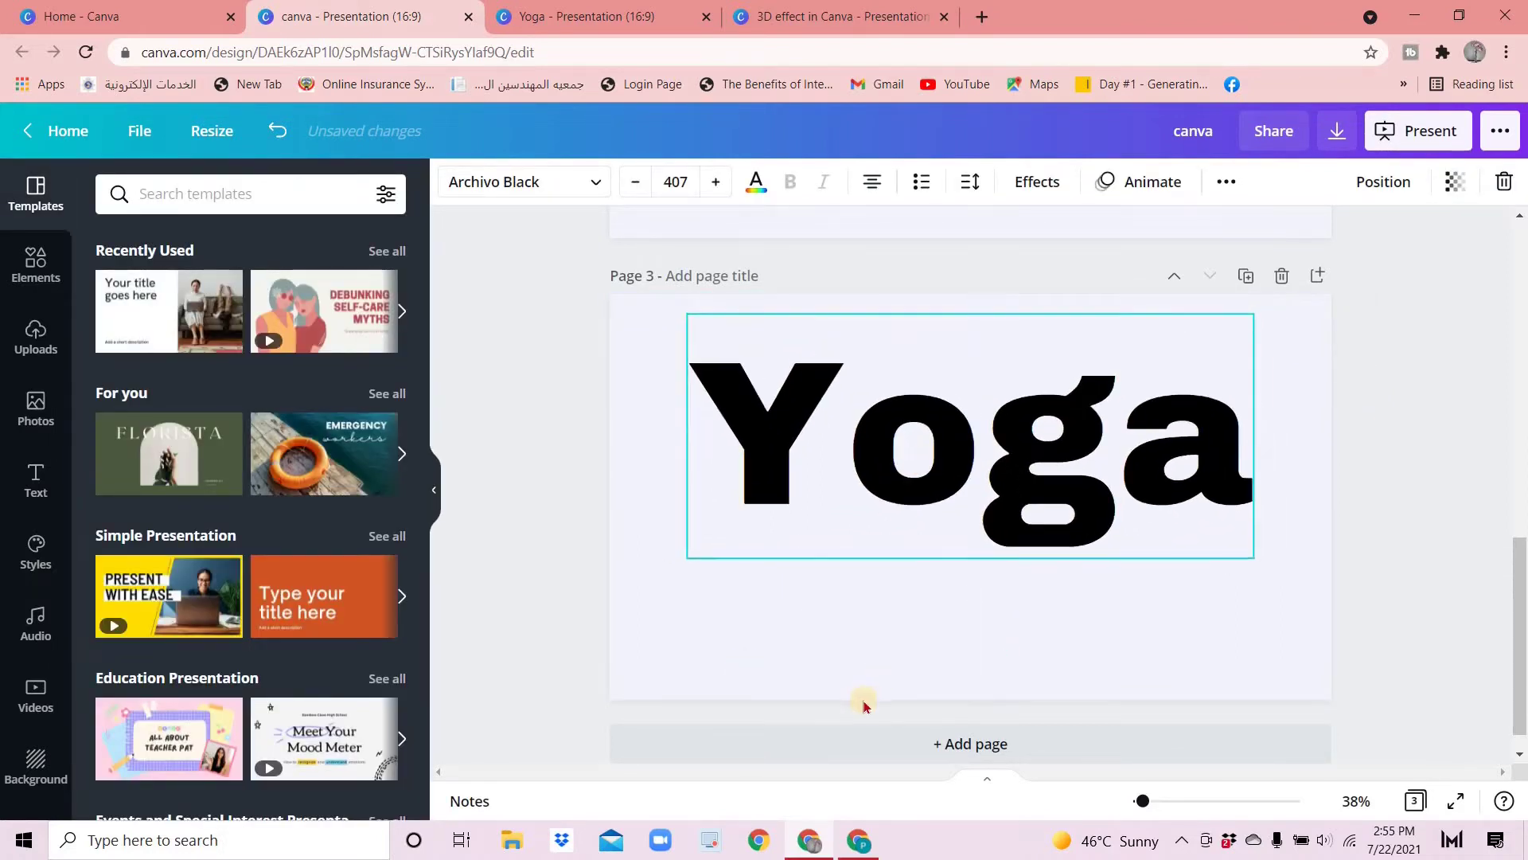
Search Photos for 'yoga' and filter the results to cut-outs only
left_click(34, 409)
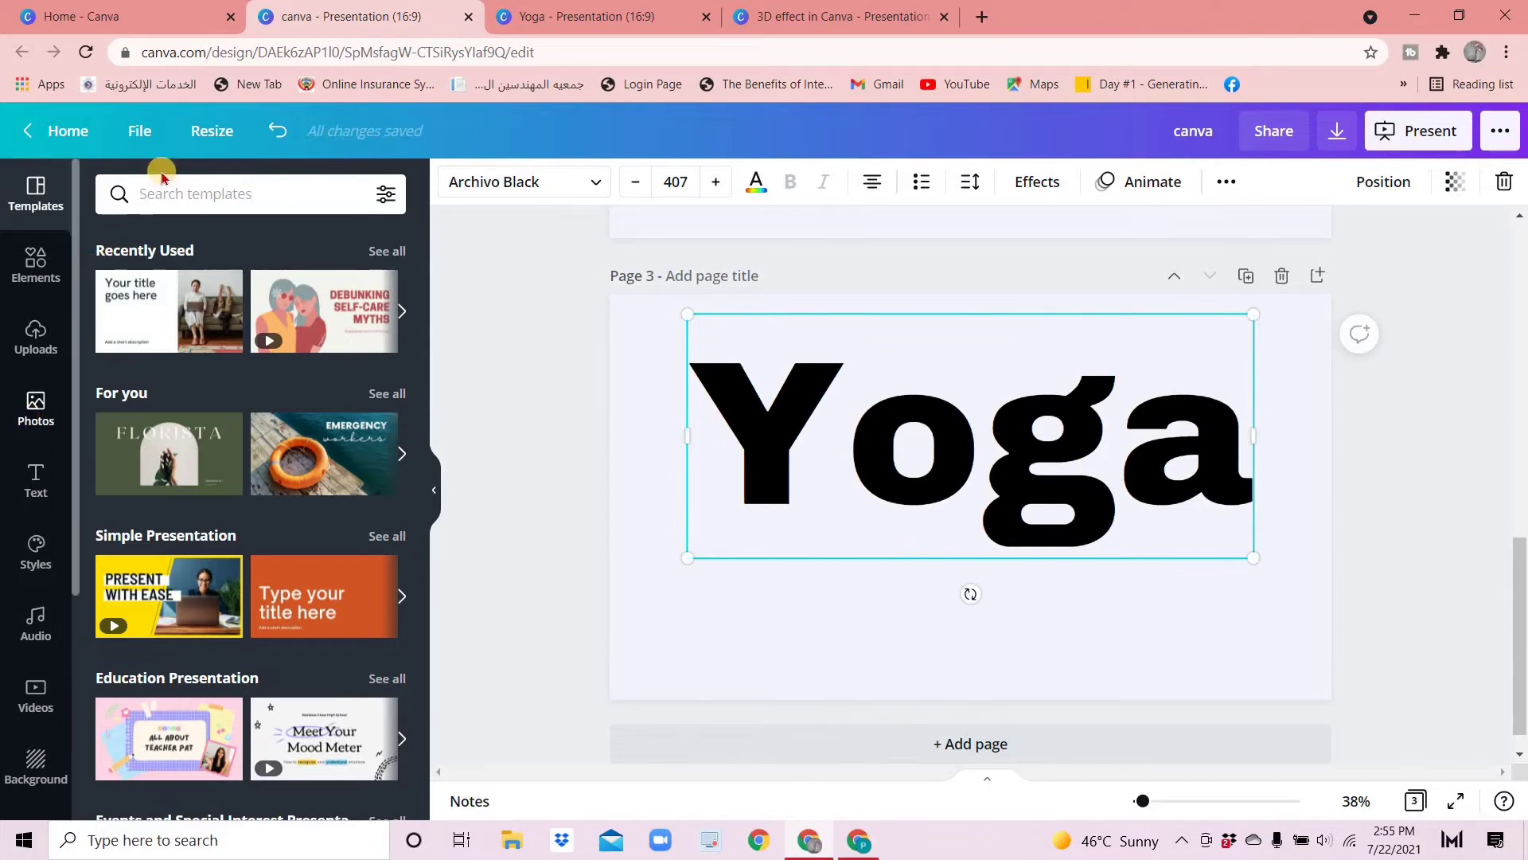
left_click(148, 192)
type("yoga")
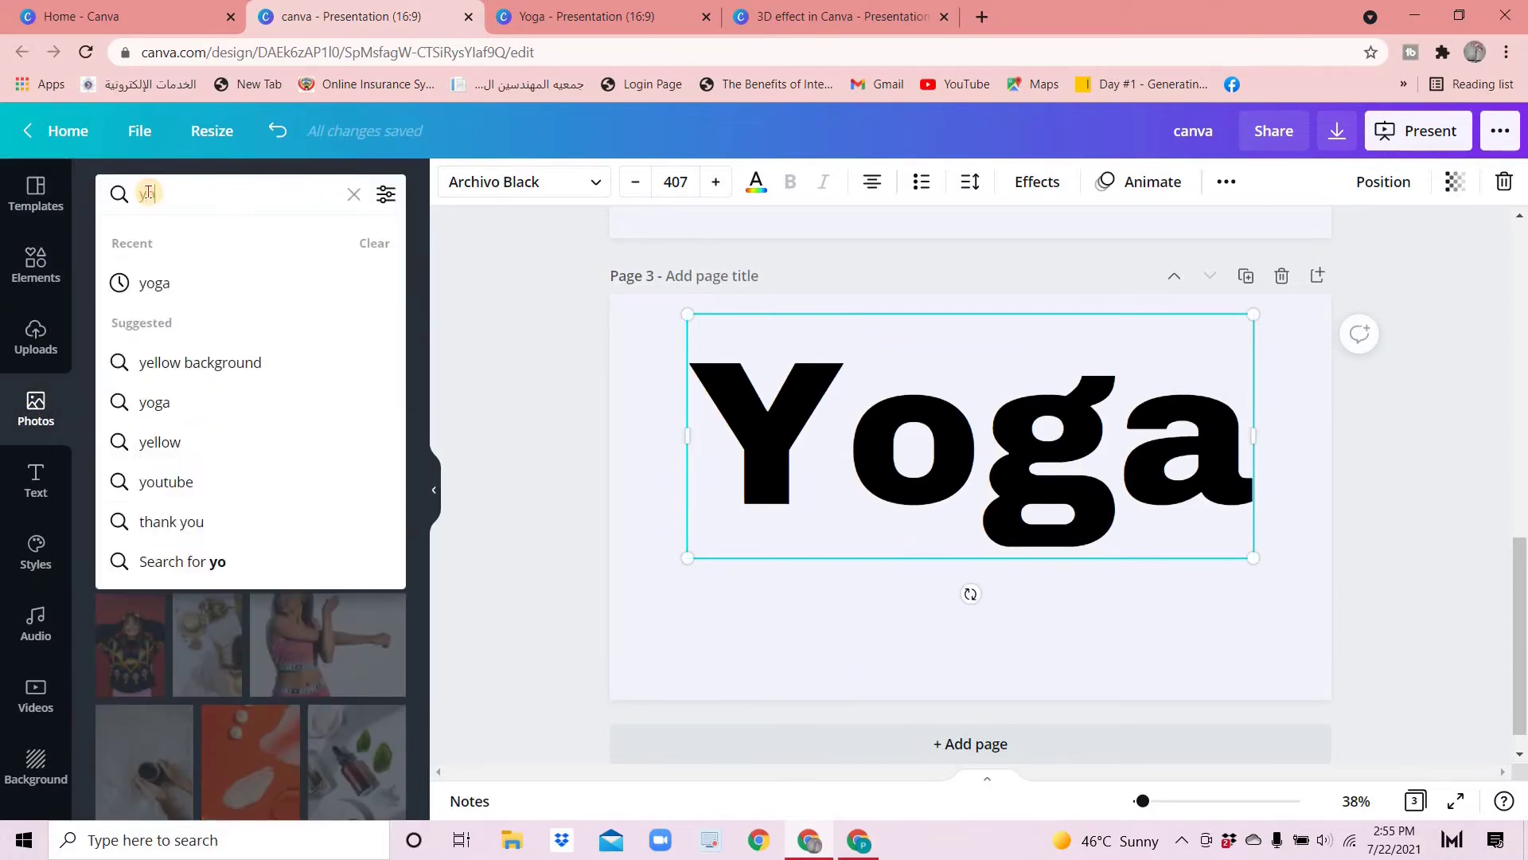
key("Return")
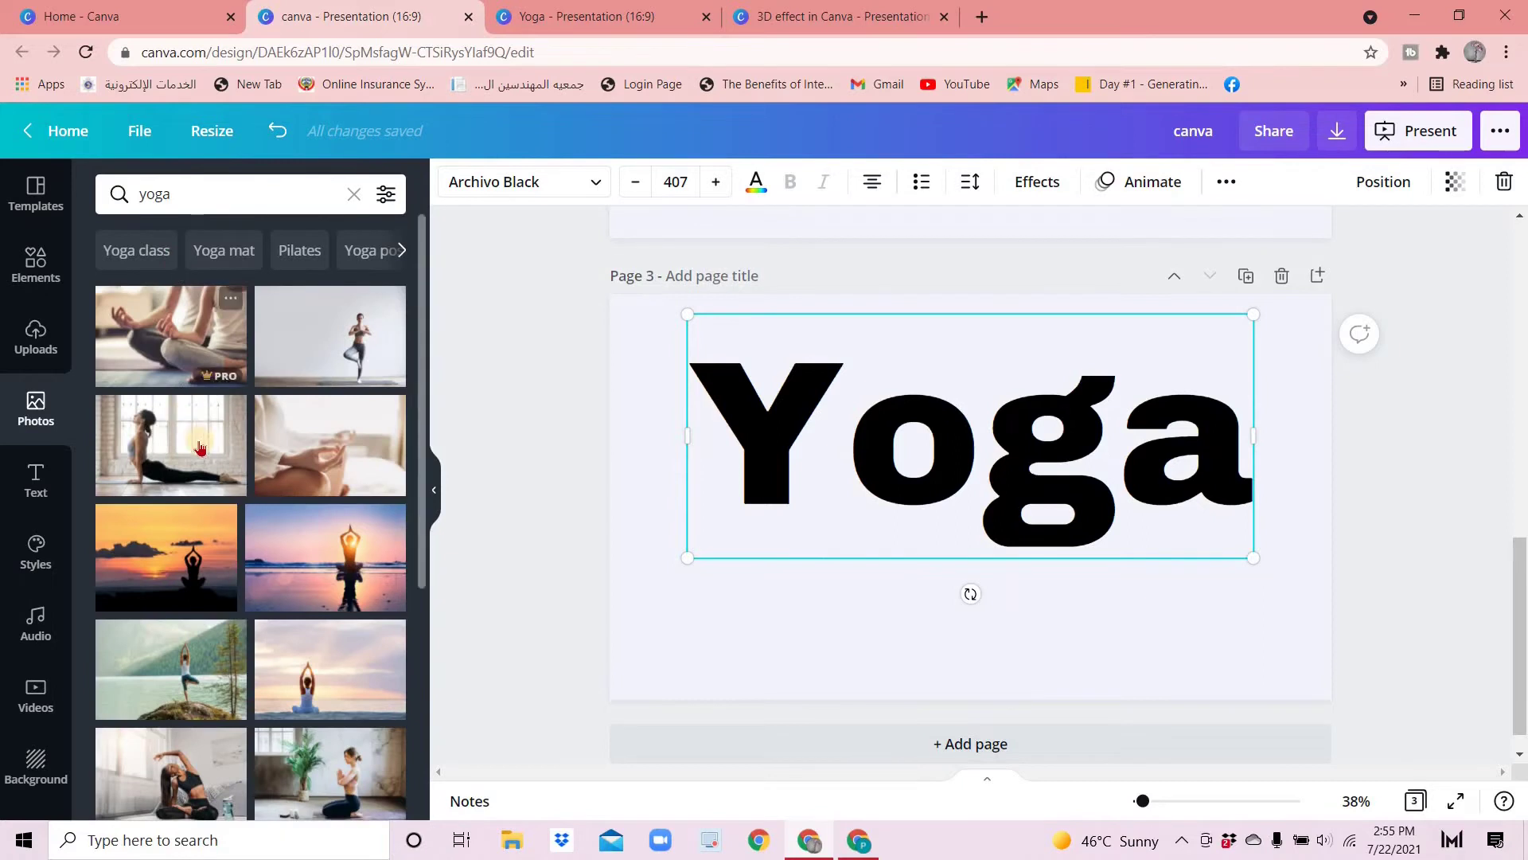
scroll(201, 555, "down", 3)
scroll(200, 561, "down", 3)
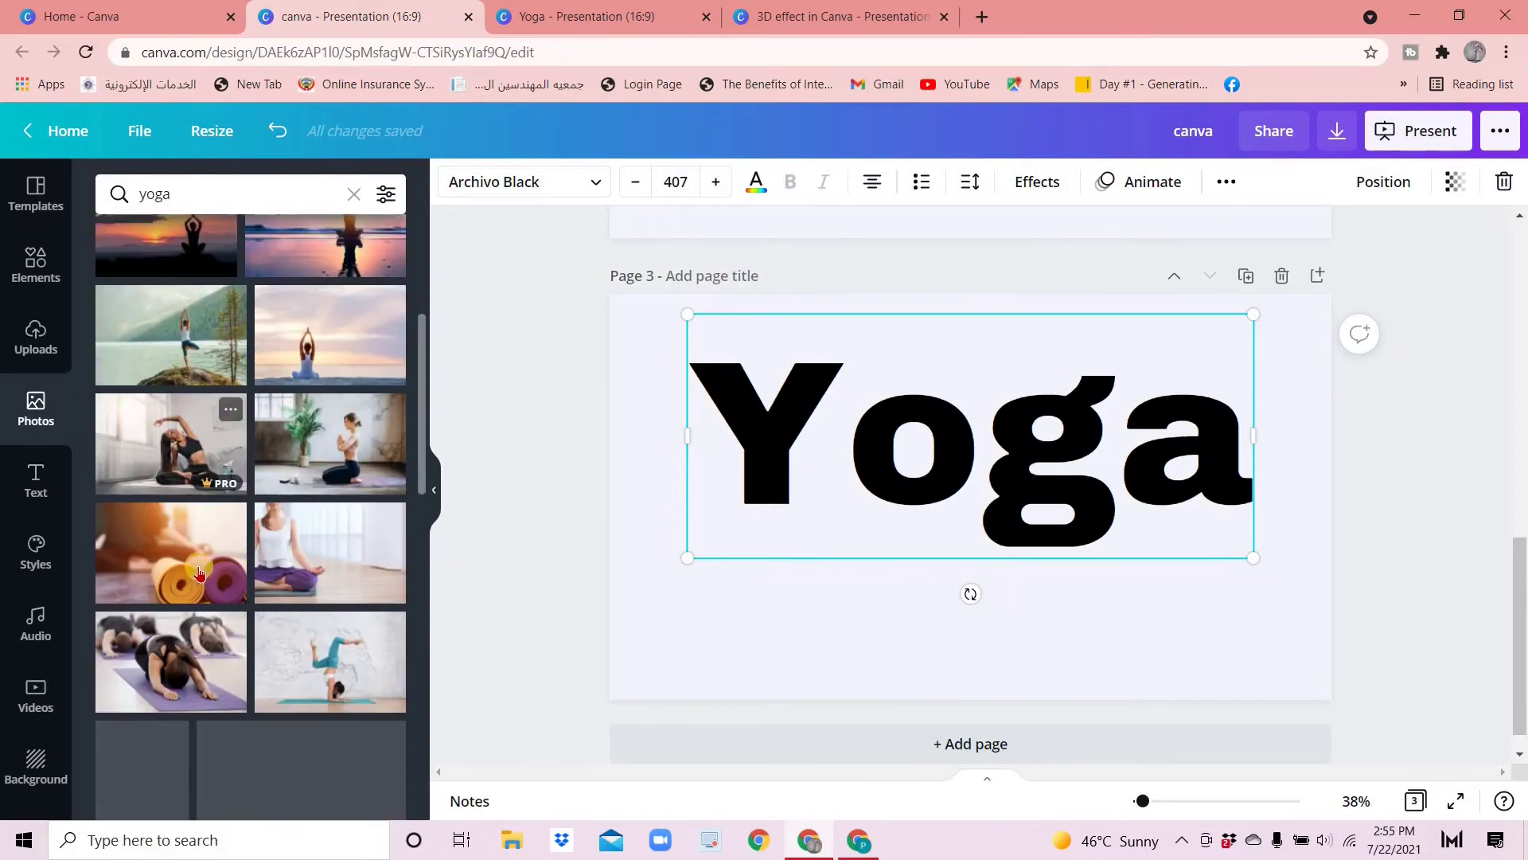
scroll(201, 574, "down", 3)
scroll(201, 577, "down", 3)
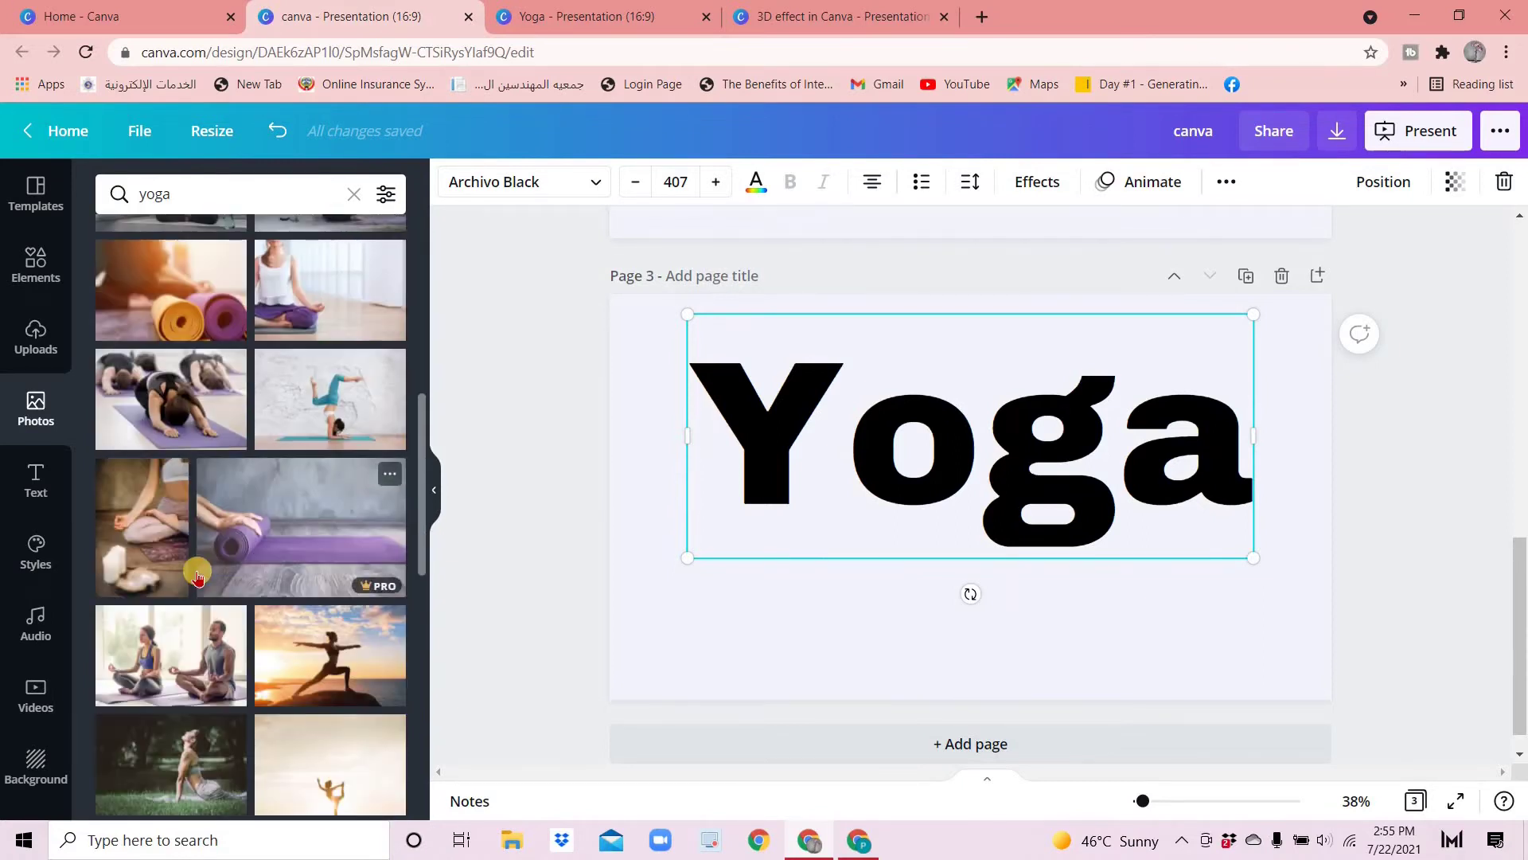
scroll(201, 537, "up", 5)
scroll(275, 358, "up", 5)
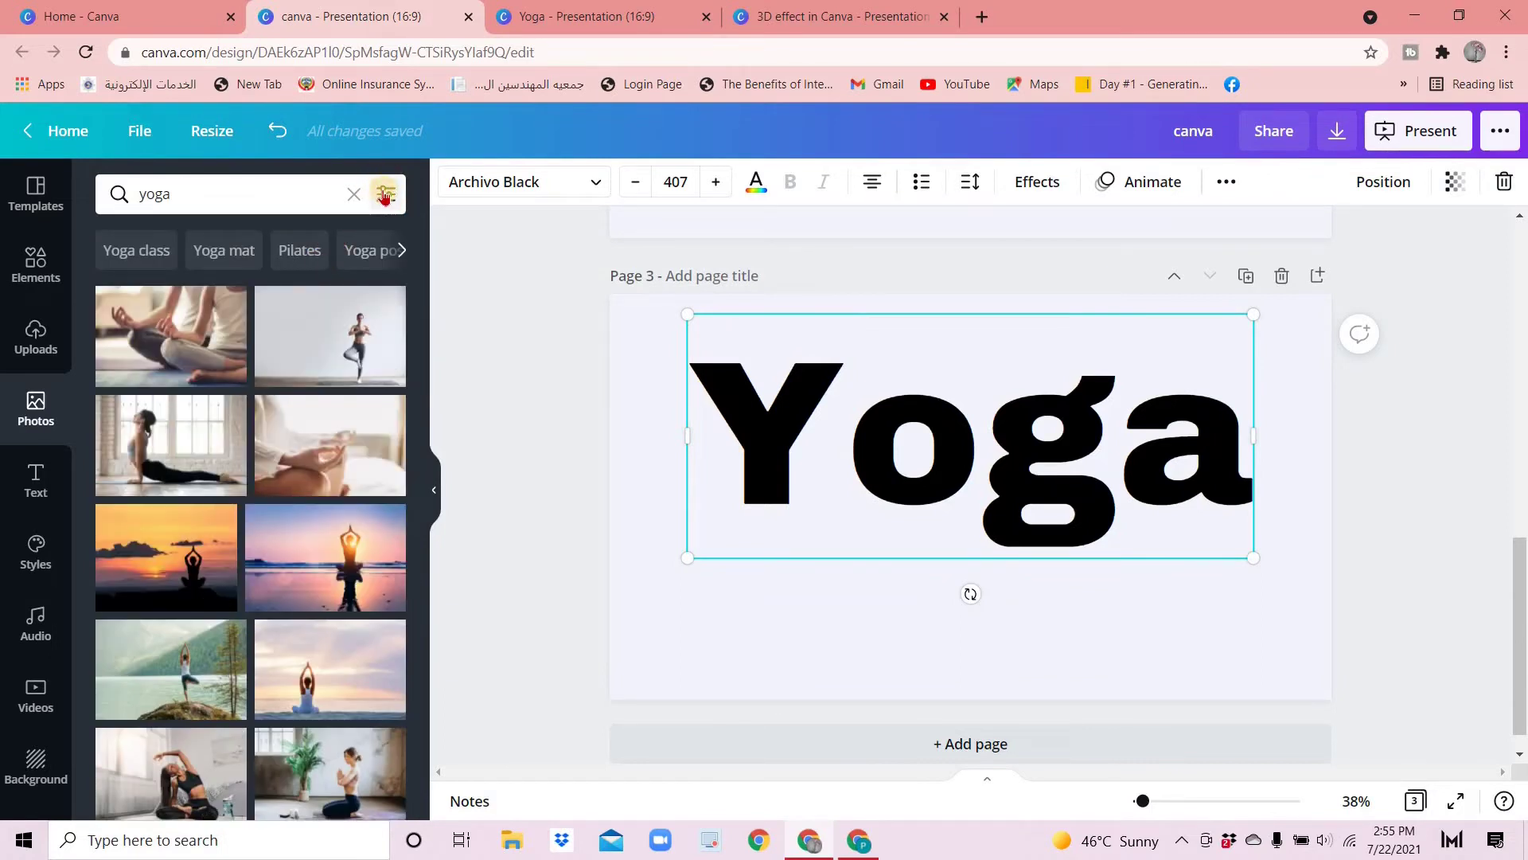
left_click(386, 195)
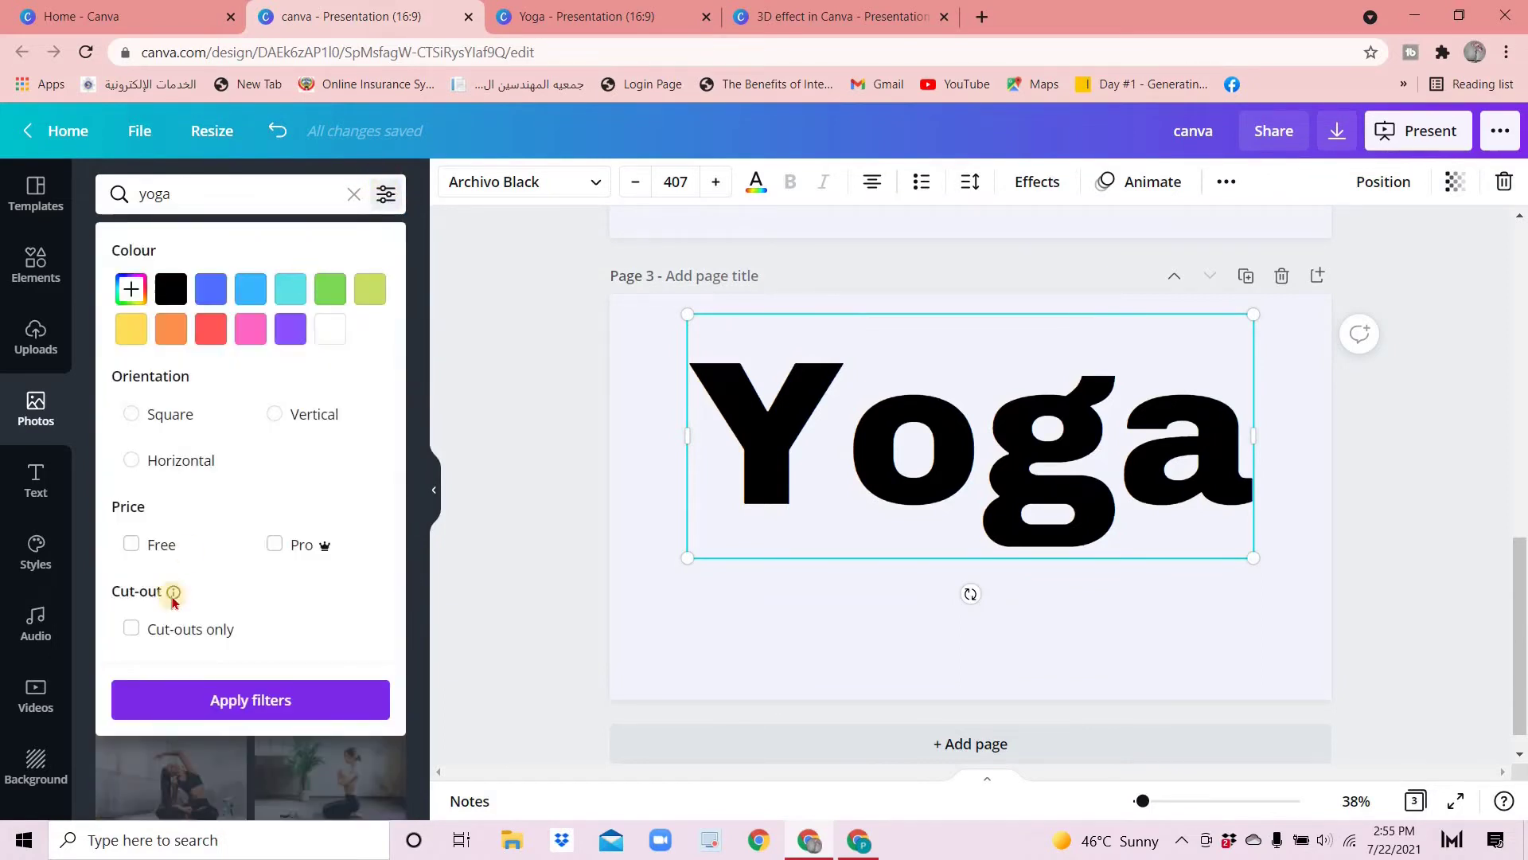
left_click(132, 629)
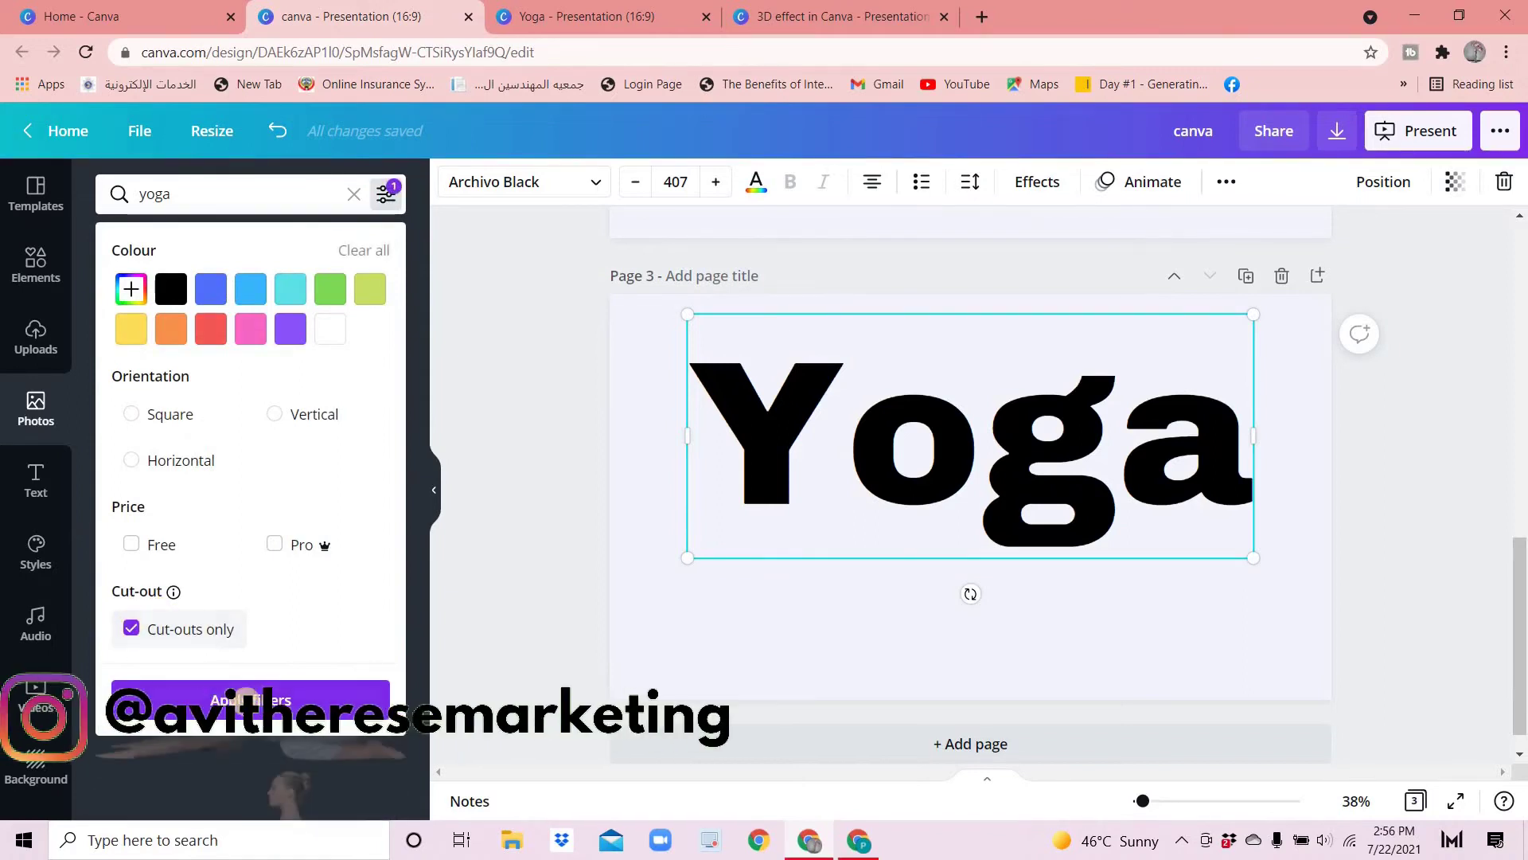
left_click(250, 700)
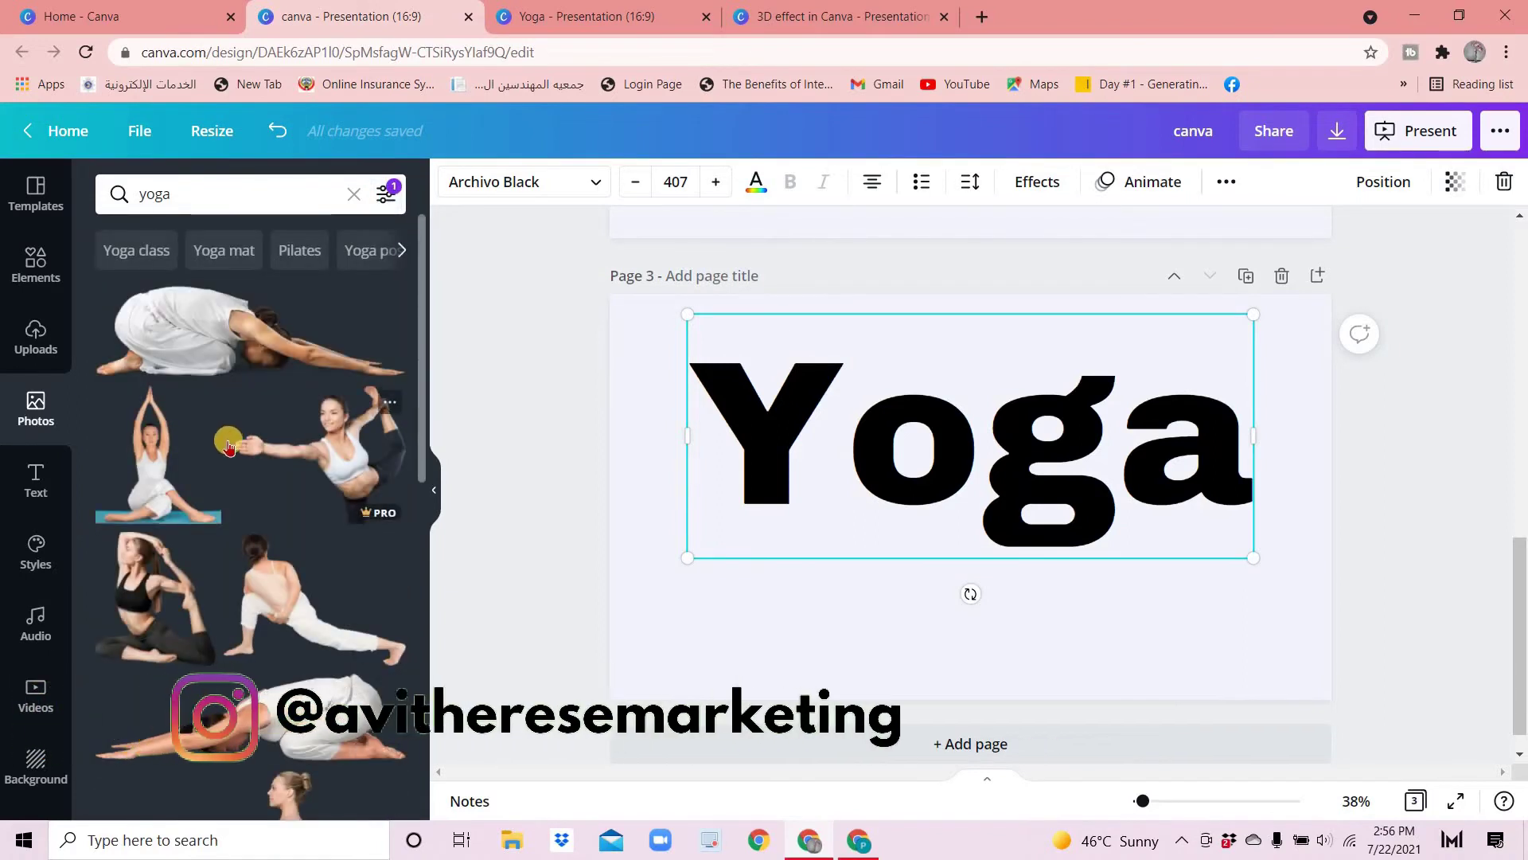
scroll(238, 425, "down", 5)
scroll(221, 457, "down", 5)
scroll(221, 457, "down", 5)
scroll(217, 459, "down", 5)
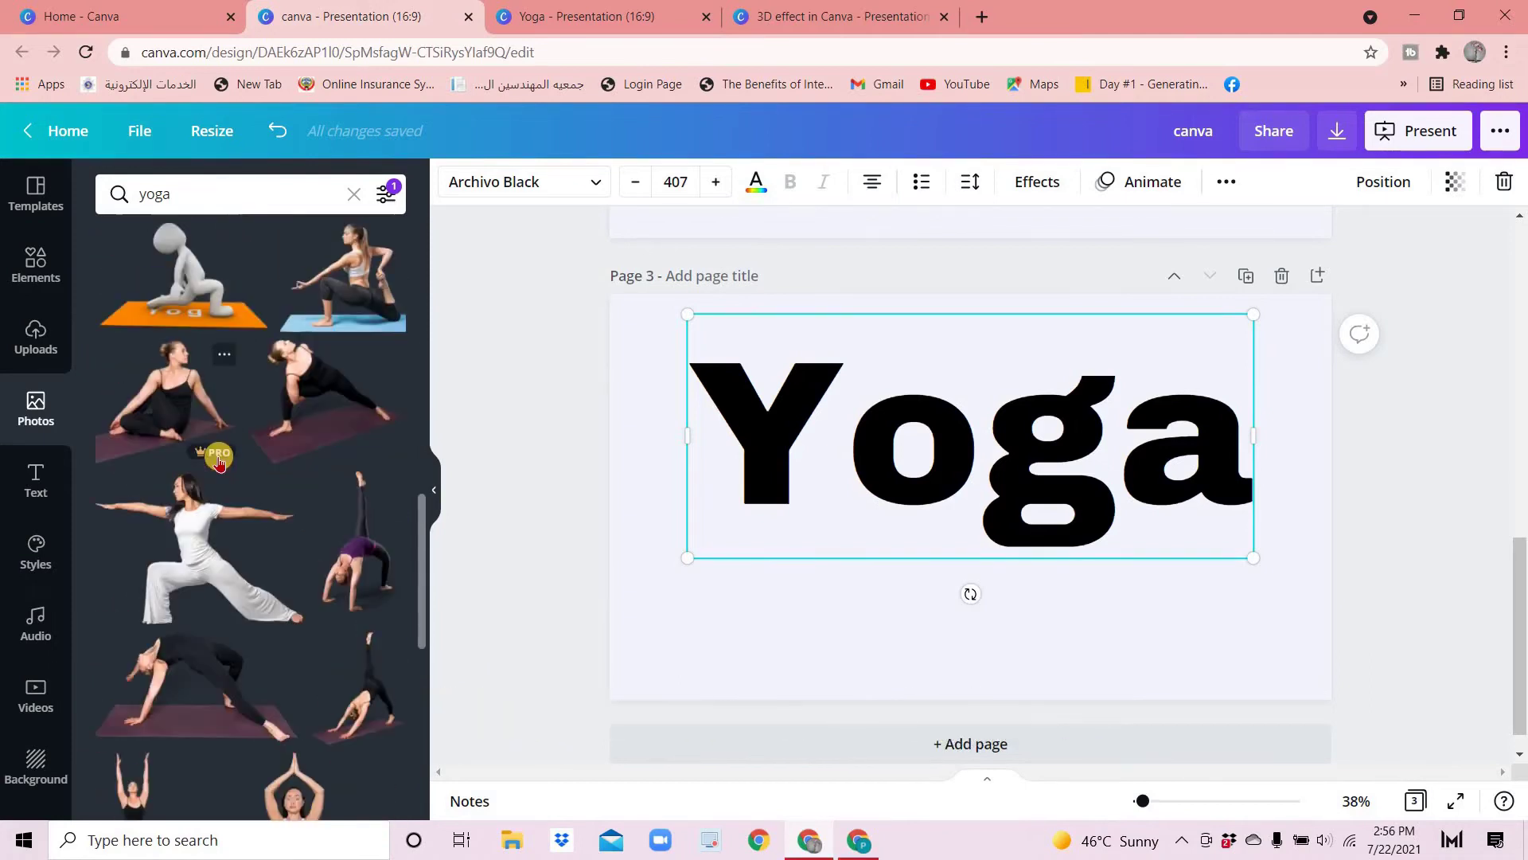
scroll(217, 464, "down", 5)
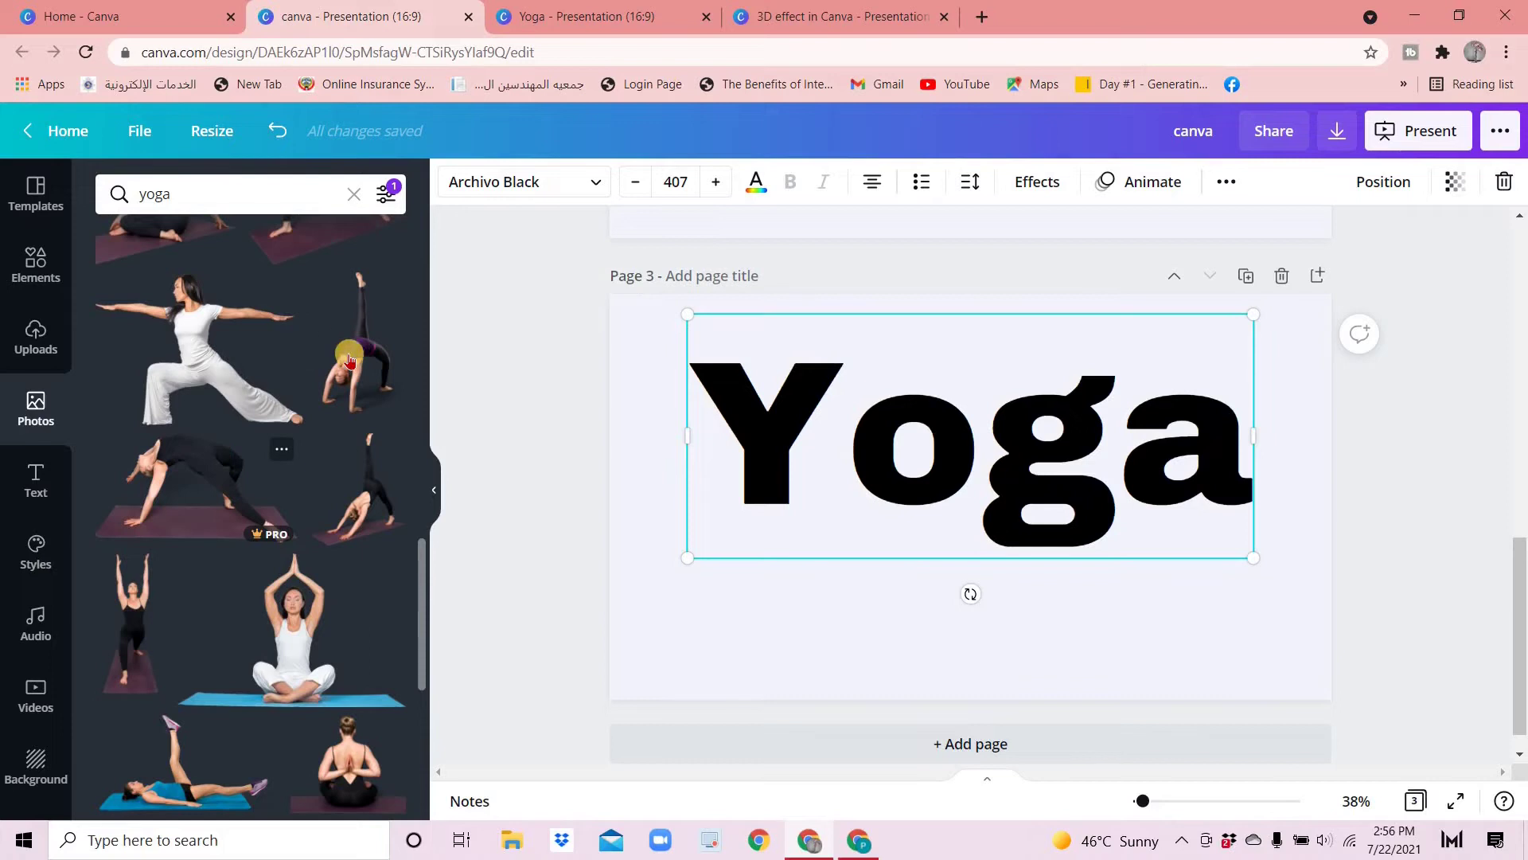
mouse_move(359, 547)
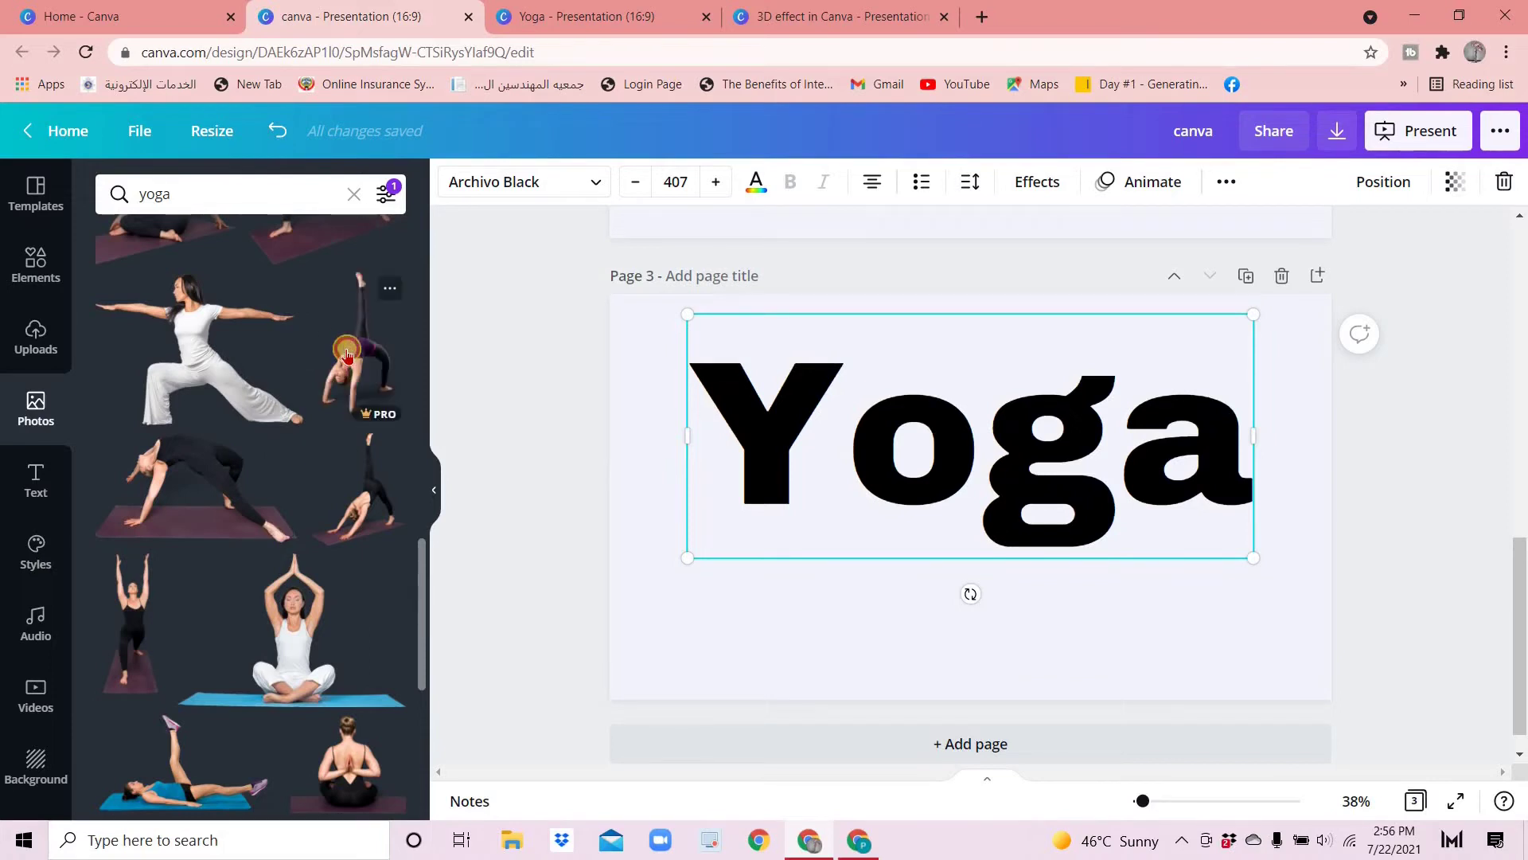
Add the wheel-pose cut-out and enlarge it below 'Yoga', raised leg rising through the letters
left_click(345, 354)
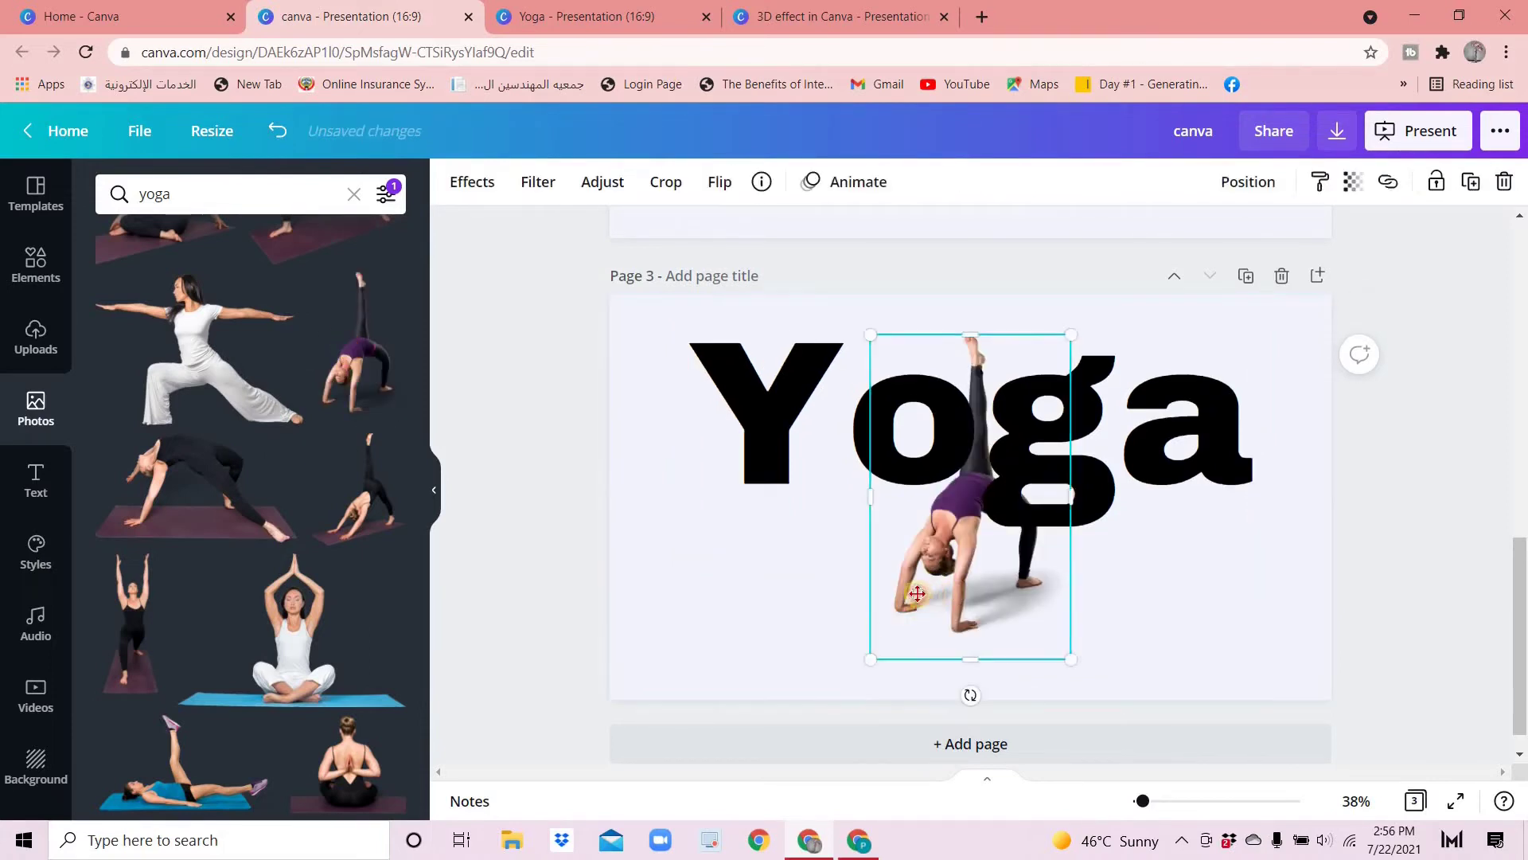
left_click_drag(917, 593, 888, 597)
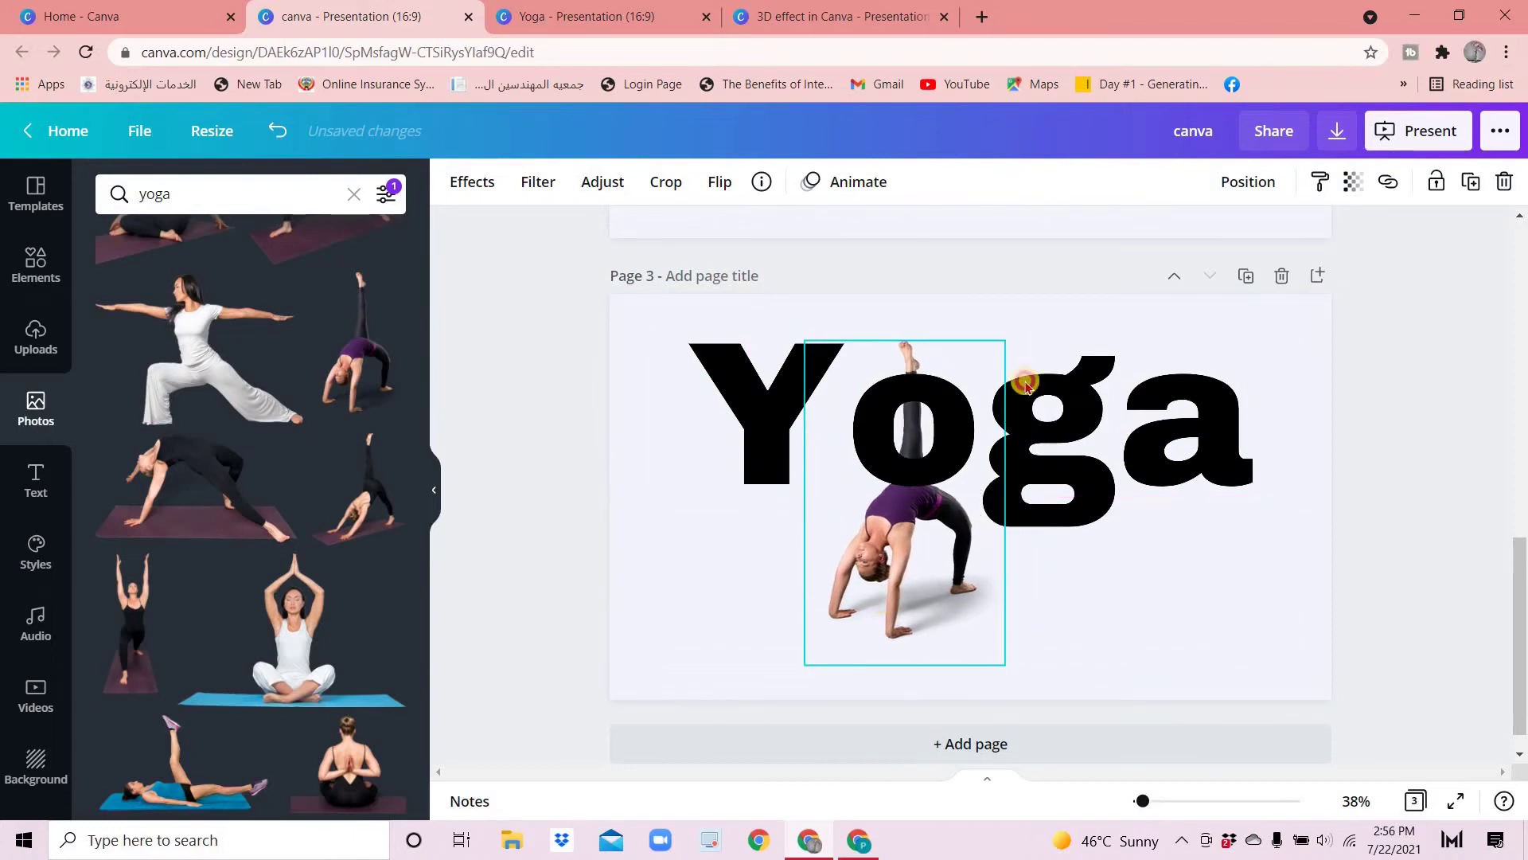
left_click_drag(1030, 300, 1042, 284)
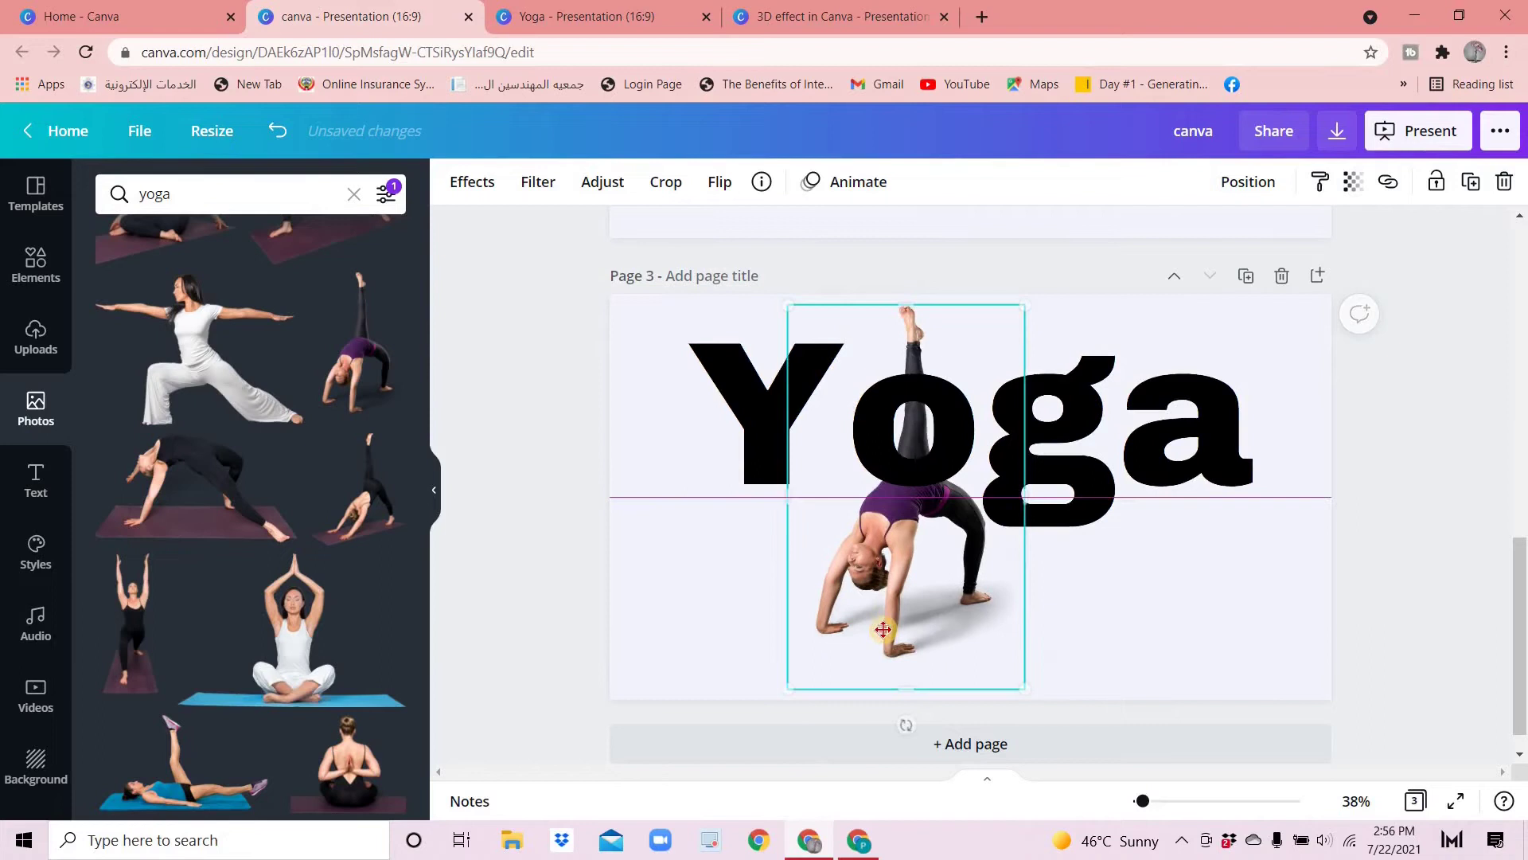
left_click_drag(881, 616, 861, 662)
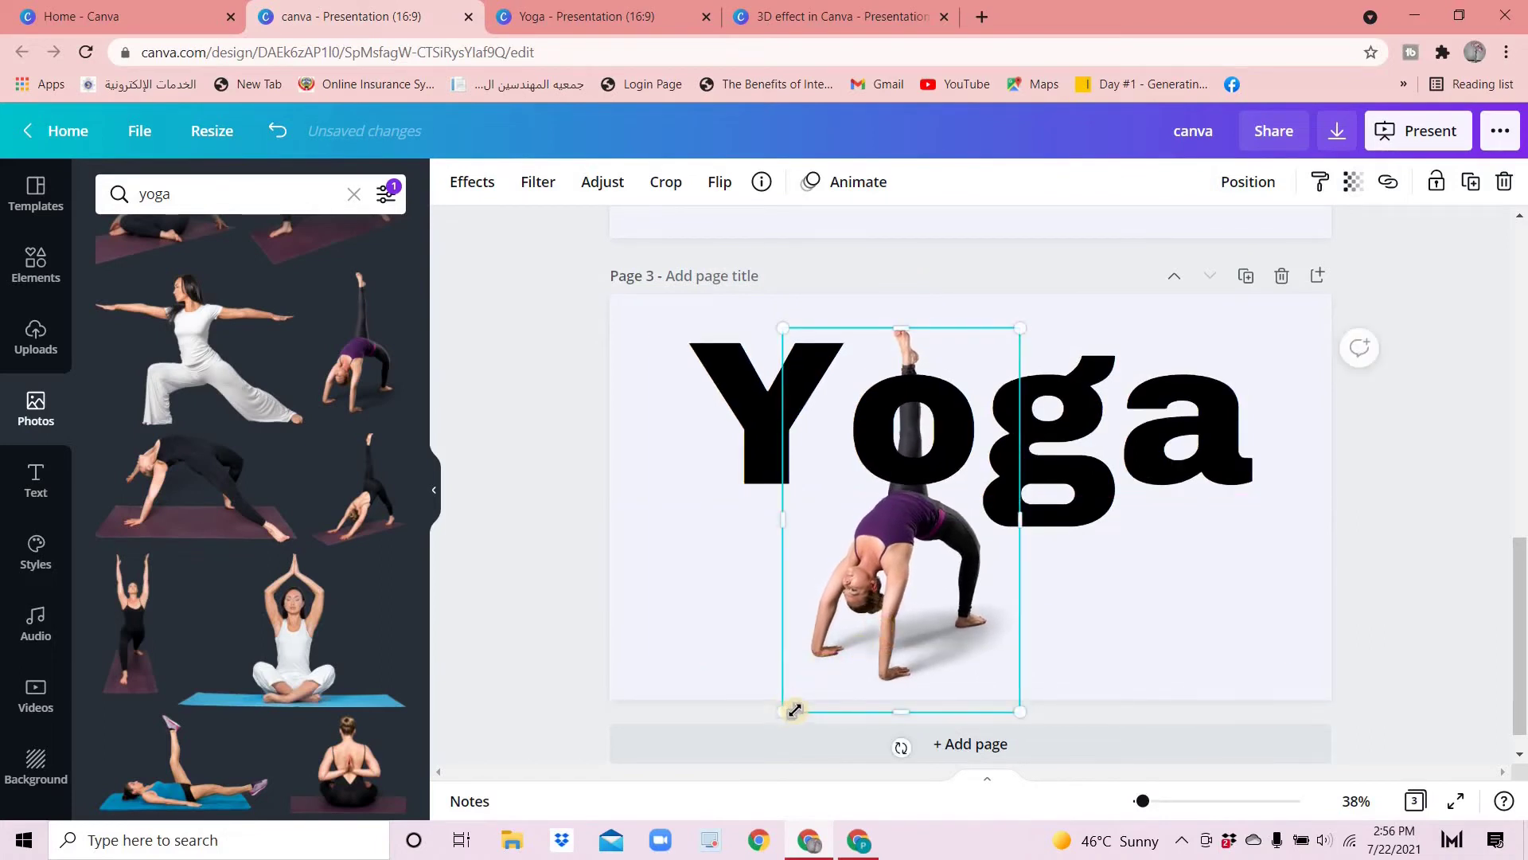
left_click_drag(783, 719, 776, 724)
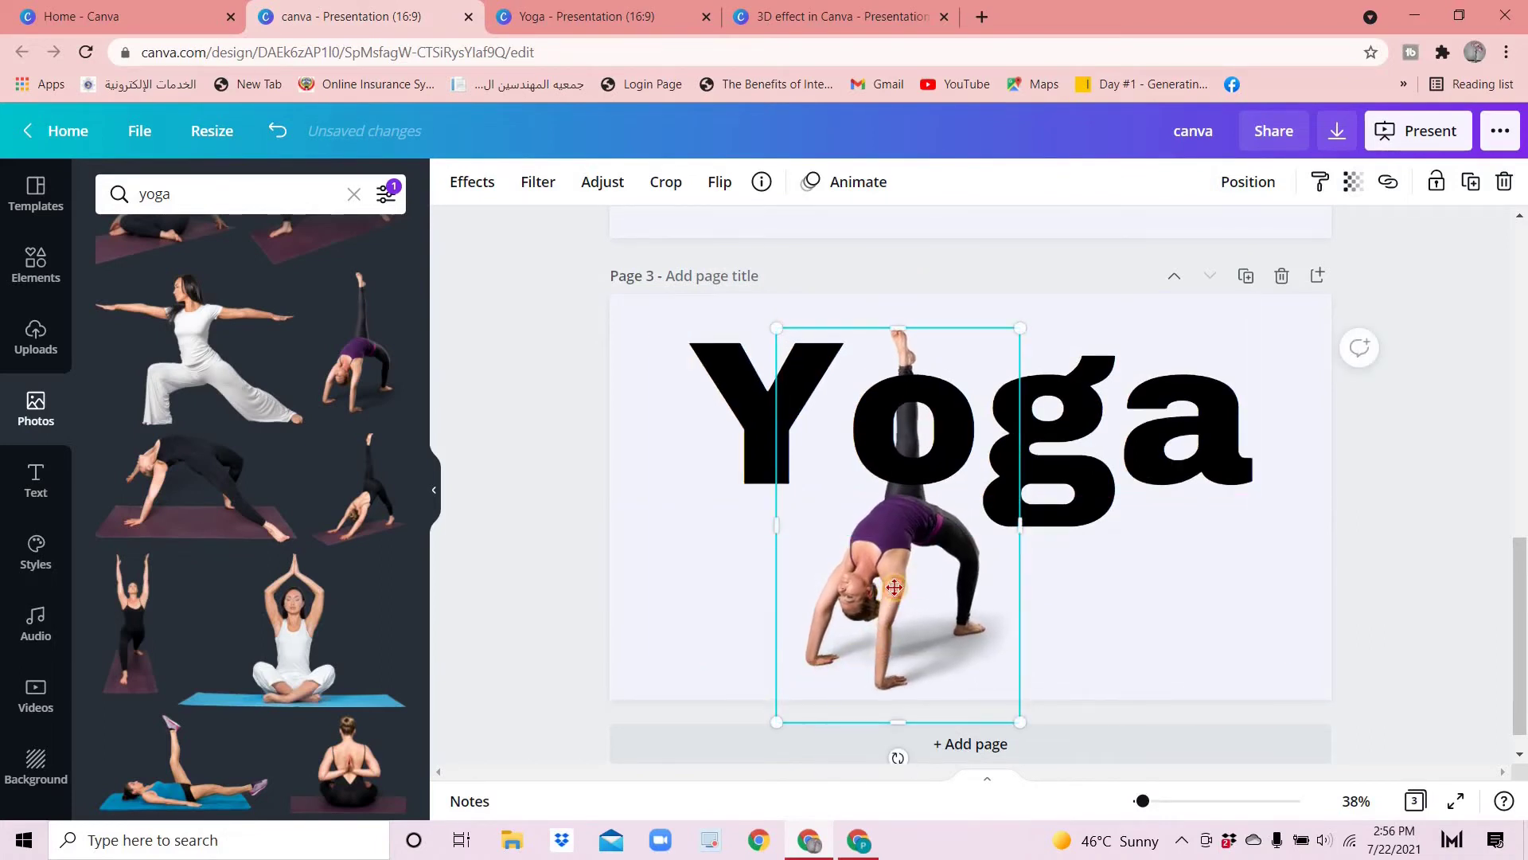
left_click_drag(893, 589, 893, 594)
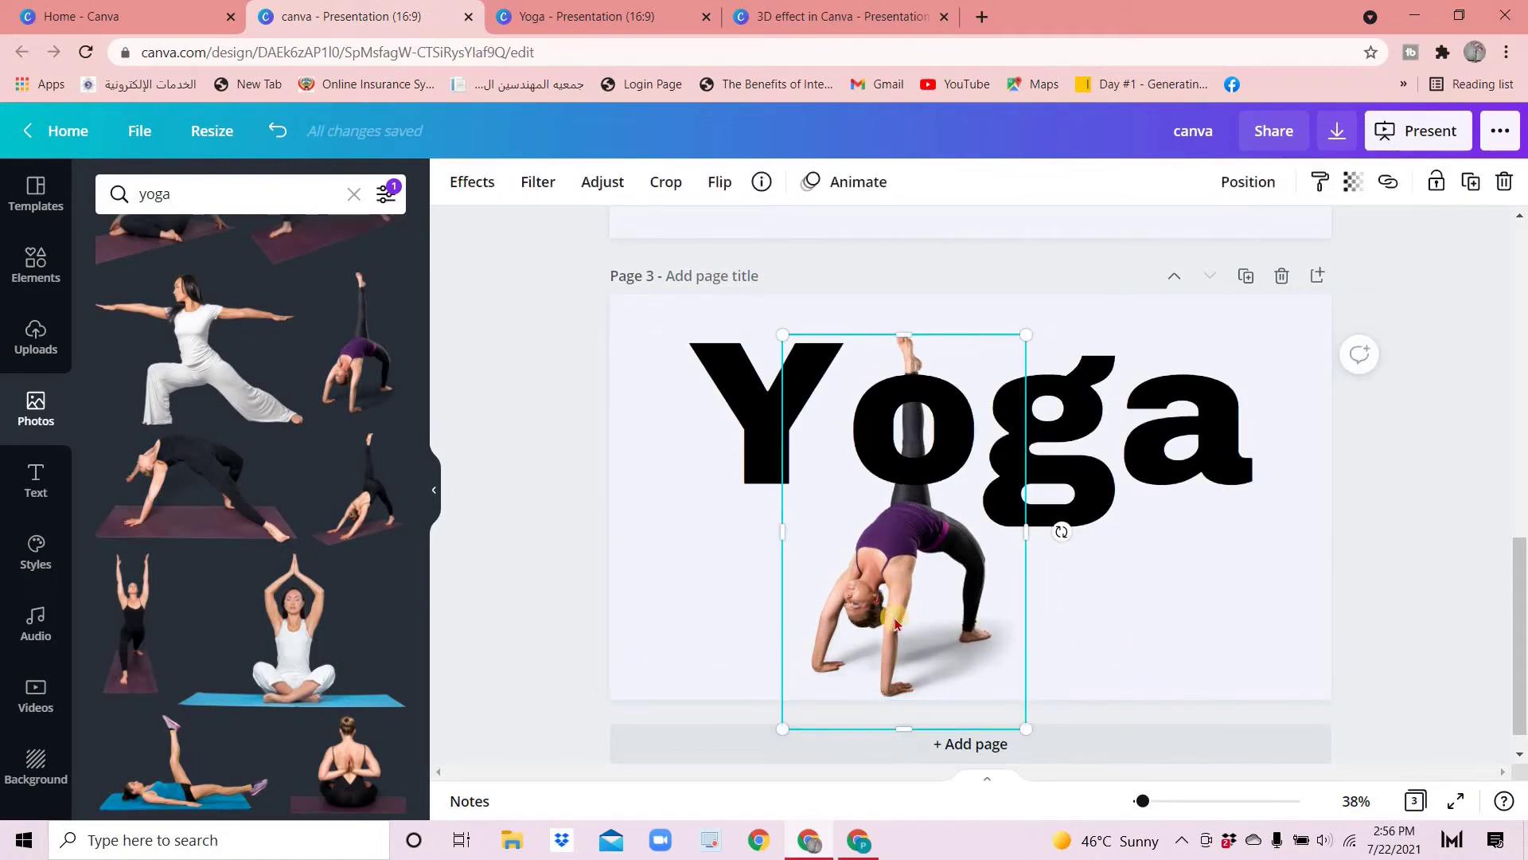
left_click_drag(895, 622, 871, 642)
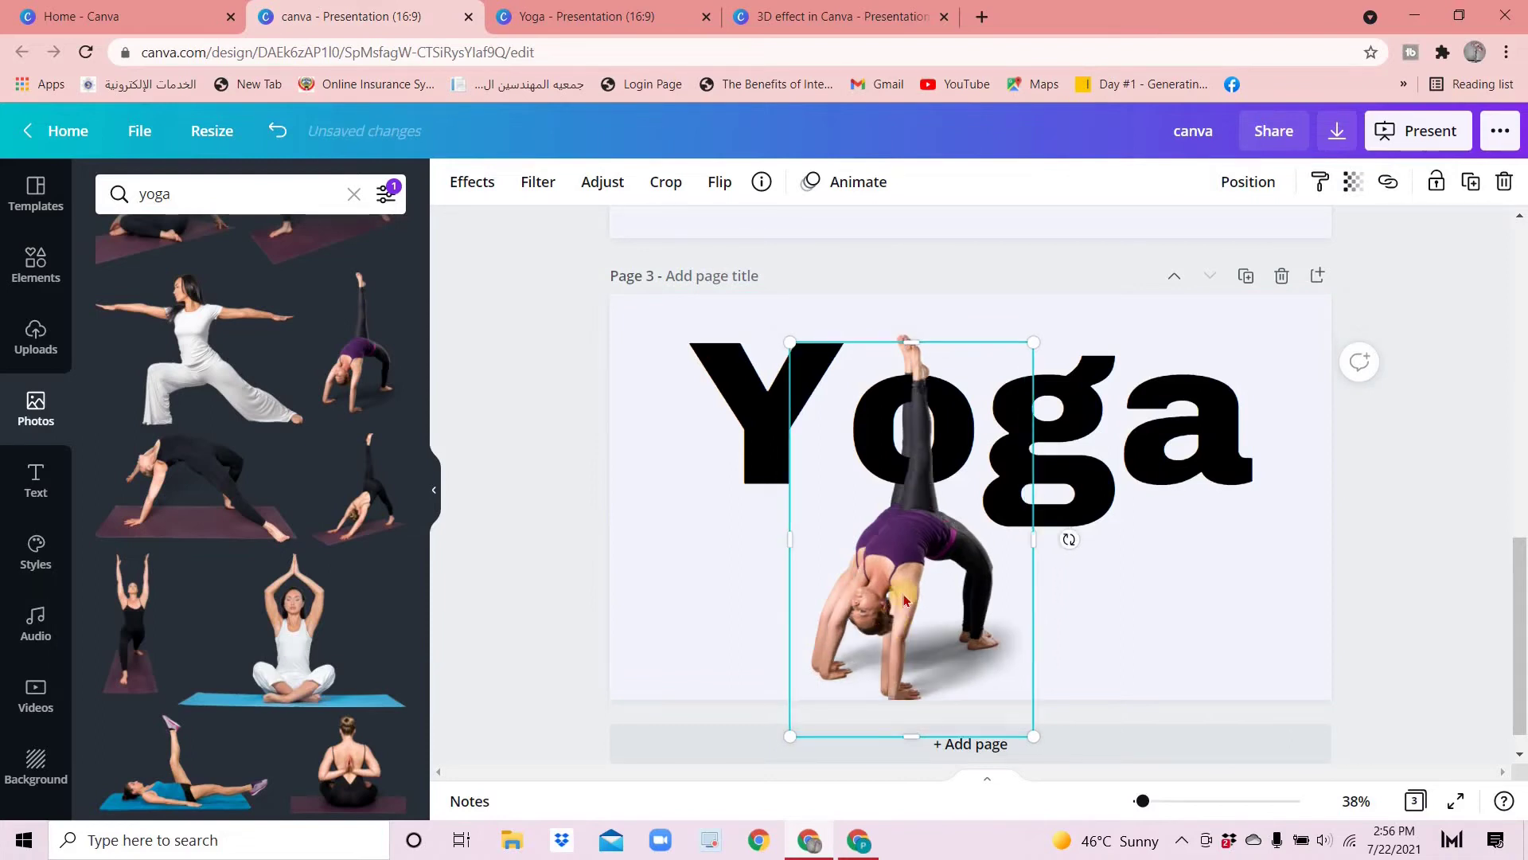
Duplicate the wheel-pose photo and align the copy exactly over the original
key("ctrl+d")
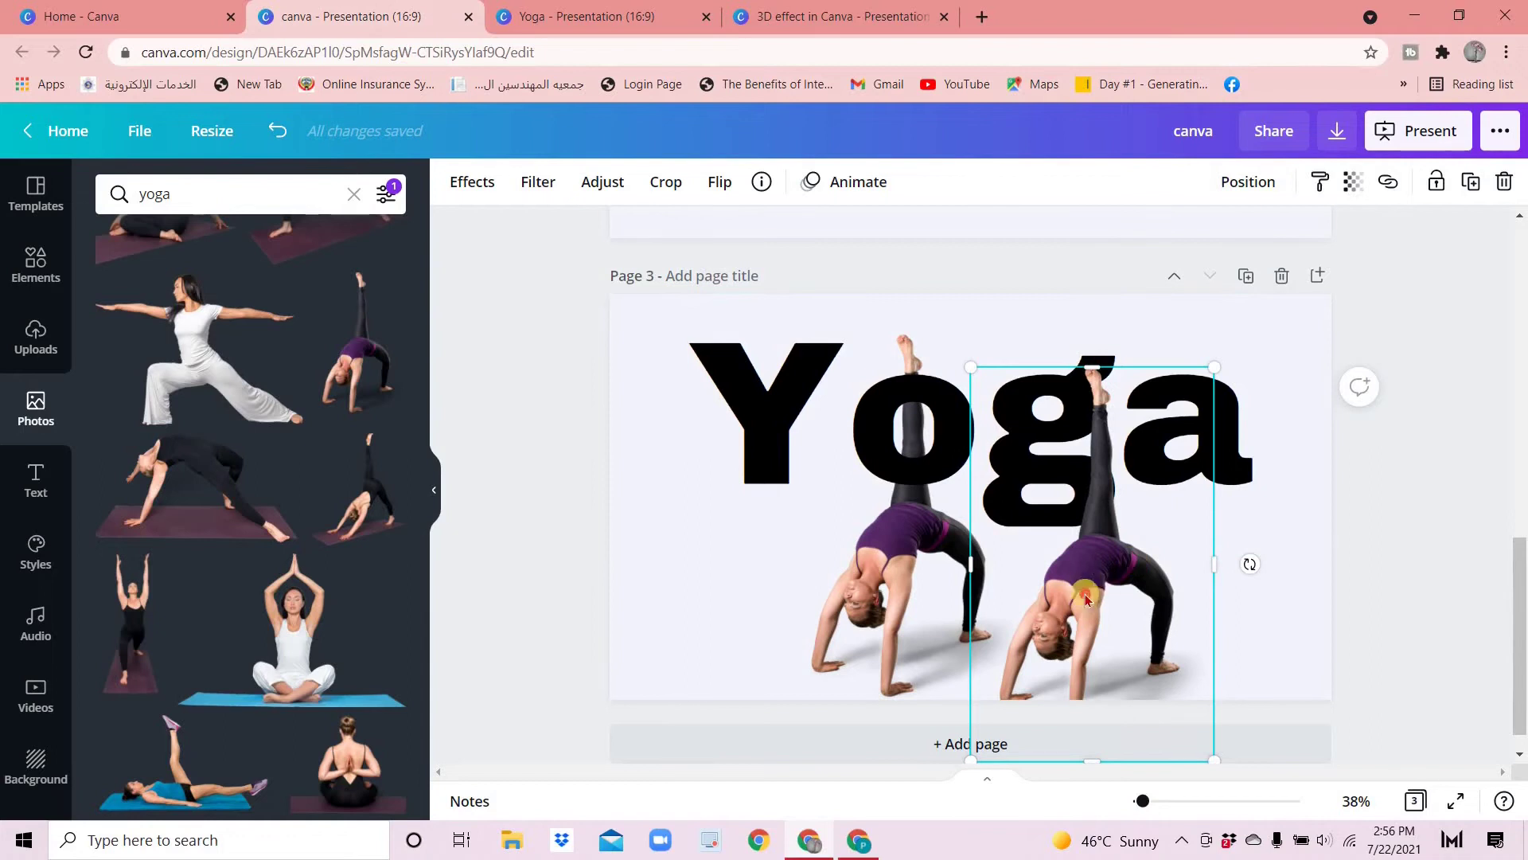
mouse_move(982, 581)
left_mouse_down()
mouse_move(895, 577)
mouse_move(892, 560)
left_mouse_up()
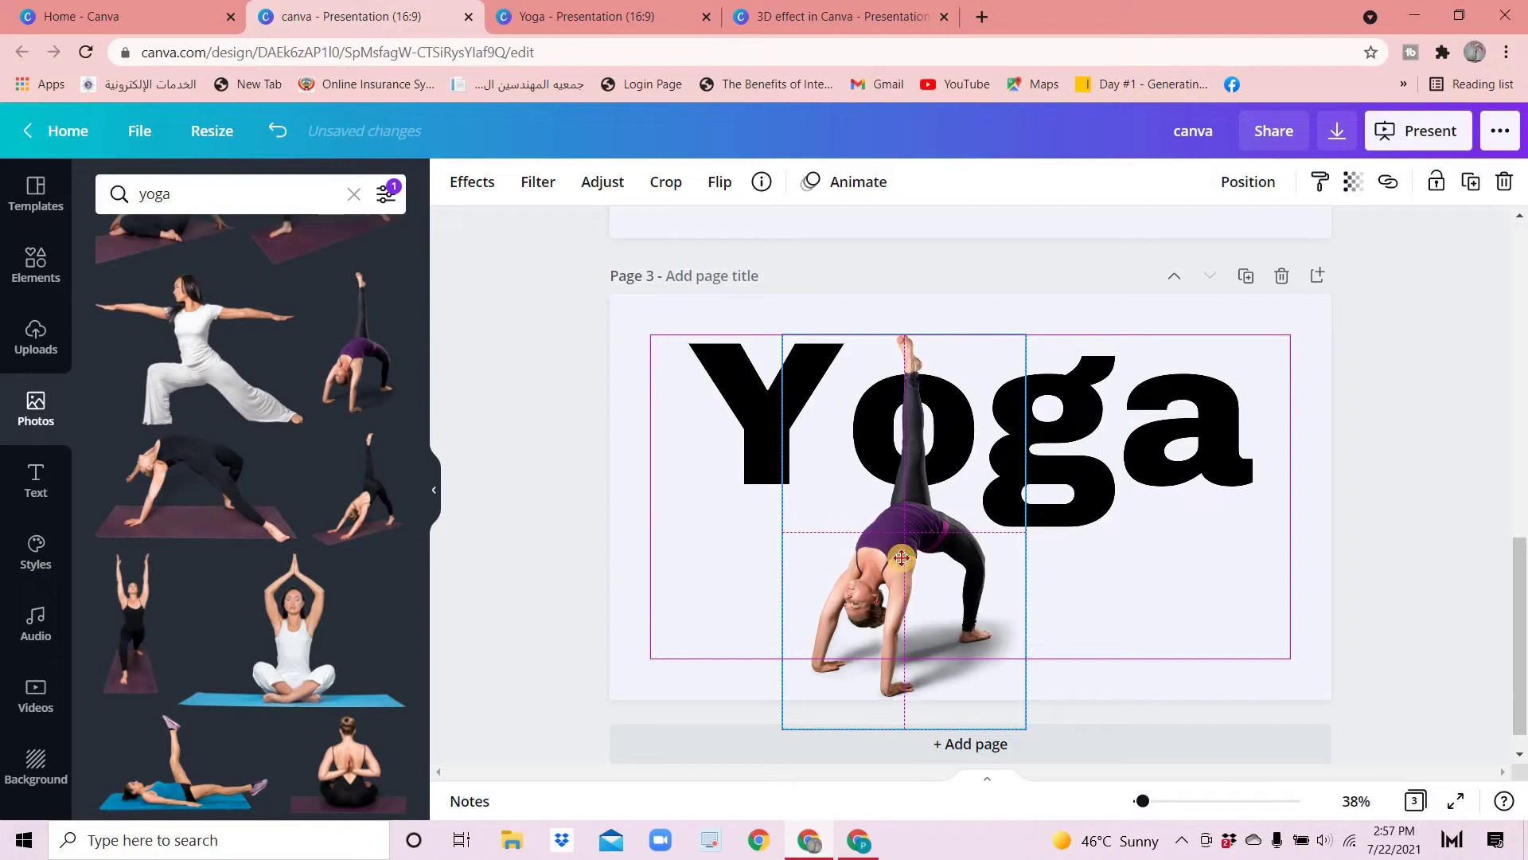
left_click_drag(981, 609, 981, 609)
left_click(1135, 658)
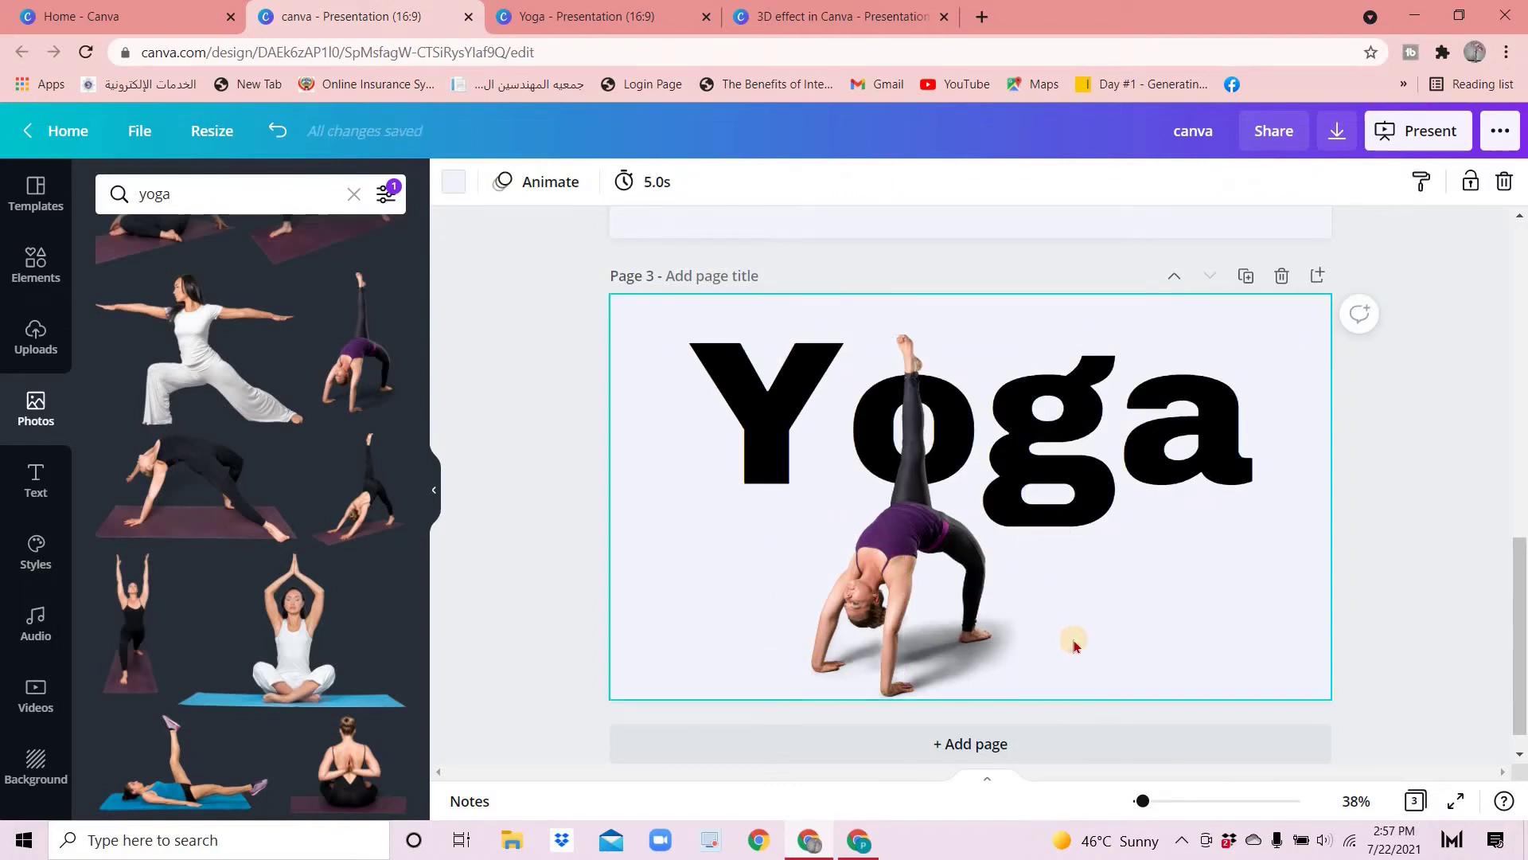
Crop the top of the front yoga photo down to just below the letters
left_click(893, 573)
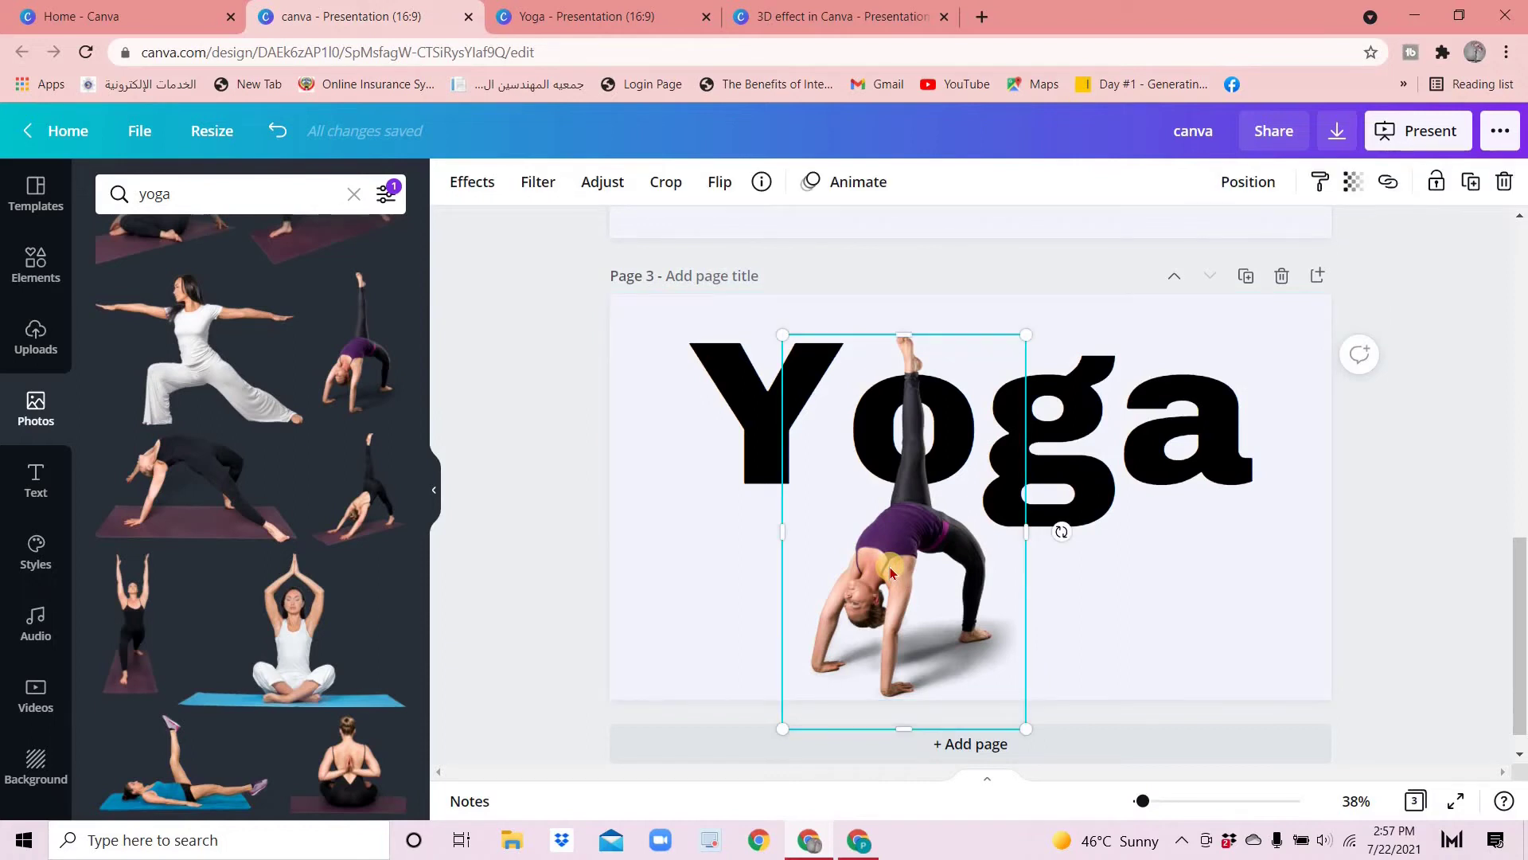
left_click_drag(908, 340, 915, 444)
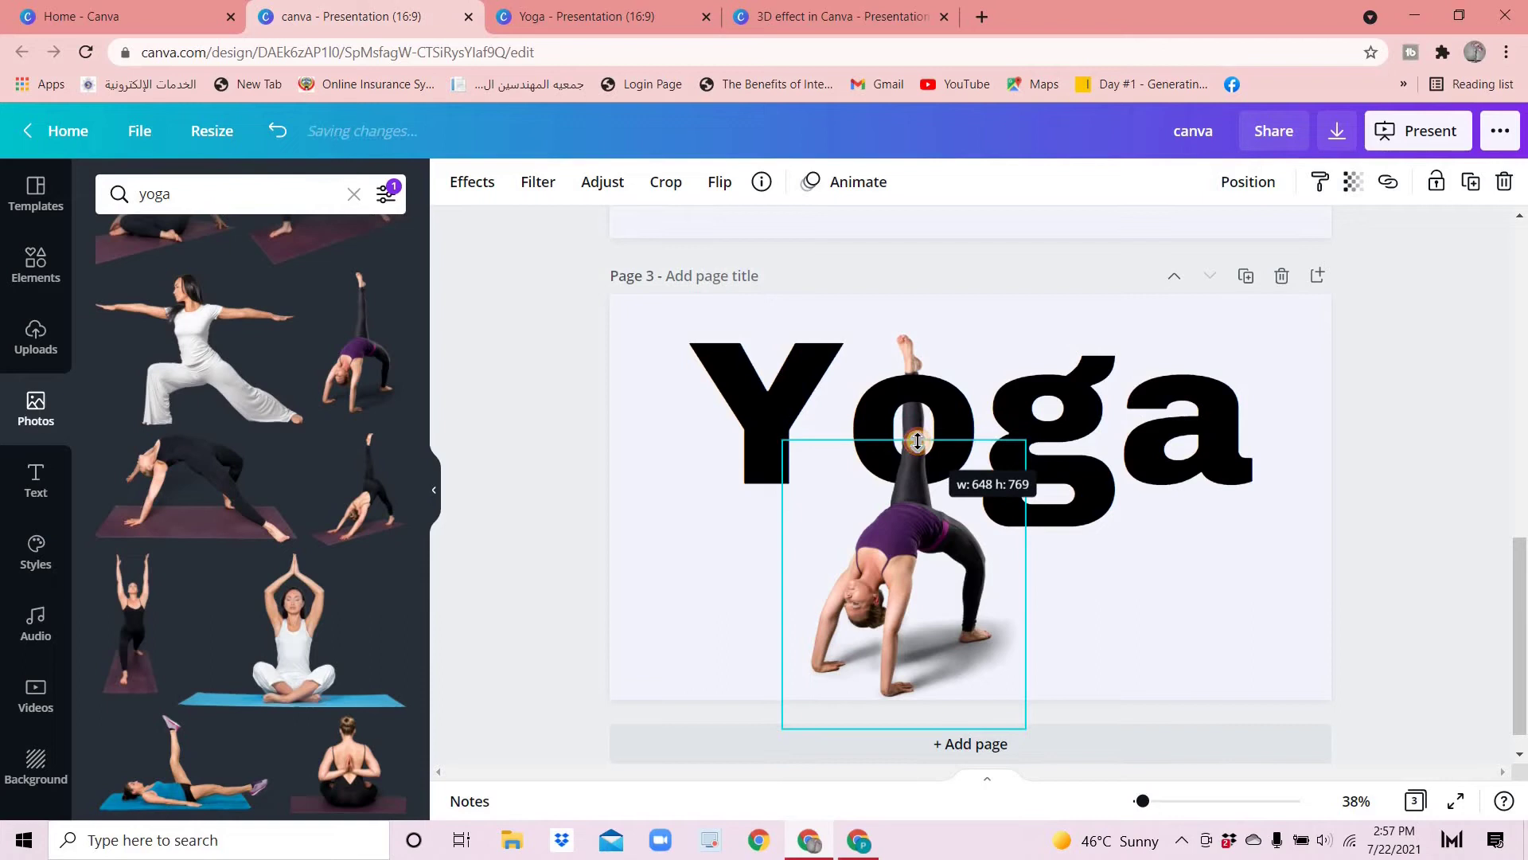
left_click(1169, 641)
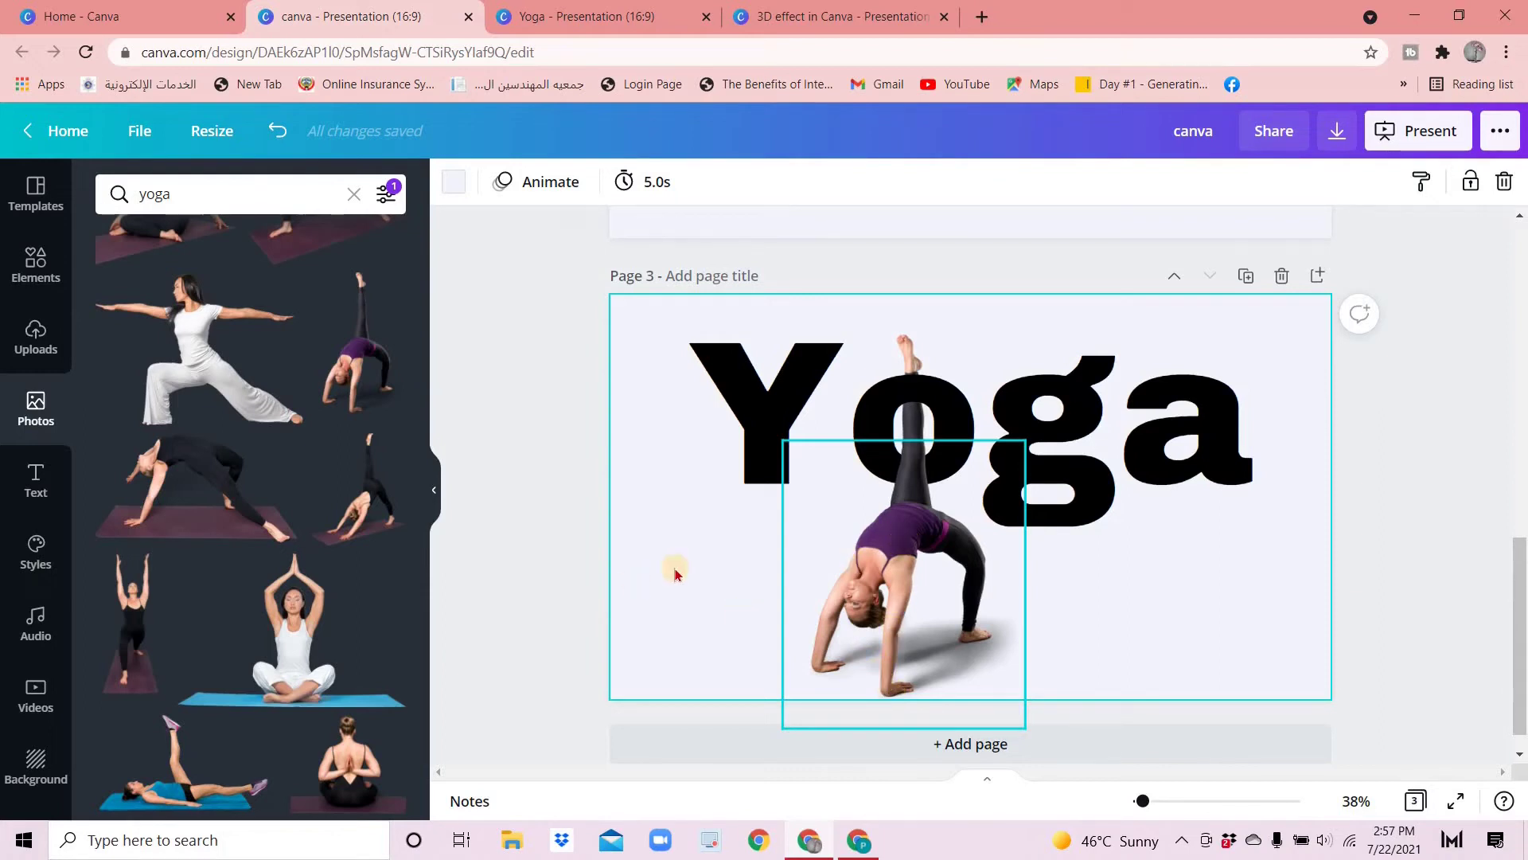
left_click(711, 593)
left_click(898, 571)
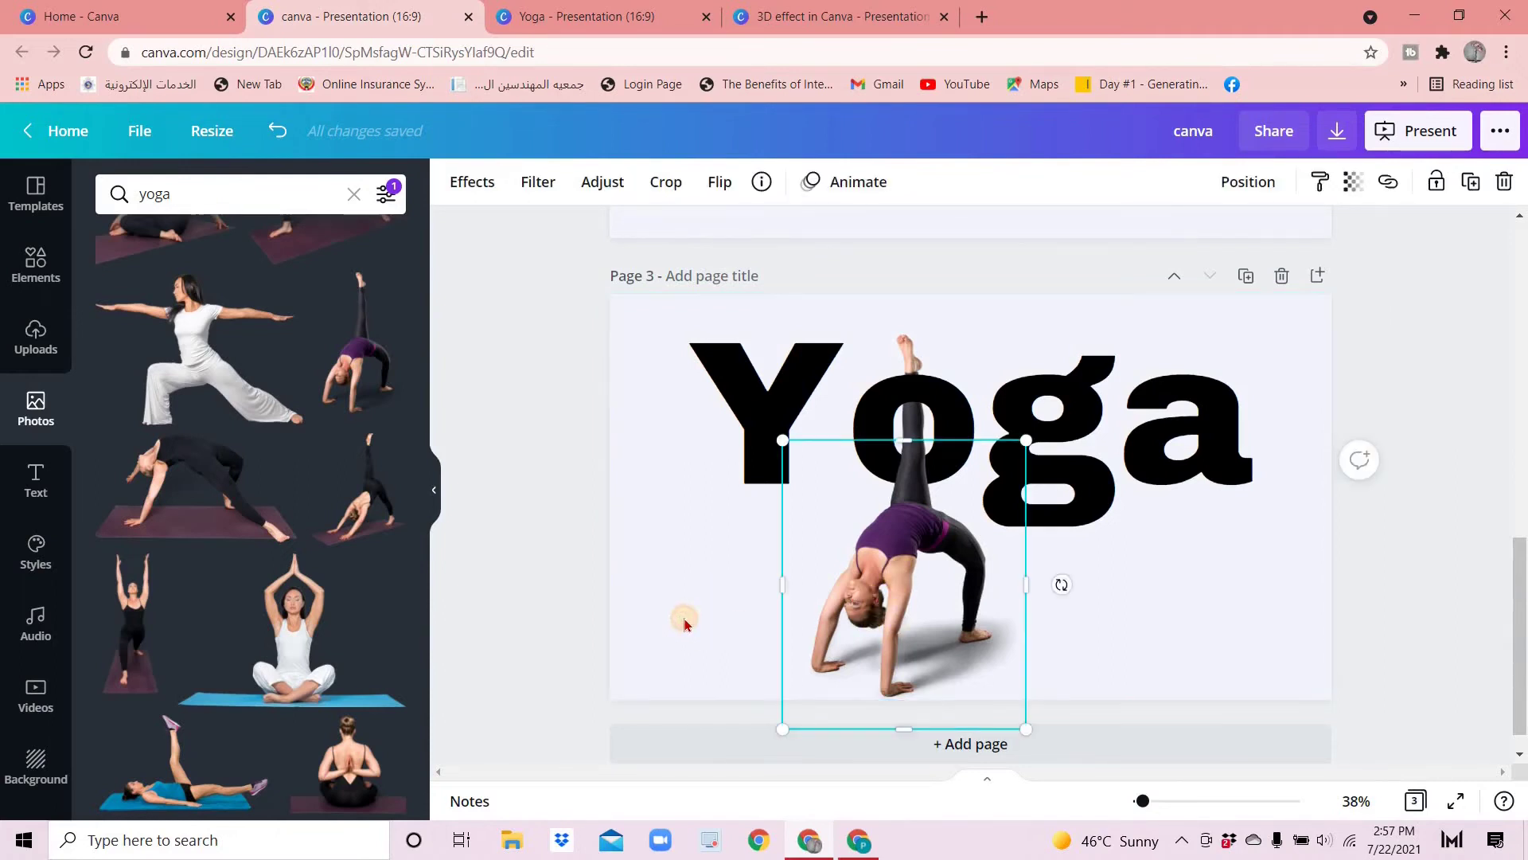
left_click(685, 623)
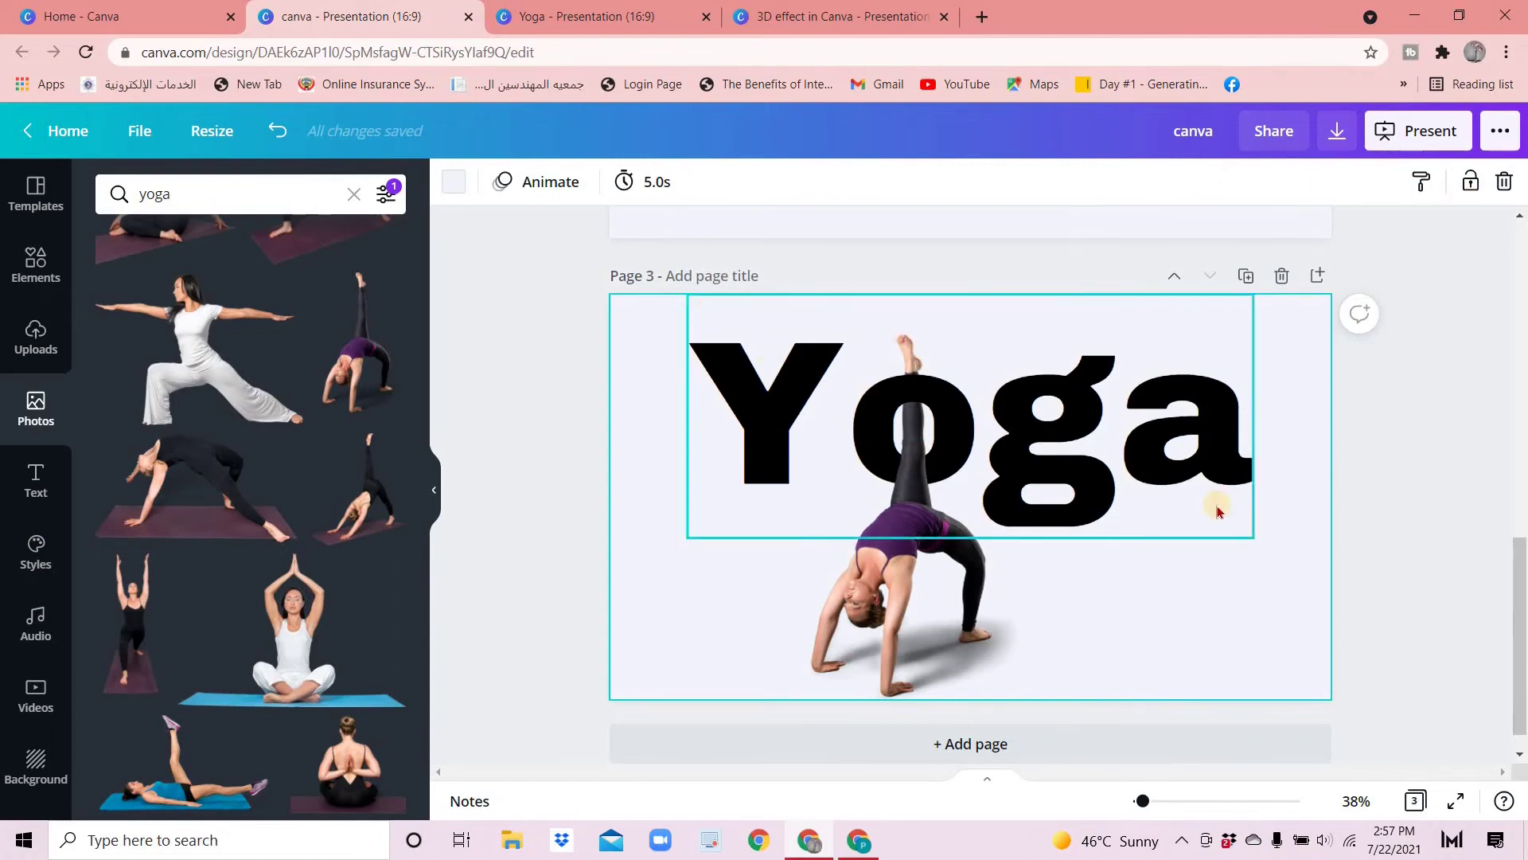
Change the Yoga heading from black to the dark purple Wild Orchid swatch
left_click(1078, 421)
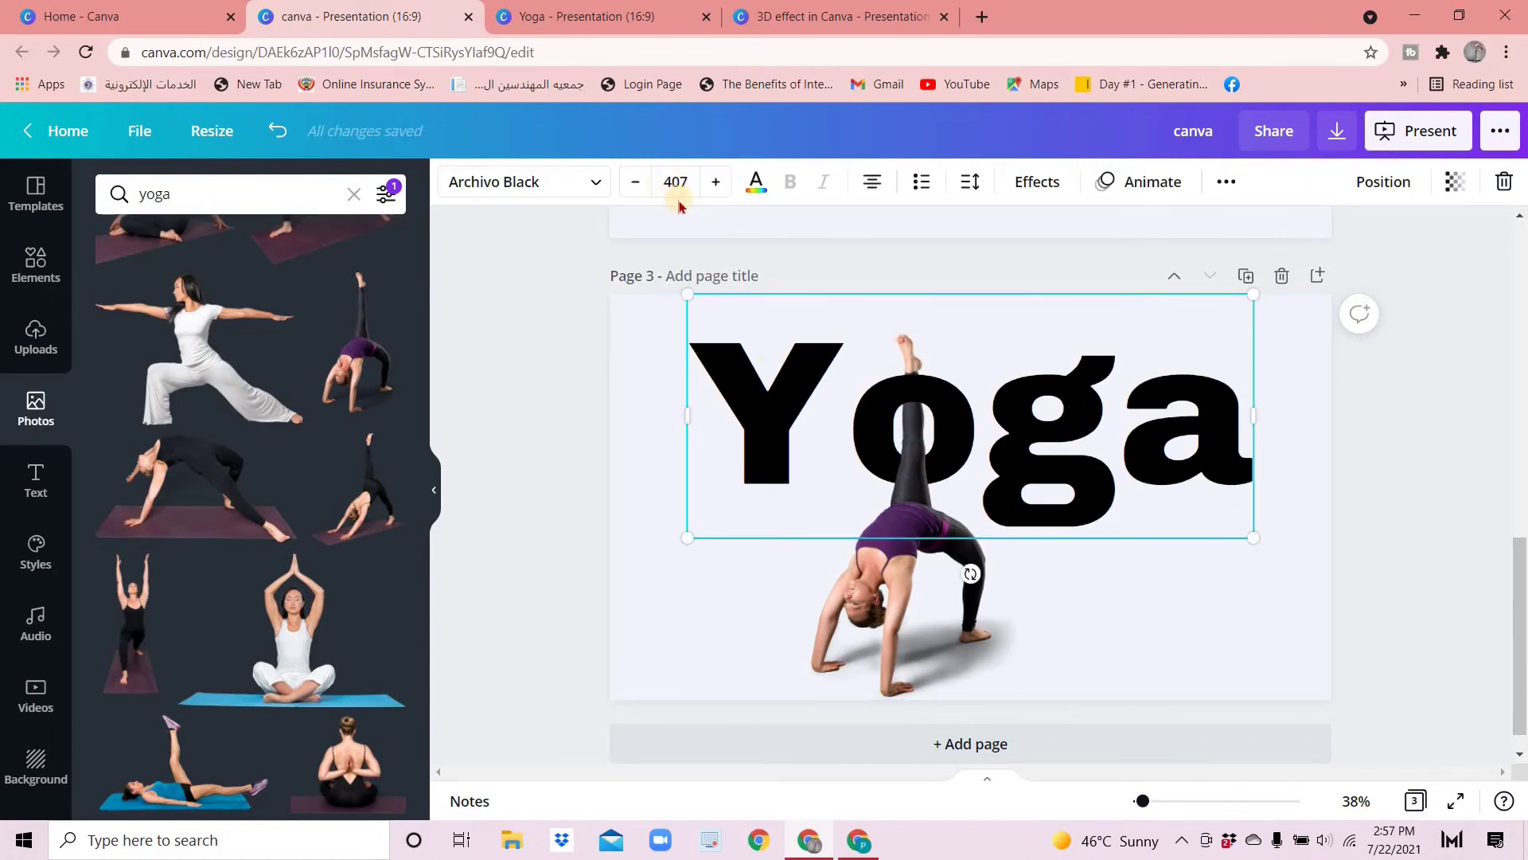
left_click(754, 181)
left_click(383, 411)
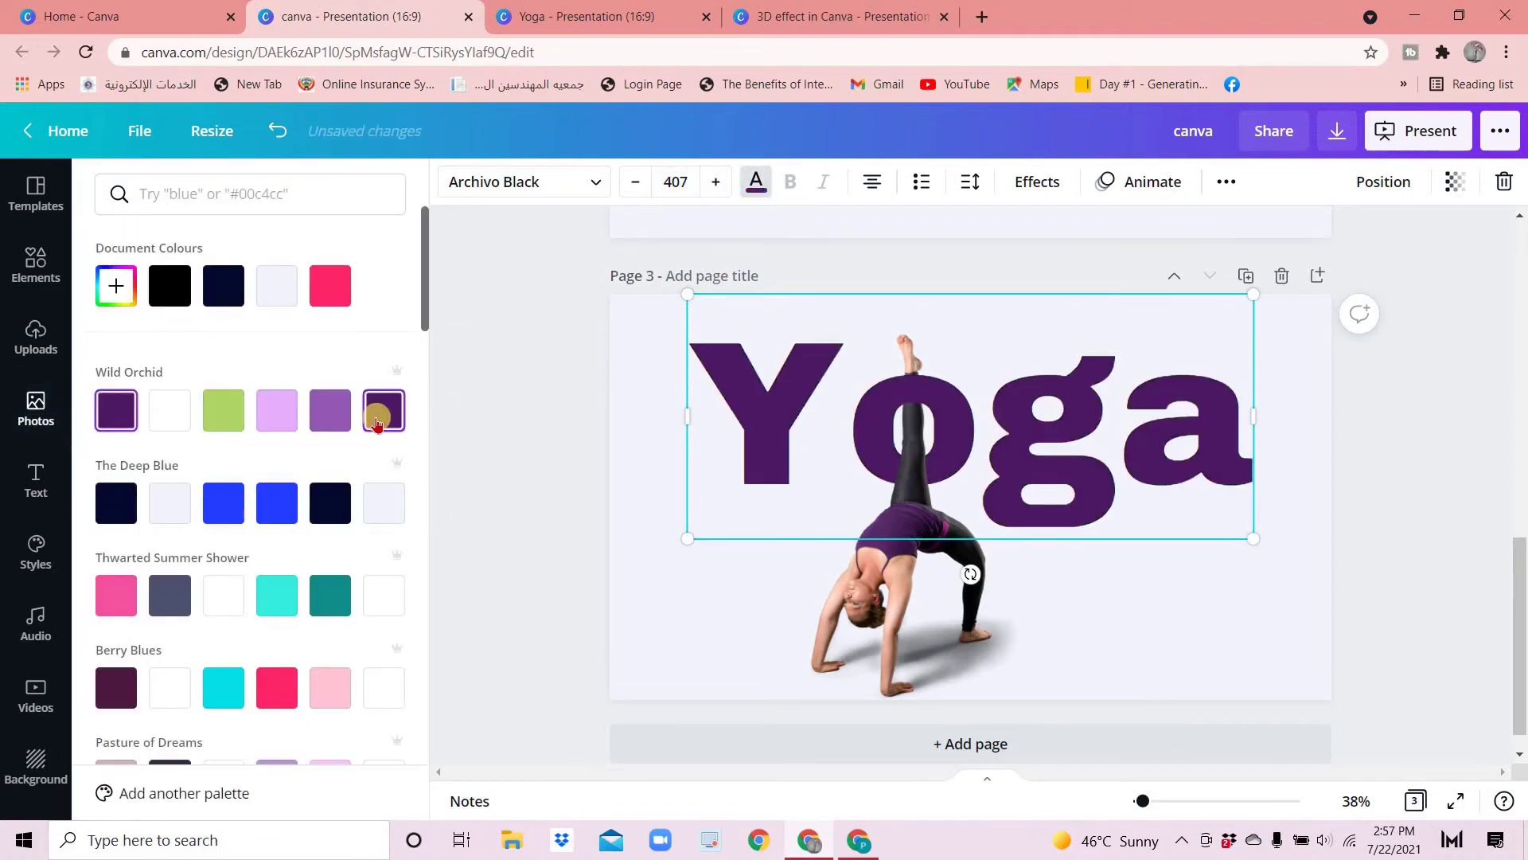
left_click(1091, 657)
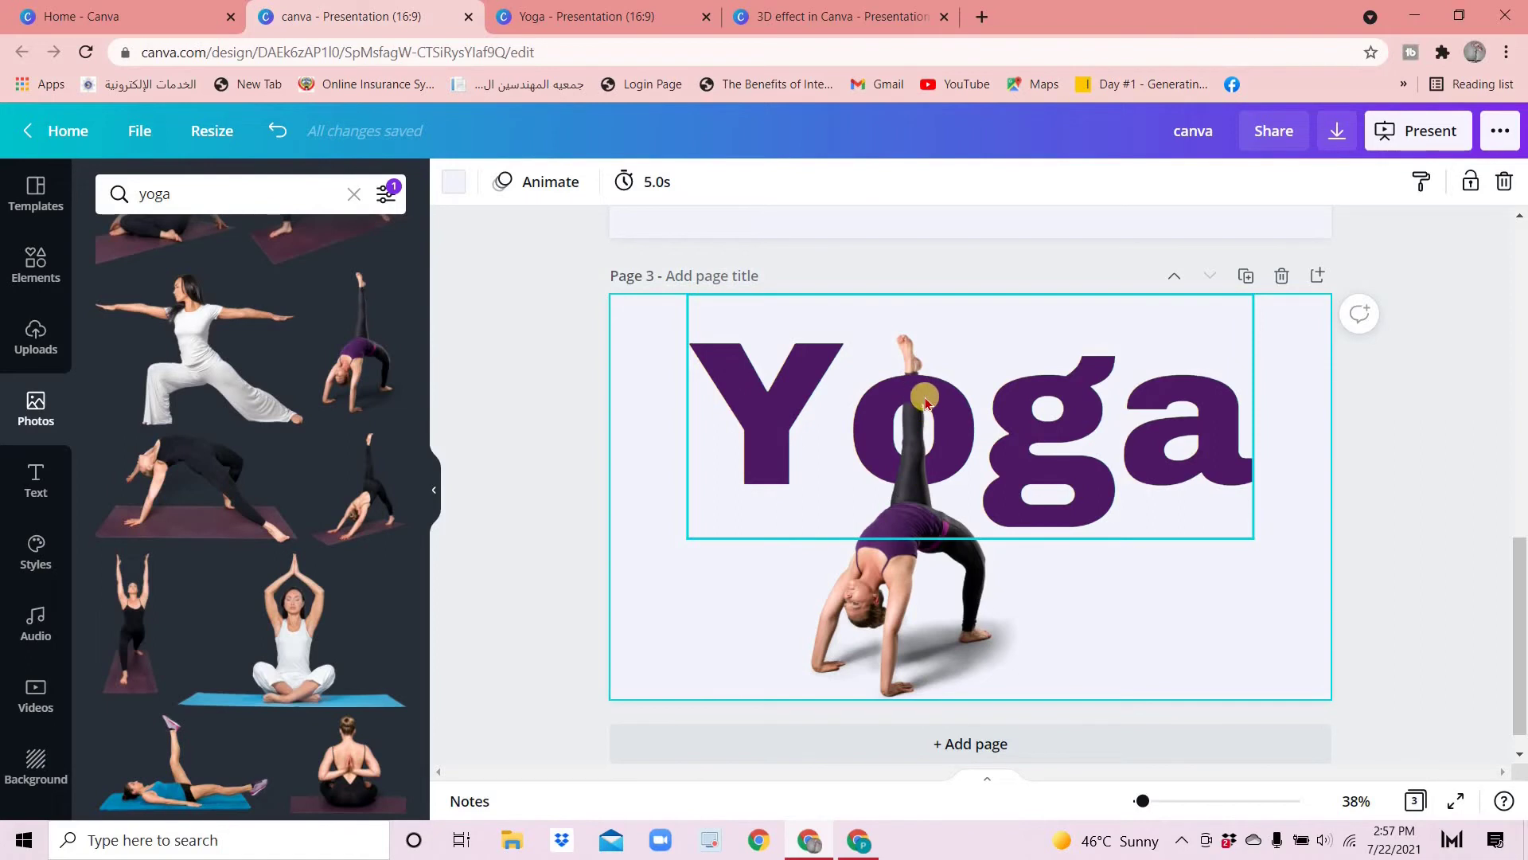
Search Elements for 'shadow' and add a shadow graphic to the page
left_click(35, 266)
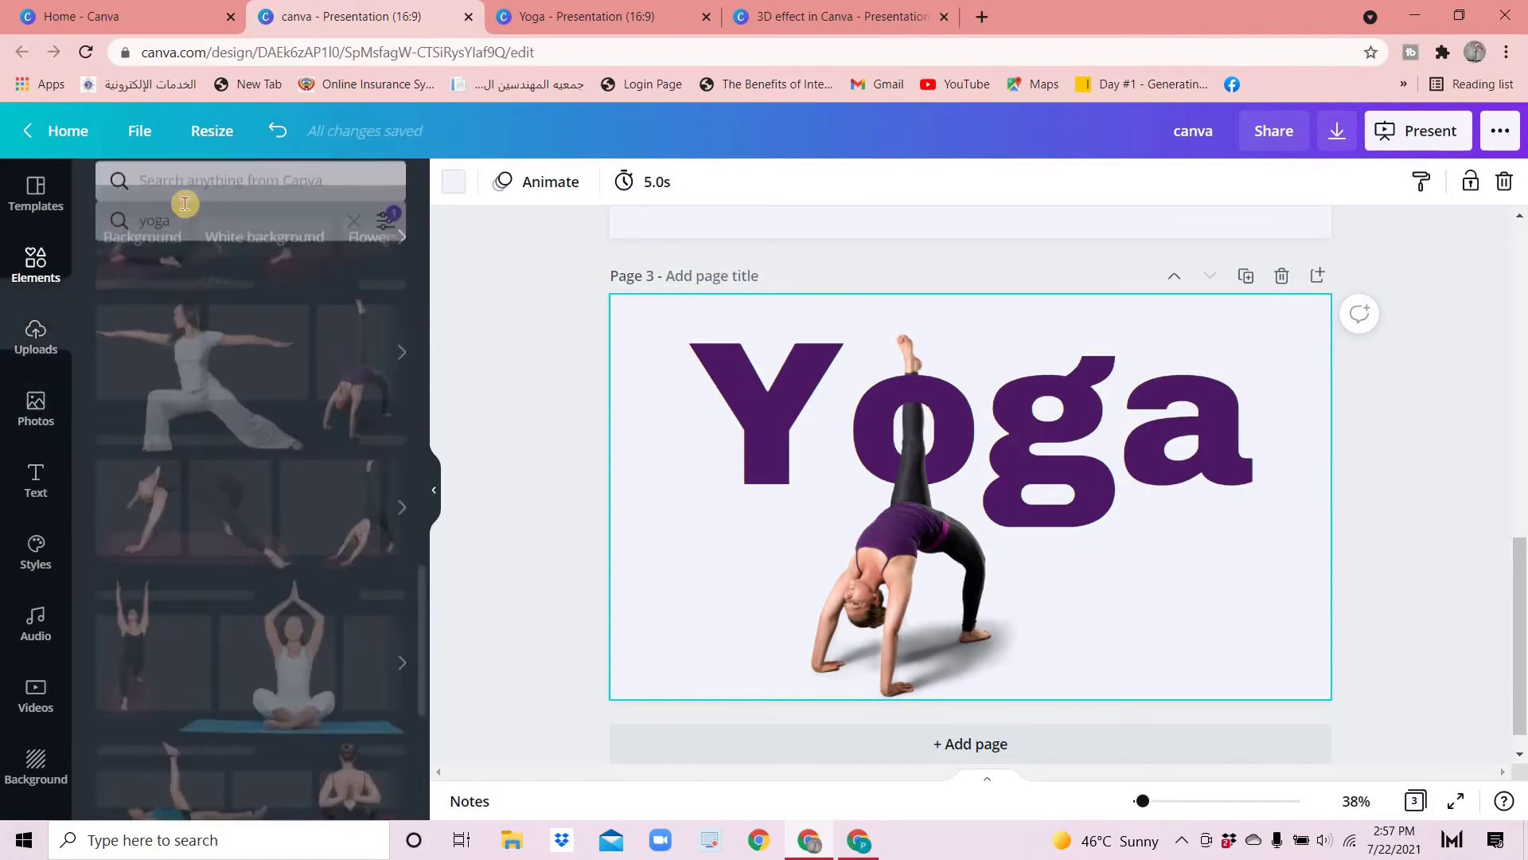
left_click(186, 195)
type("shadow")
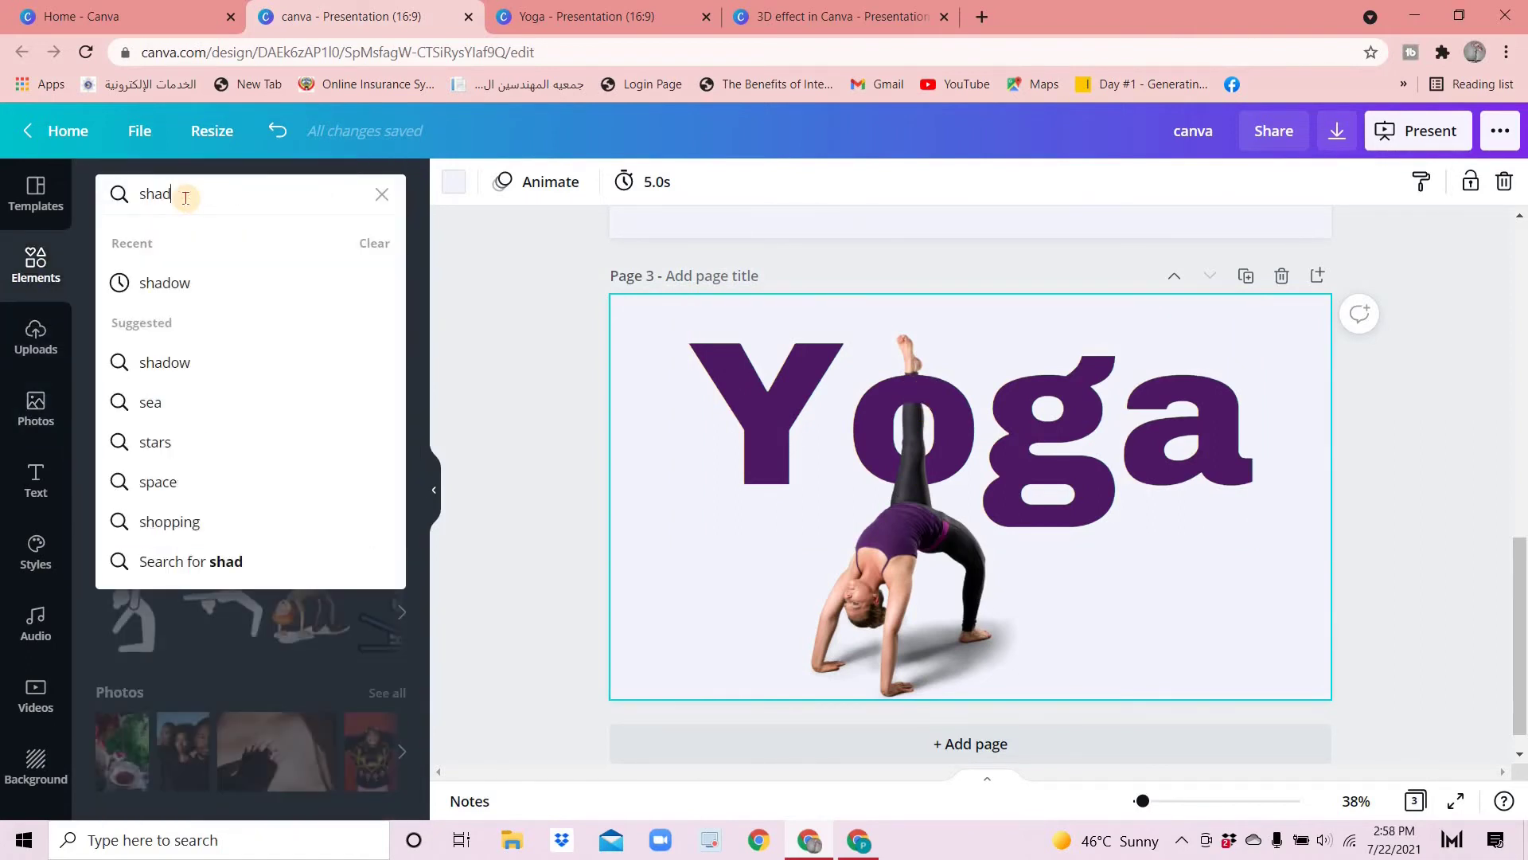
key("Return")
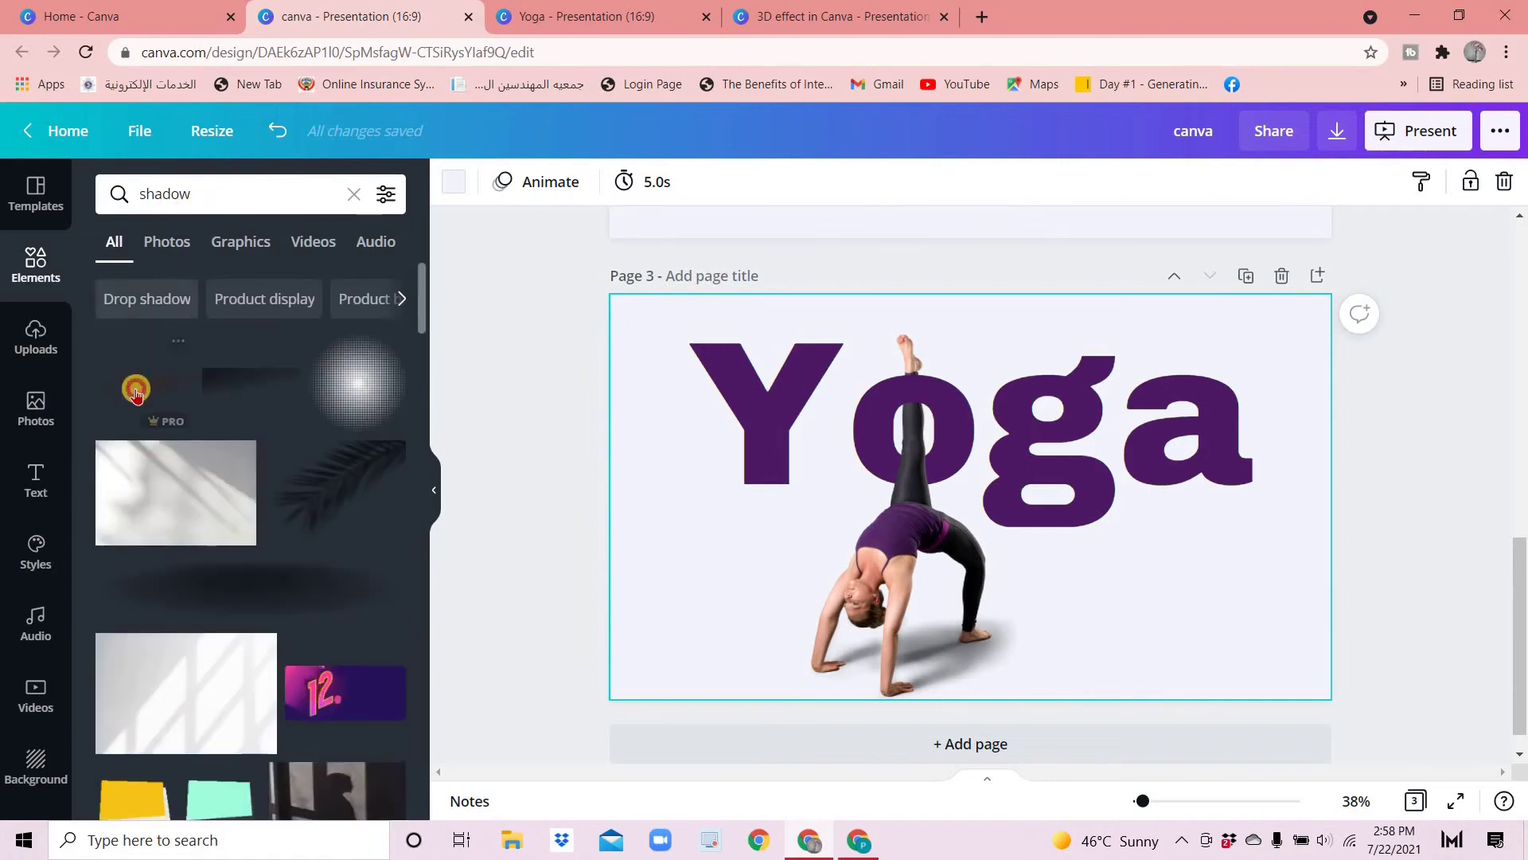
left_click(388, 381)
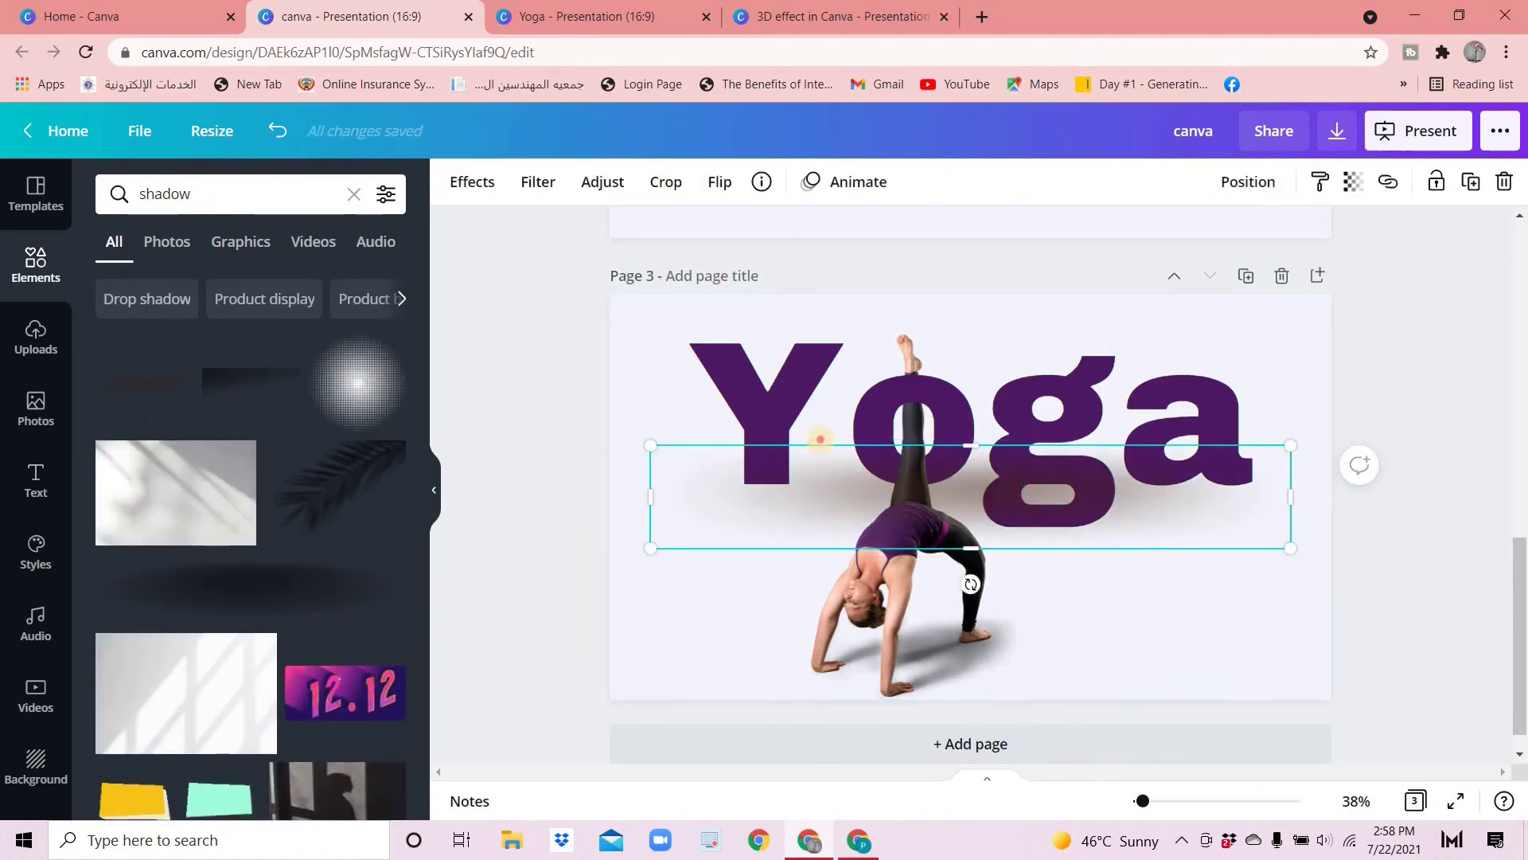
Rotate the shadow upright, shrink it and fit it inside the 'o' along the leg
mouse_move(824, 513)
left_mouse_down()
mouse_move(836, 450)
mouse_move(863, 486)
left_mouse_up()
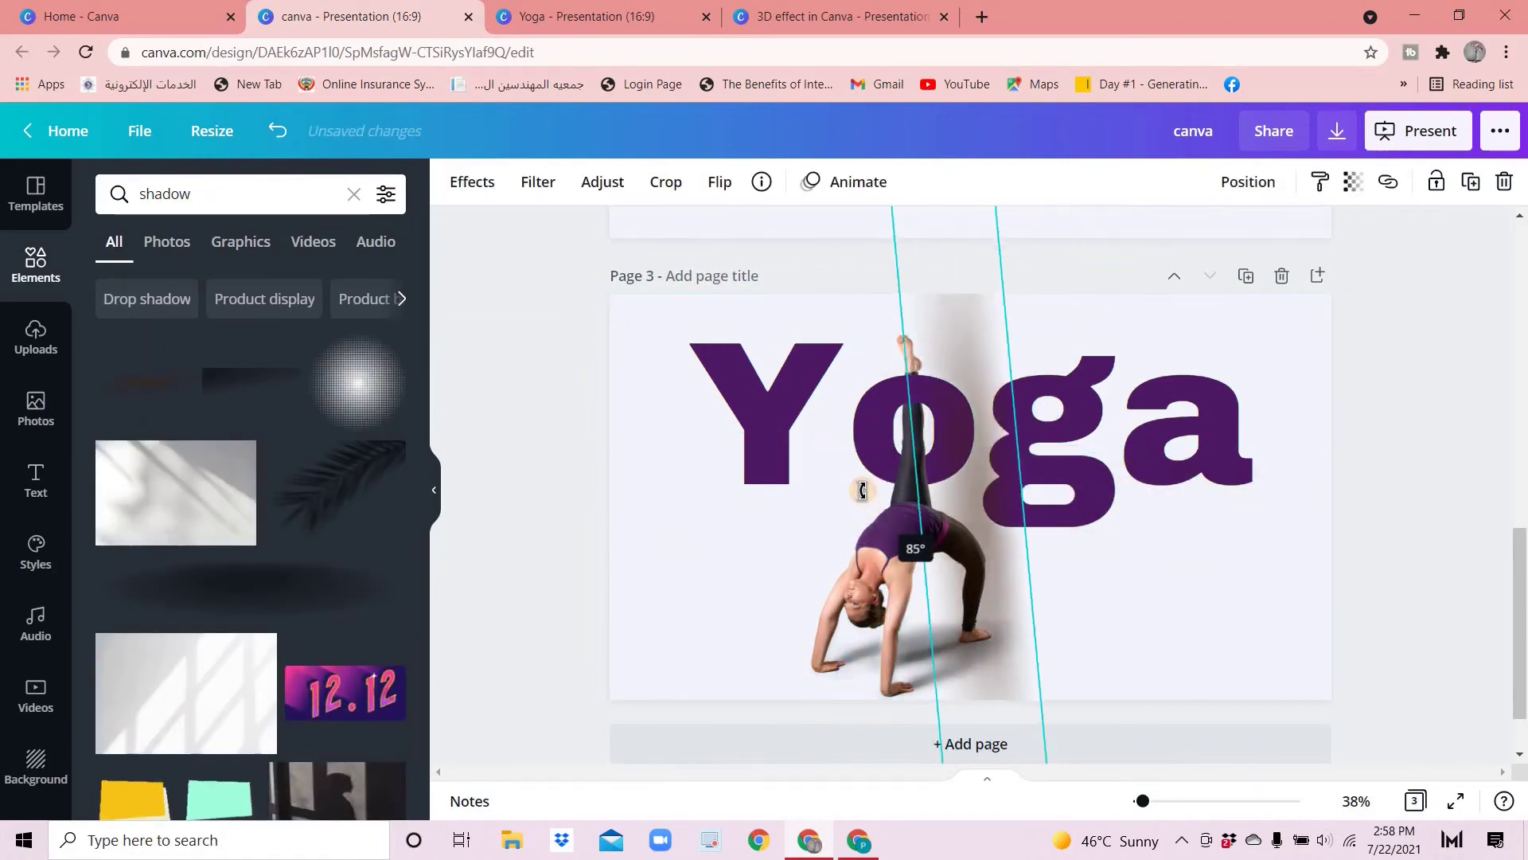
left_click_drag(862, 486, 868, 498)
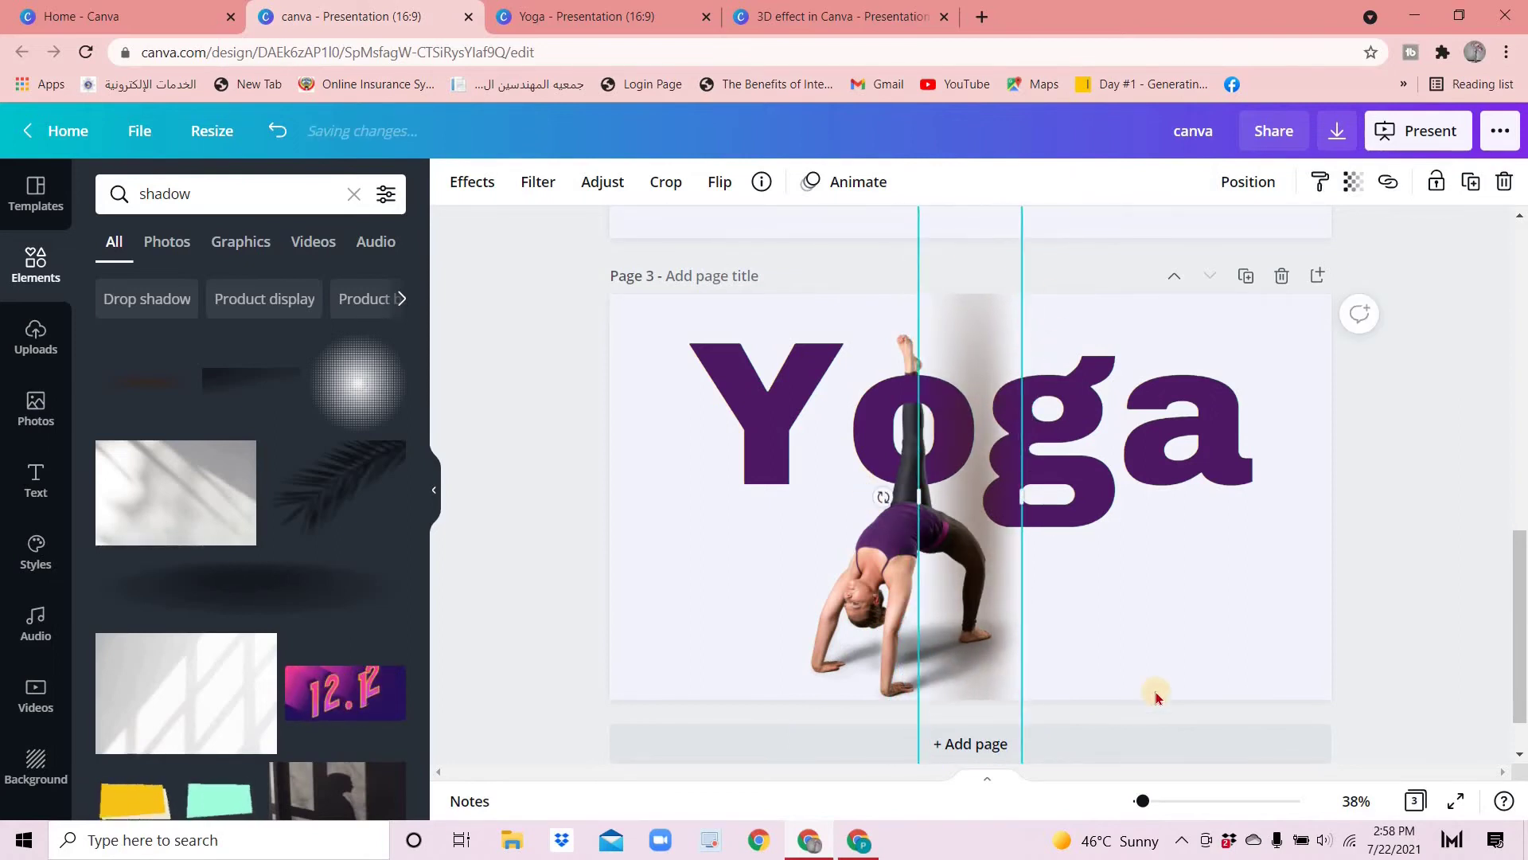
scroll(1054, 721, "down", 1)
left_click_drag(909, 487, 919, 388)
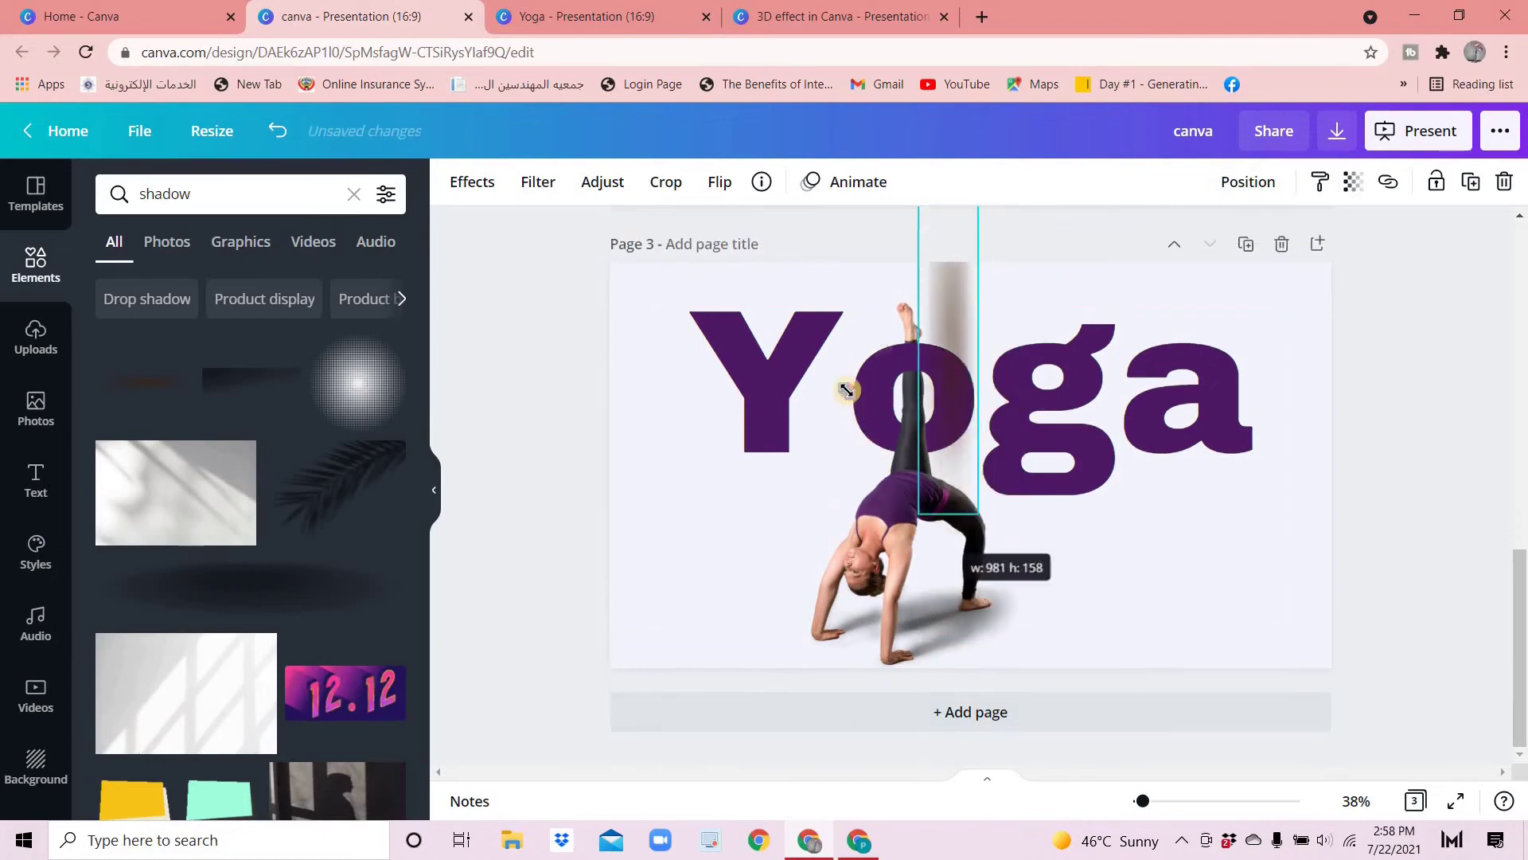
scroll(1042, 667, "up", 2)
scroll(1042, 666, "up", 3)
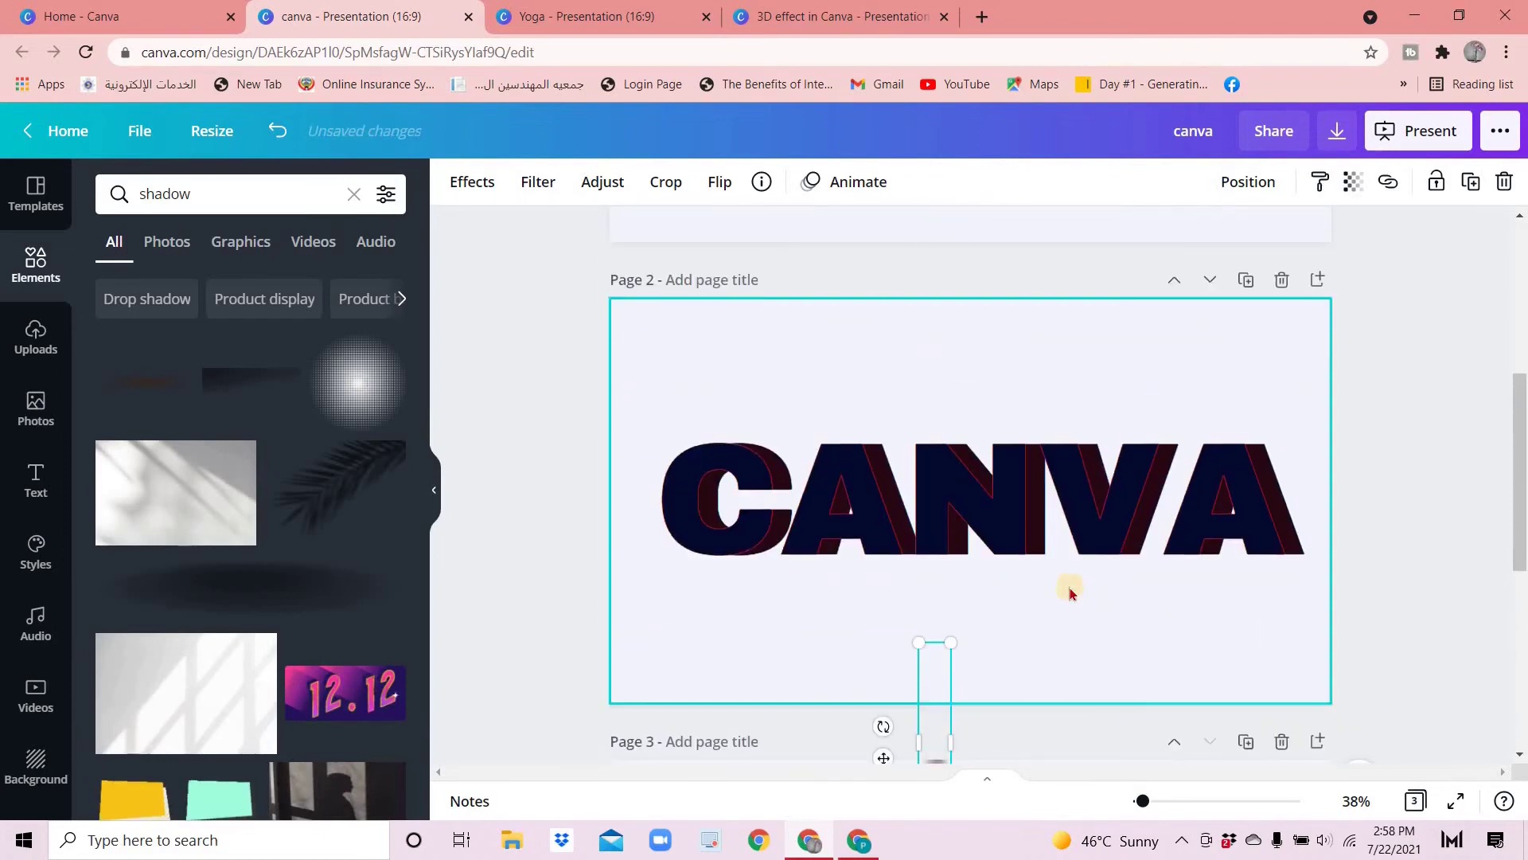
scroll(1042, 597, "down", 3)
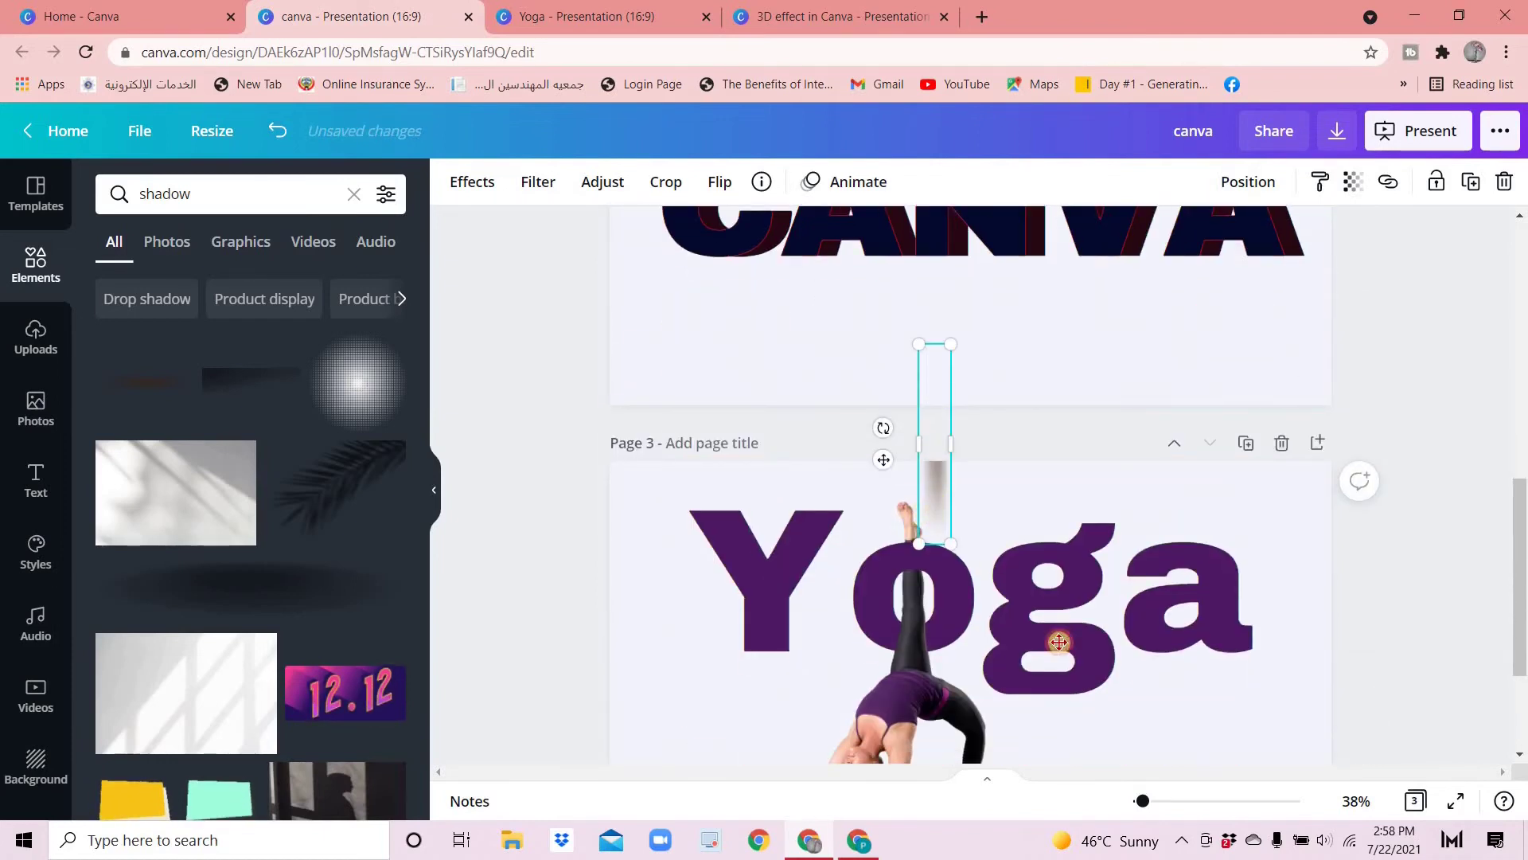
left_click_drag(939, 522, 937, 637)
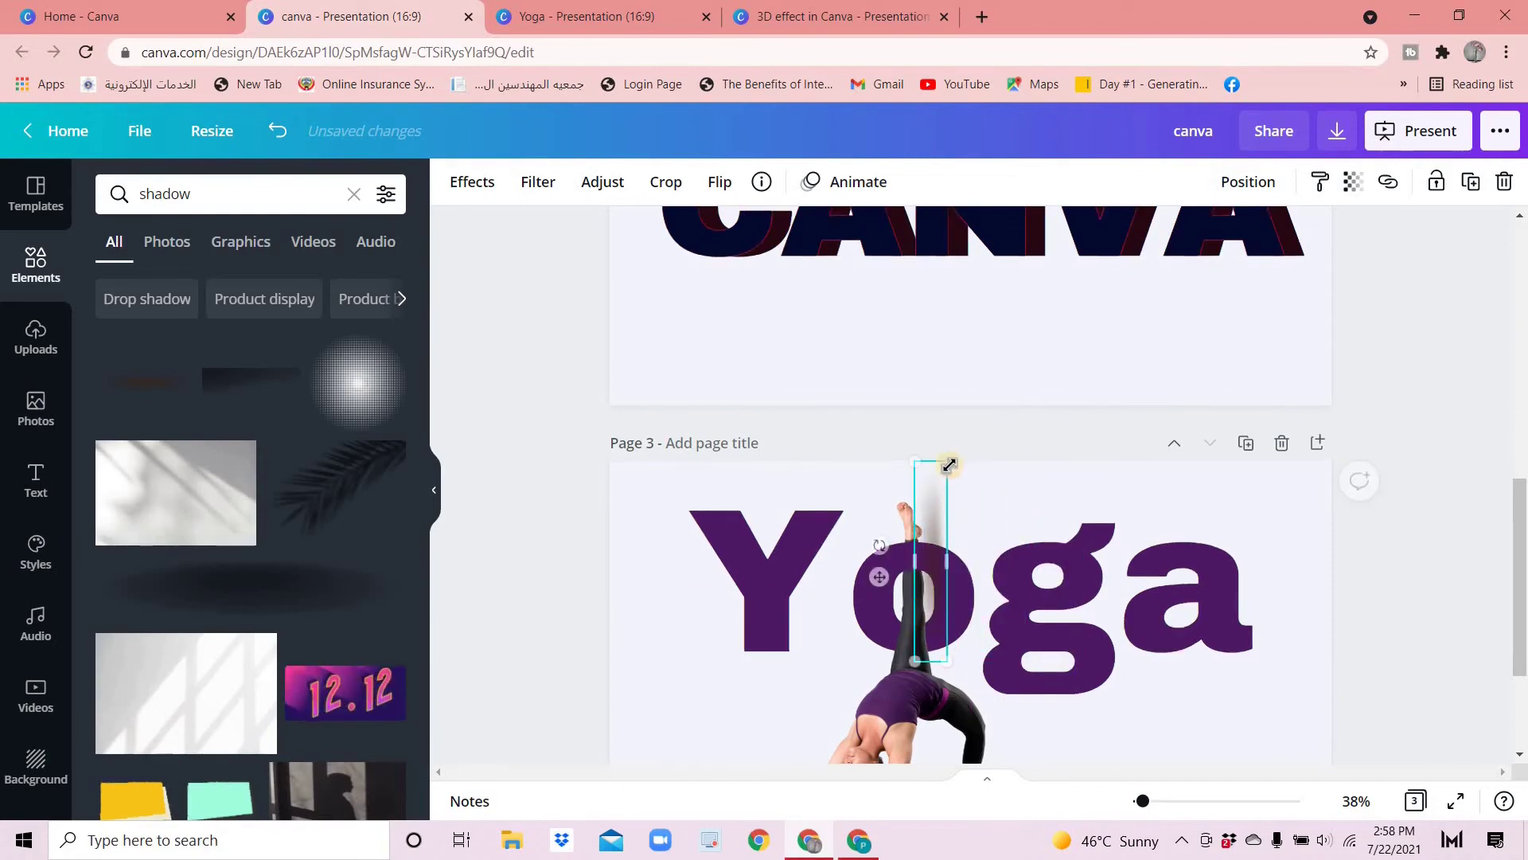
left_click_drag(955, 465, 955, 588)
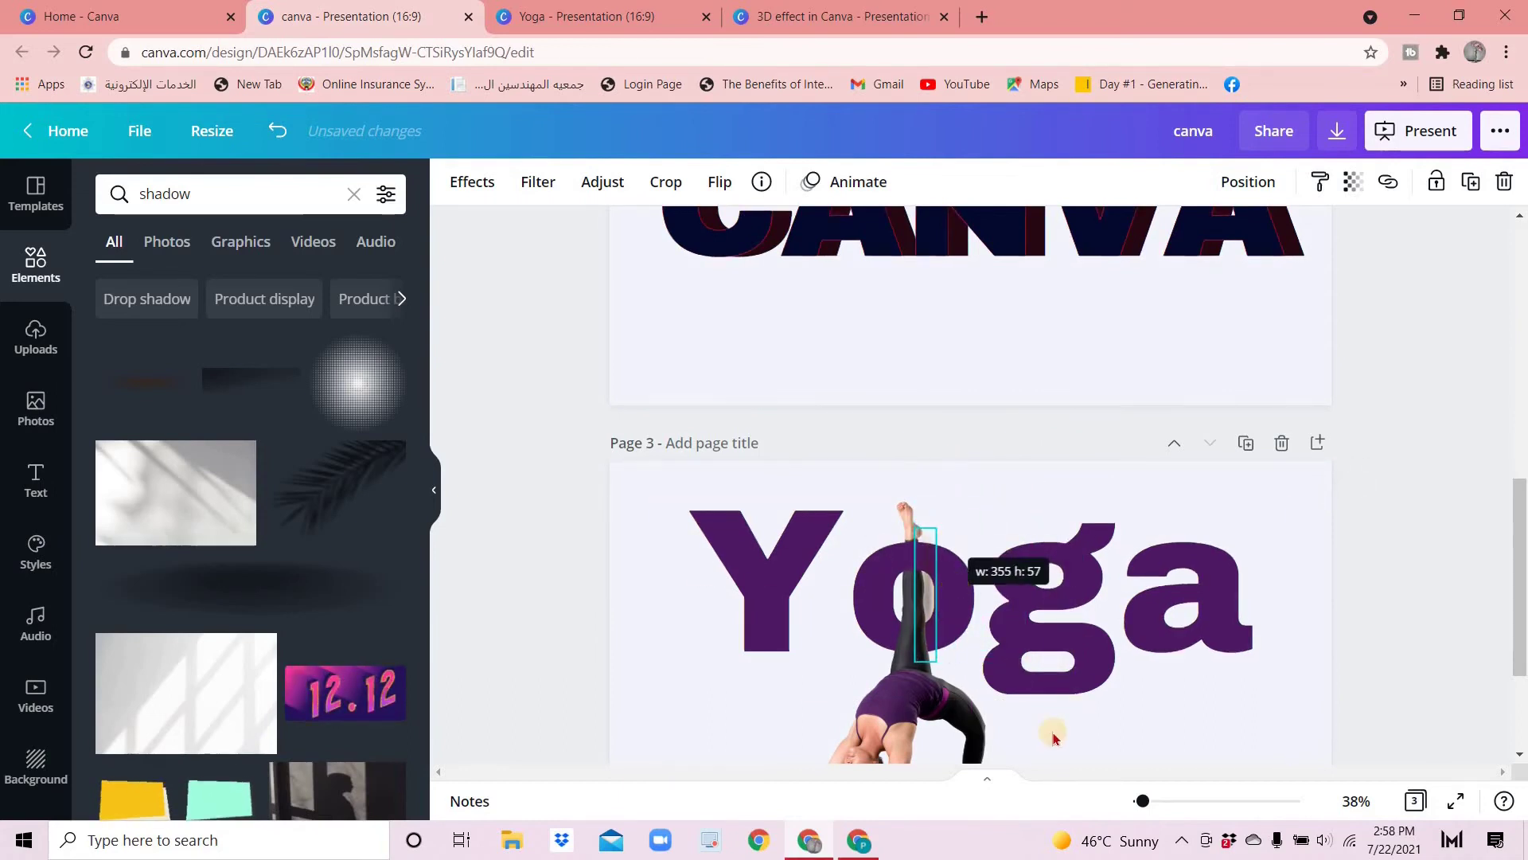
left_click(919, 633)
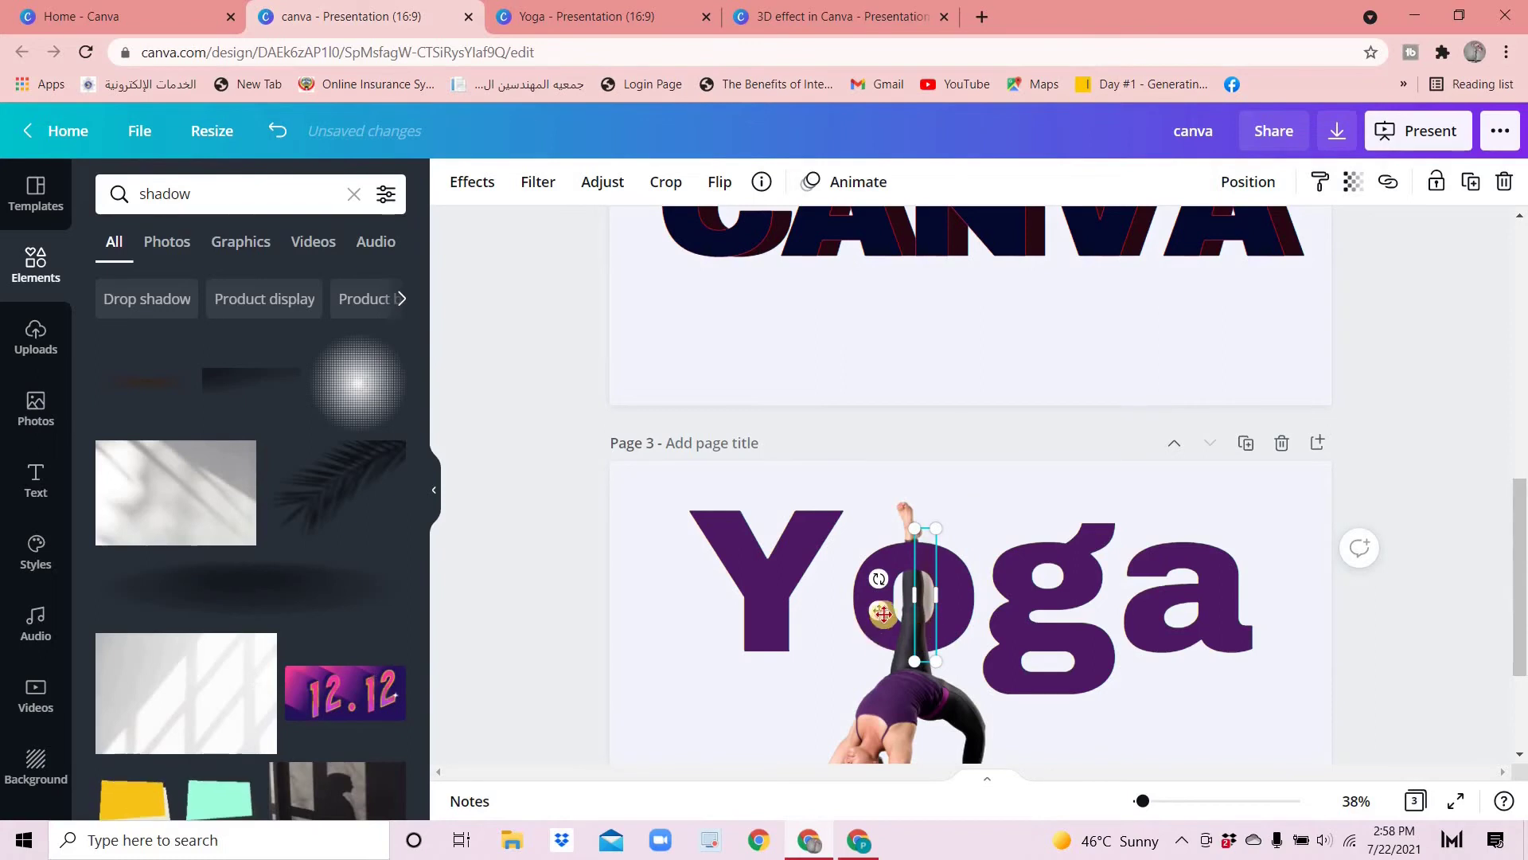
left_click_drag(884, 596, 883, 601)
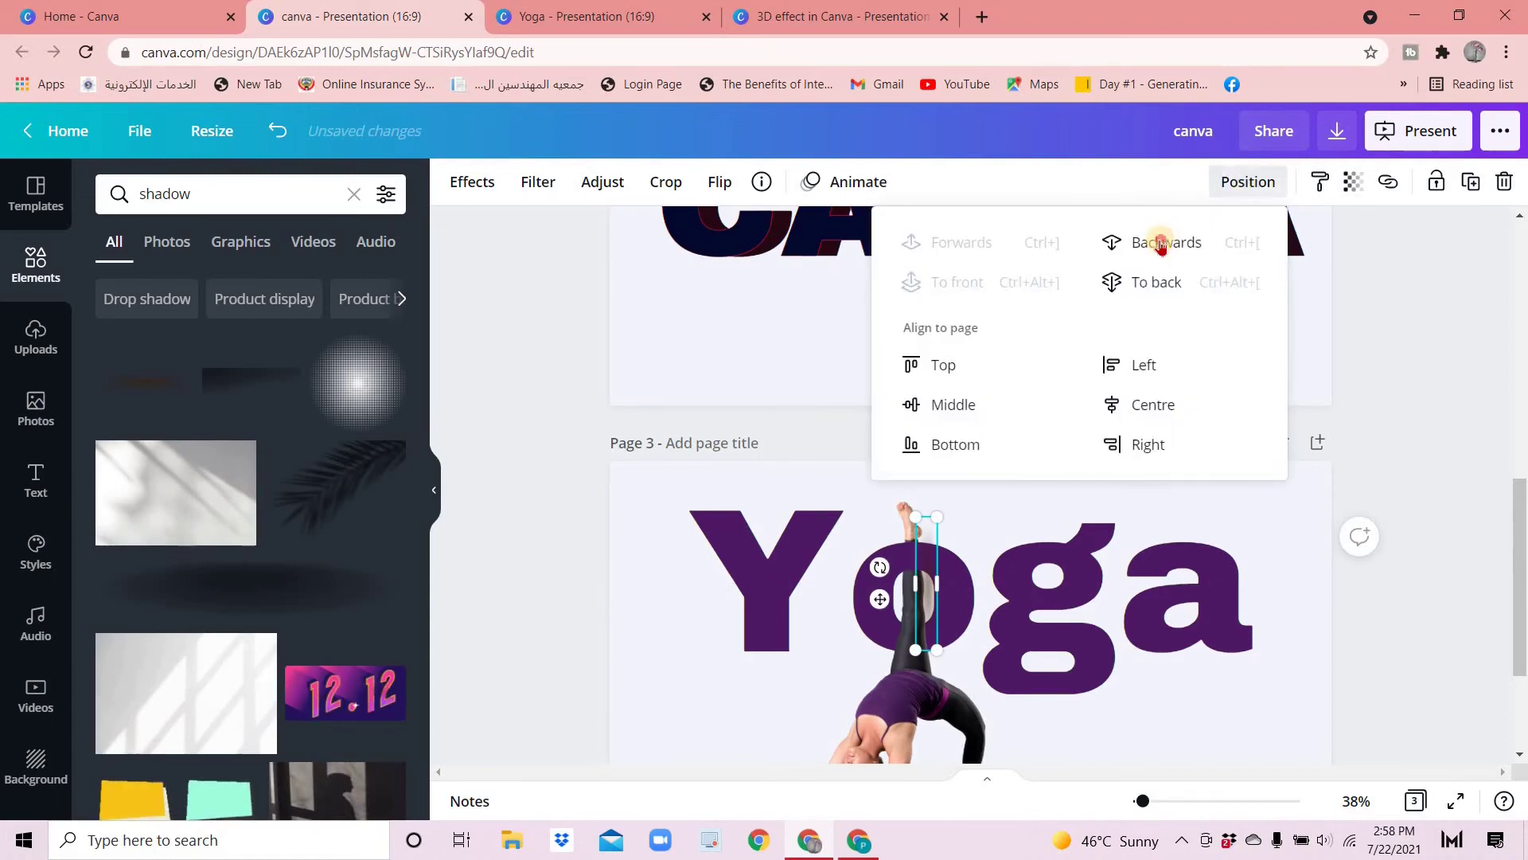
Set the shadow's transparency to 70
left_click(1389, 666)
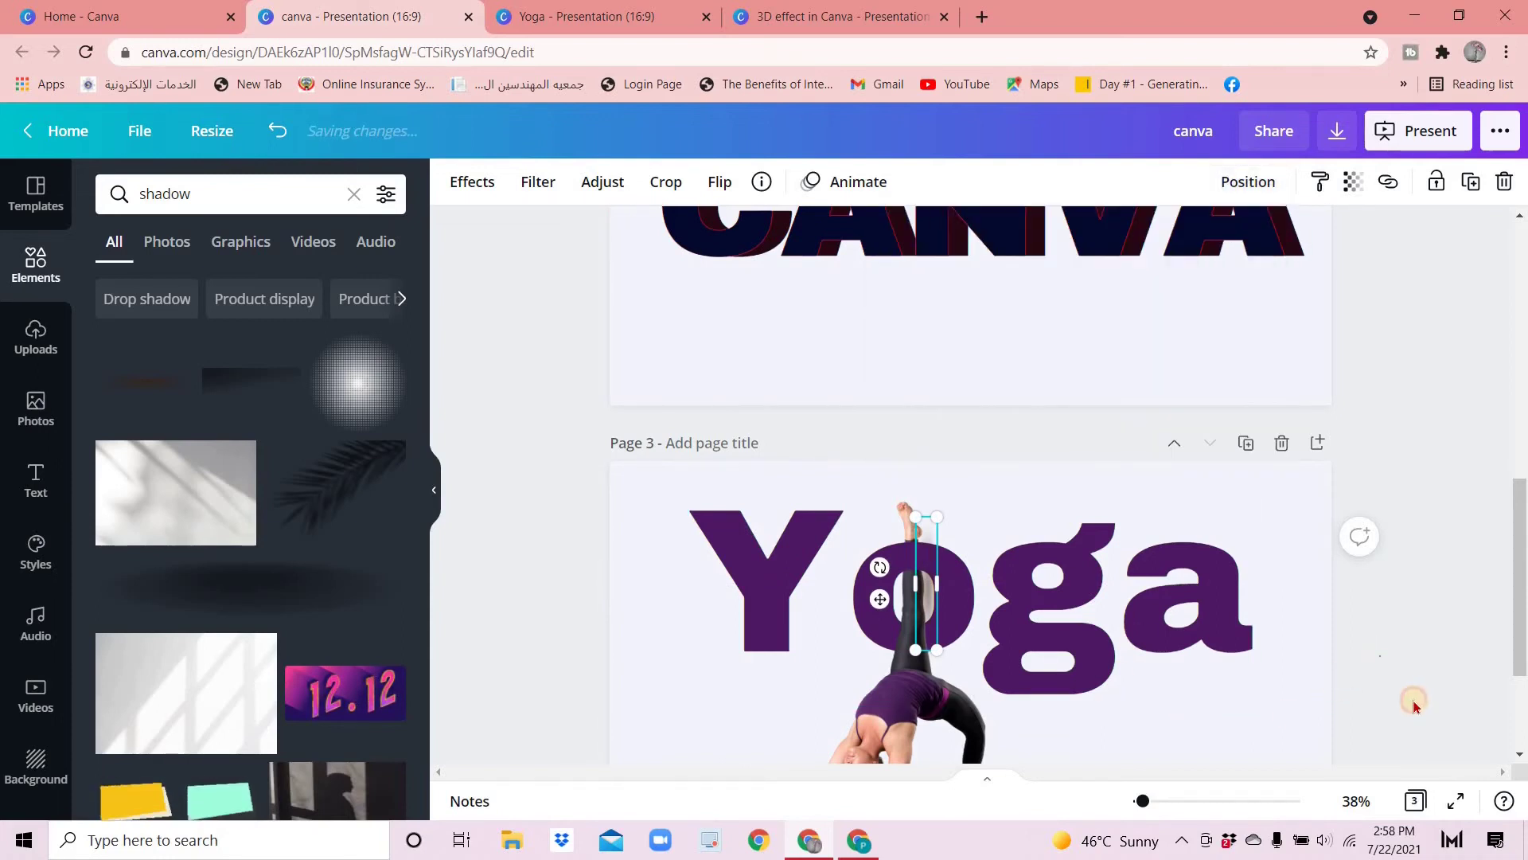
left_click(925, 587)
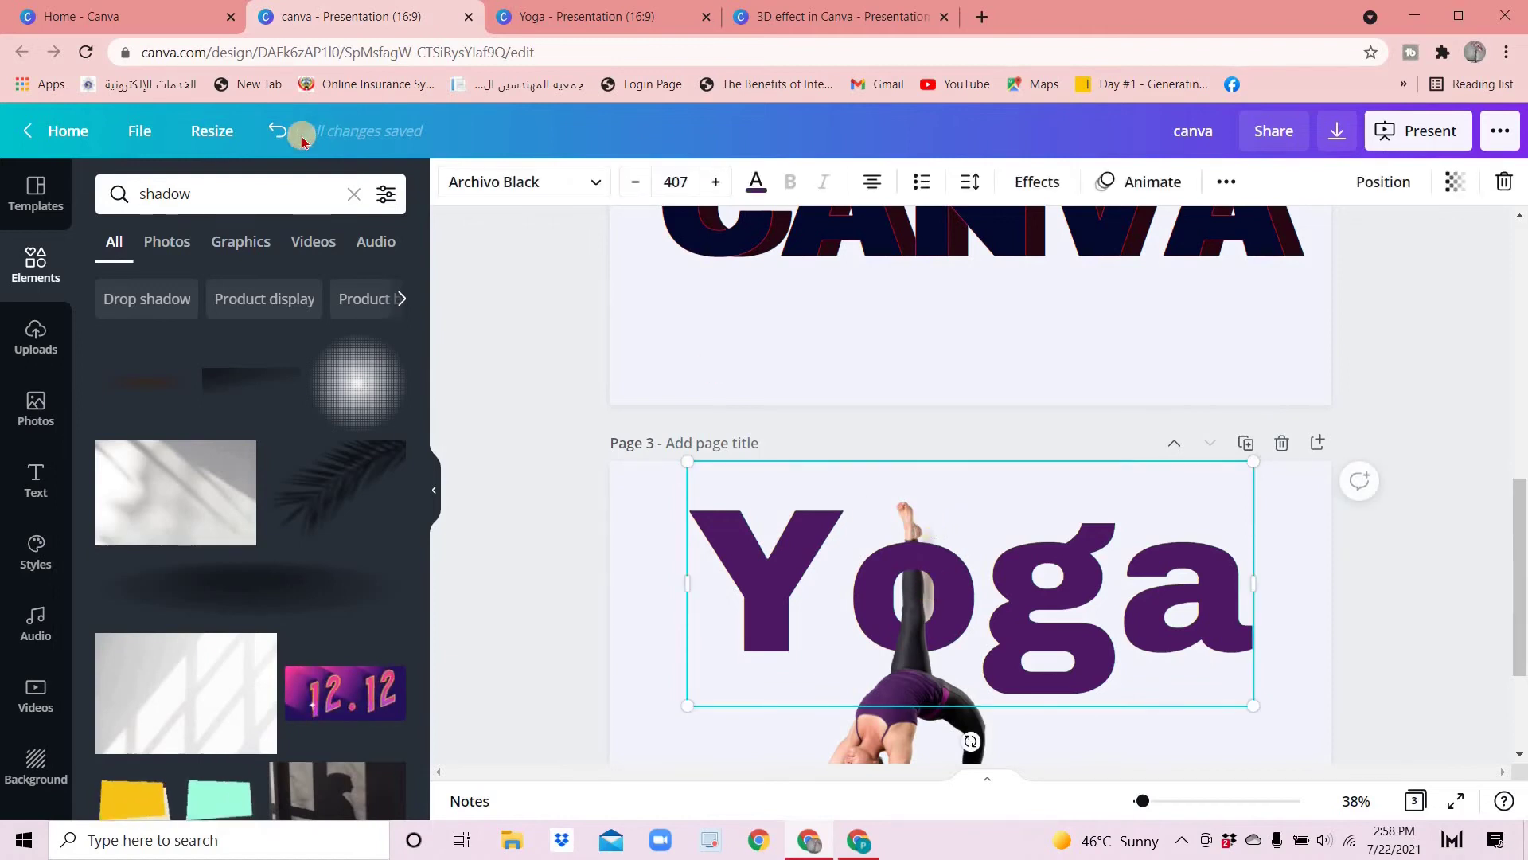
left_click(277, 131)
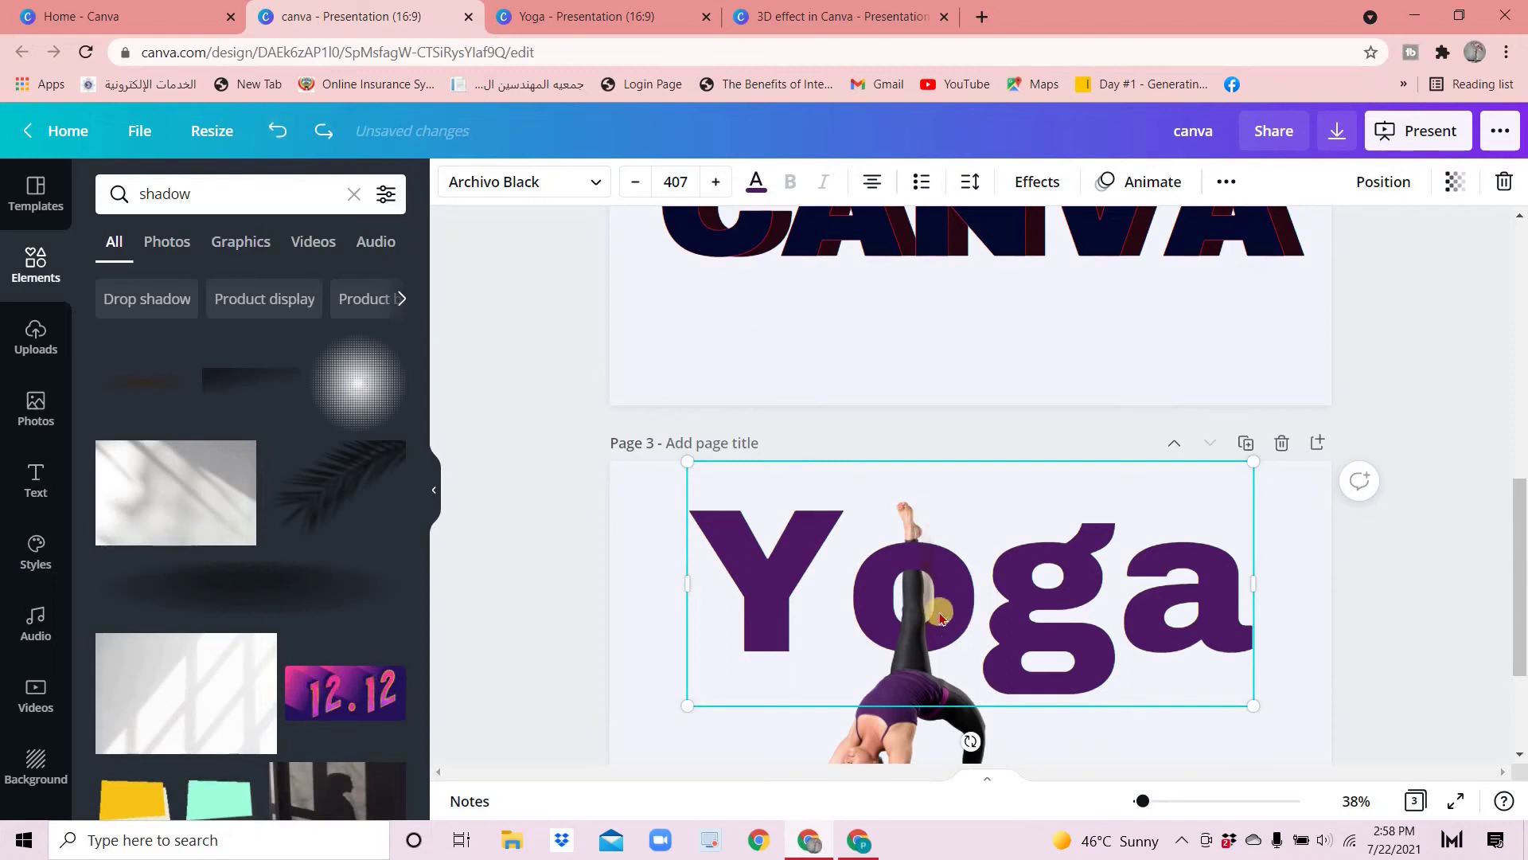
left_click(920, 590)
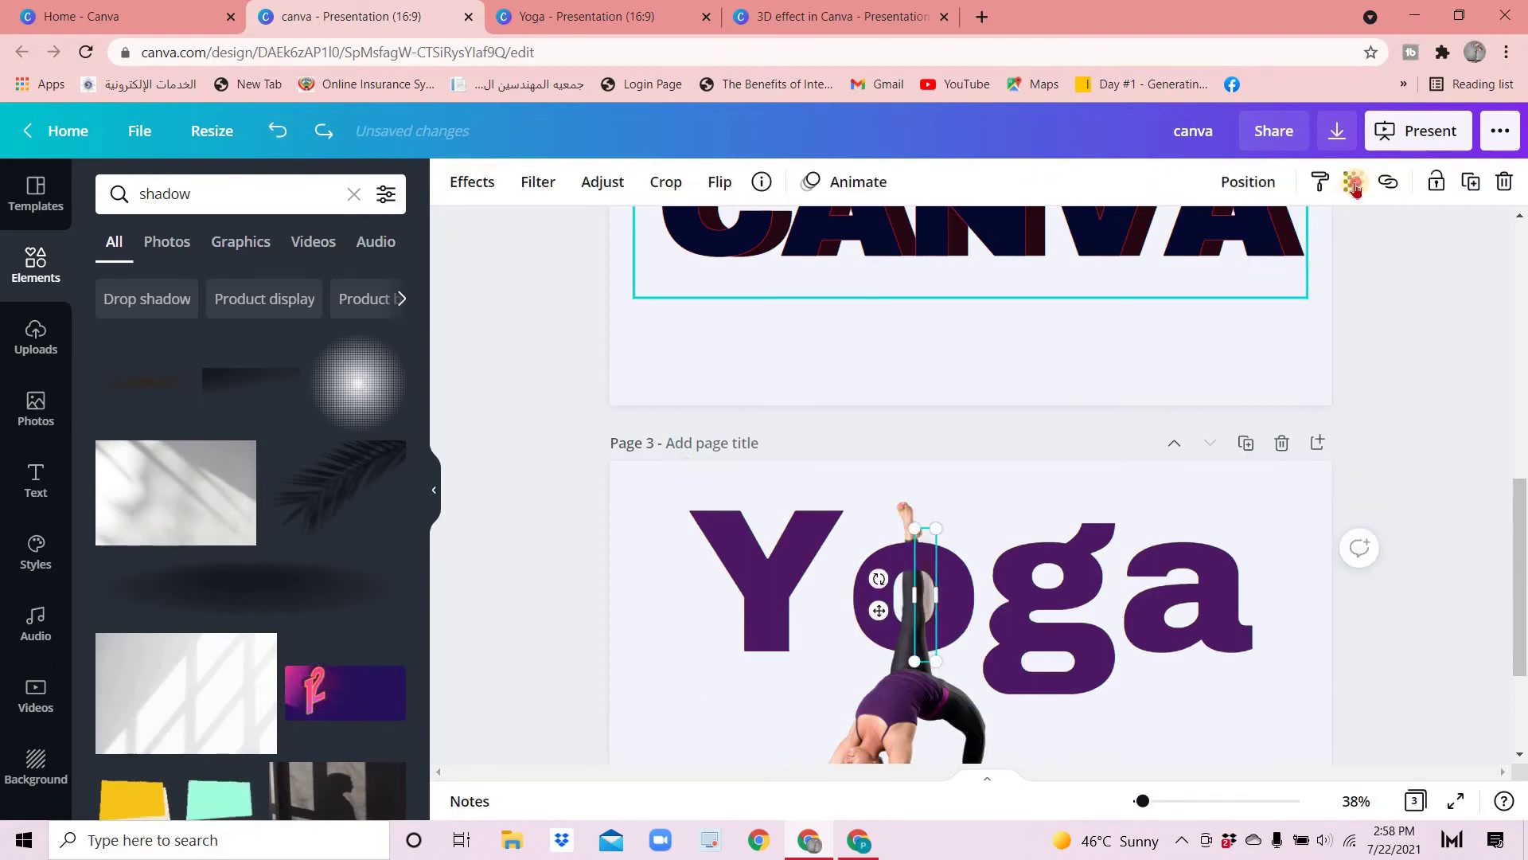
left_click(1351, 181)
left_click(1325, 242)
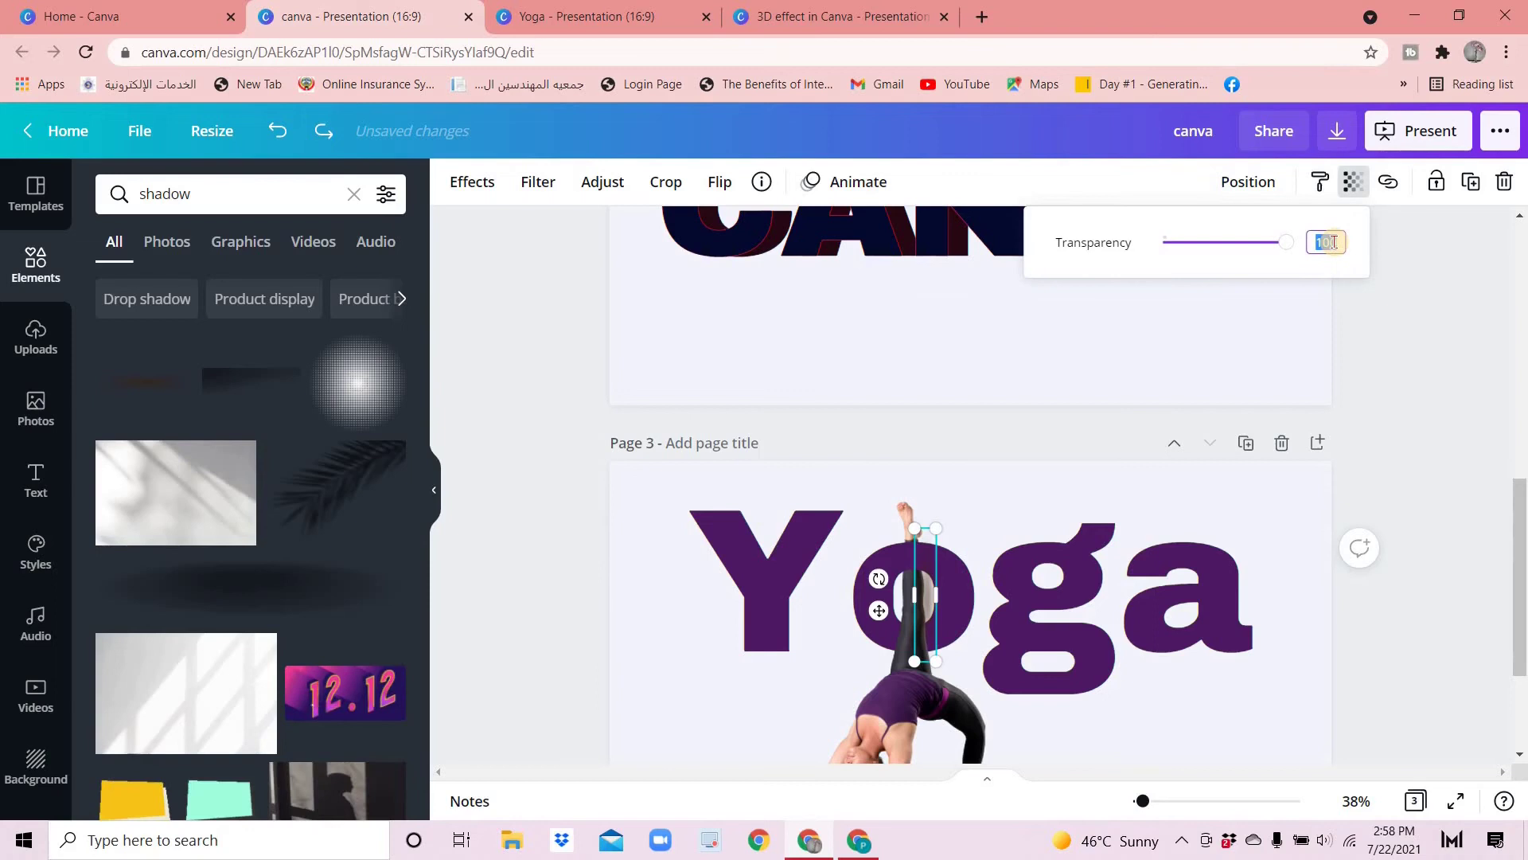
type("70")
key("Return")
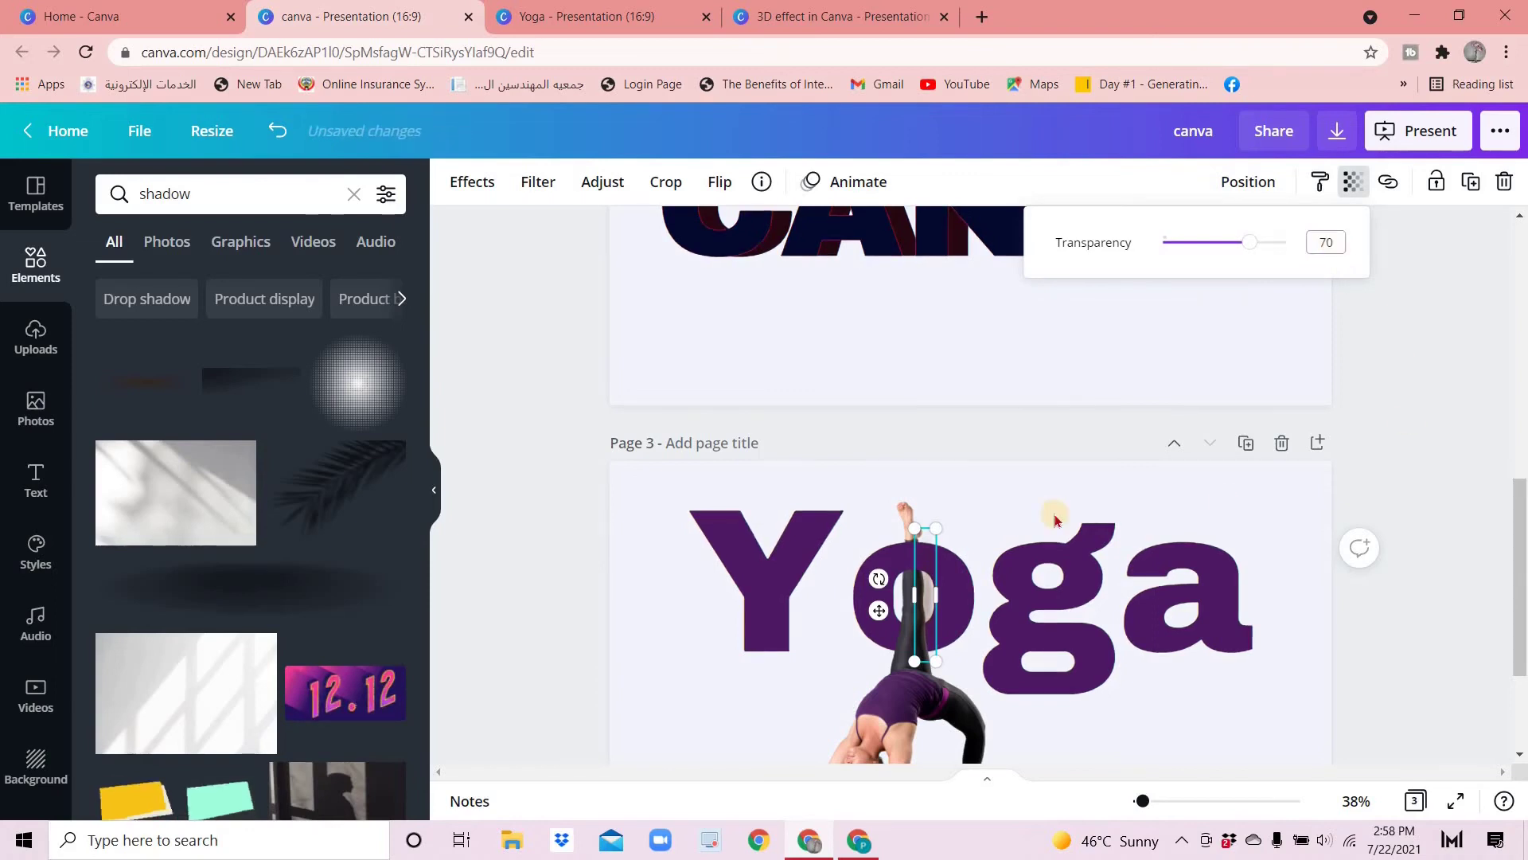
Send the shadow backwards behind the yoga photo
left_click(1250, 182)
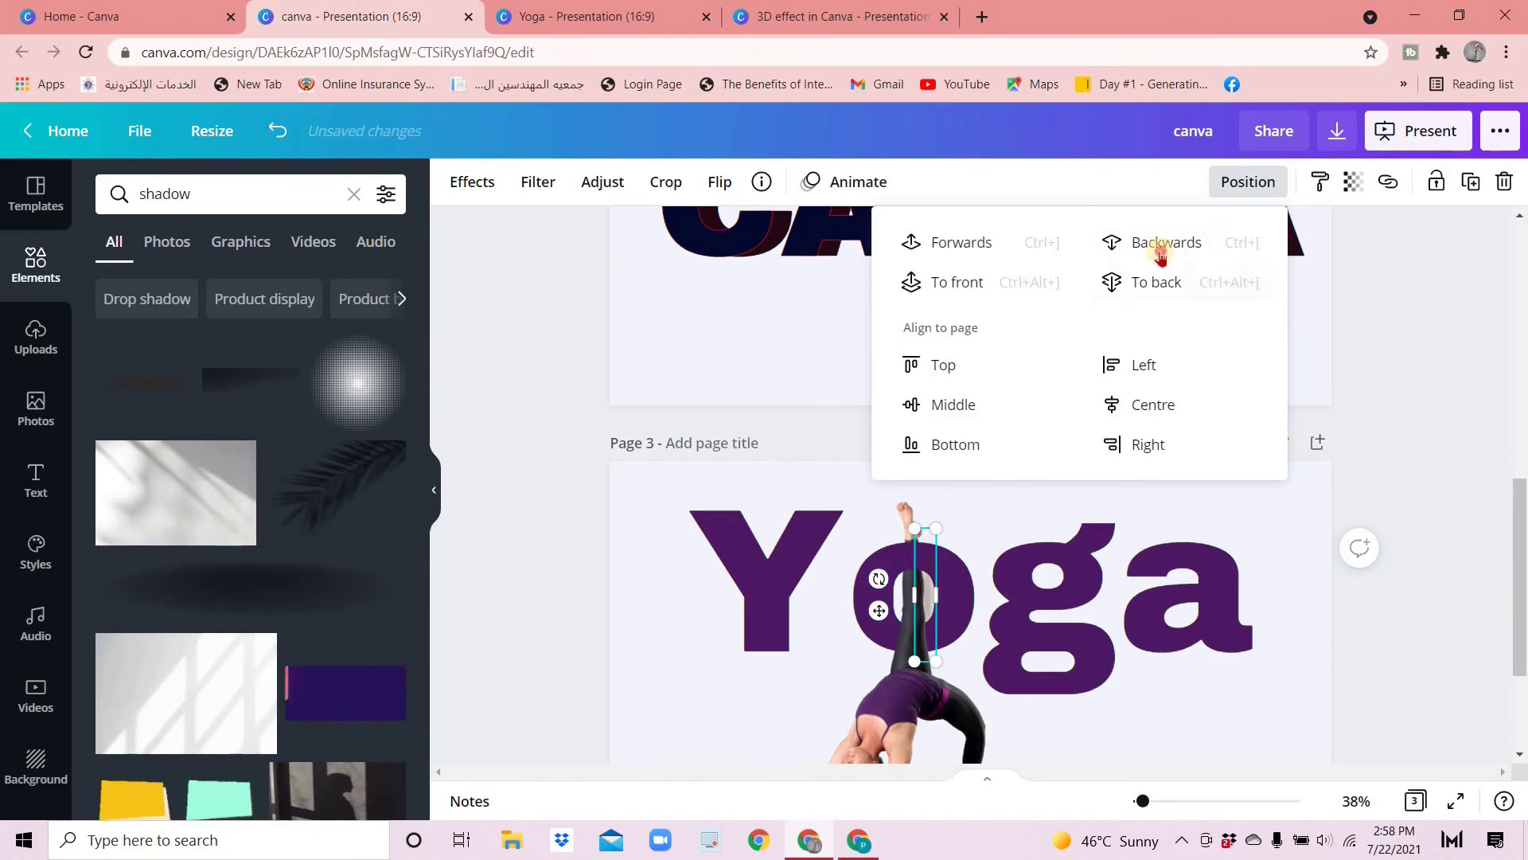
left_click(1166, 241)
left_click(665, 570)
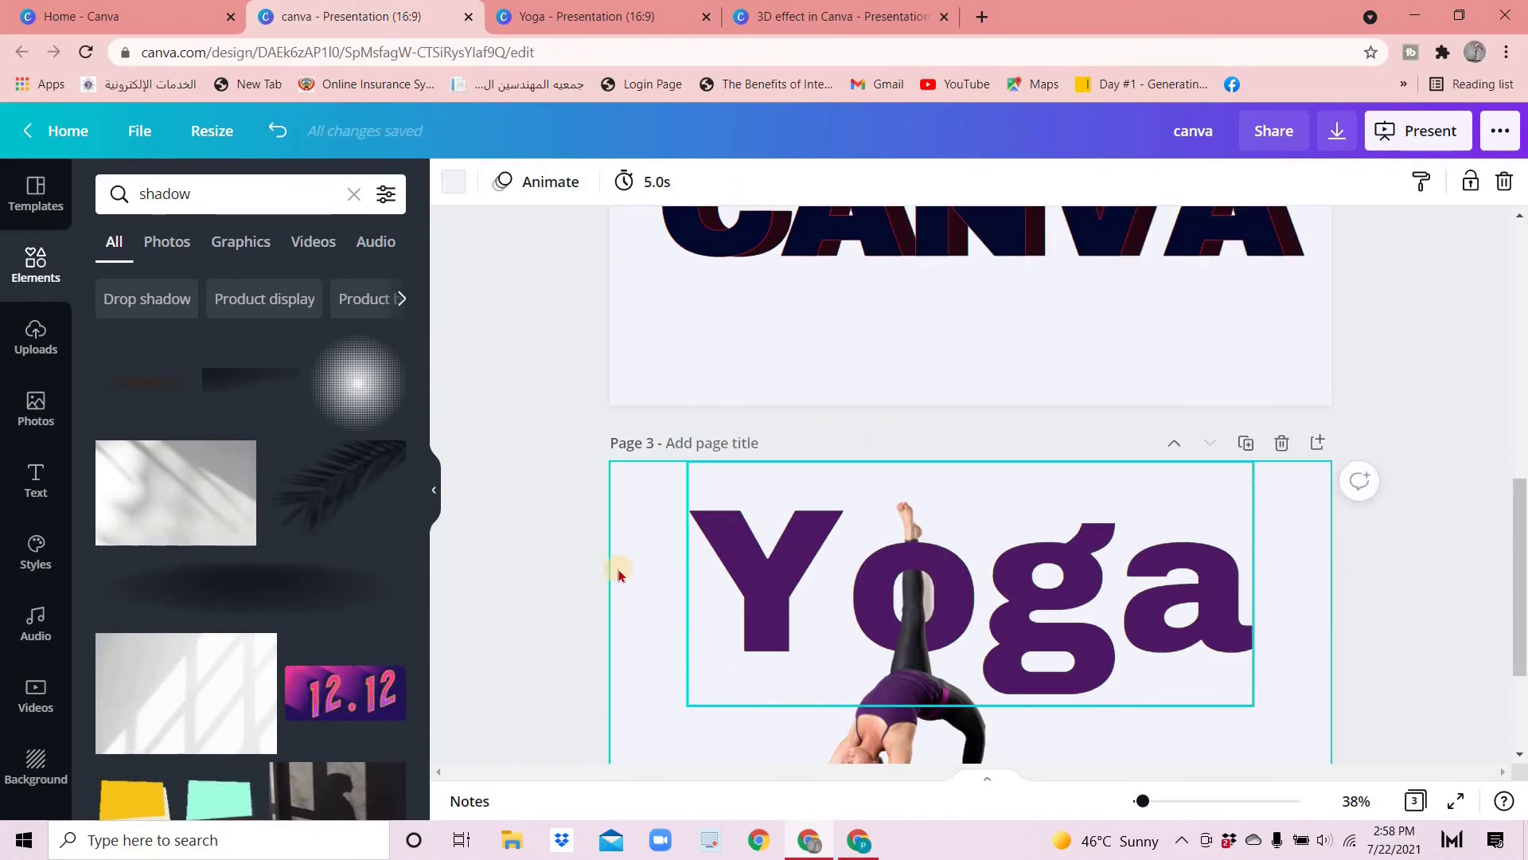
scroll(619, 575, "down", 3)
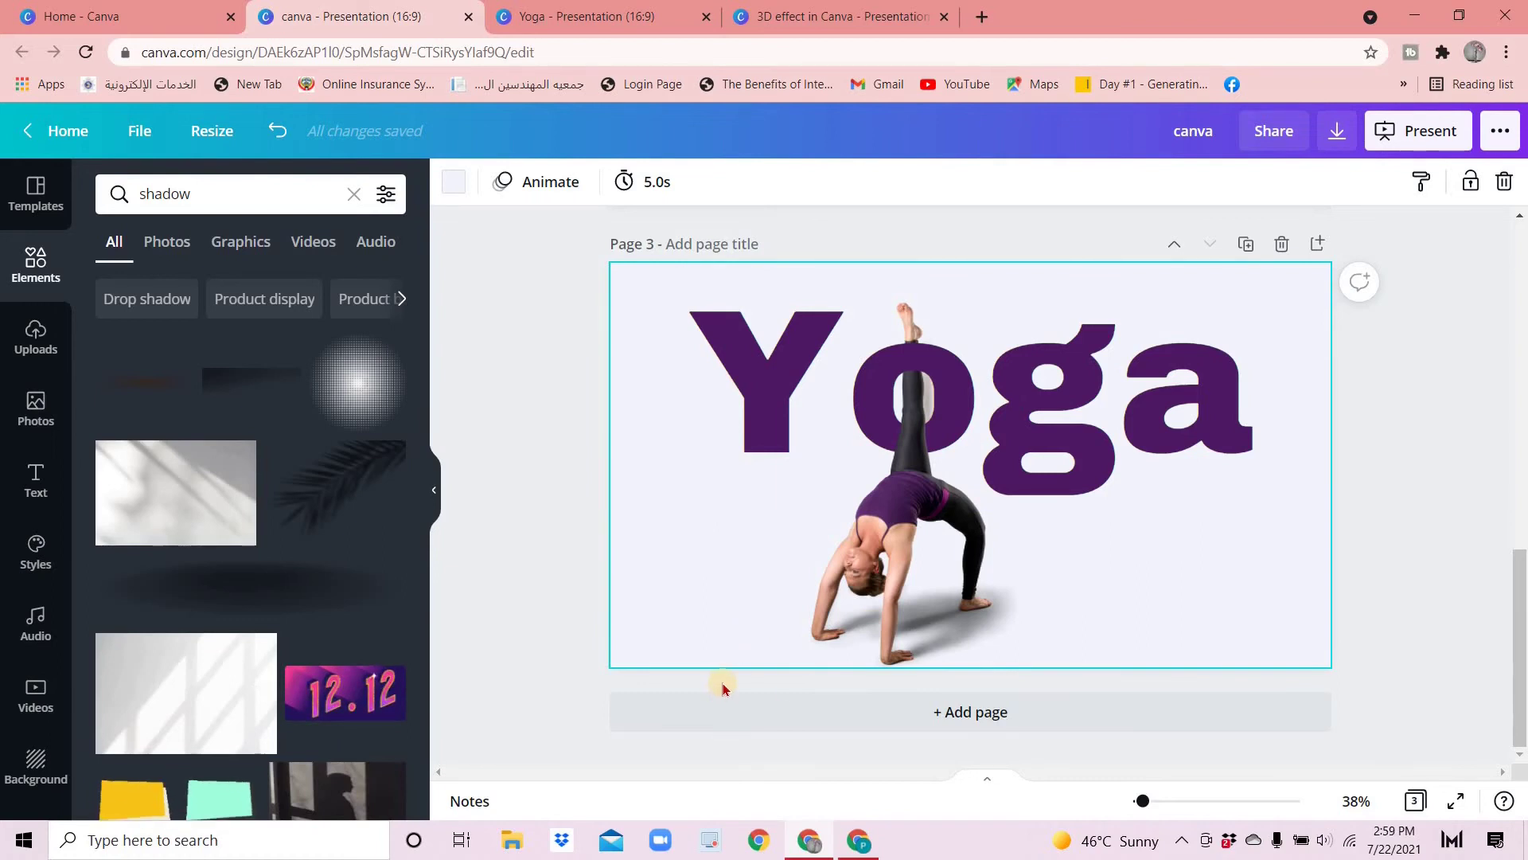
Add a new page with a size-100 'RUN' text box
left_click(944, 712)
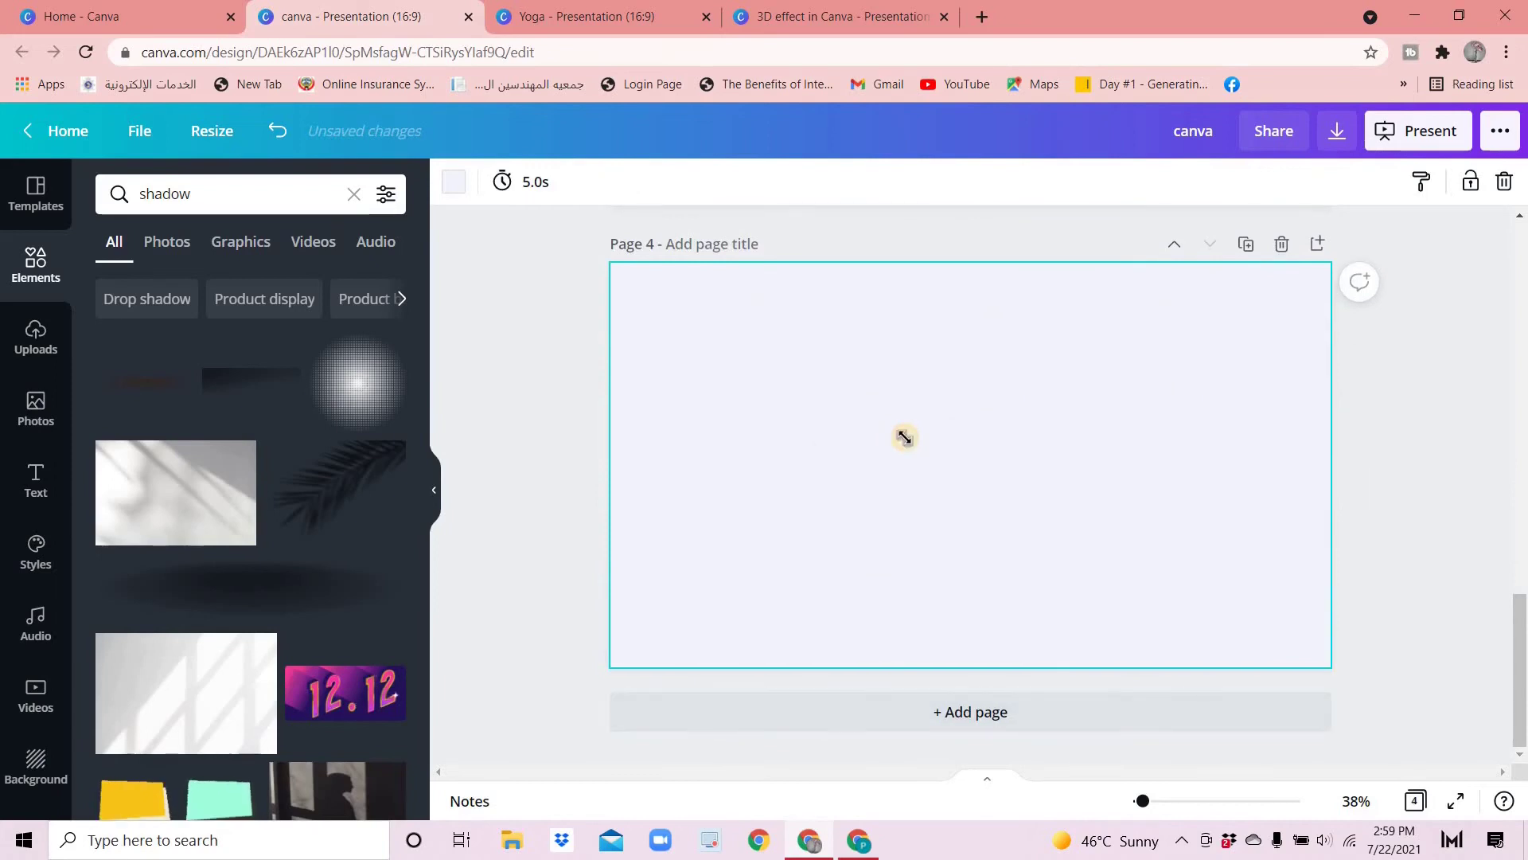
key("t")
key("BackSpace")
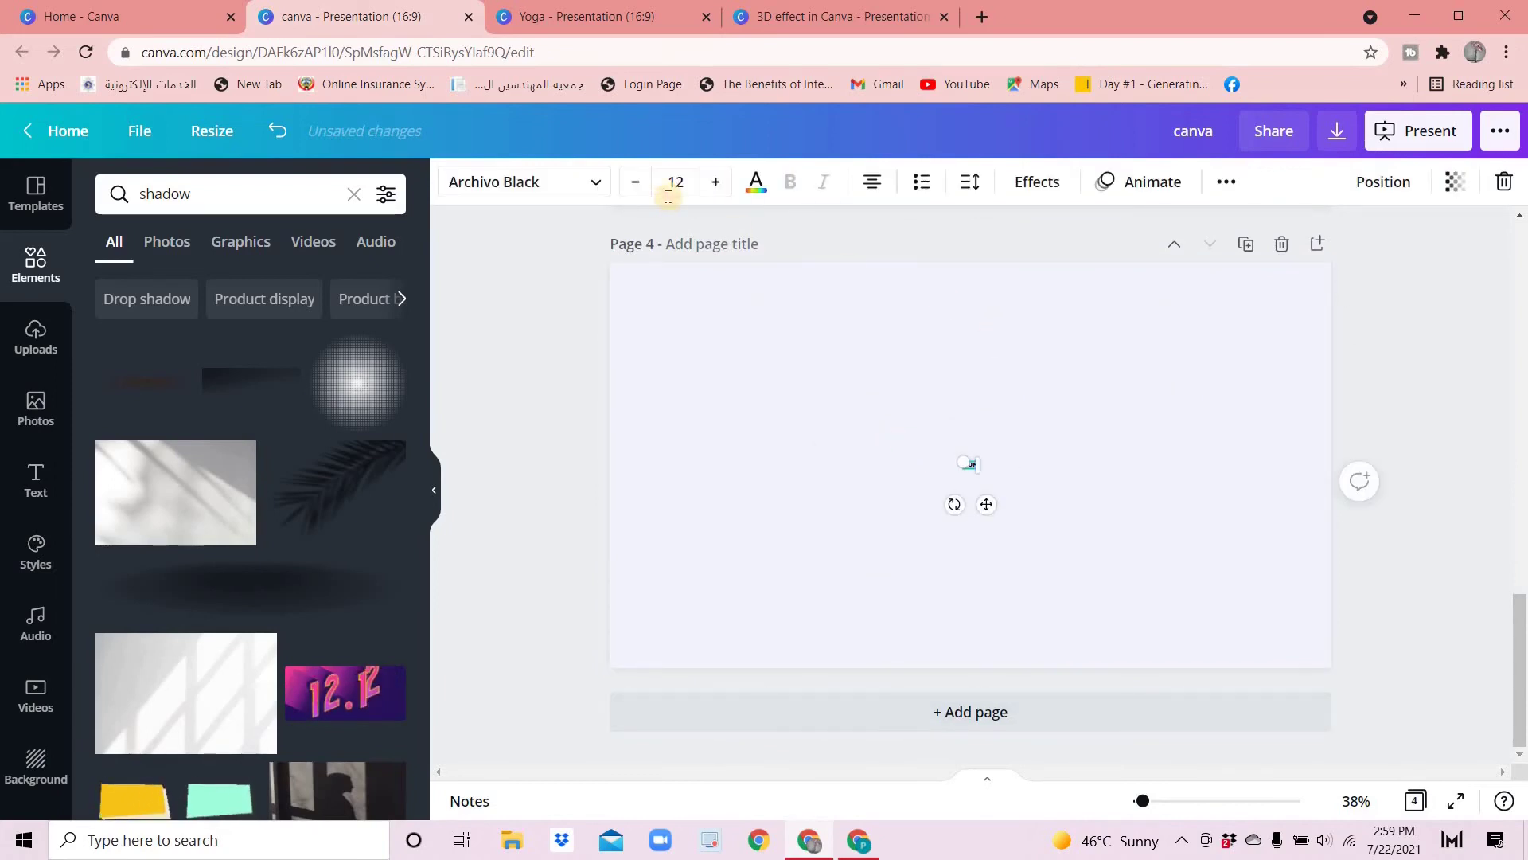
left_click(678, 181)
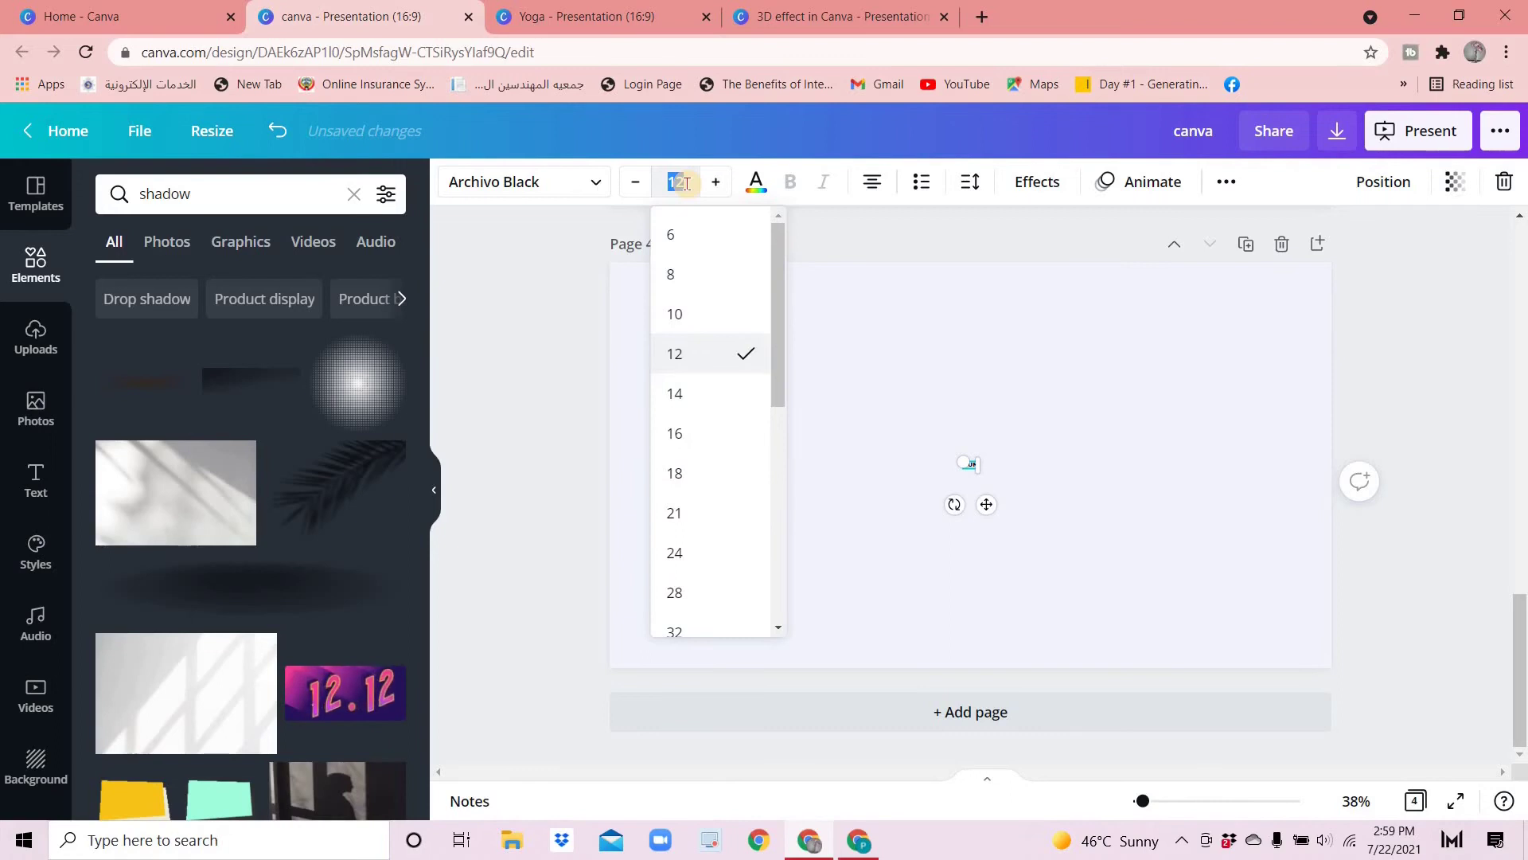
type("100")
key("Return")
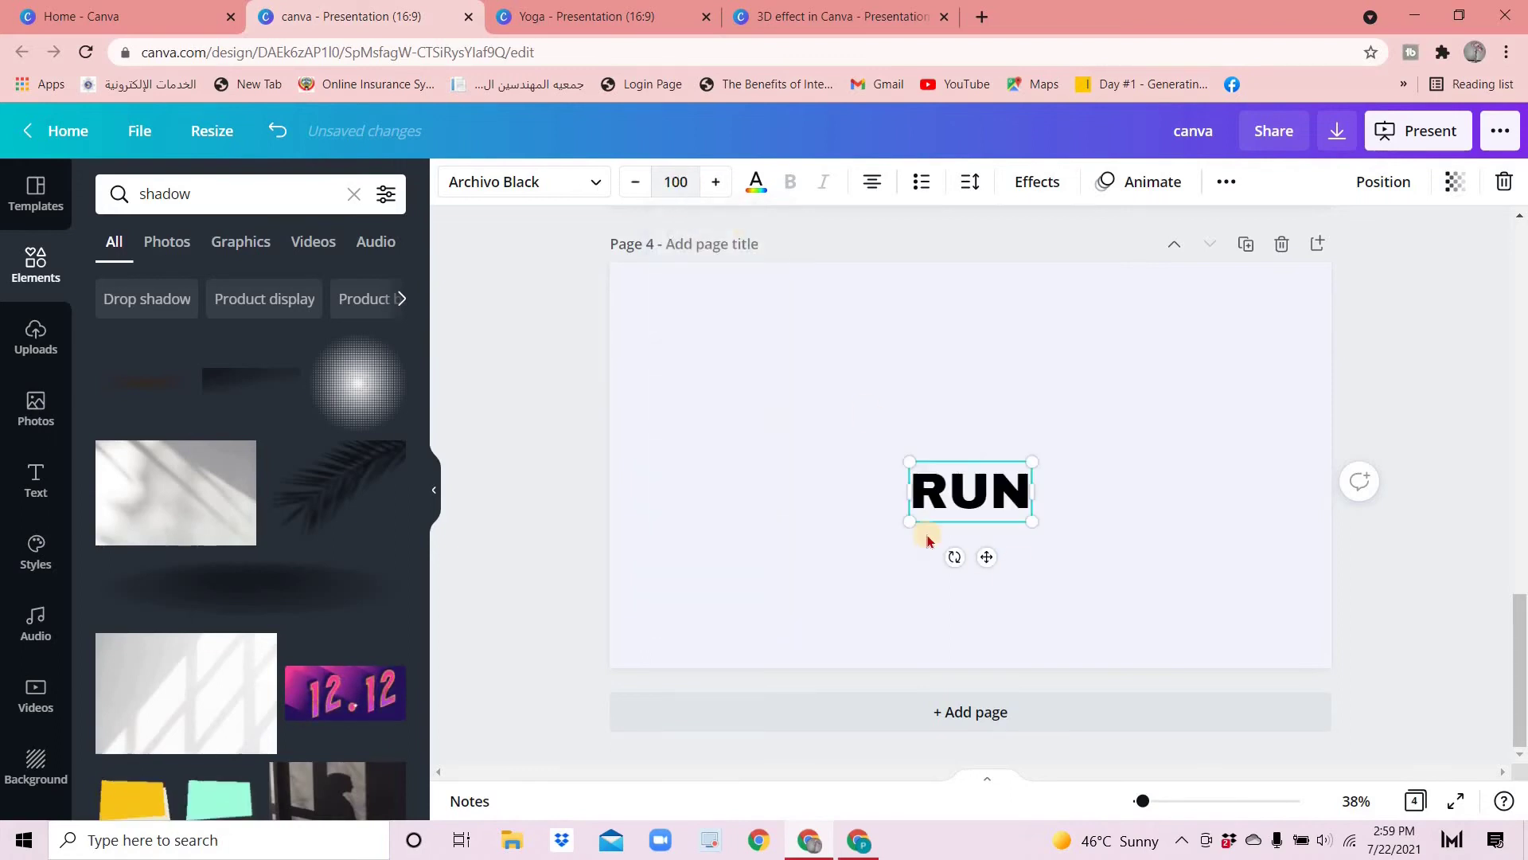
Make the word lowercase 'run', enlarge it to fill the page and centre it
left_click(1047, 232)
mouse_move(840, 417)
left_mouse_down()
mouse_move(681, 336)
mouse_move(702, 312)
left_mouse_up()
left_click_drag(1015, 519, 1232, 667)
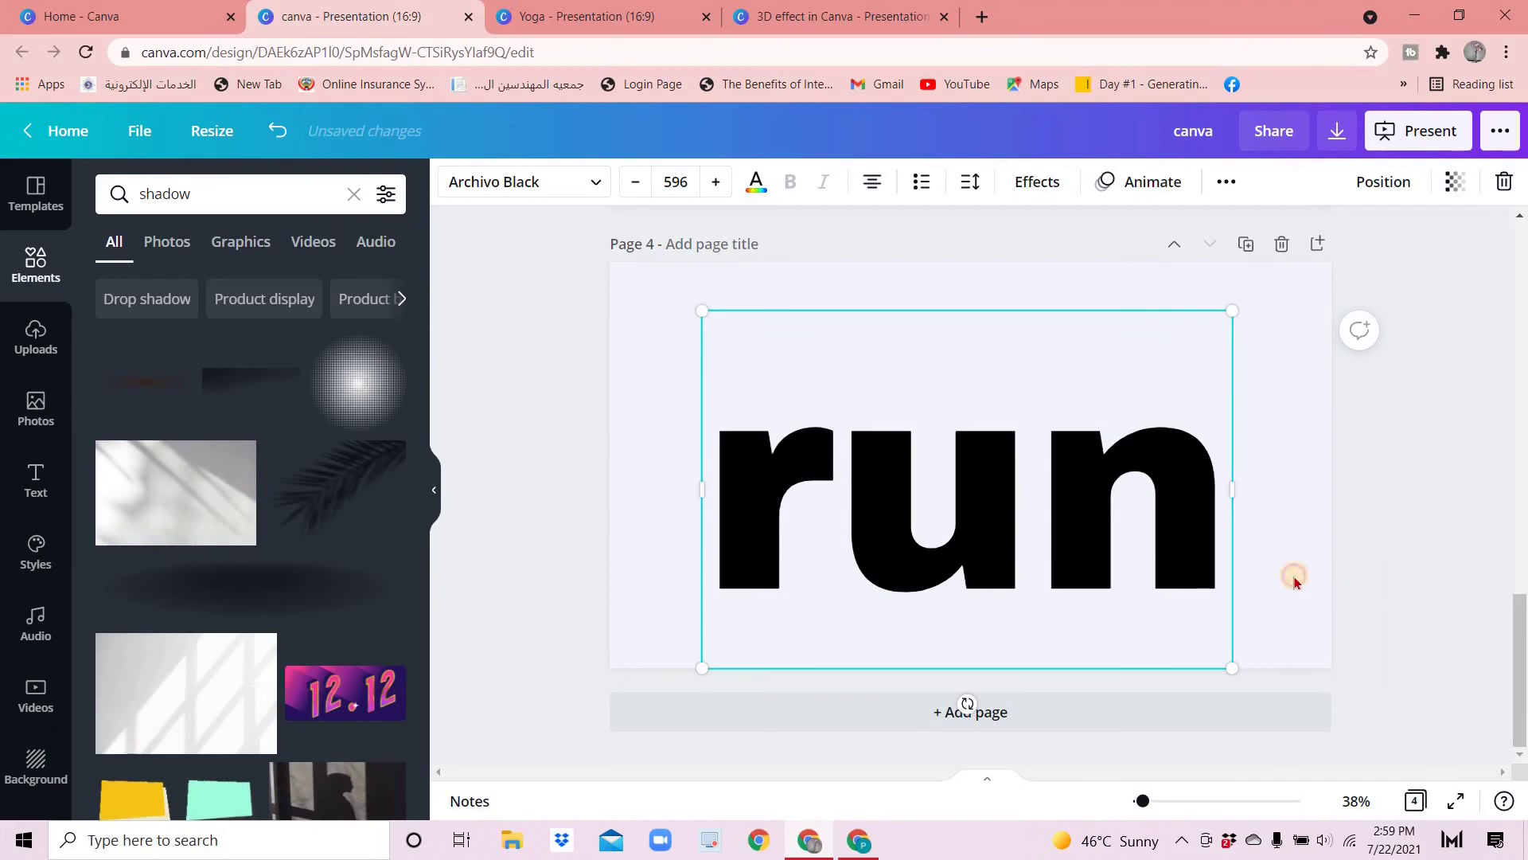
mouse_move(1003, 526)
left_mouse_down()
mouse_move(1006, 562)
mouse_move(1010, 491)
left_mouse_up()
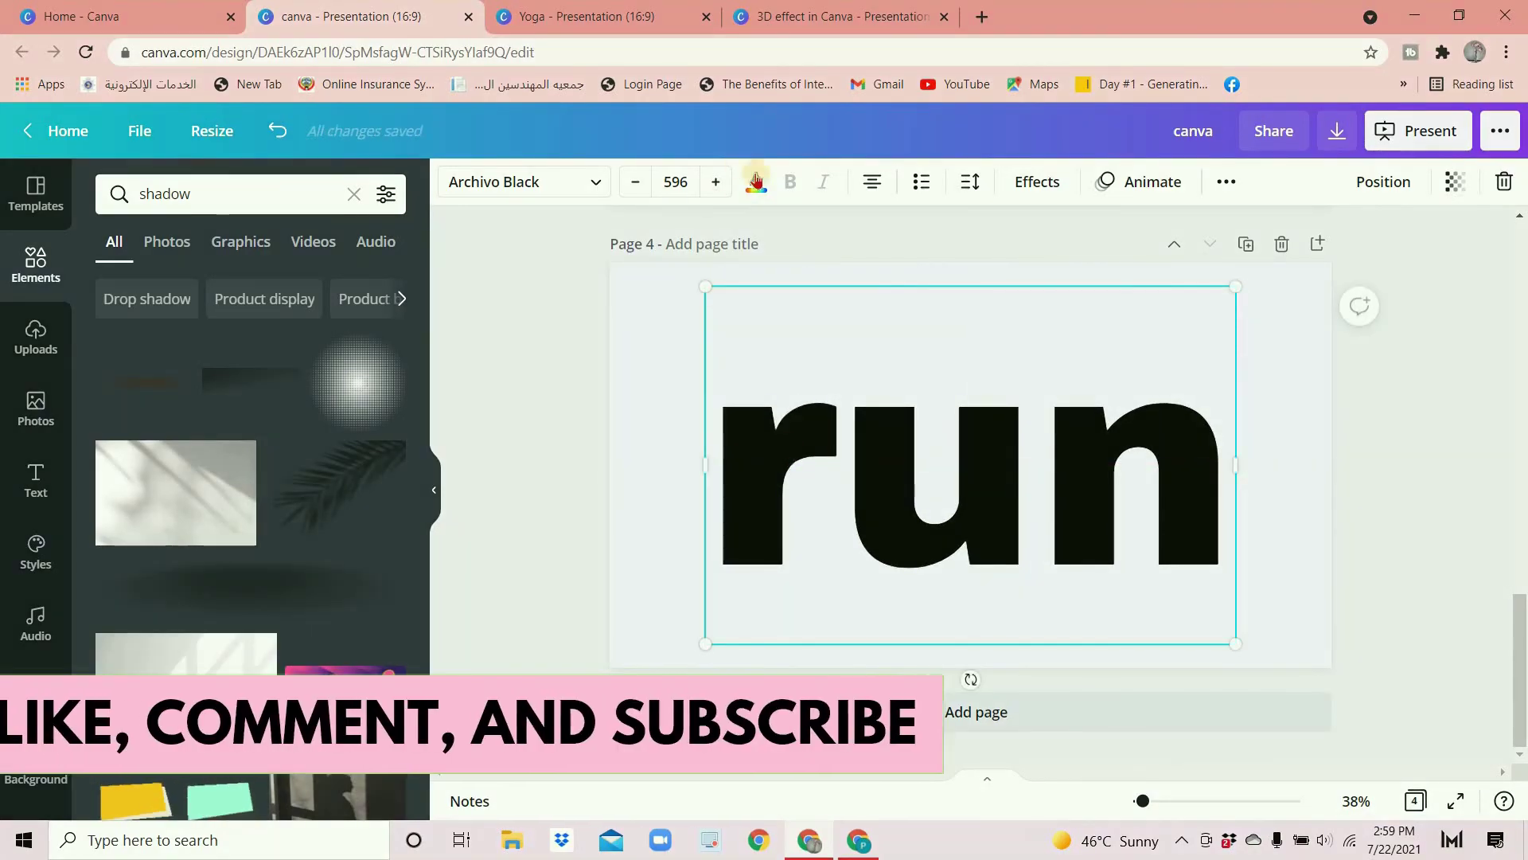
Colour the run text purple and add the running businessman photo from a 'running' search
left_click(756, 182)
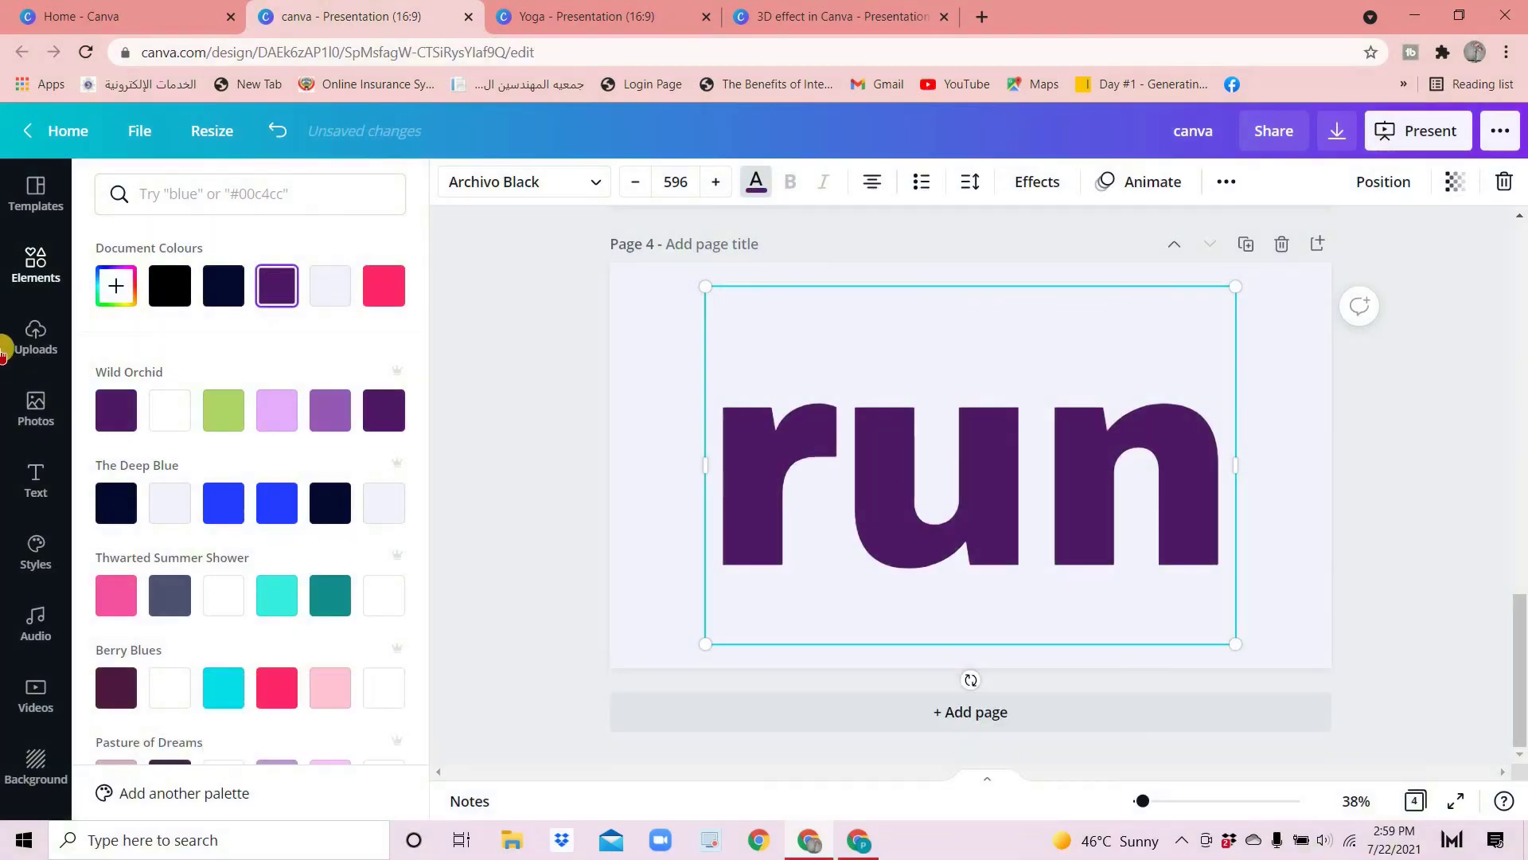
left_click(35, 412)
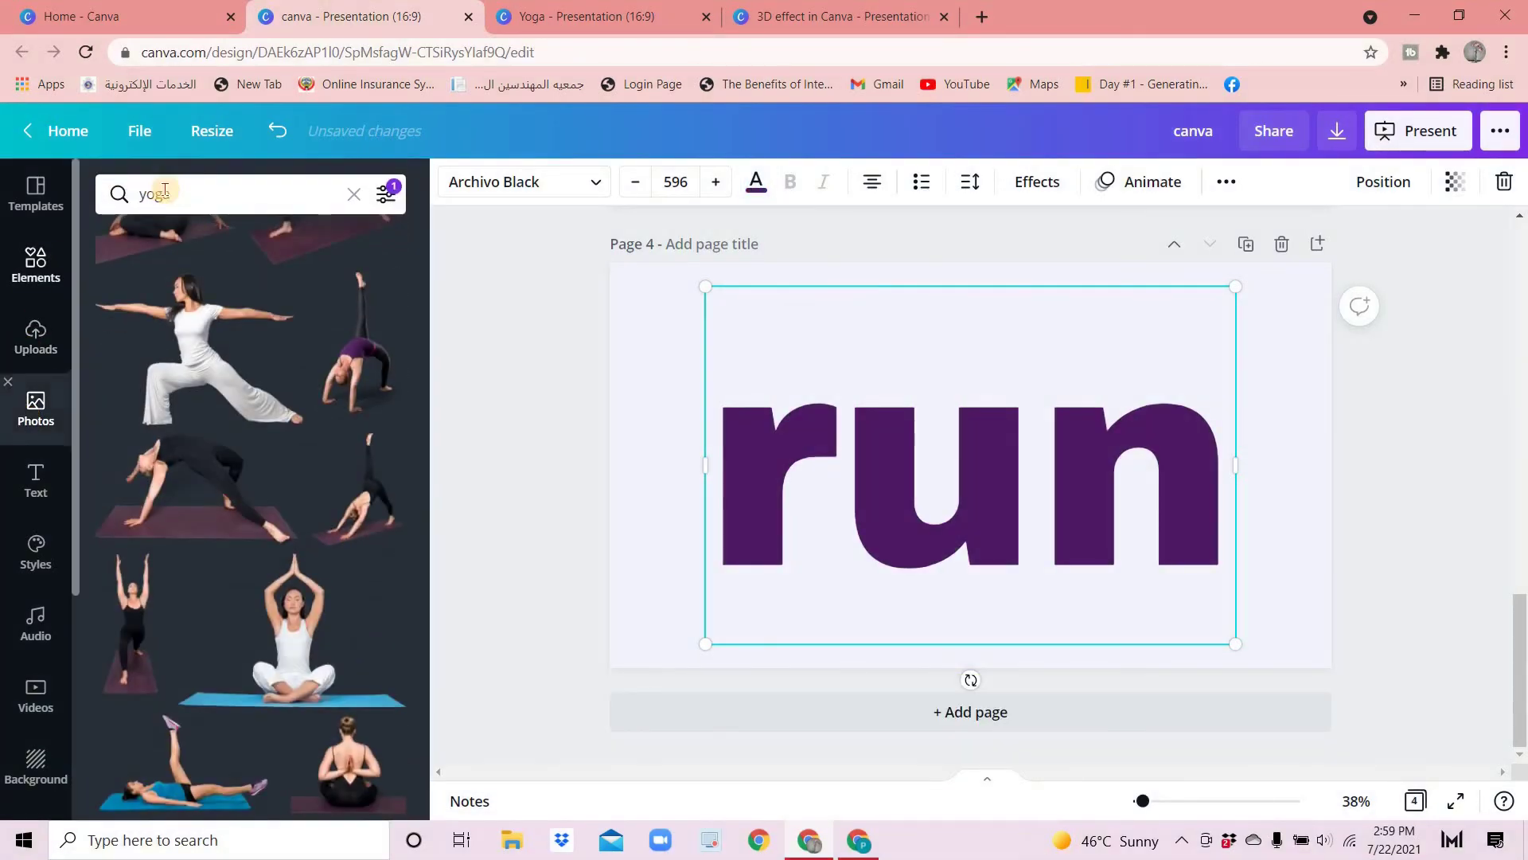
left_click(354, 193)
type("ru")
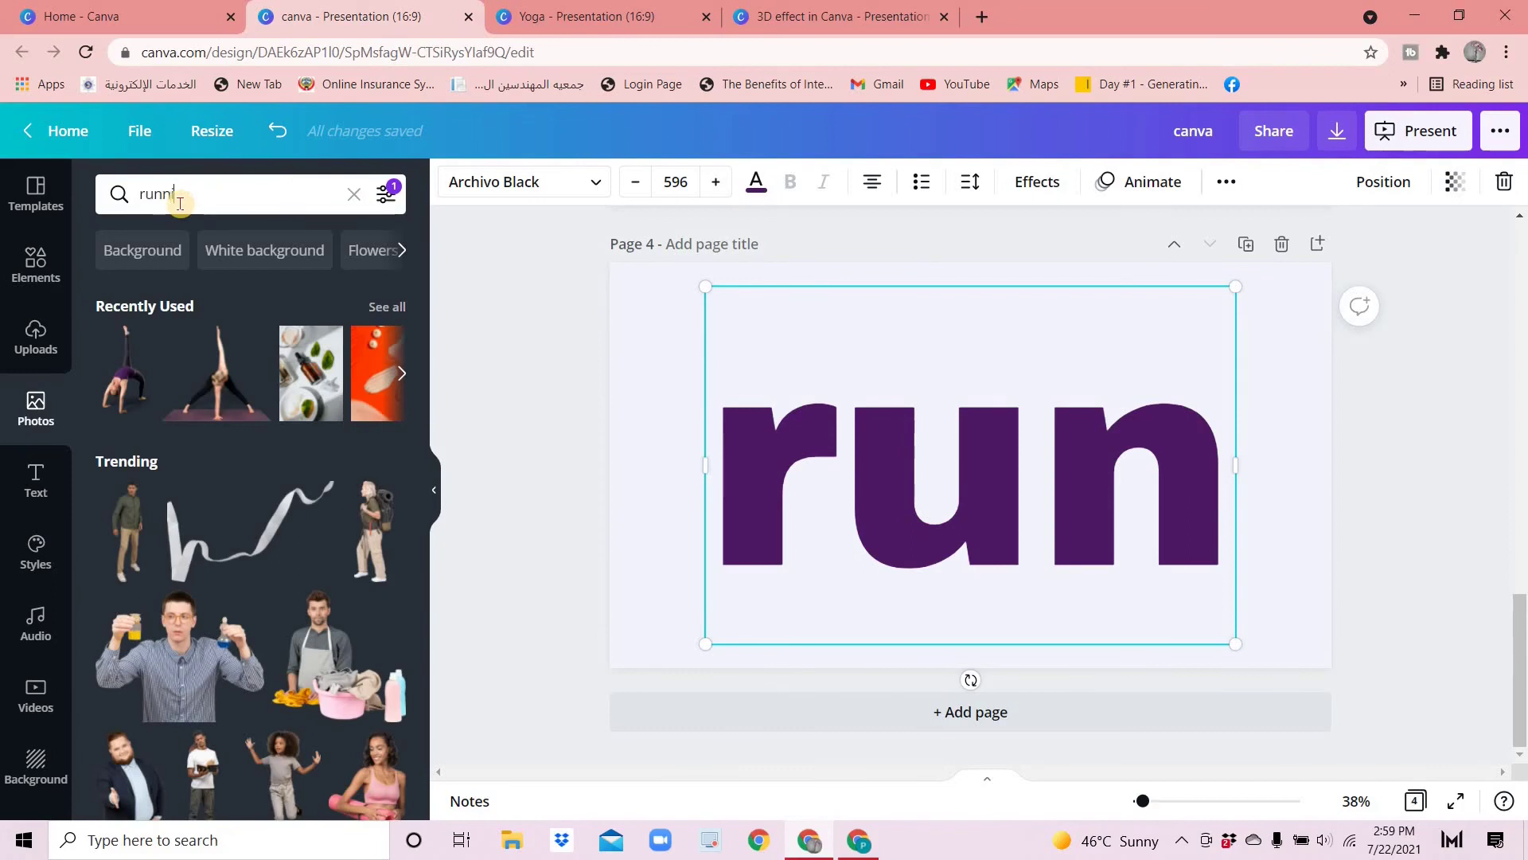
type("nning")
key("Return")
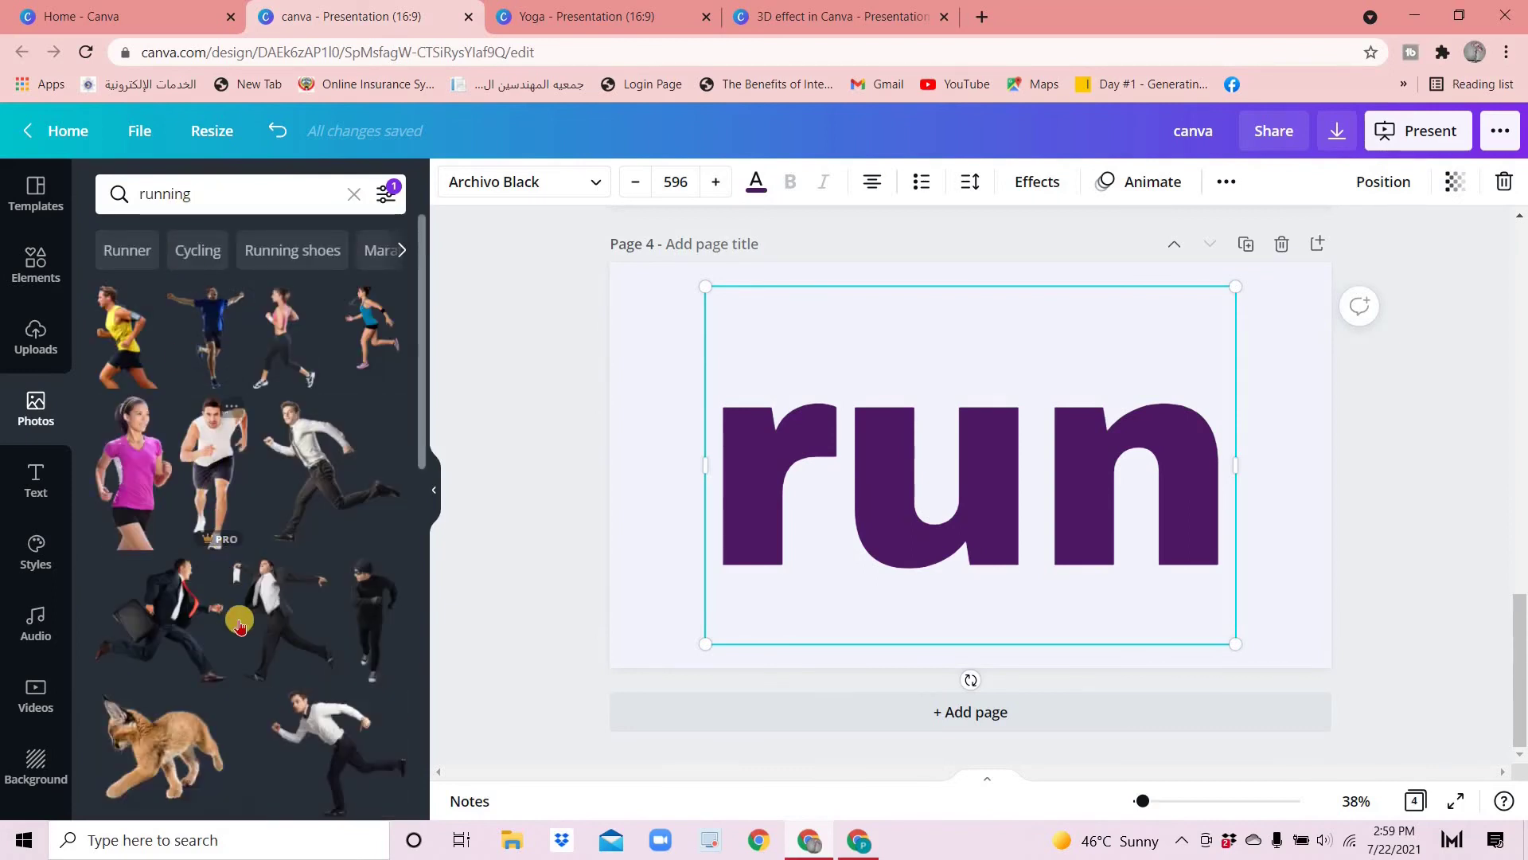
mouse_move(214, 427)
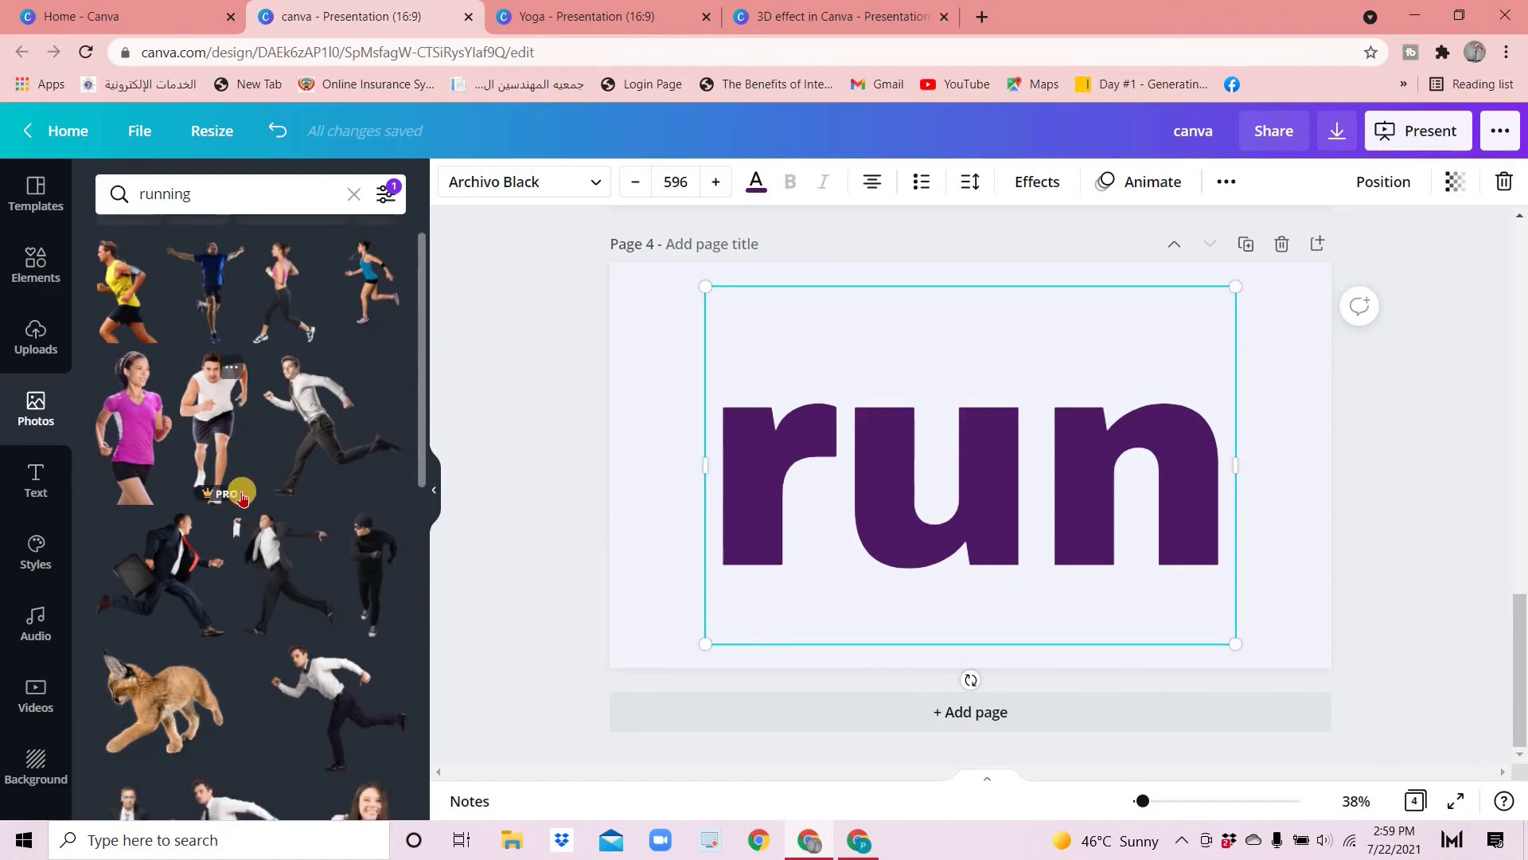
scroll(243, 487, "down", 5)
scroll(243, 502, "down", 5)
scroll(240, 511, "down", 4)
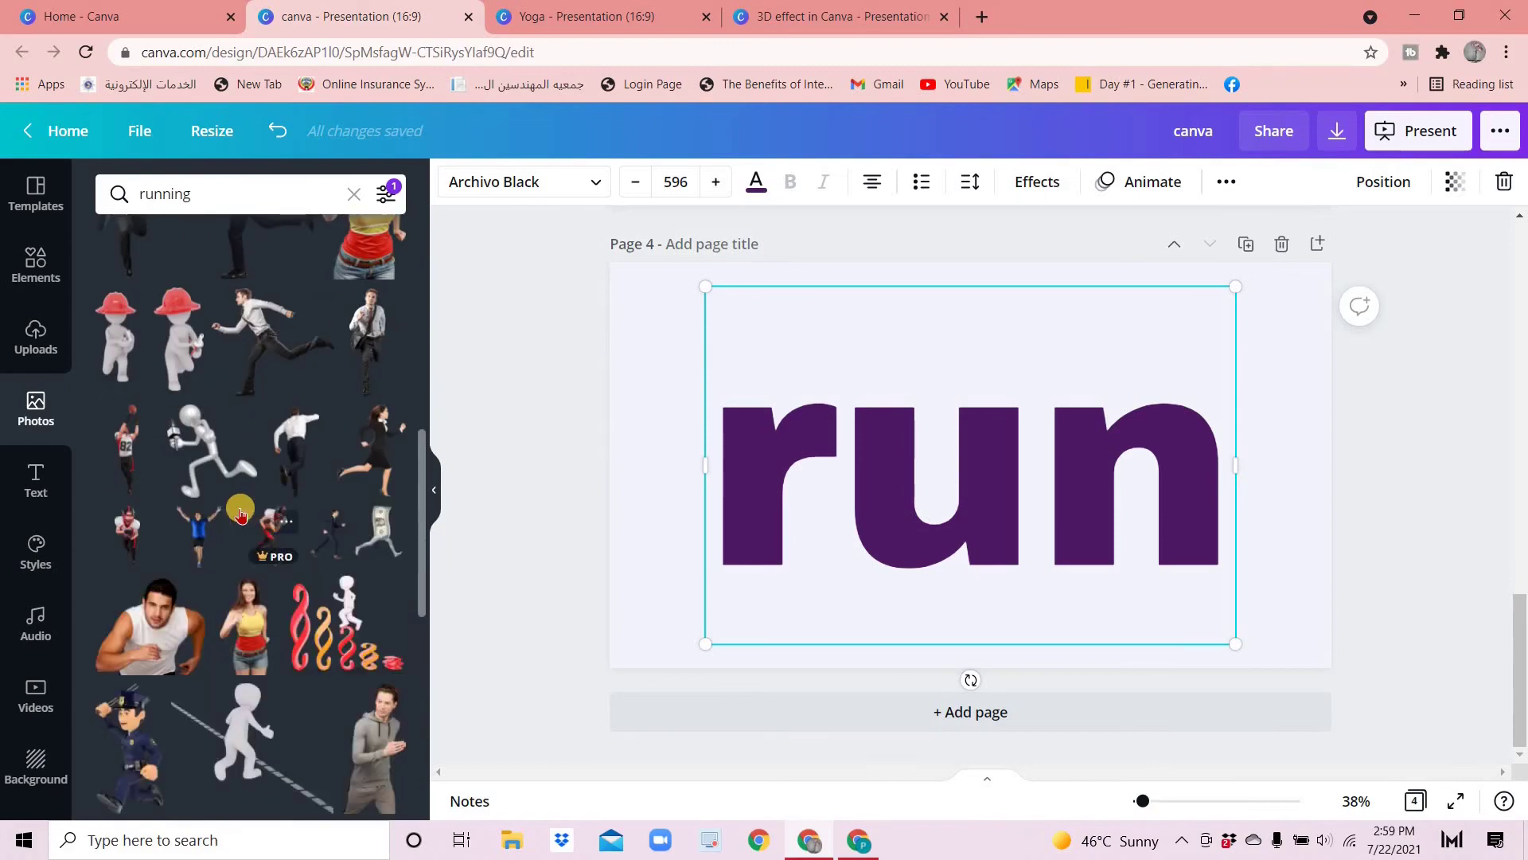
scroll(241, 514, "down", 5)
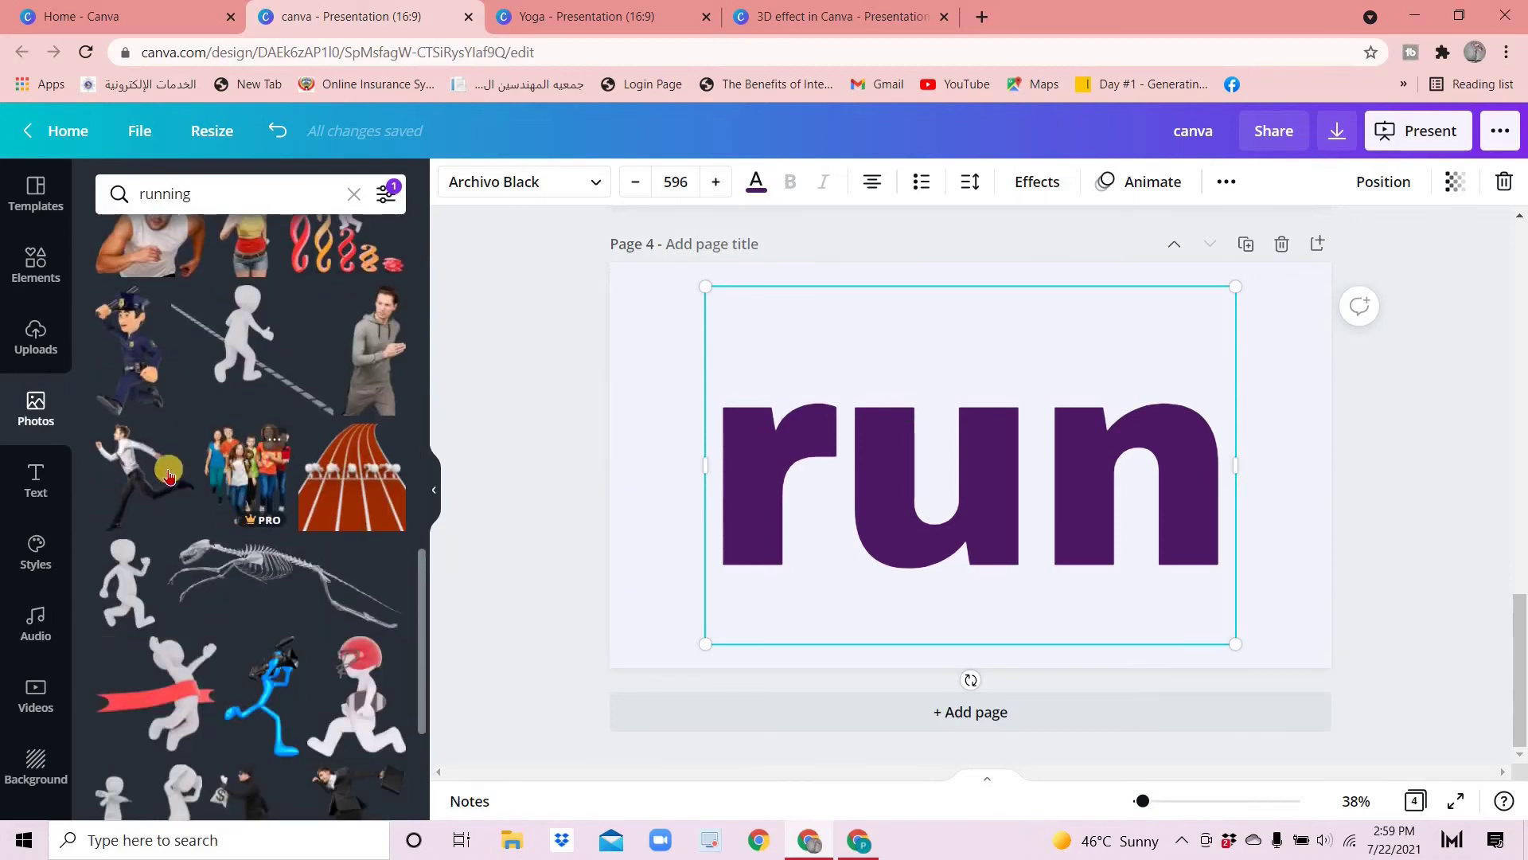
left_click(140, 471)
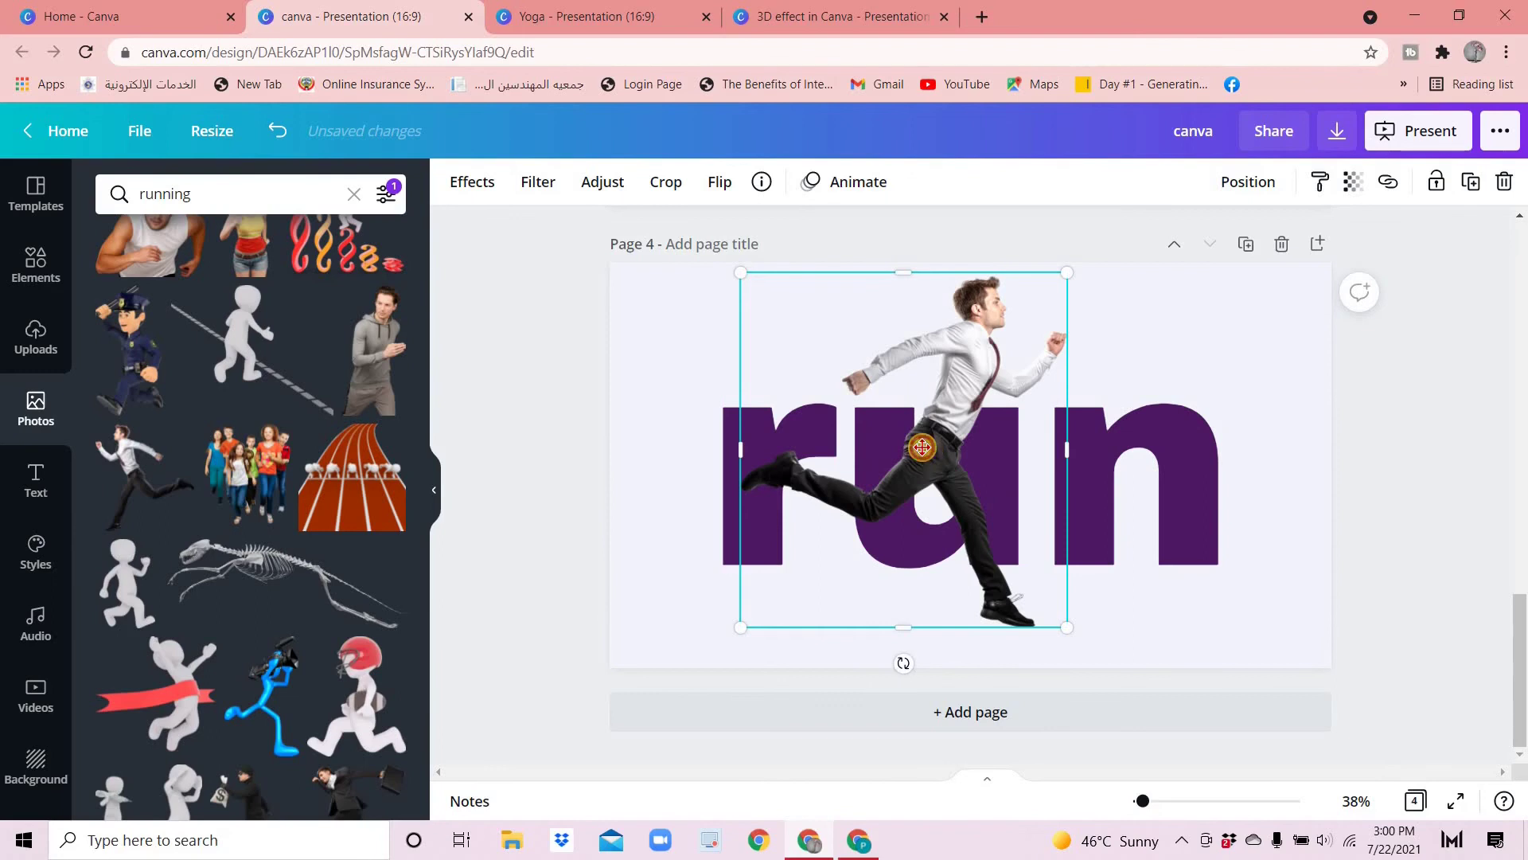
Place the running man over the letters, duplicate him, and send one copy behind the text
left_click_drag(921, 448, 921, 449)
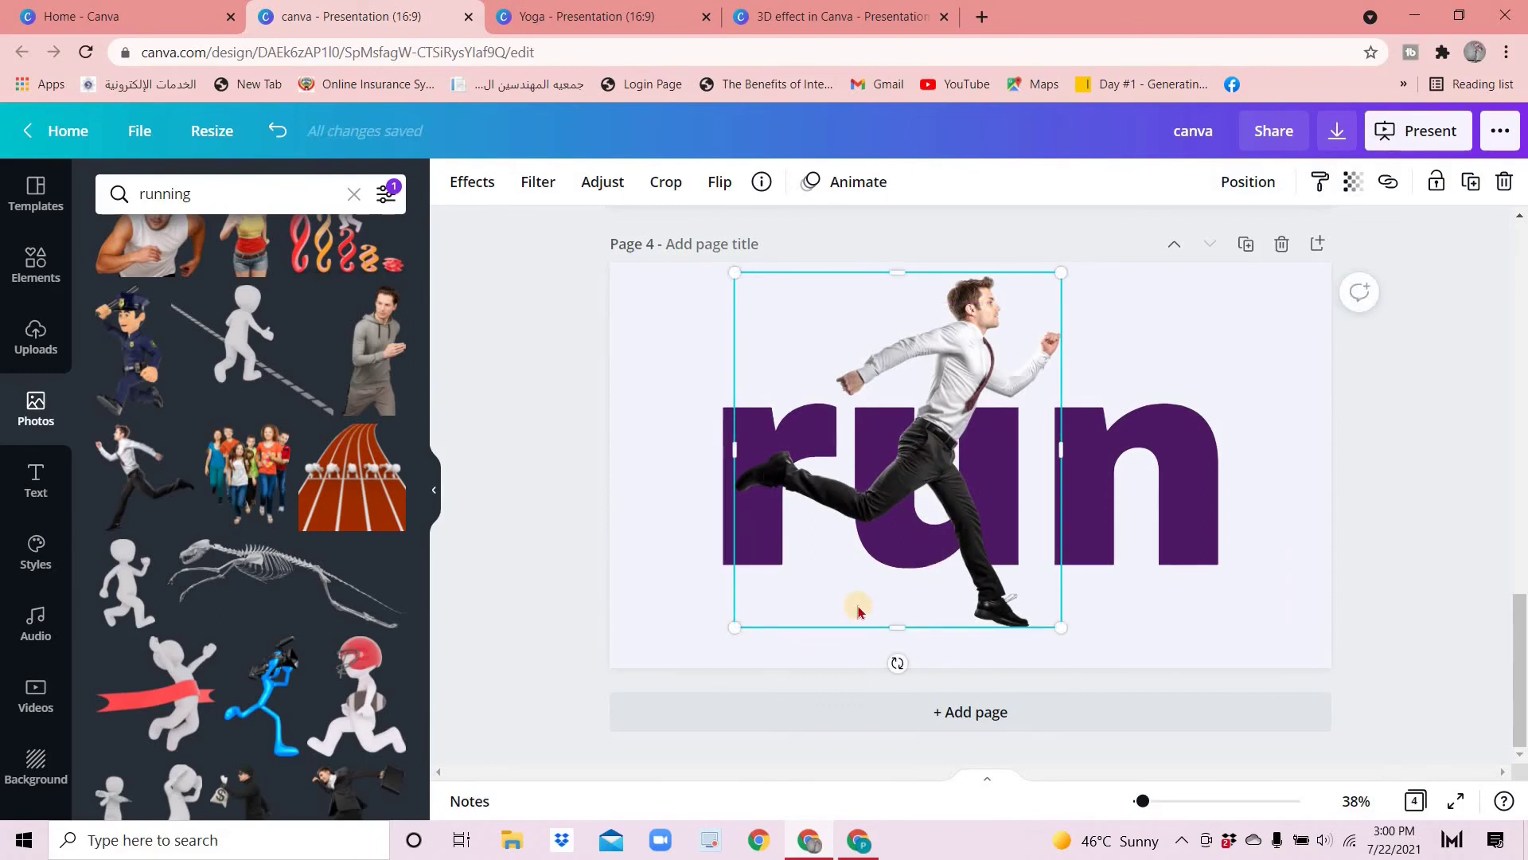
left_click_drag(859, 611, 887, 616)
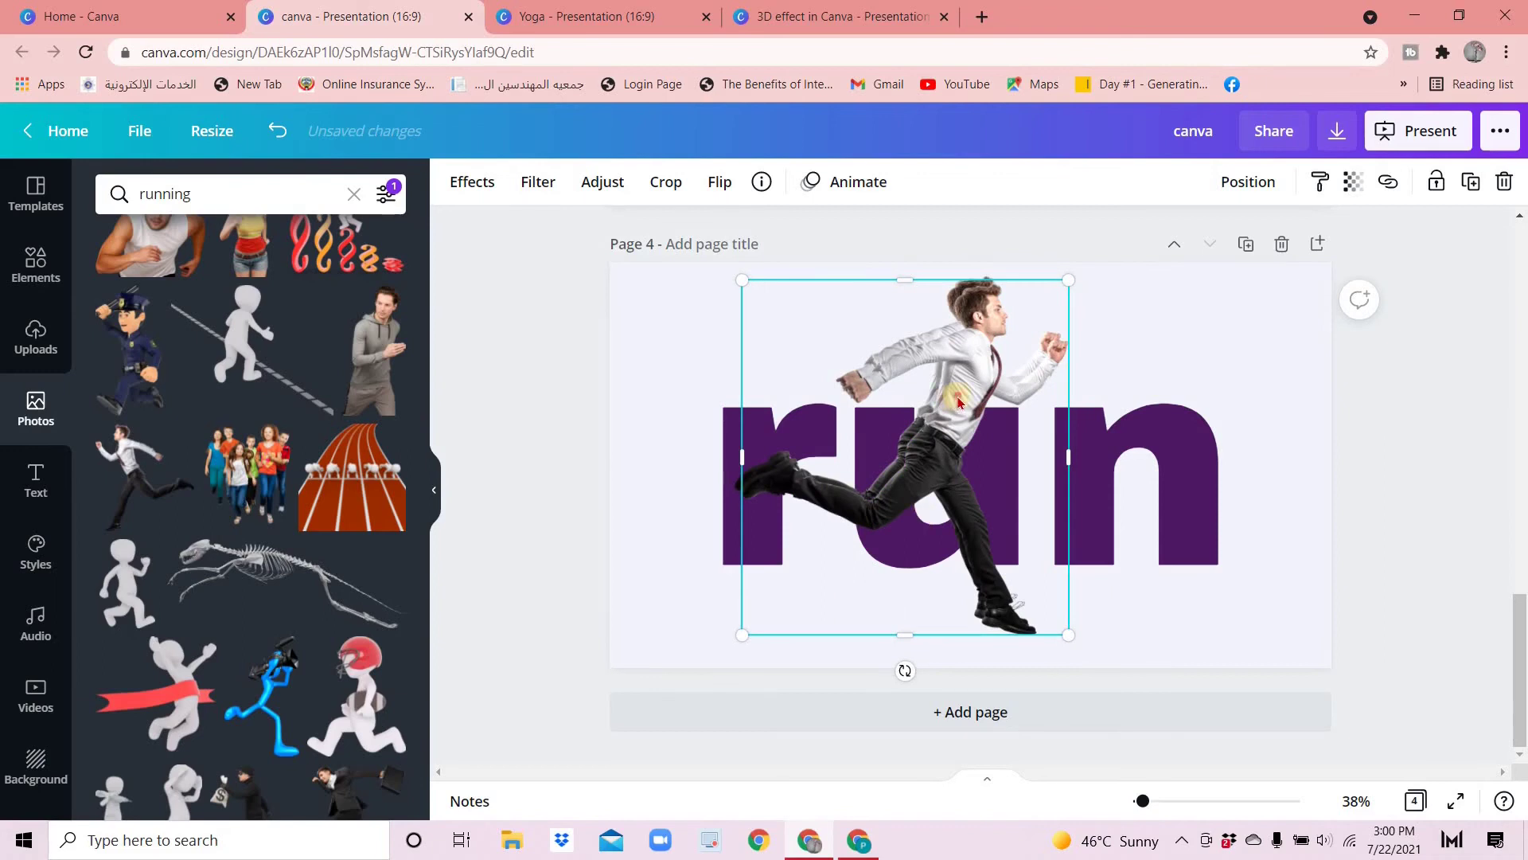
left_click_drag(959, 407, 1182, 408, "alt")
left_click(934, 390)
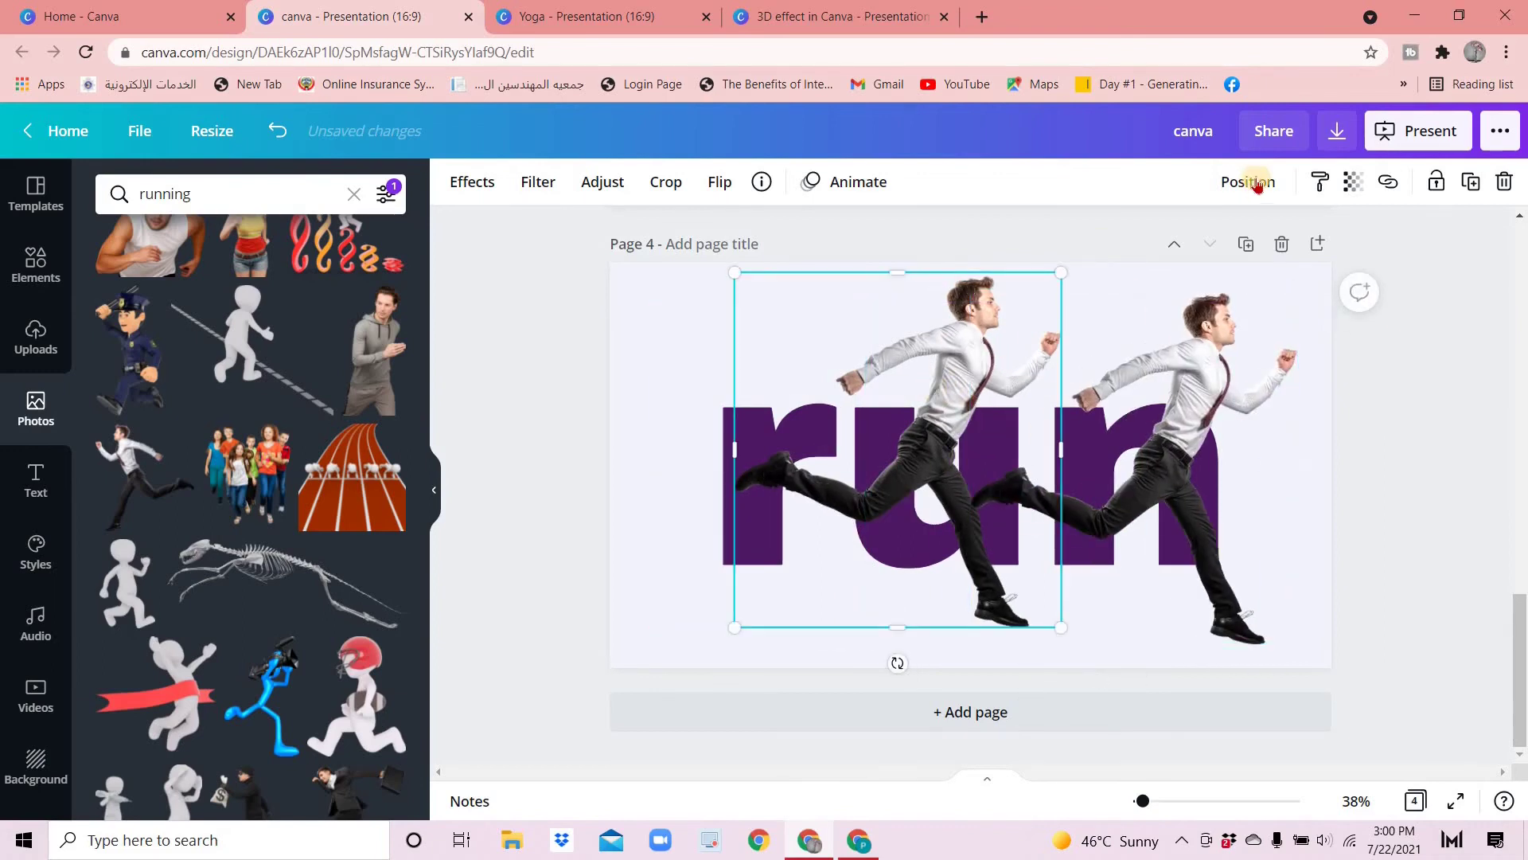
left_click(1248, 182)
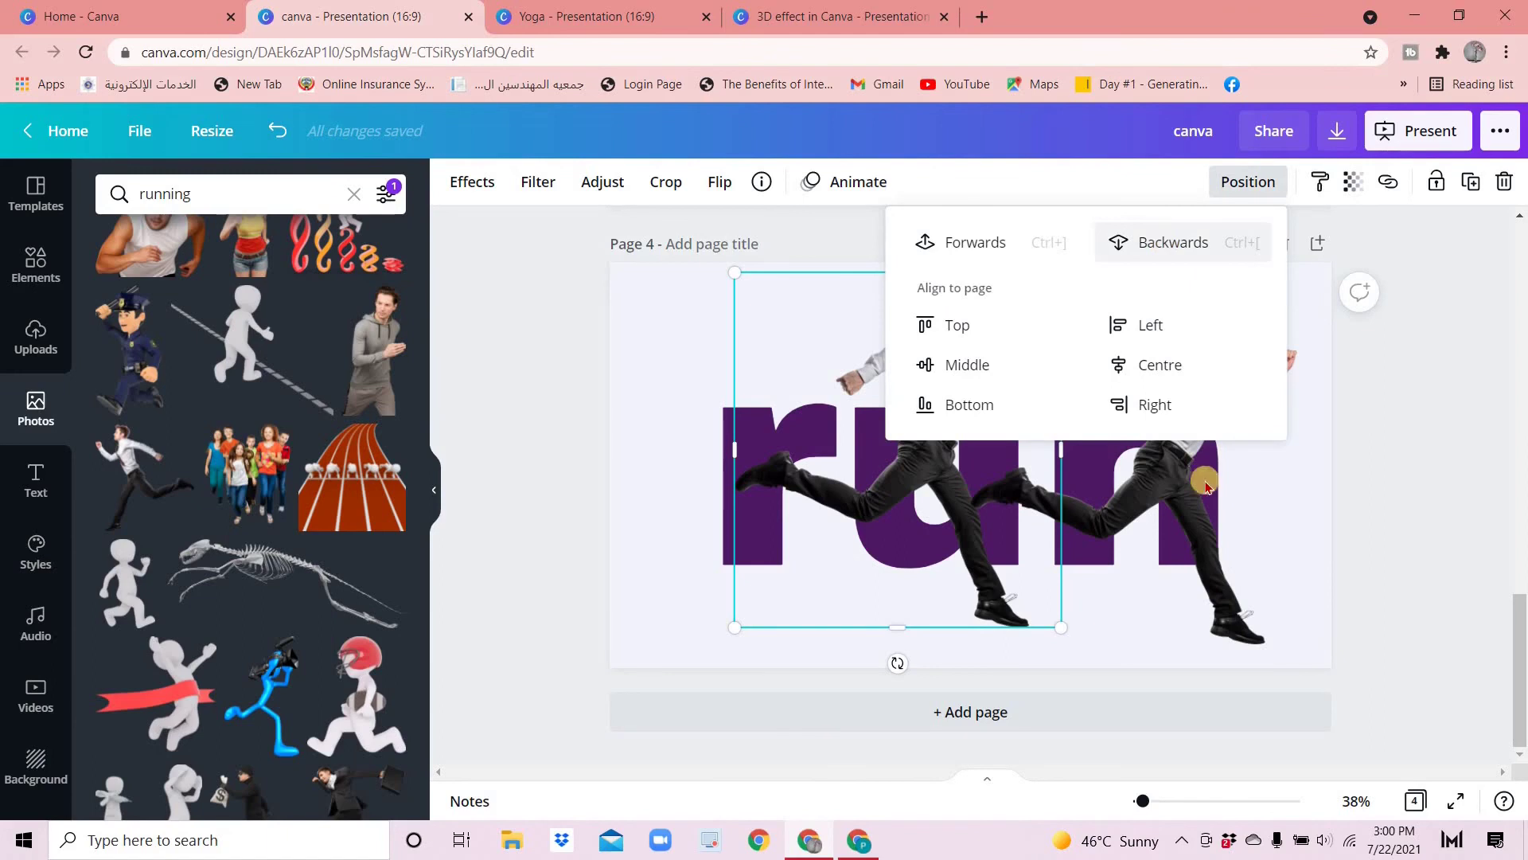
left_click(1276, 465)
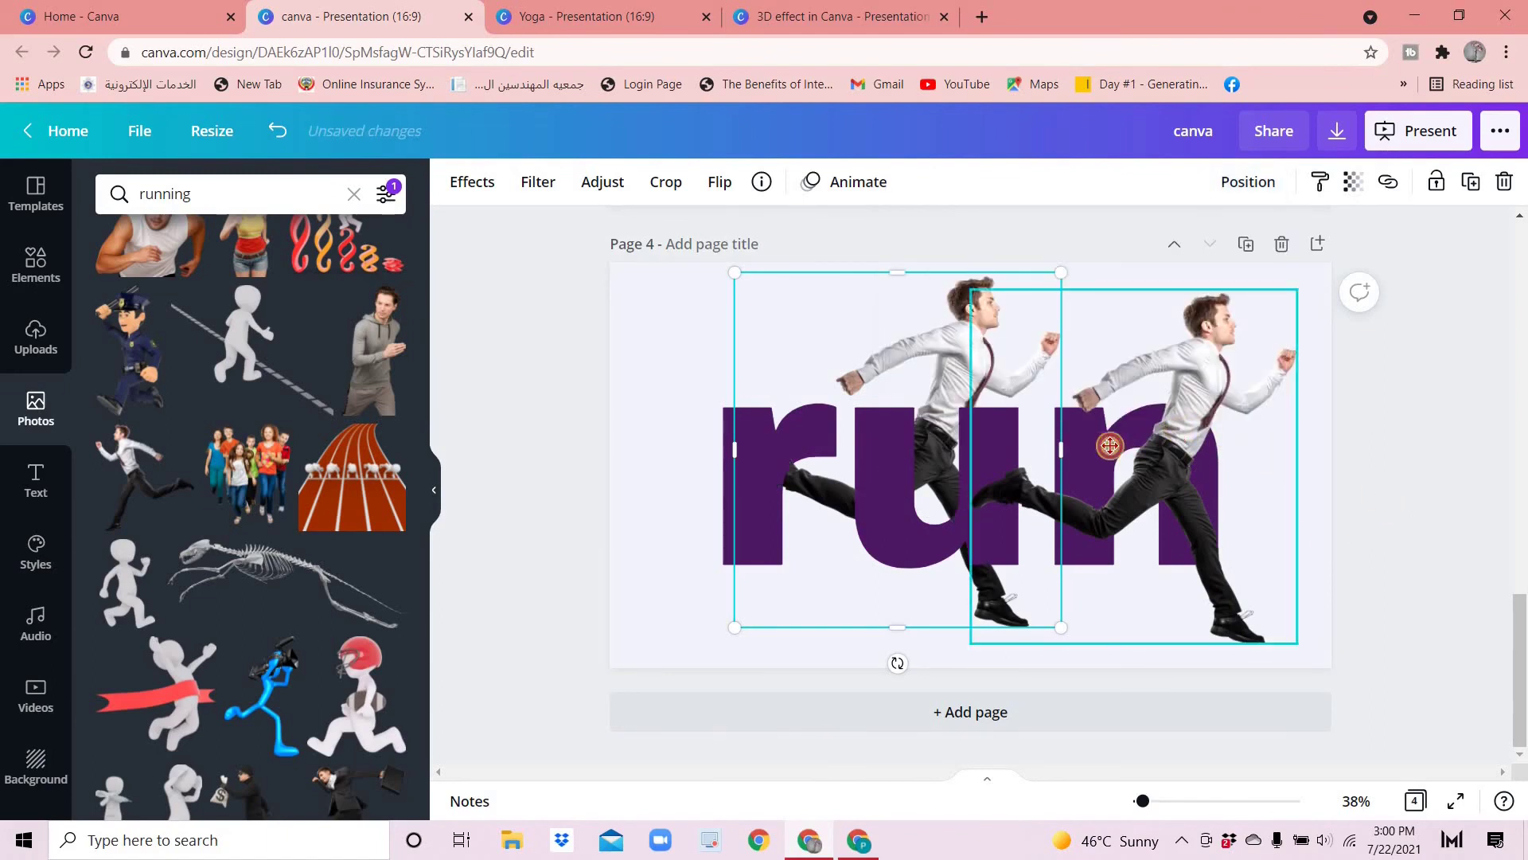
Align both copies exactly and crop the back leg off the front copy
left_click_drag(1111, 446, 944, 417)
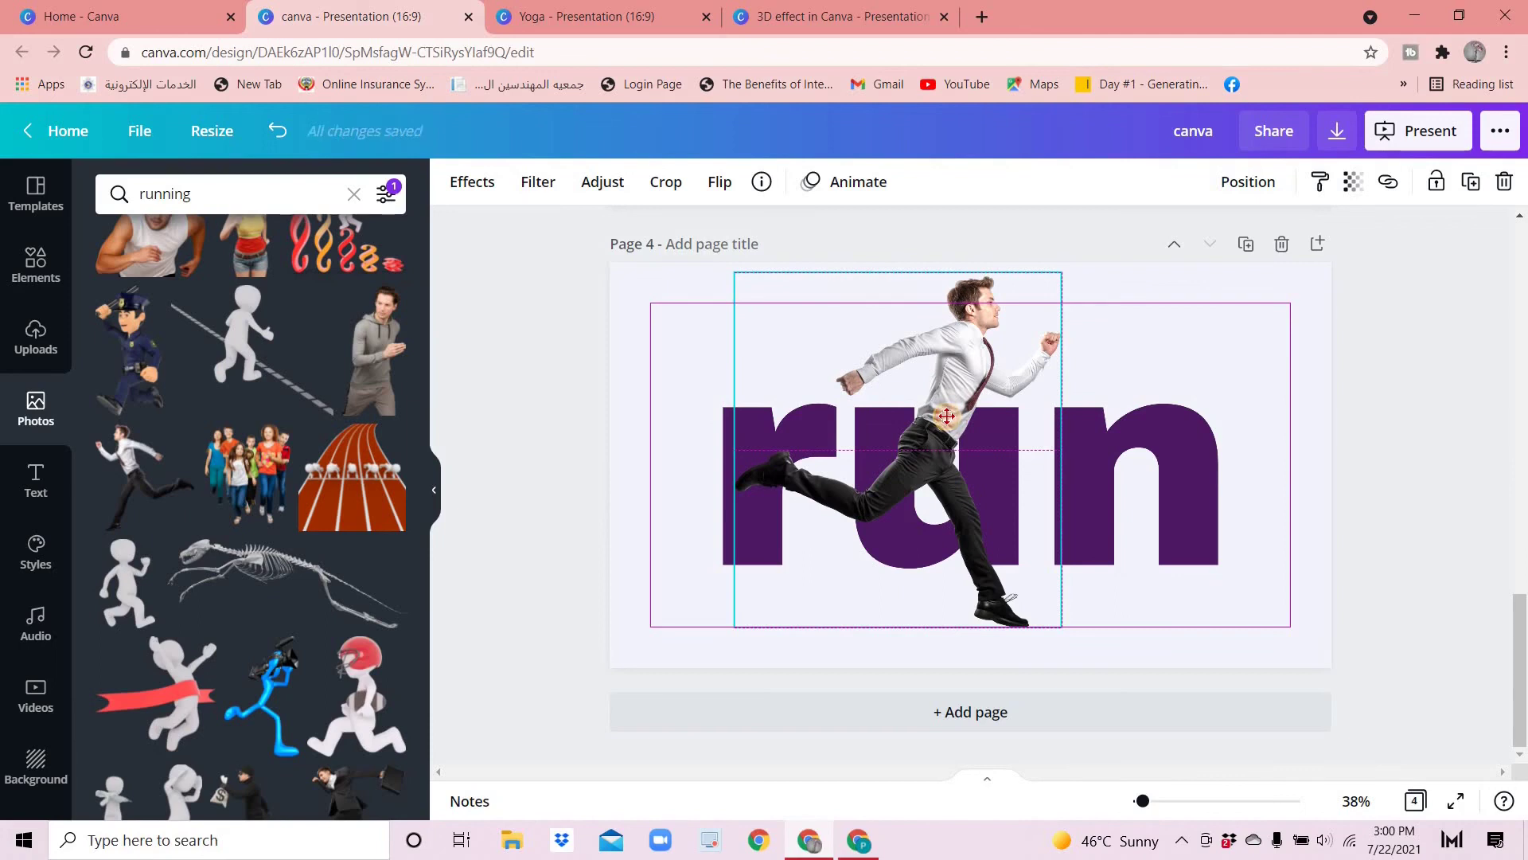
left_click_drag(944, 410, 943, 417)
left_click_drag(728, 451, 924, 468)
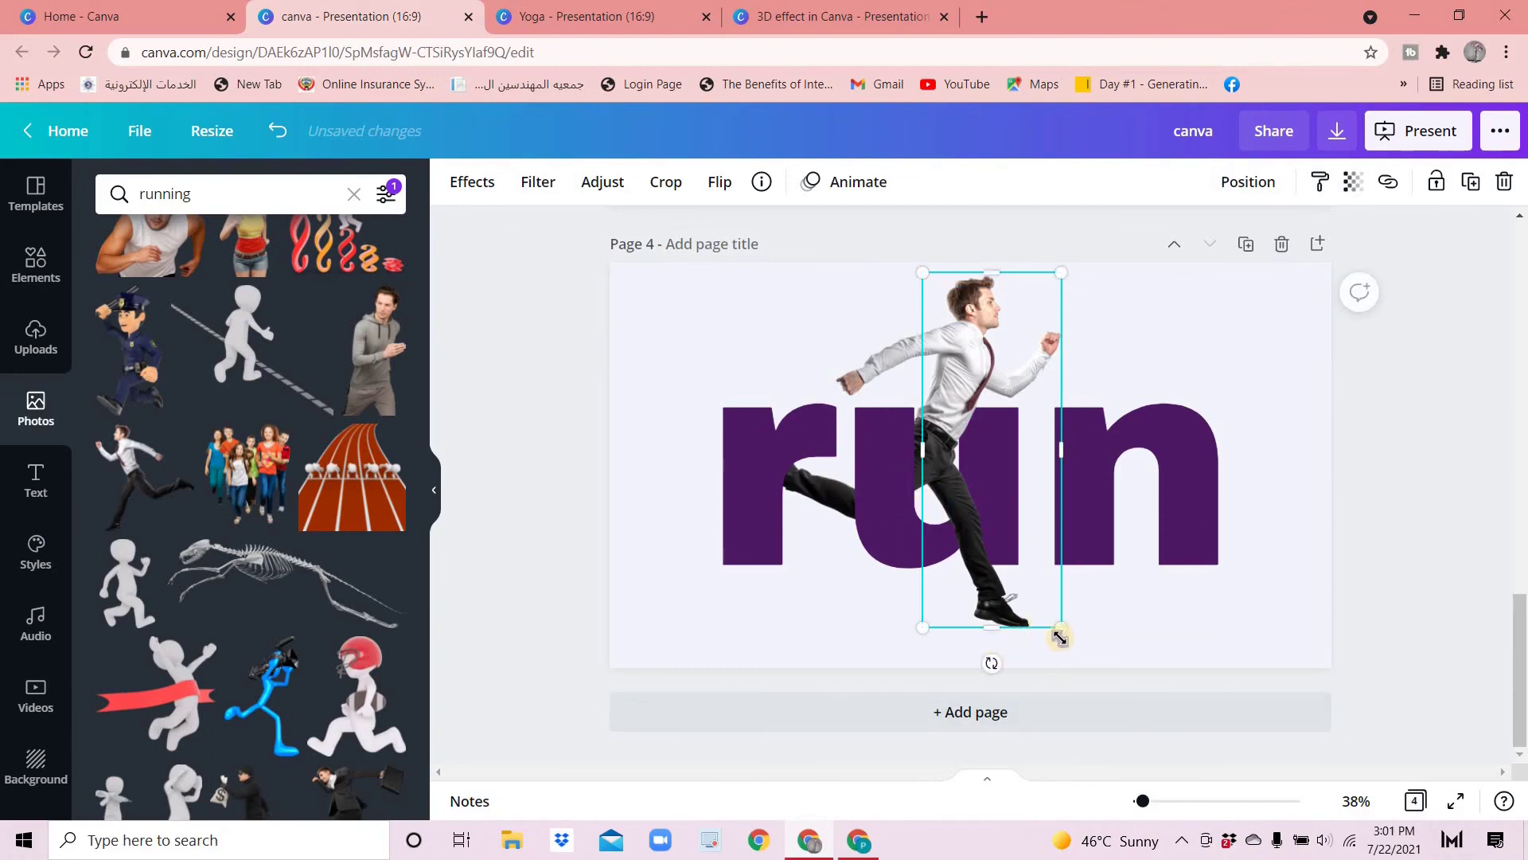
left_click(1265, 450)
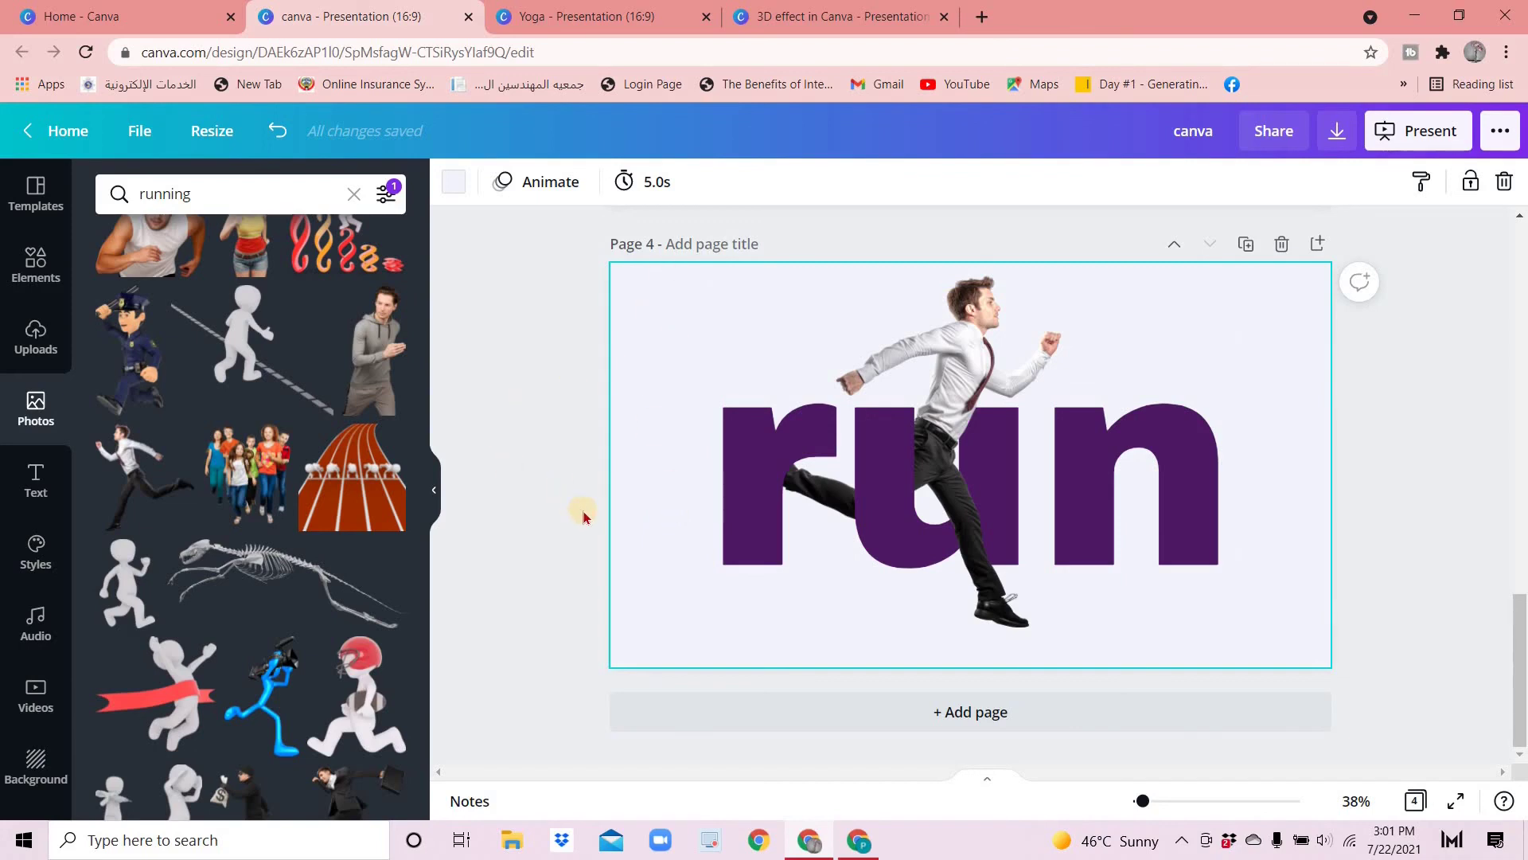
scroll(598, 621, "up", 5)
scroll(566, 574, "up", 5)
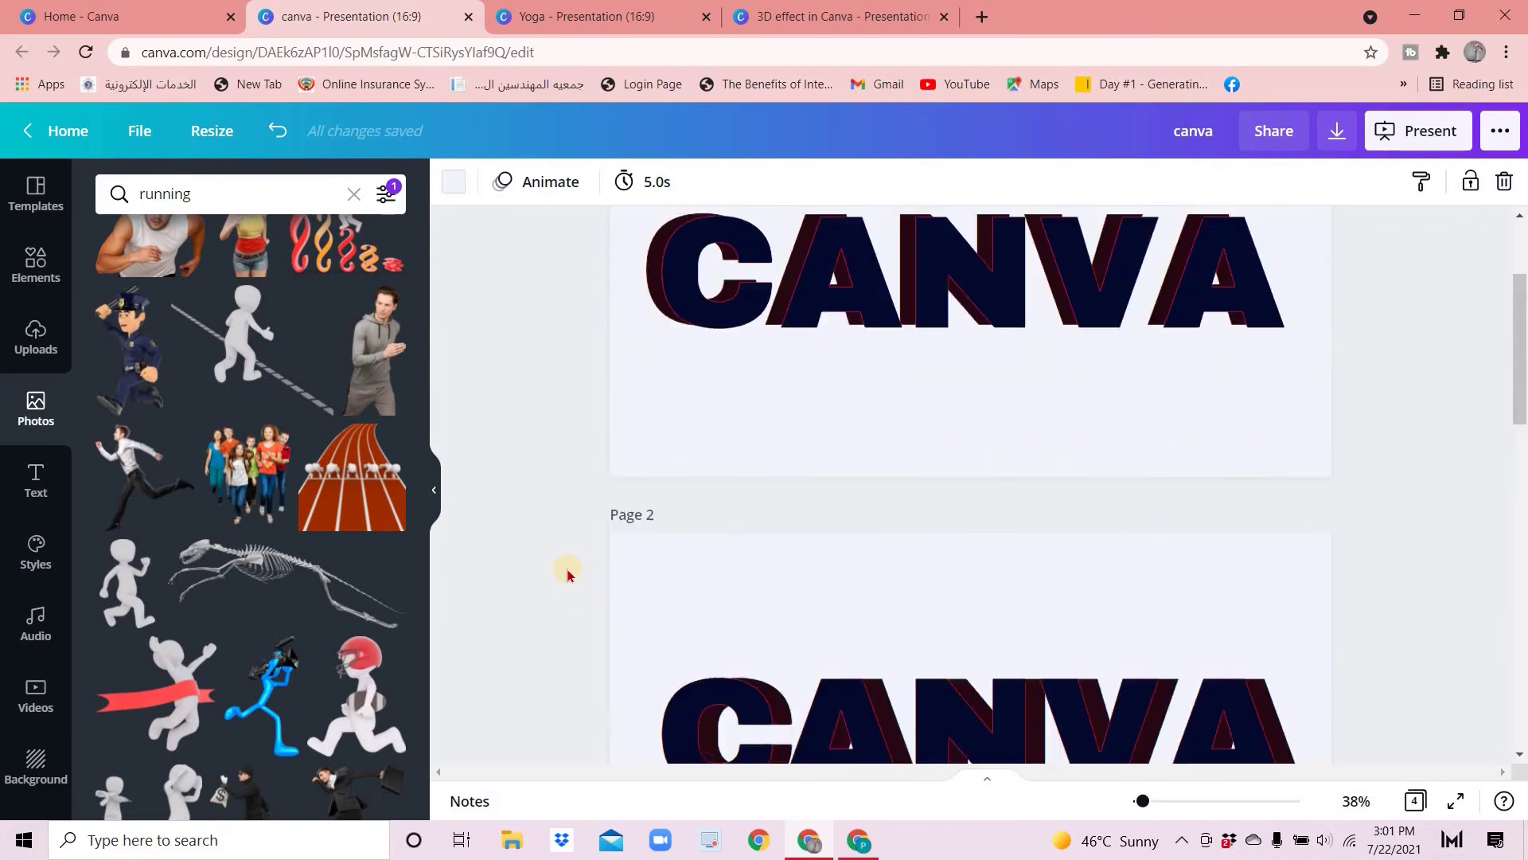
scroll(567, 573, "up", 4)
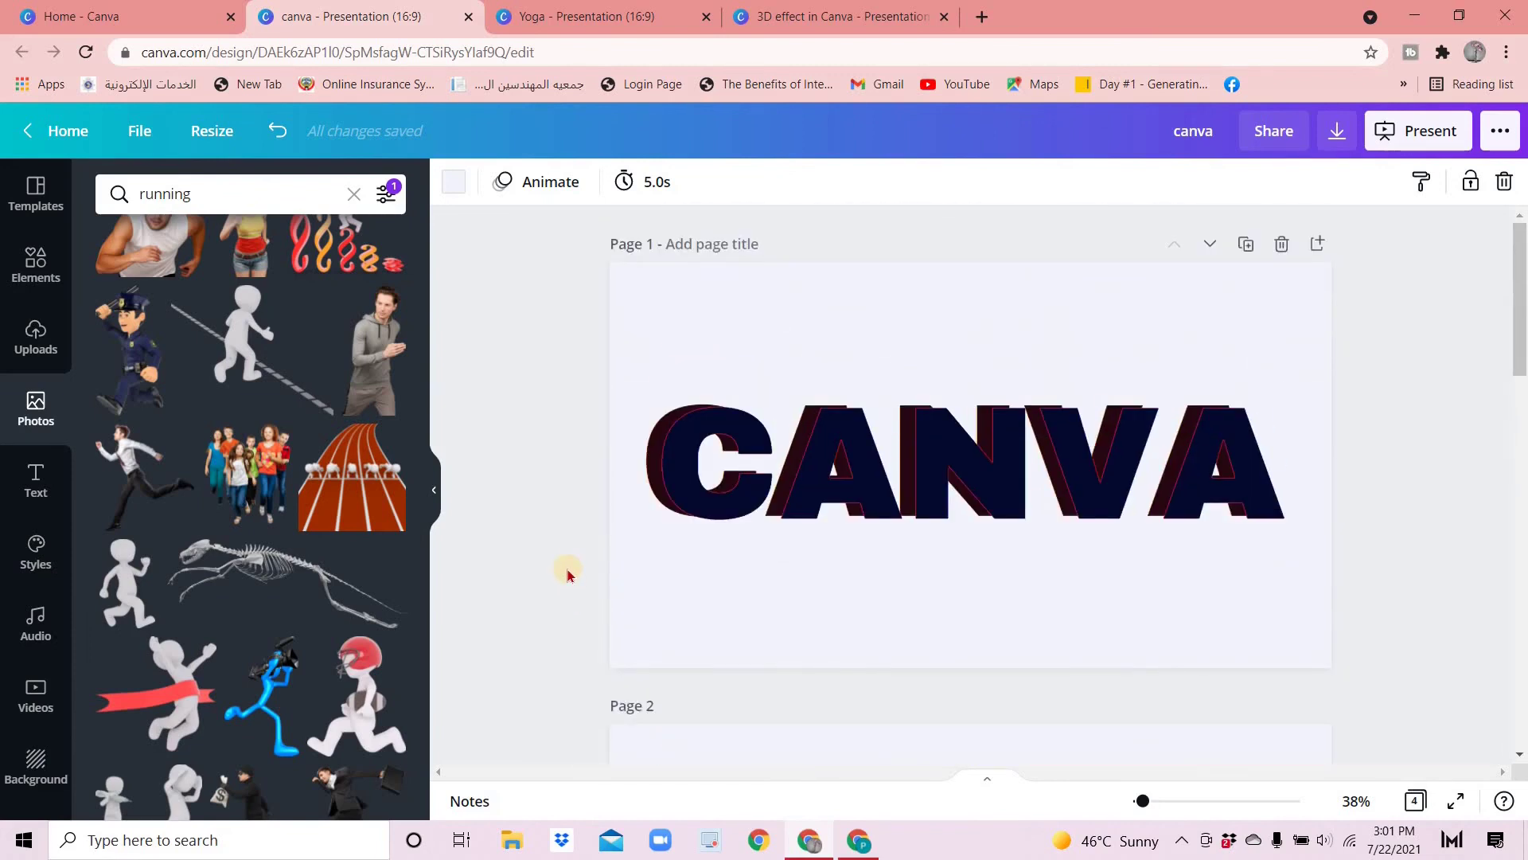